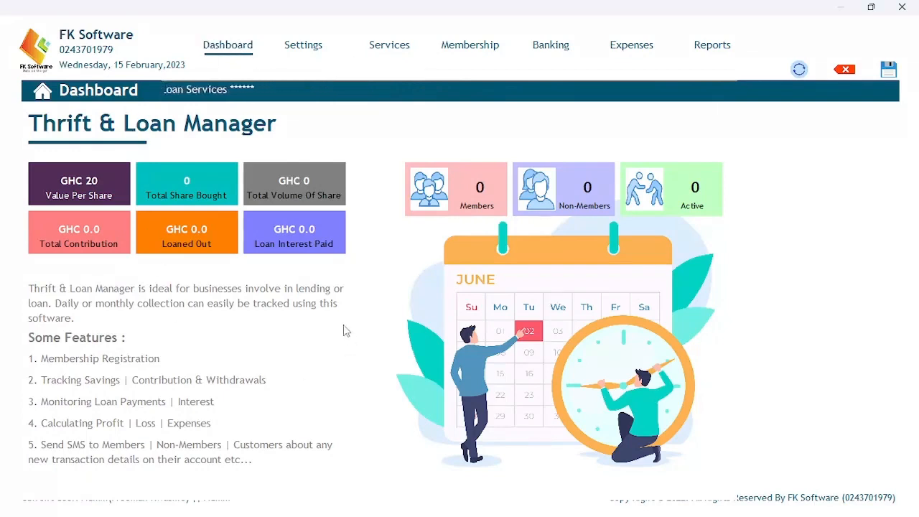
# Tour the Services, Membership, Banking, Expenses and Reports pages, then settle on Settings.
pyautogui.click(311, 51)
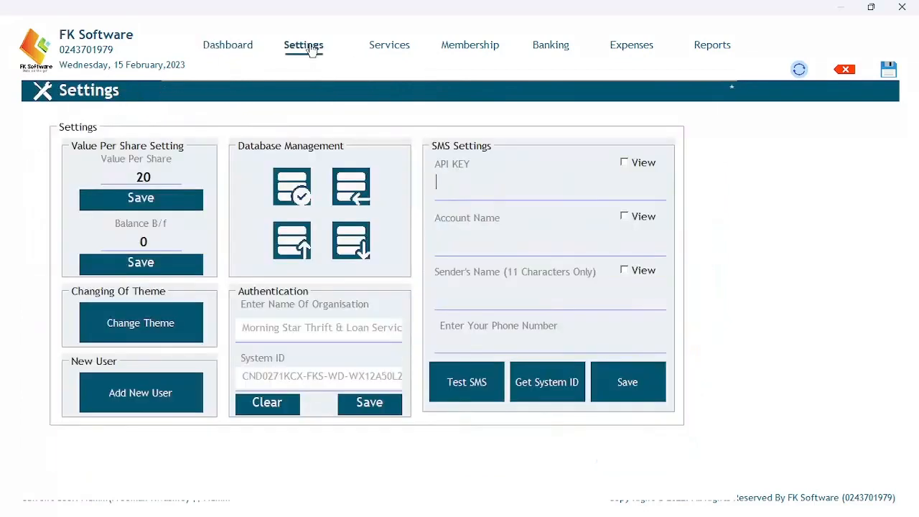
pyautogui.click(398, 45)
pyautogui.click(464, 48)
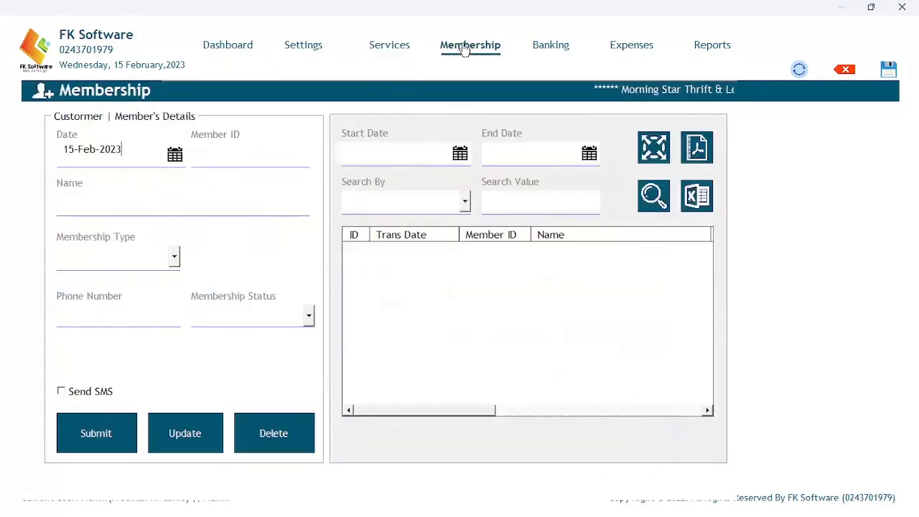
pyautogui.click(559, 49)
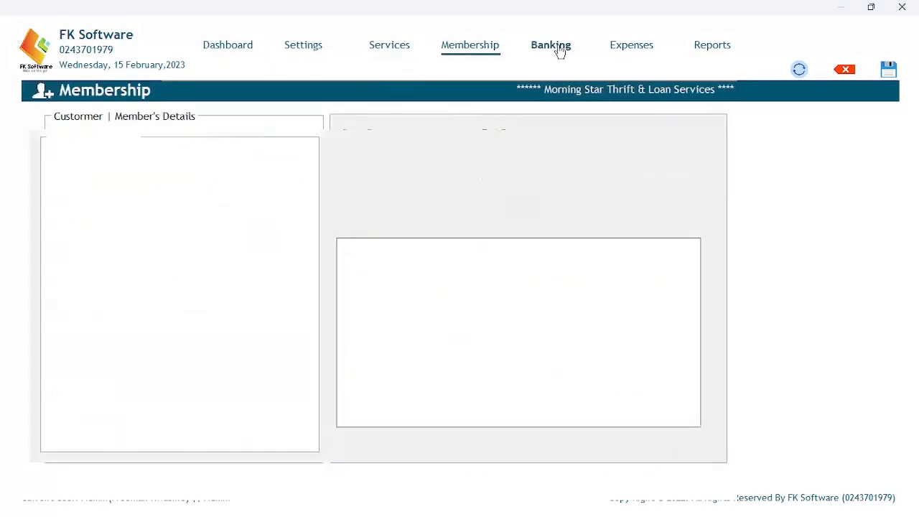
pyautogui.click(637, 50)
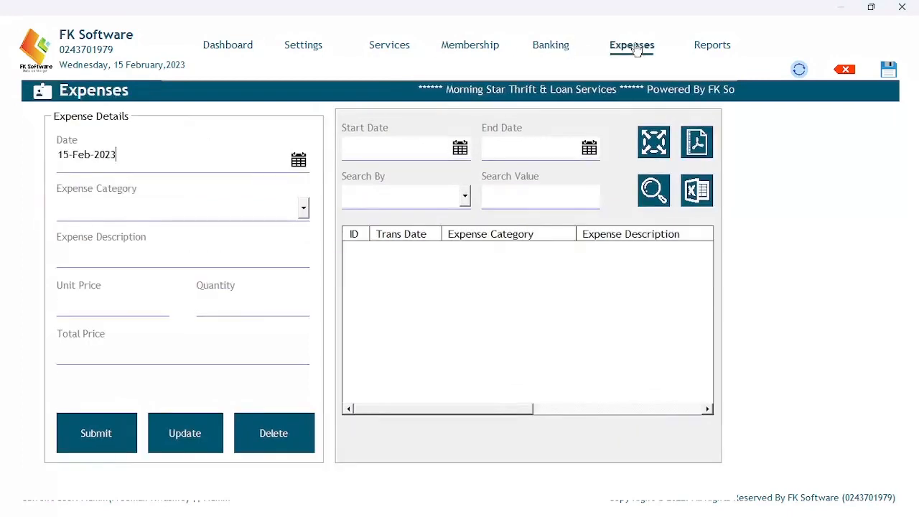
pyautogui.click(706, 48)
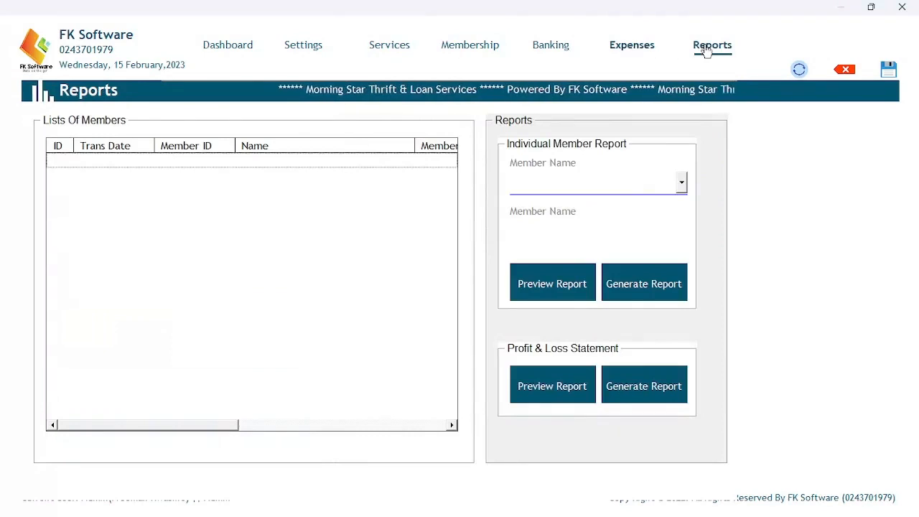
pyautogui.click(241, 48)
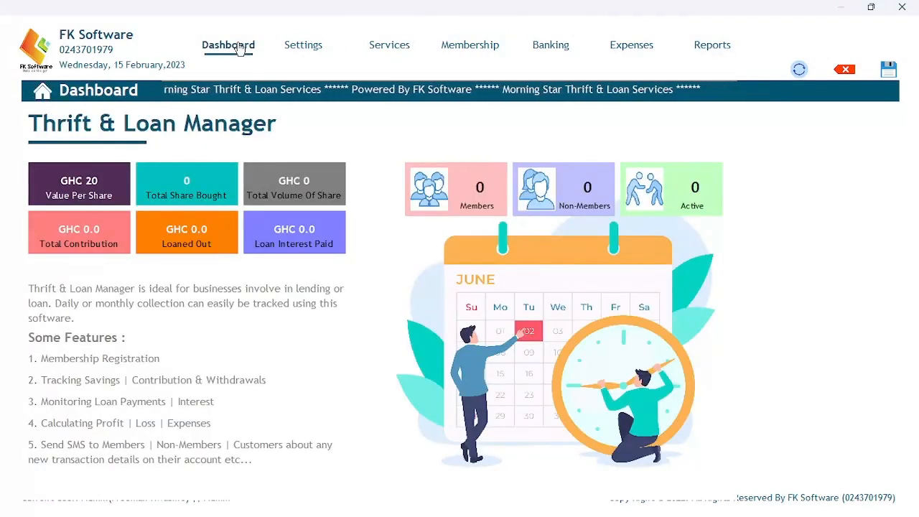
pyautogui.click(305, 49)
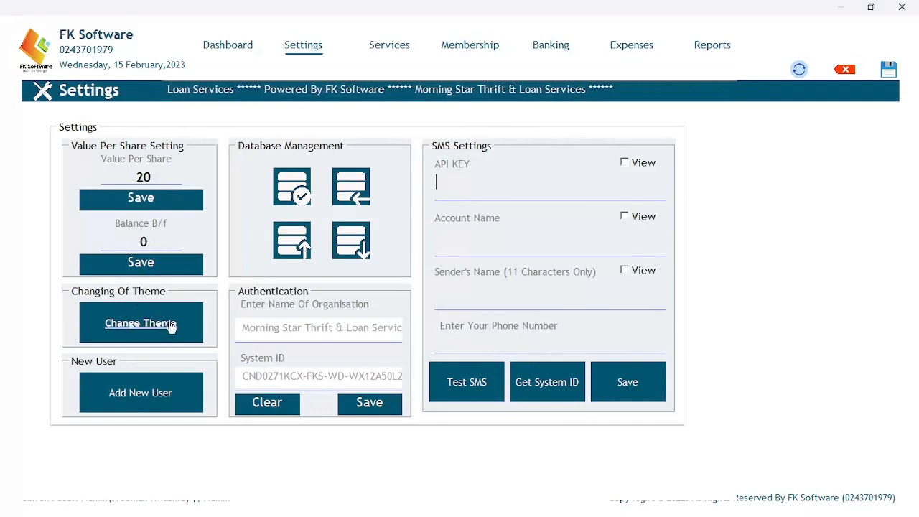
pyautogui.click(139, 387)
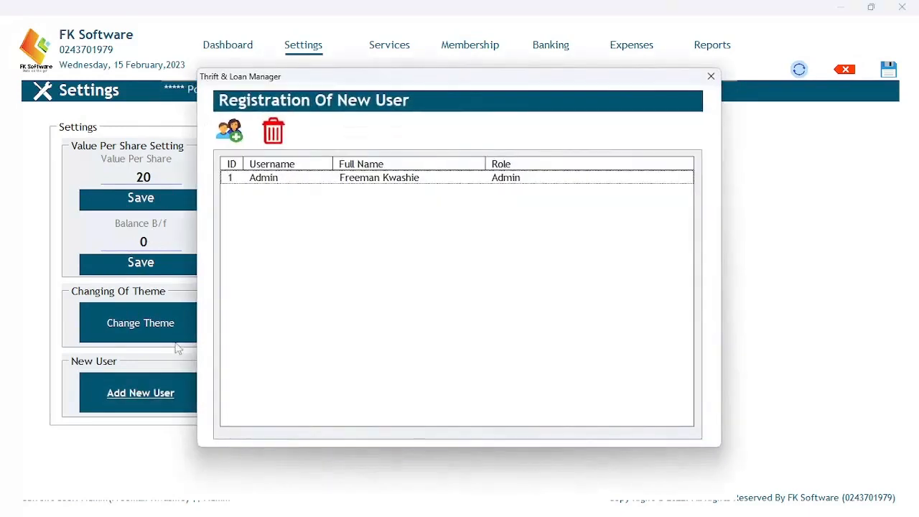
pyautogui.click(231, 132)
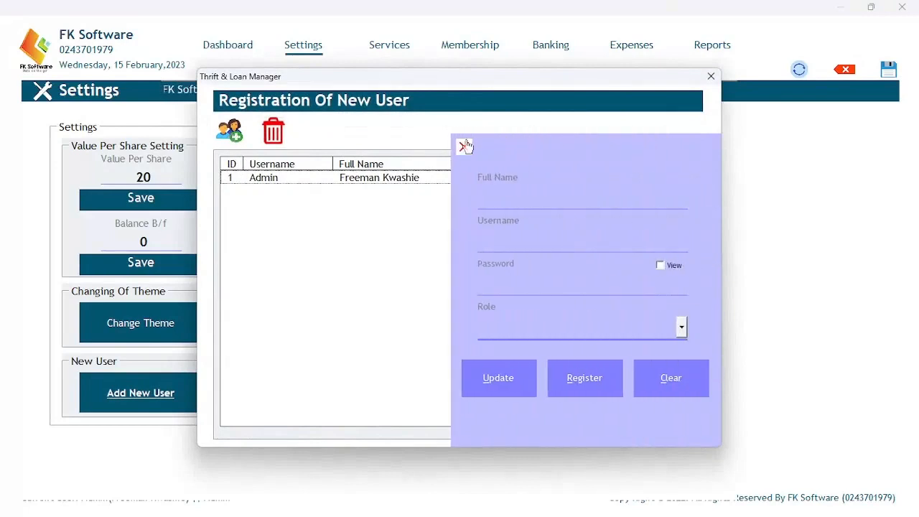
pyautogui.click(463, 147)
pyautogui.click(399, 182)
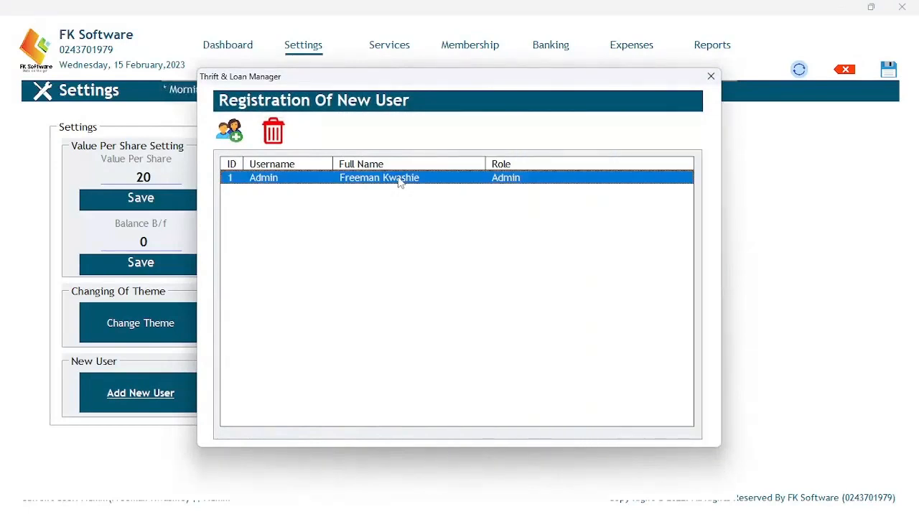
pyautogui.doubleClick(400, 179)
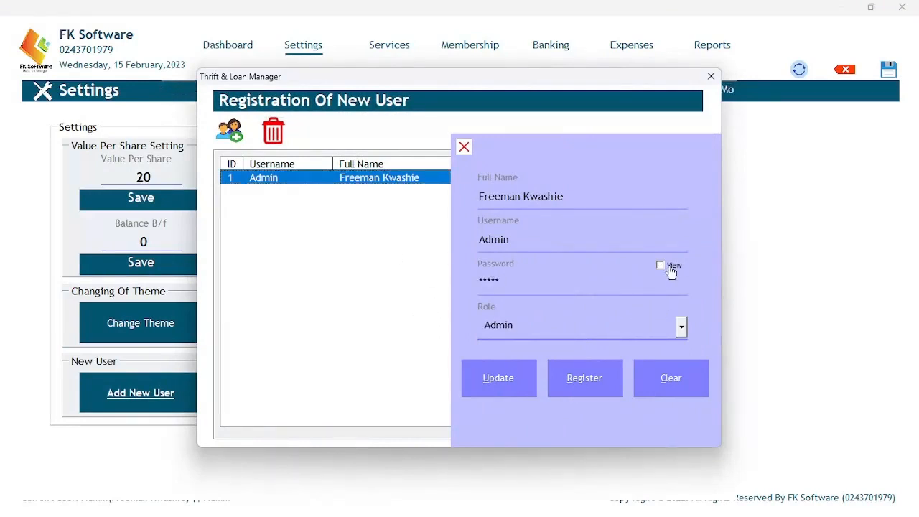
pyautogui.click(463, 148)
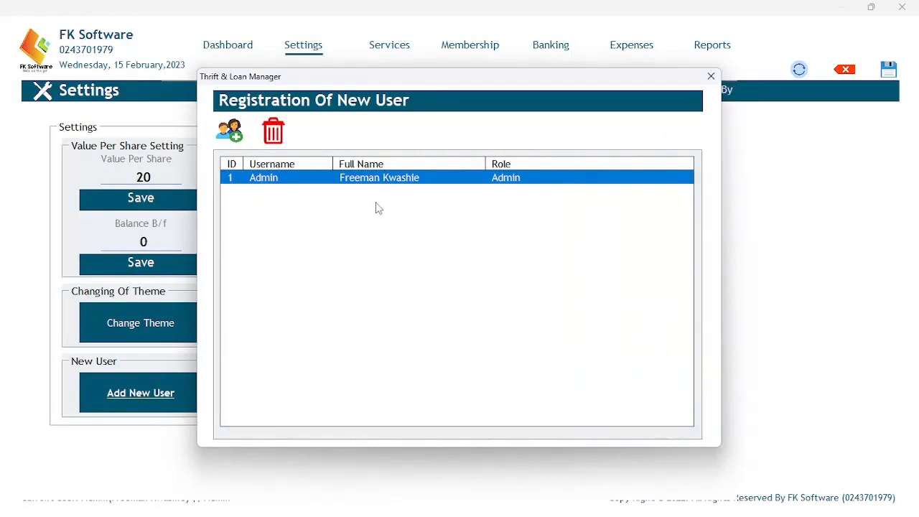
pyautogui.click(711, 84)
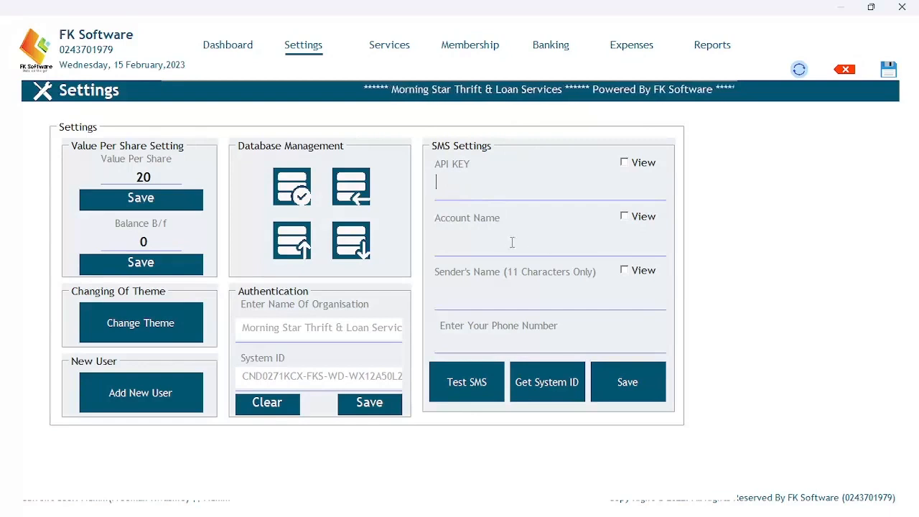
pyautogui.click(441, 164)
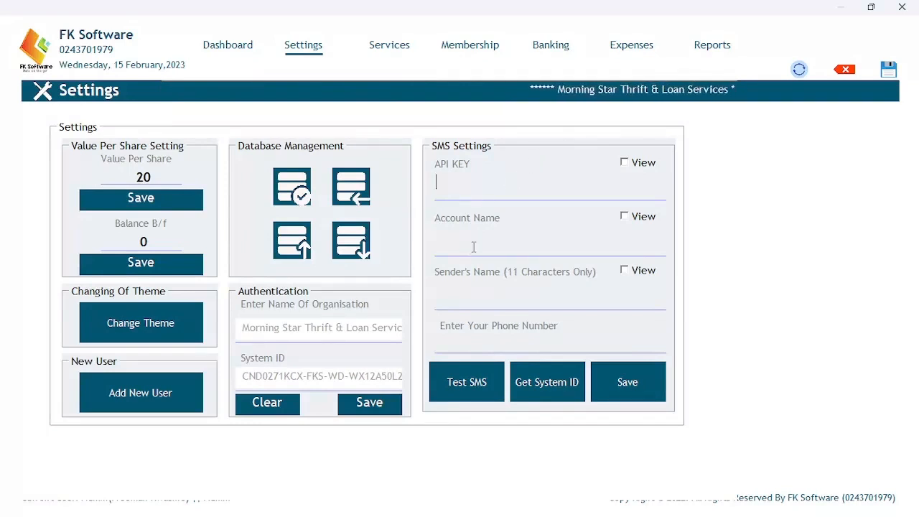
pyautogui.click(461, 329)
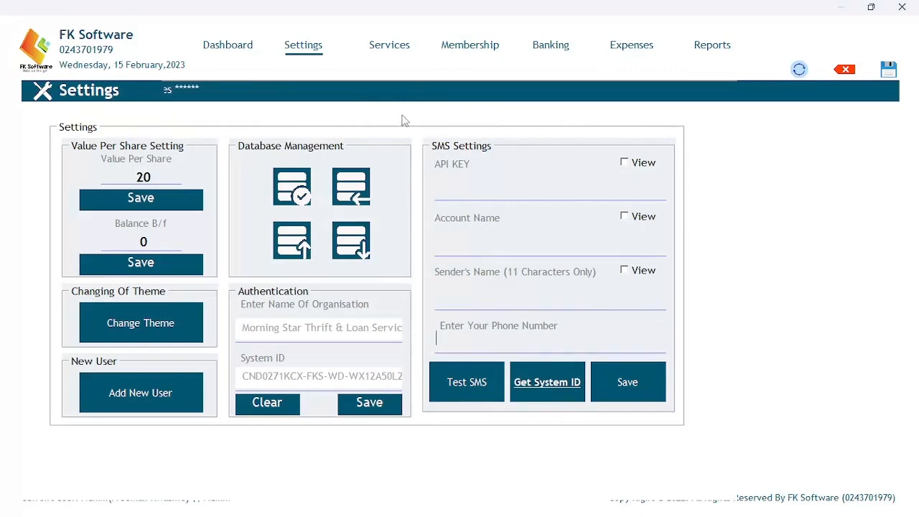
# Show and acknowledge the installation's system ID, then go to the Services page.
pyautogui.click(561, 381)
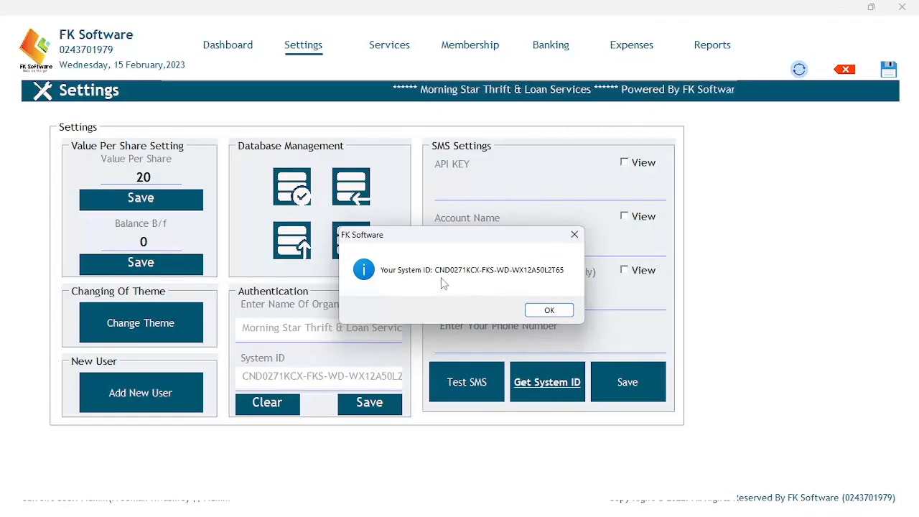
pyautogui.click(538, 312)
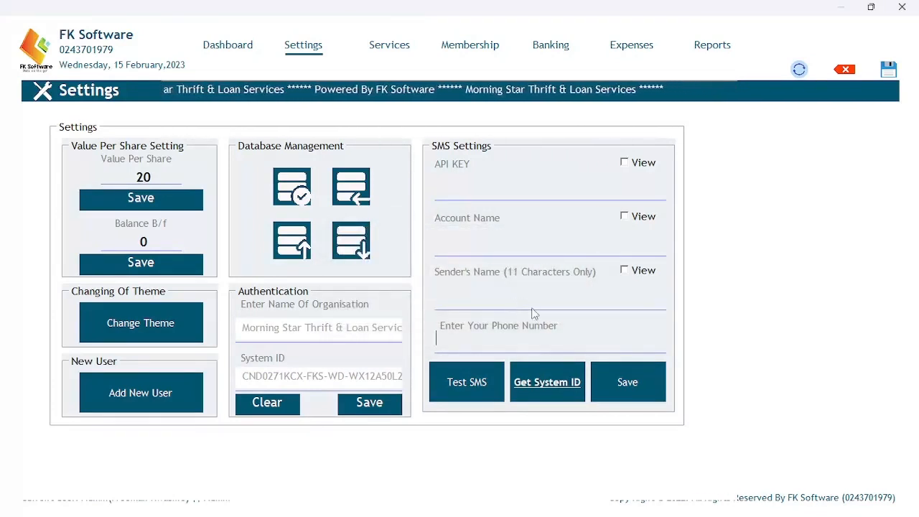
pyautogui.click(392, 46)
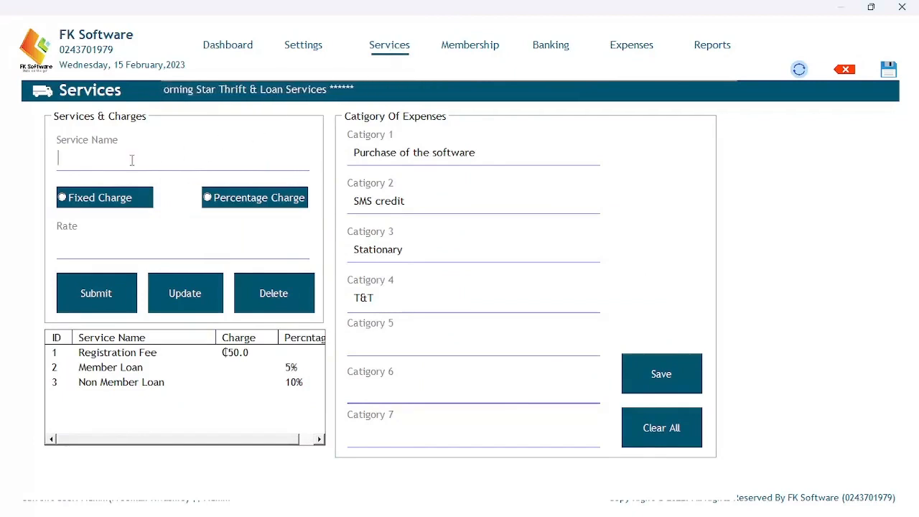
pyautogui.click(141, 362)
pyautogui.click(142, 357)
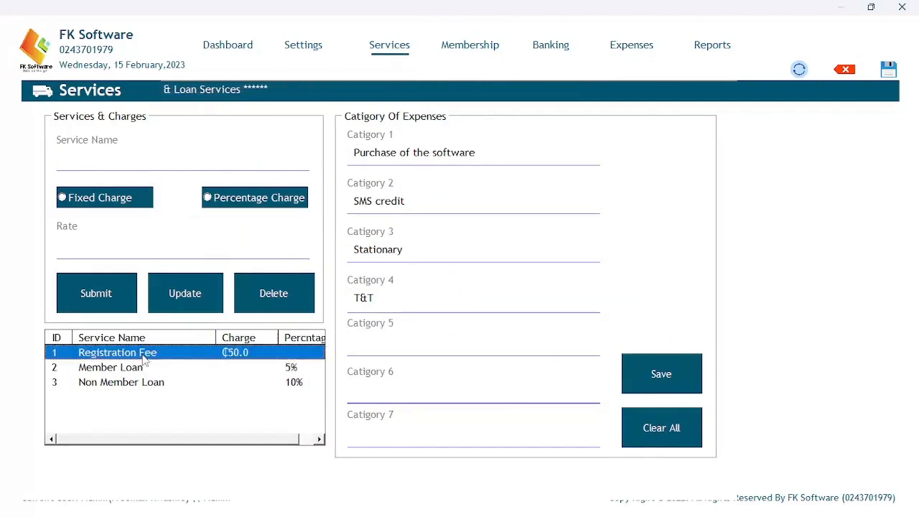
pyautogui.click(131, 370)
pyautogui.click(133, 384)
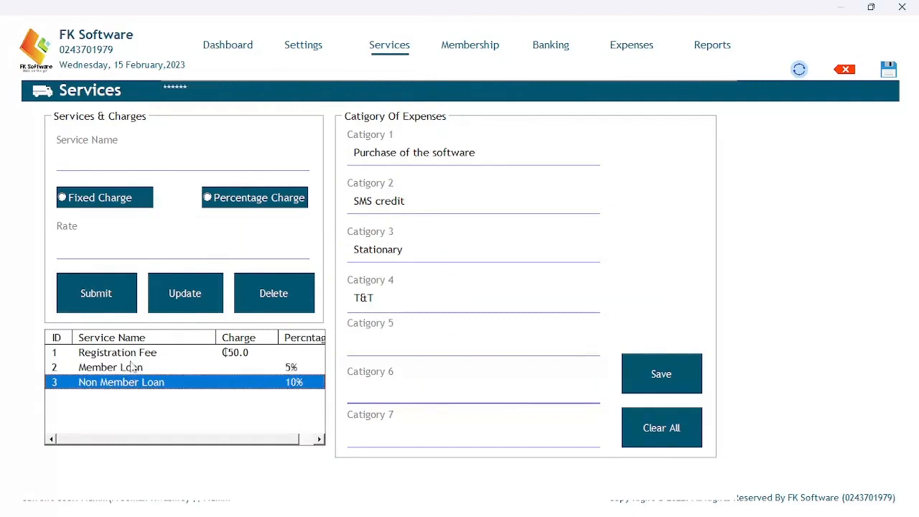
pyautogui.click(135, 355)
pyautogui.click(132, 370)
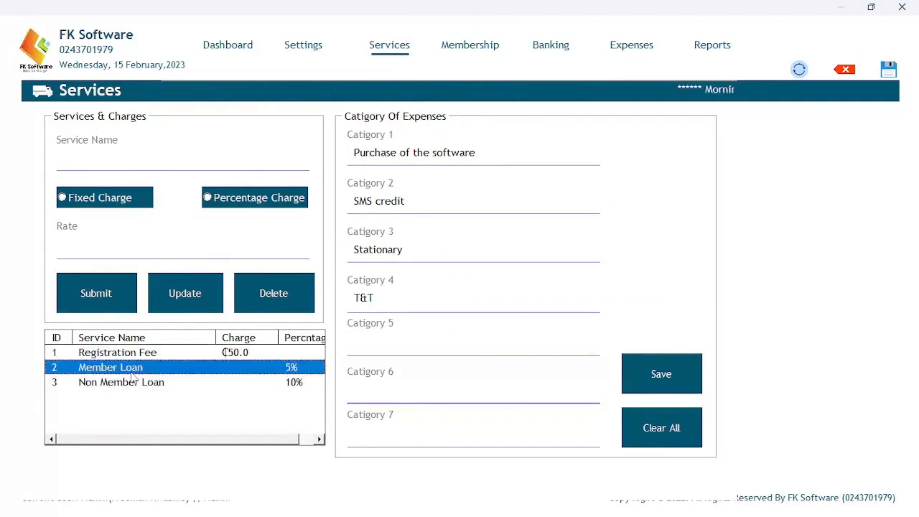
pyautogui.click(133, 384)
pyautogui.click(135, 354)
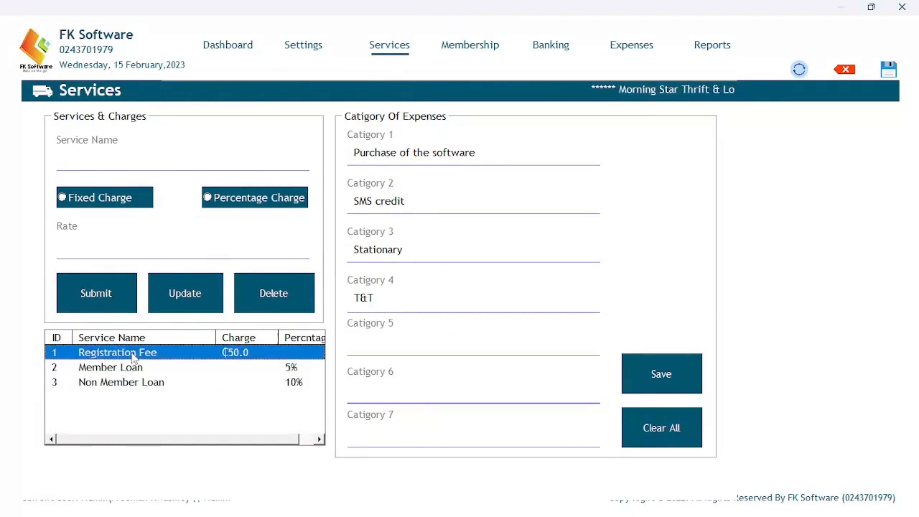
pyautogui.click(132, 369)
pyautogui.click(131, 384)
pyautogui.click(146, 355)
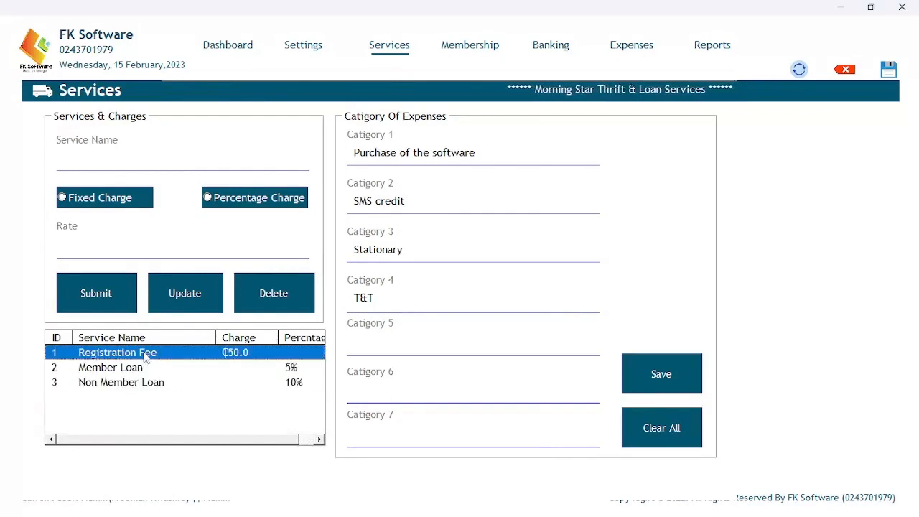
pyautogui.click(140, 369)
pyautogui.click(141, 383)
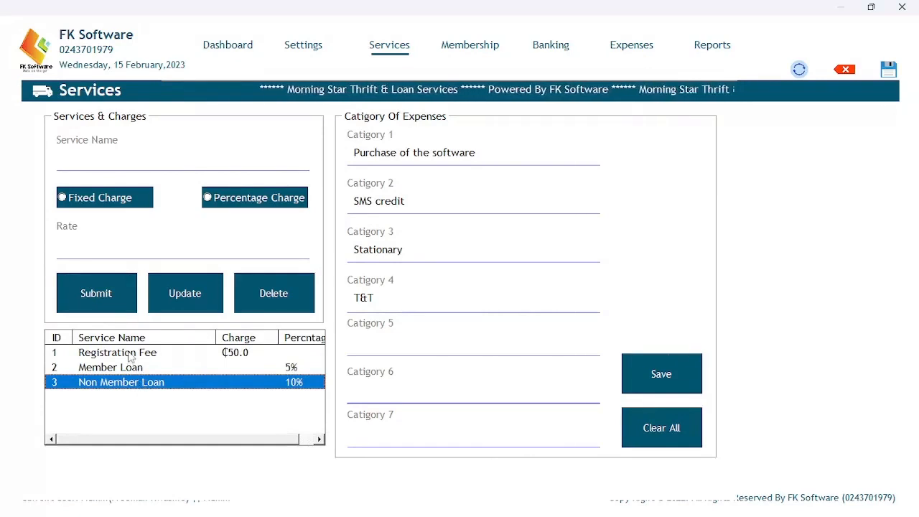
pyautogui.click(132, 354)
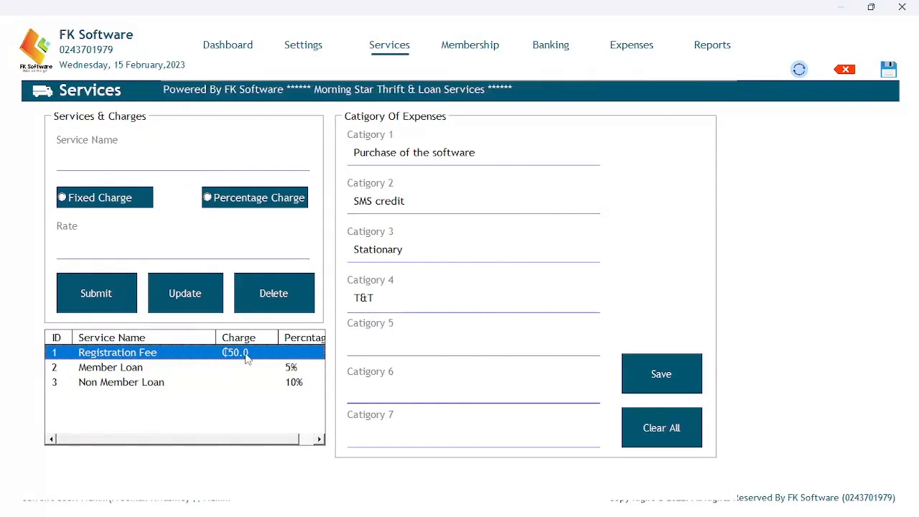
pyautogui.click(118, 368)
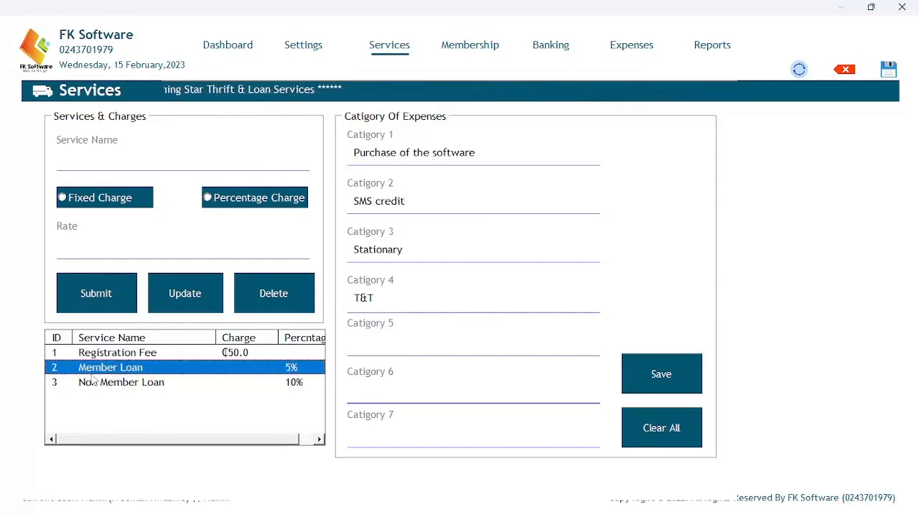
pyautogui.click(149, 385)
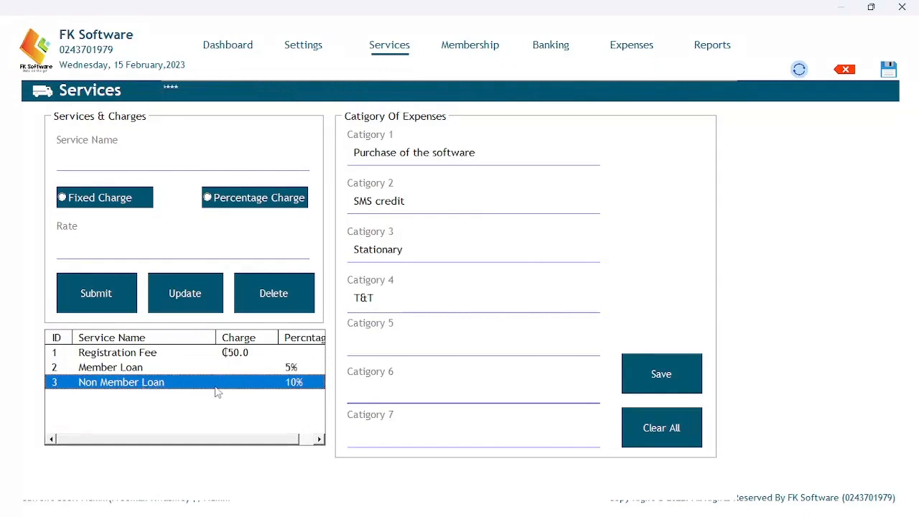
pyautogui.click(142, 369)
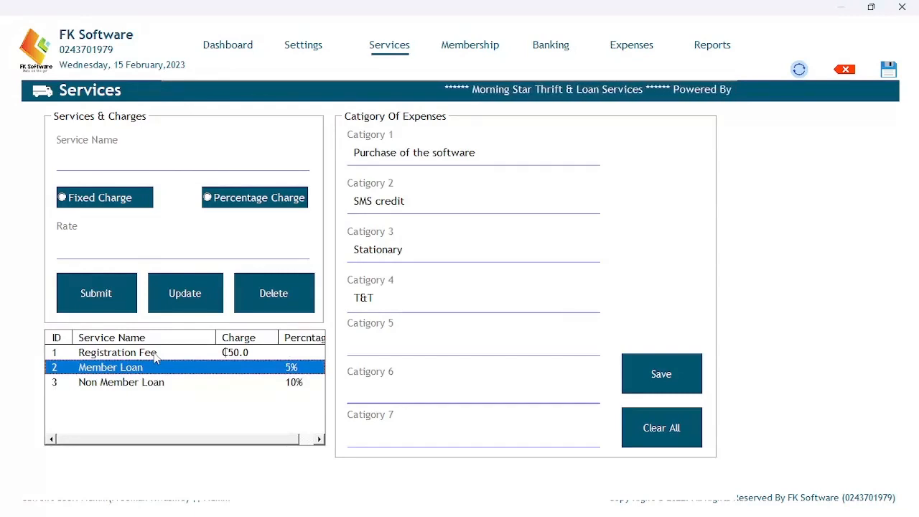
# Load the Registration Fee service, a fixed charge of 50, into the Services form.
pyautogui.click(155, 383)
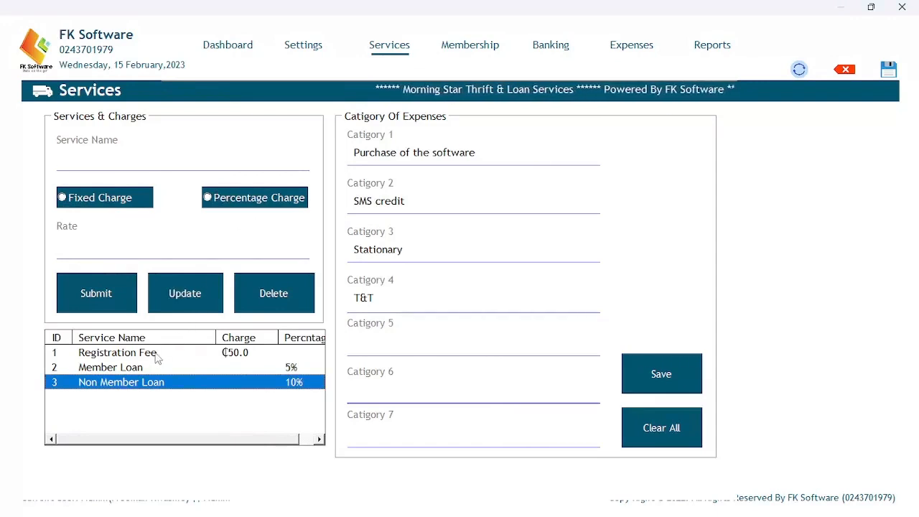
pyautogui.click(107, 353)
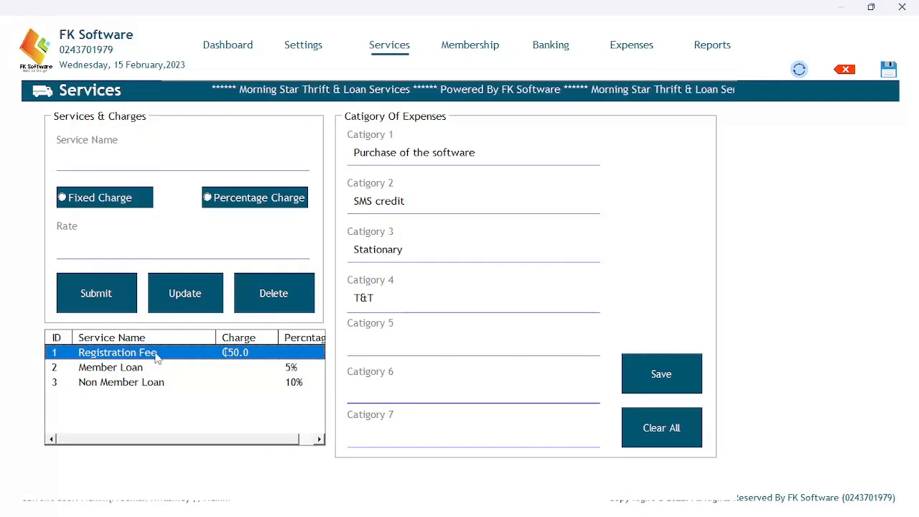
pyautogui.doubleClick(156, 357)
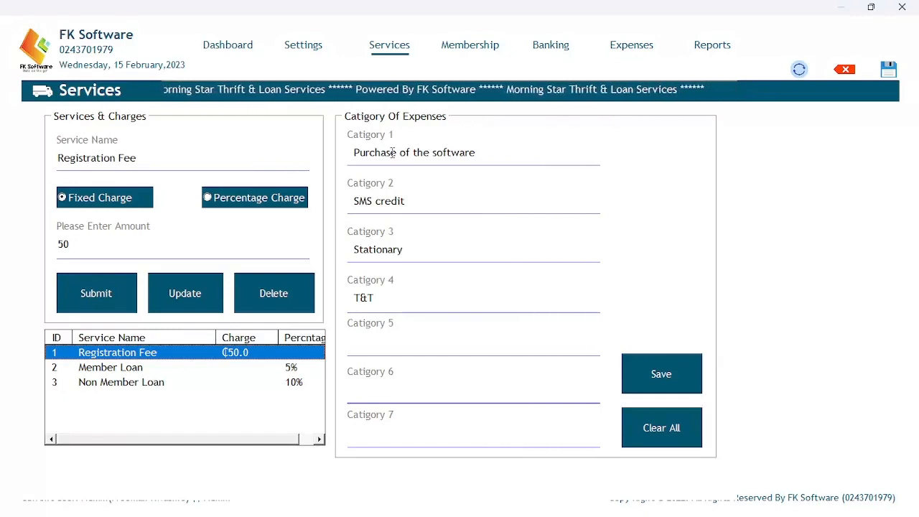
pyautogui.click(410, 204)
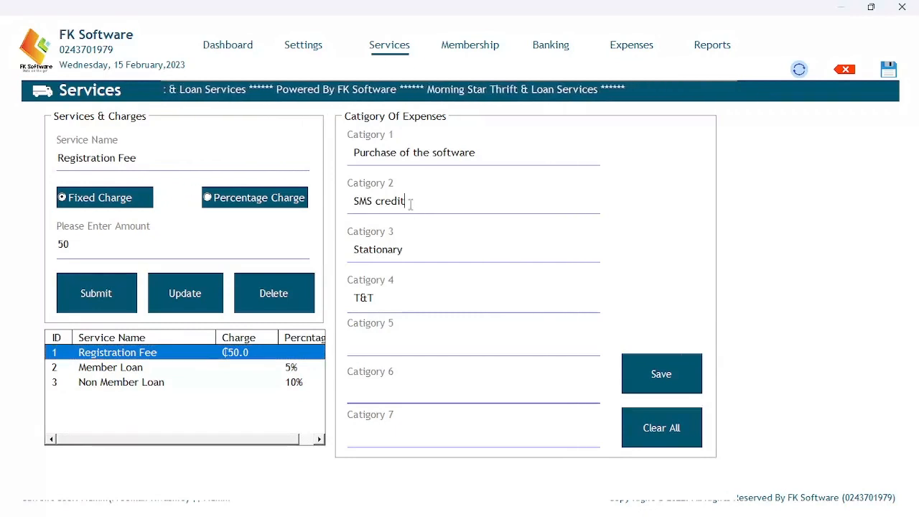
pyautogui.click(410, 244)
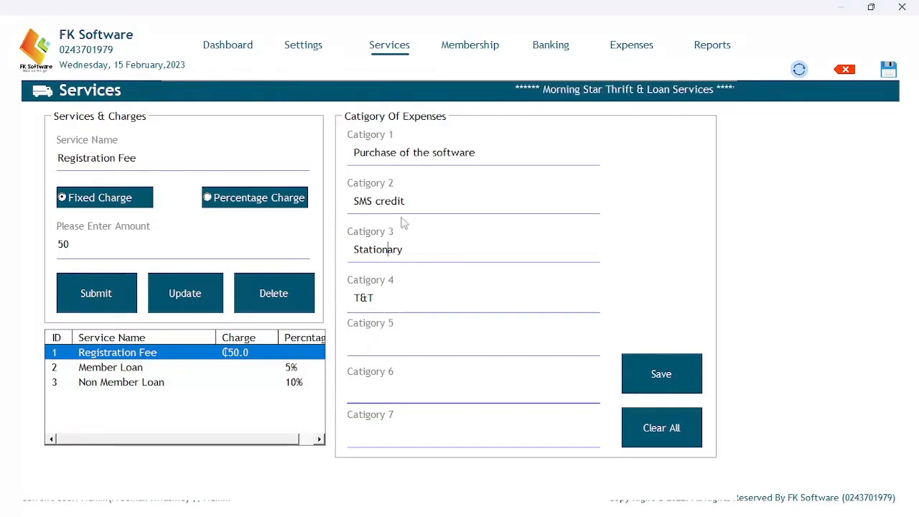
# Go to the Membership page and begin entering a new member ID.
pyautogui.click(477, 49)
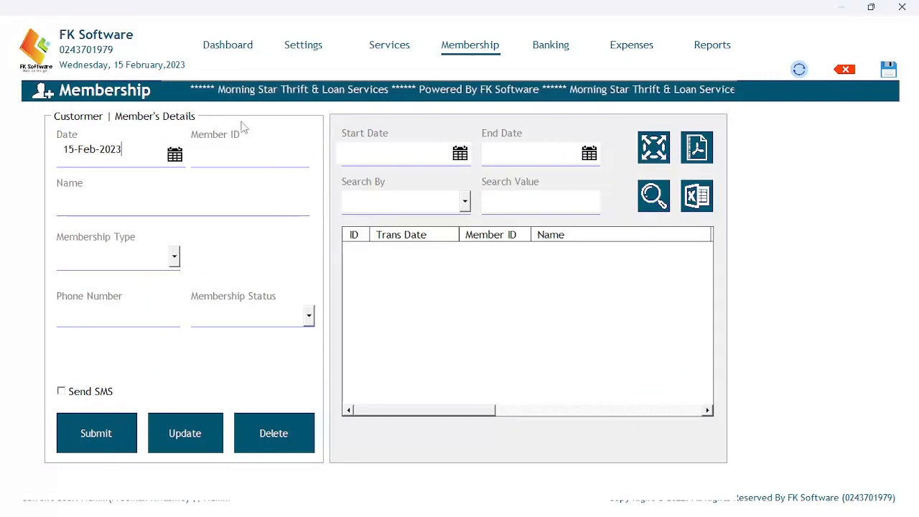
pyautogui.click(237, 154)
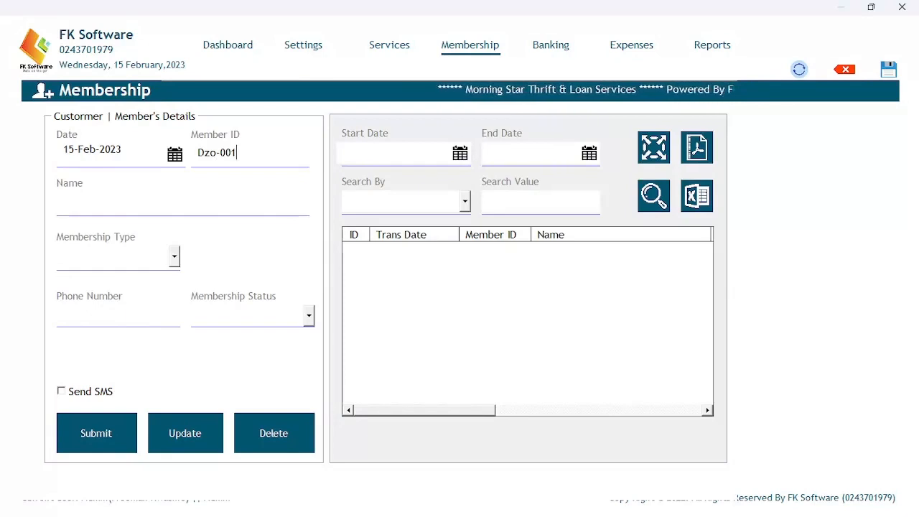
# Enter the member's full name and set the membership type to Member.
pyautogui.click(119, 195)
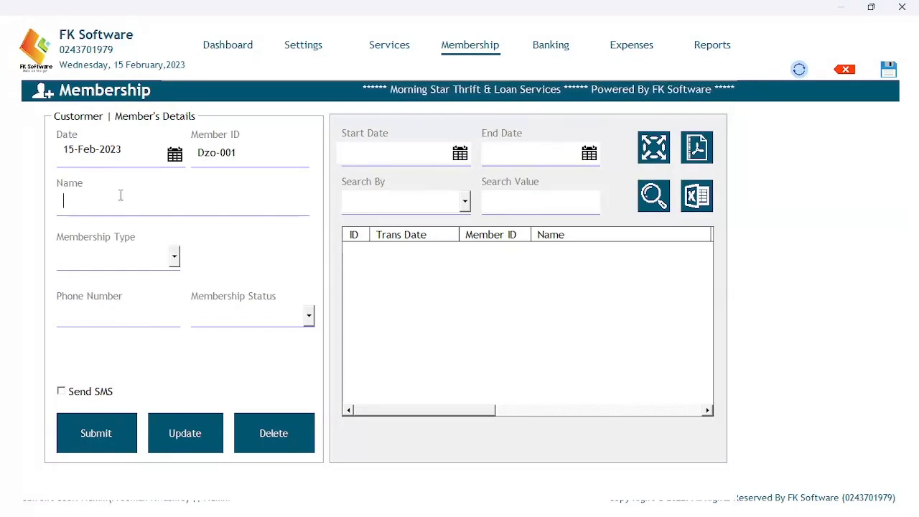
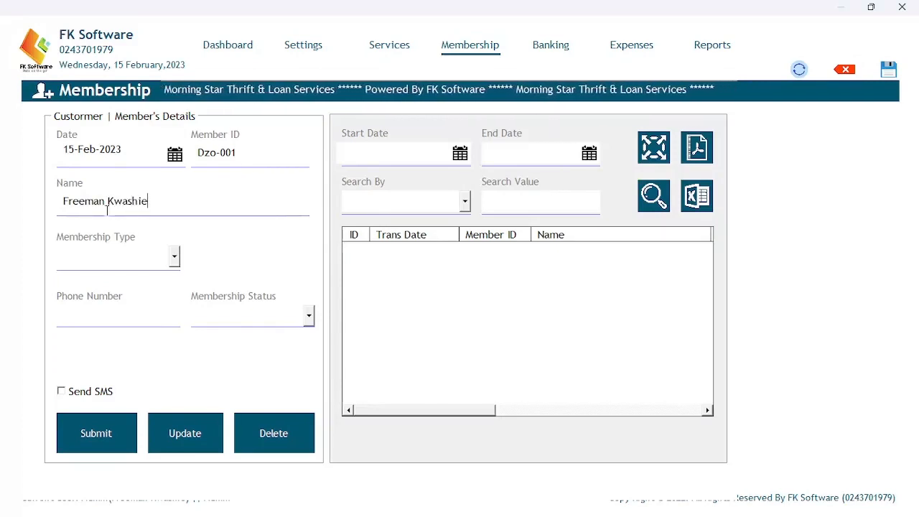
pyautogui.click(174, 257)
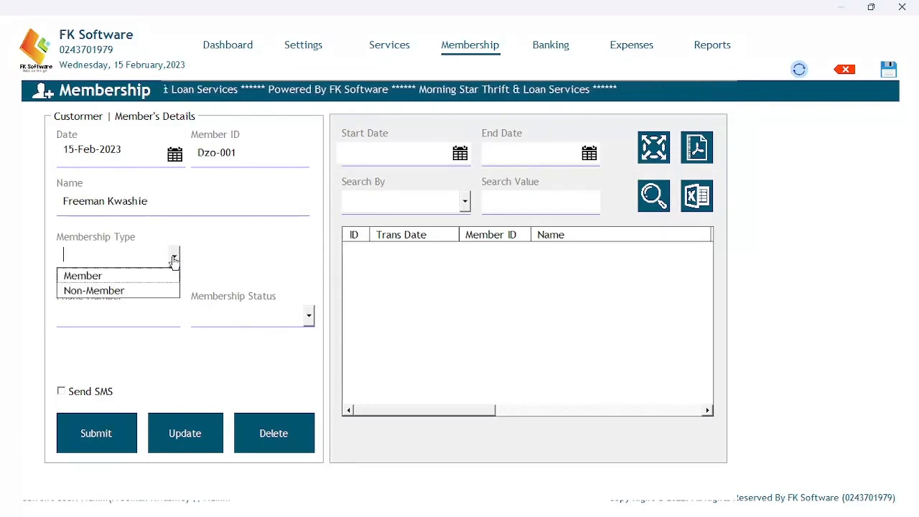
pyautogui.click(133, 277)
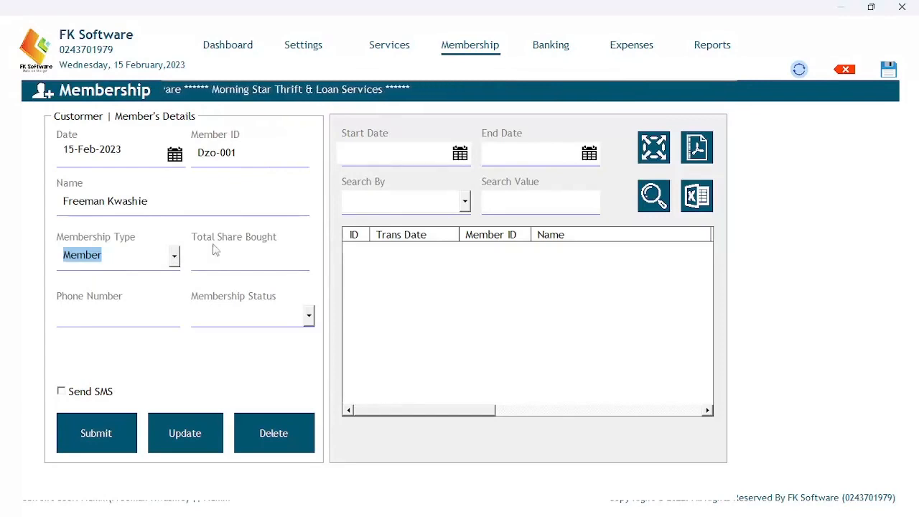
pyautogui.click(174, 257)
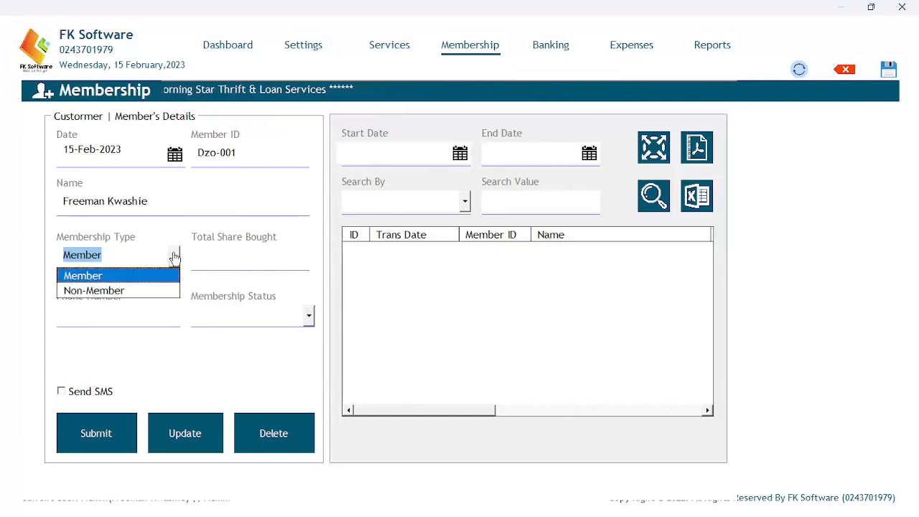
pyautogui.click(121, 291)
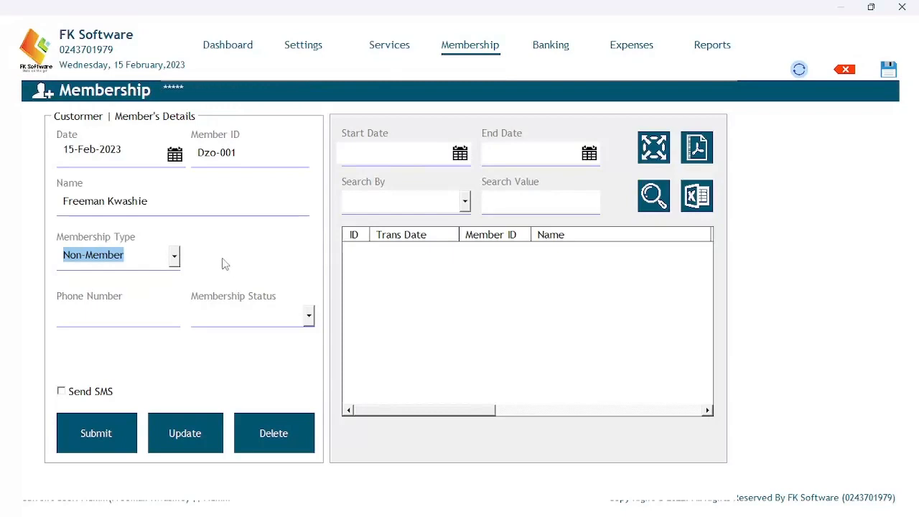
pyautogui.click(175, 258)
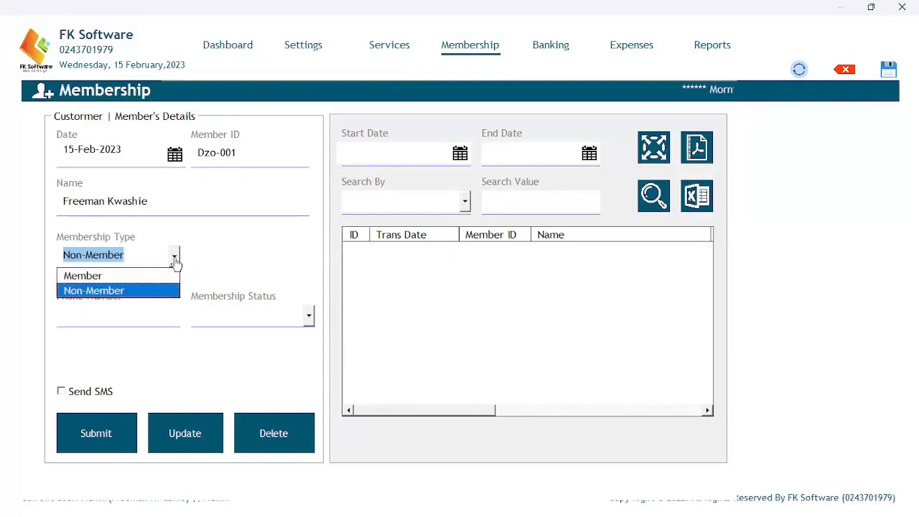
pyautogui.click(147, 277)
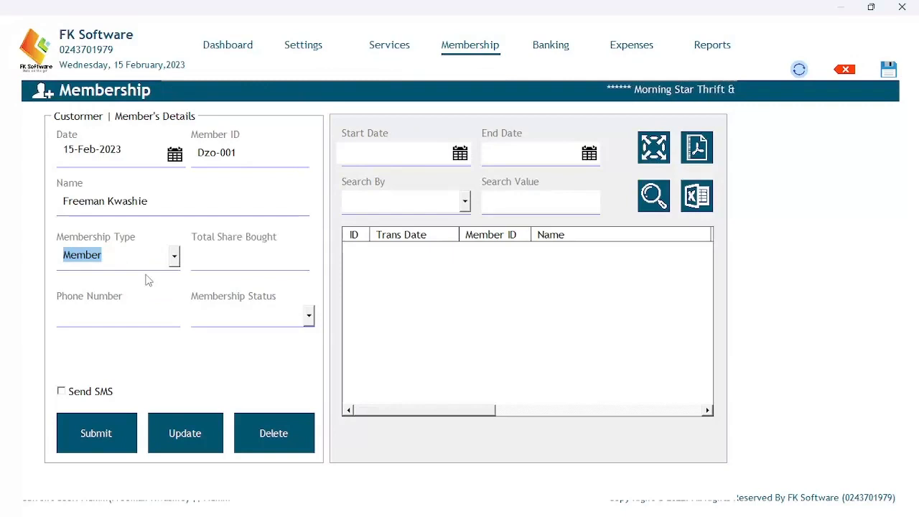
# Enter 5 total shares bought and the member's phone number.
pyautogui.click(242, 262)
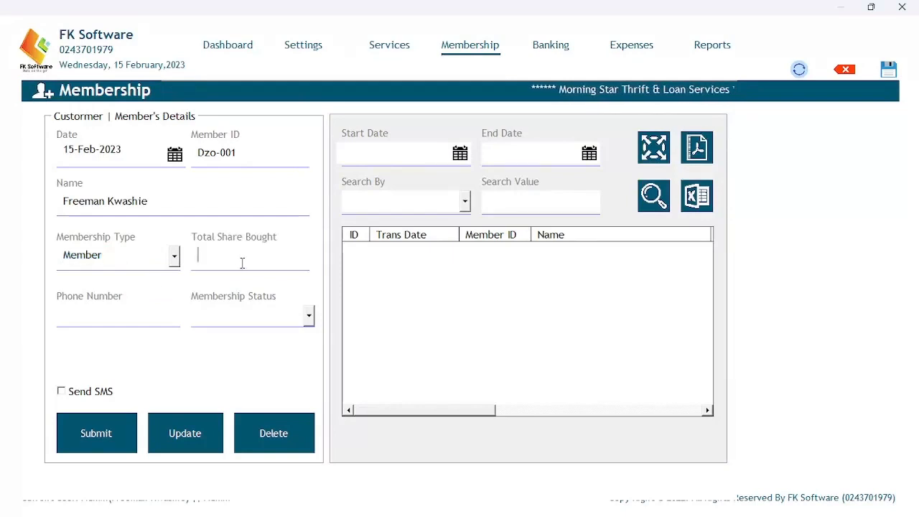
pyautogui.write('5')
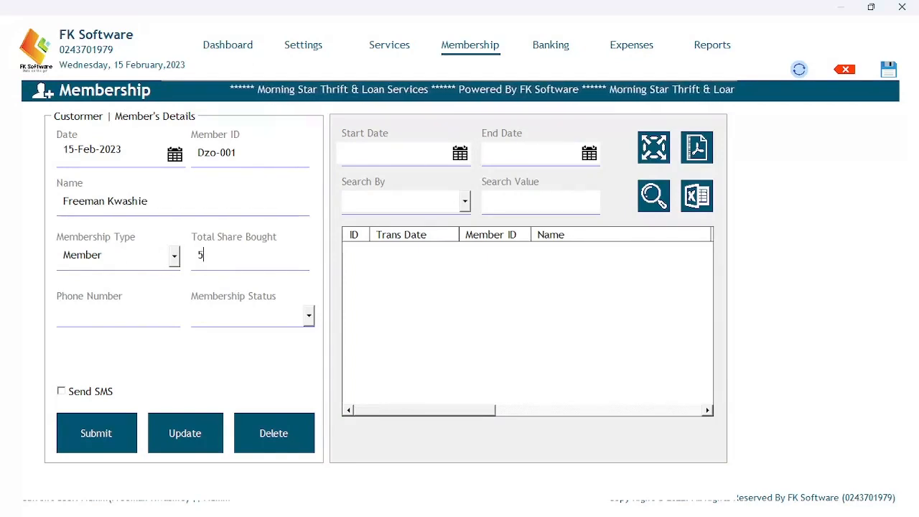
pyautogui.press('Tab')
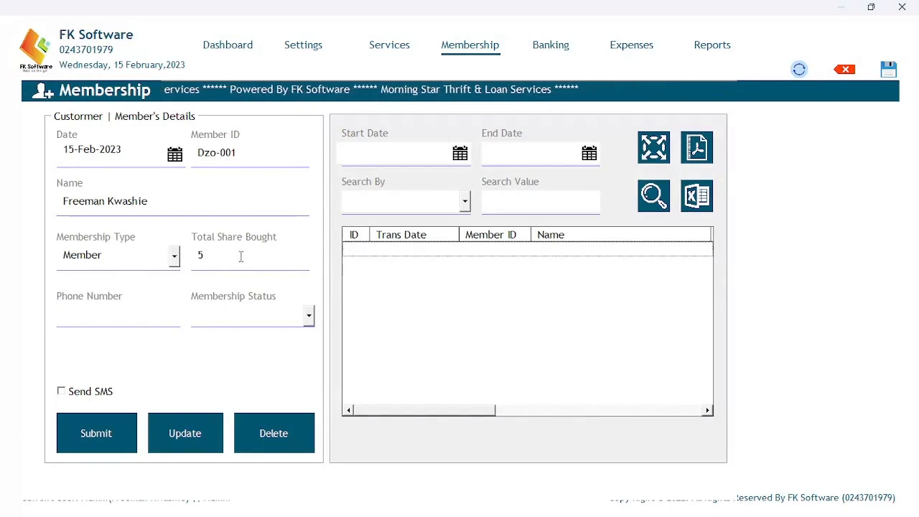
pyautogui.click(157, 317)
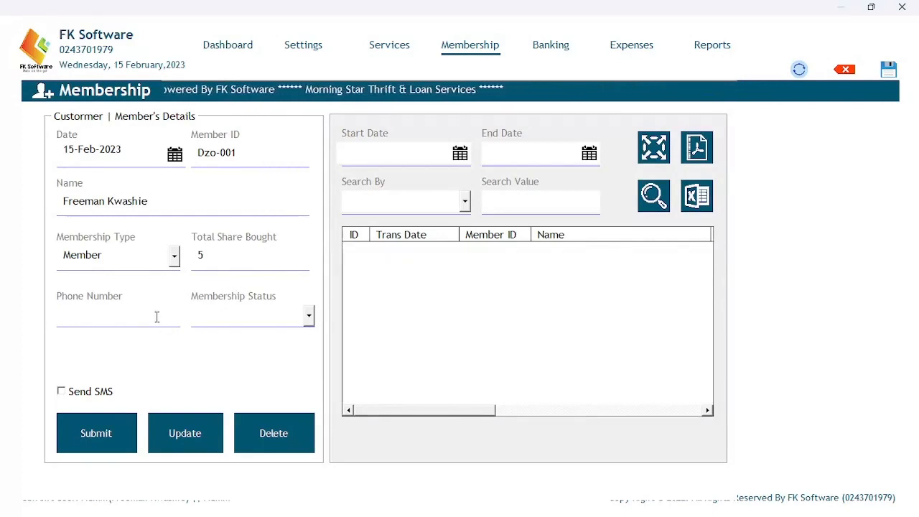
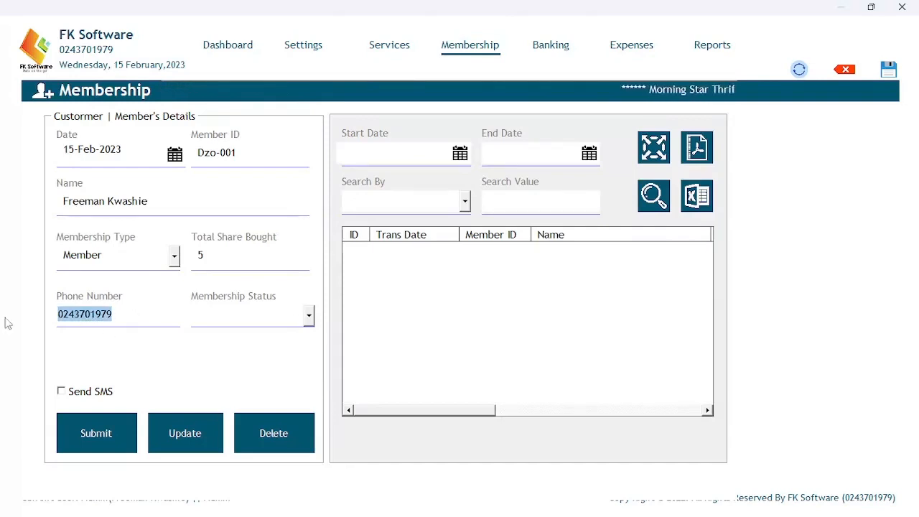
pyautogui.click(147, 320)
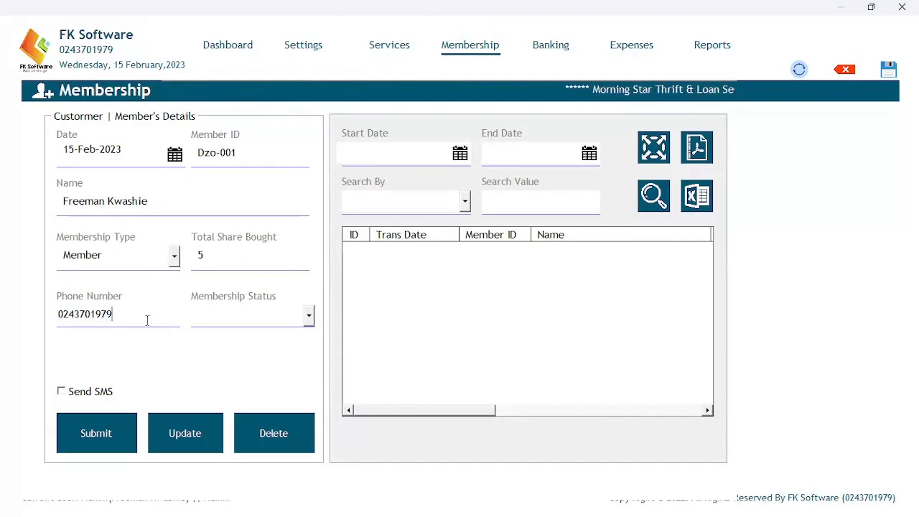
pyautogui.click(307, 316)
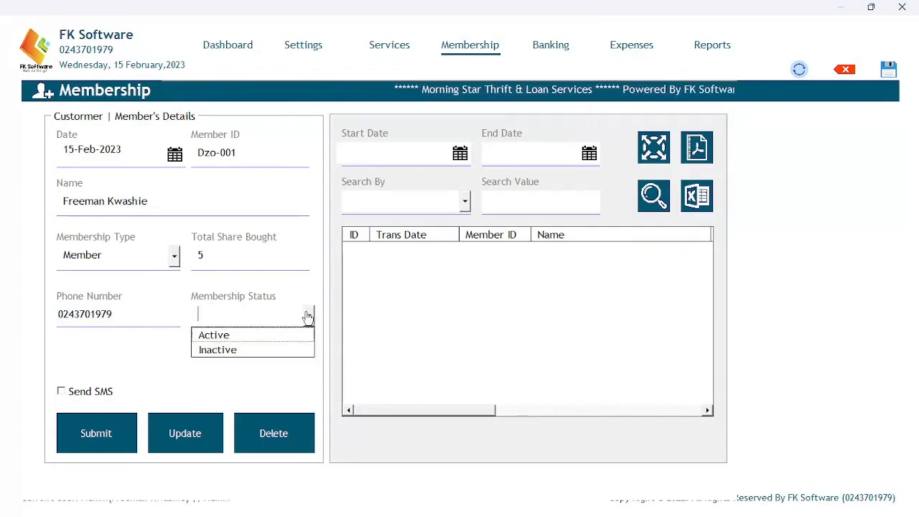
# Set membership status to Active, leave SMS notification off, and submit the member.
pyautogui.click(264, 336)
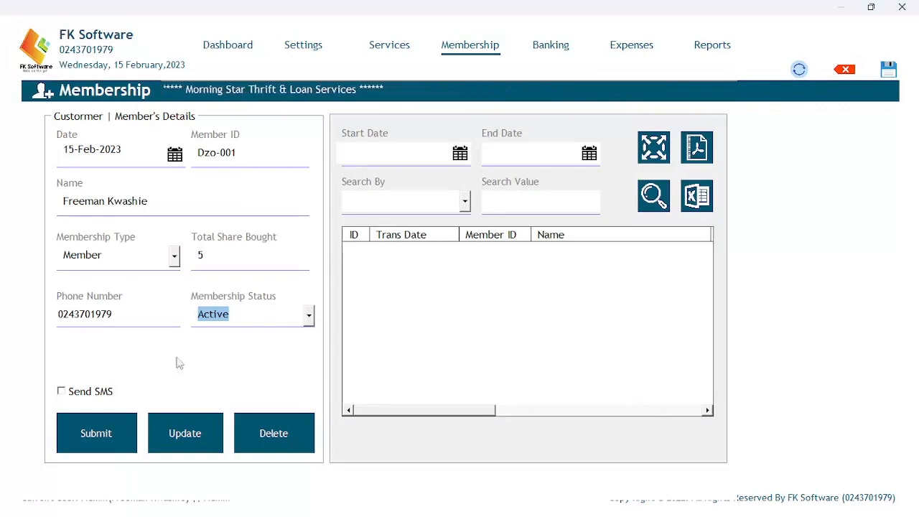
pyautogui.click(79, 397)
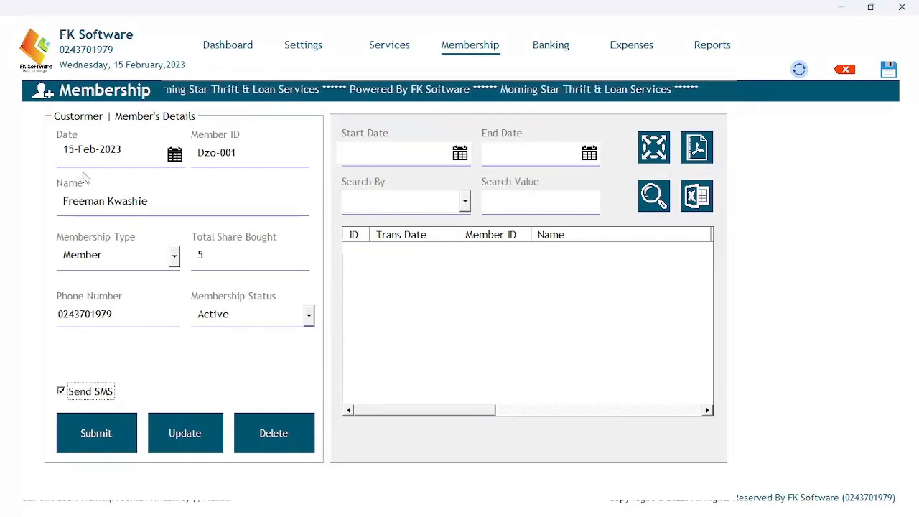
pyautogui.click(65, 394)
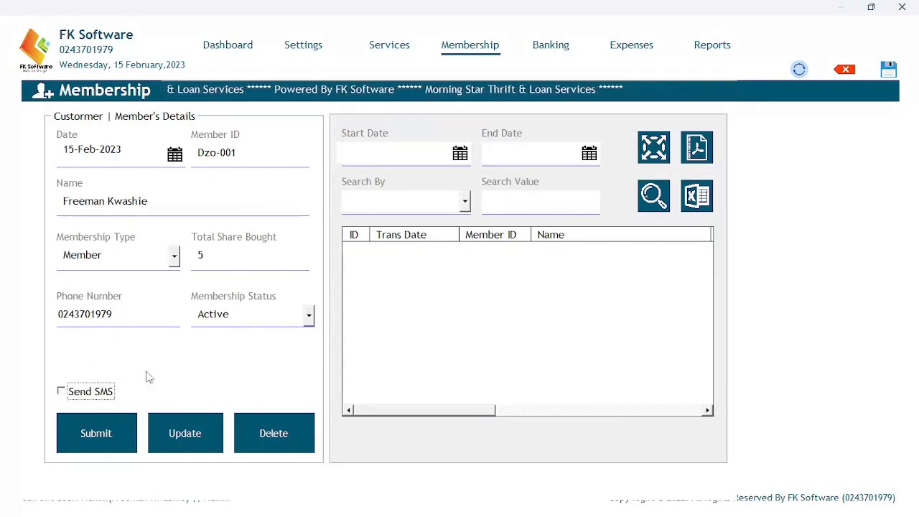
pyautogui.click(86, 422)
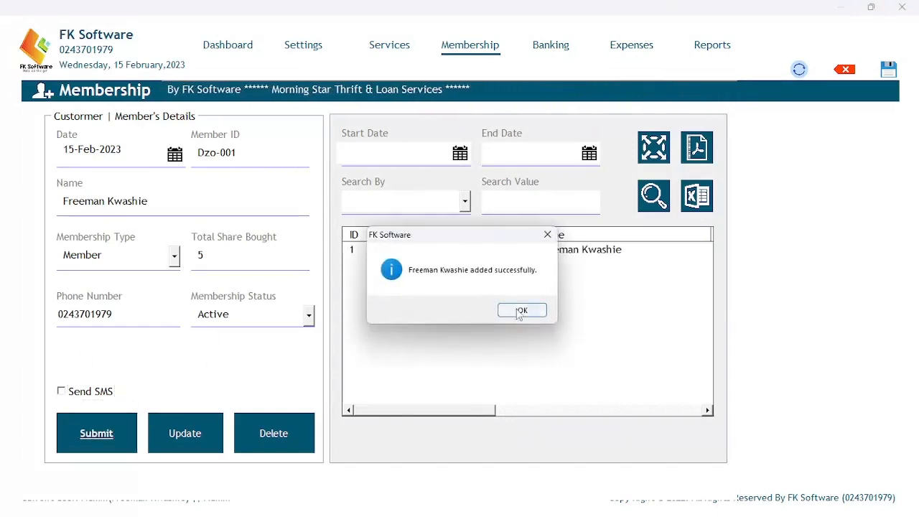
# Dismiss the confirmation and scroll the grid to see the ₵0.00 balance and Active status.
pyautogui.click(522, 310)
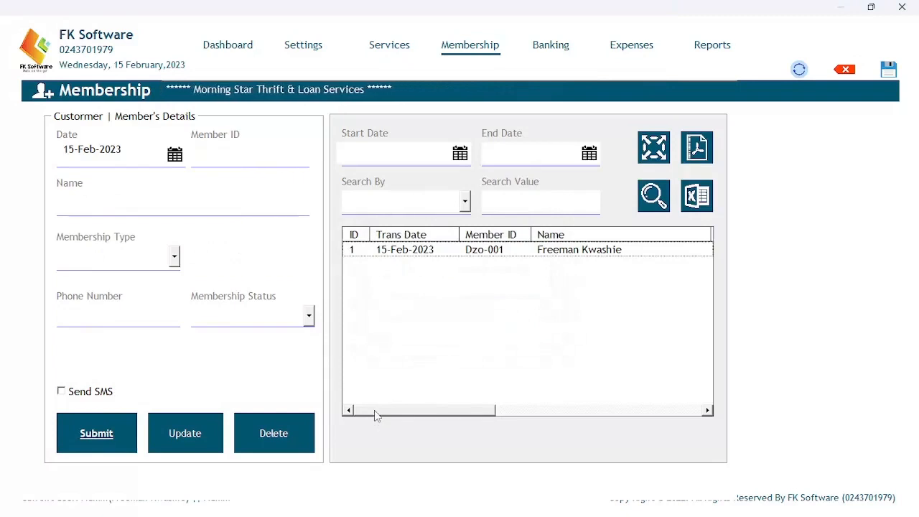
pyautogui.moveTo(376, 411); pyautogui.dragTo(581, 407)
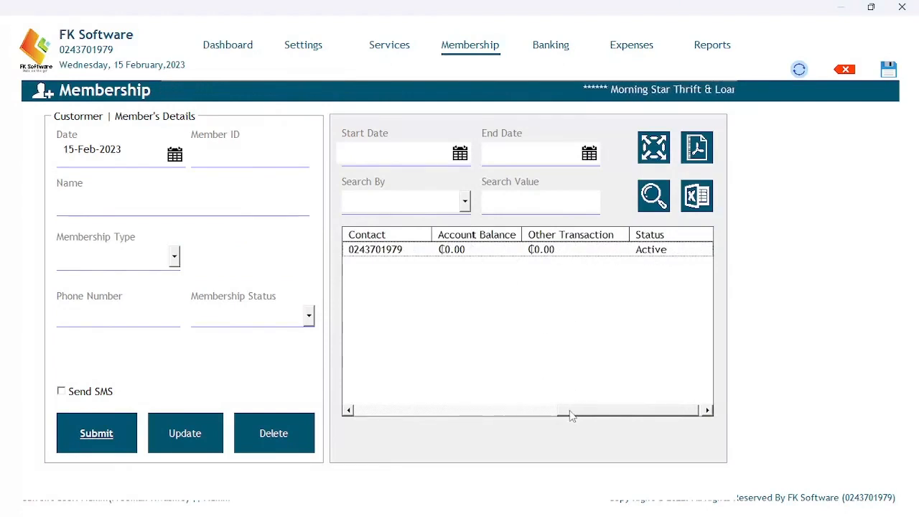
pyautogui.moveTo(570, 415); pyautogui.dragTo(320, 361)
pyautogui.click(251, 154)
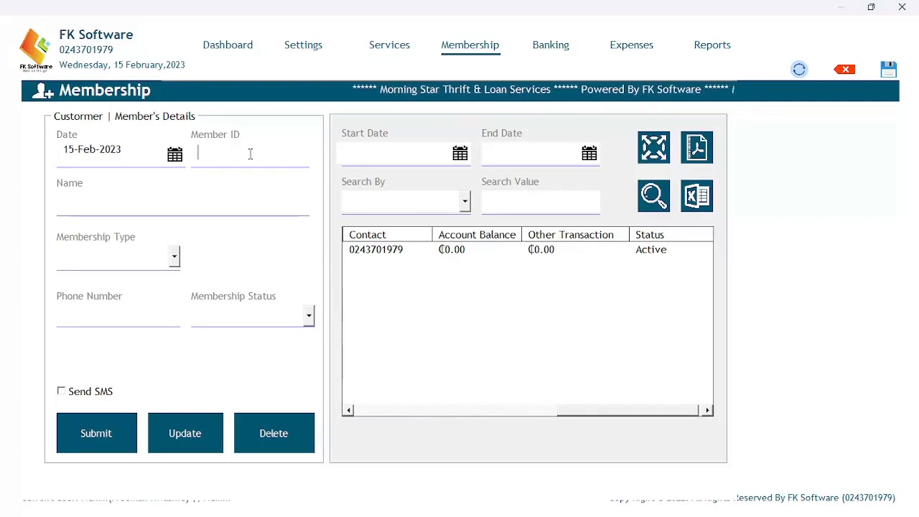
# Fill in the second member's ID, name, Member type and Active status; saving is refused for missing shares.
pyautogui.write('D')
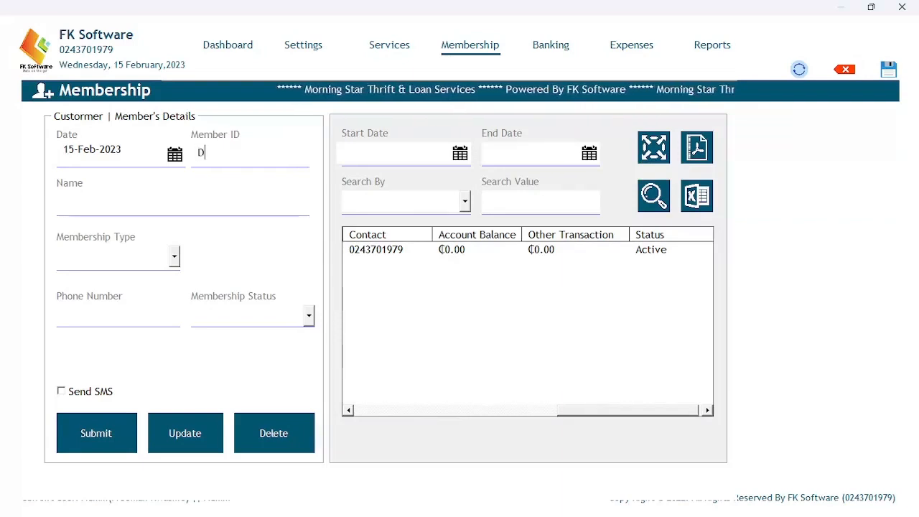
pyautogui.write('zo-')
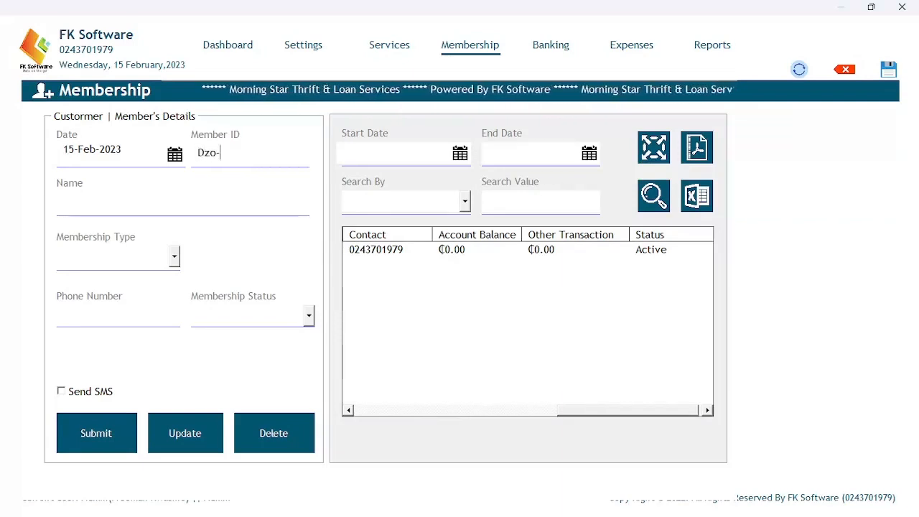
pyautogui.write('002')
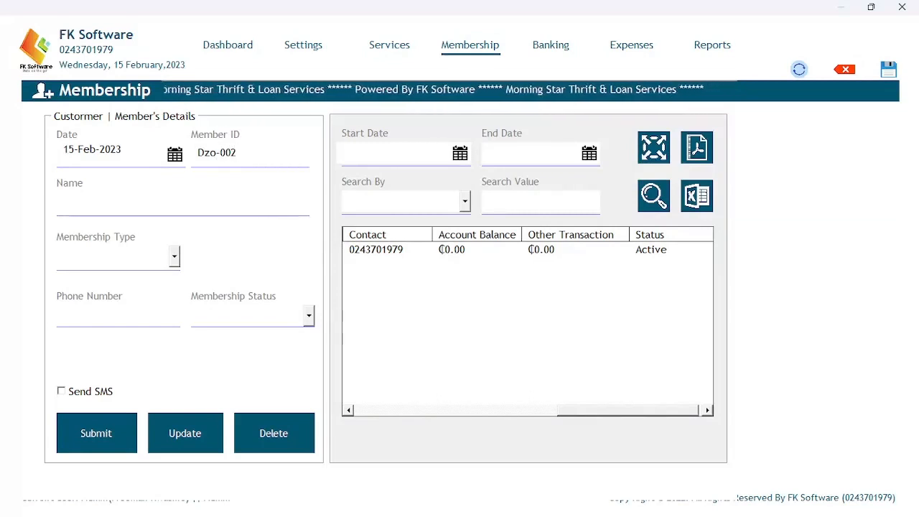
pyautogui.click(190, 196)
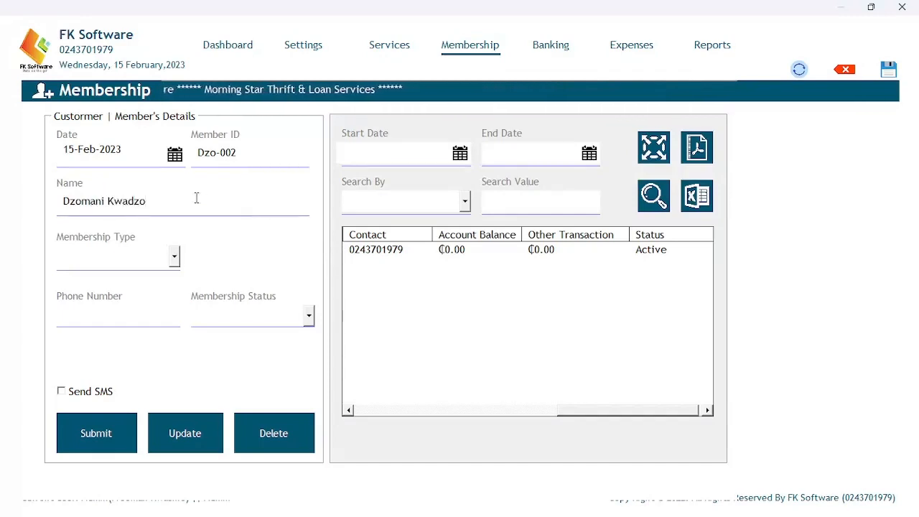
pyautogui.click(174, 256)
pyautogui.click(148, 277)
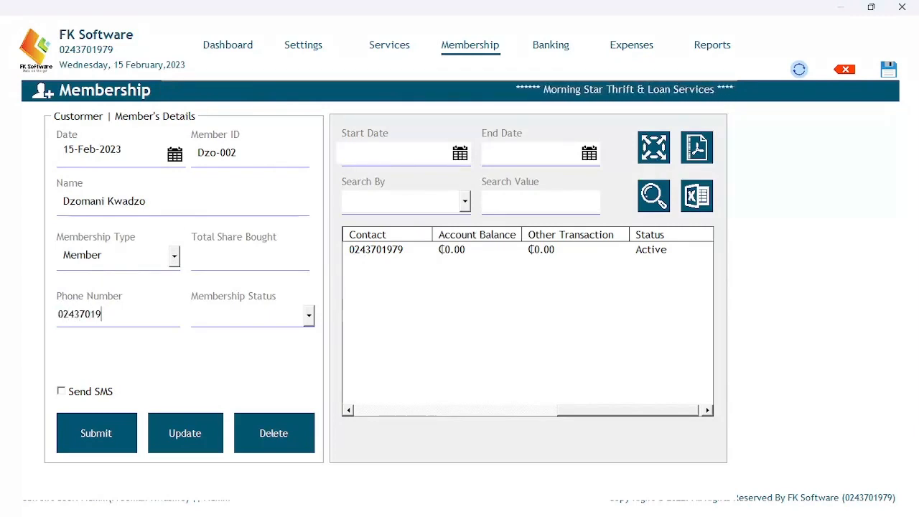
pyautogui.click(307, 317)
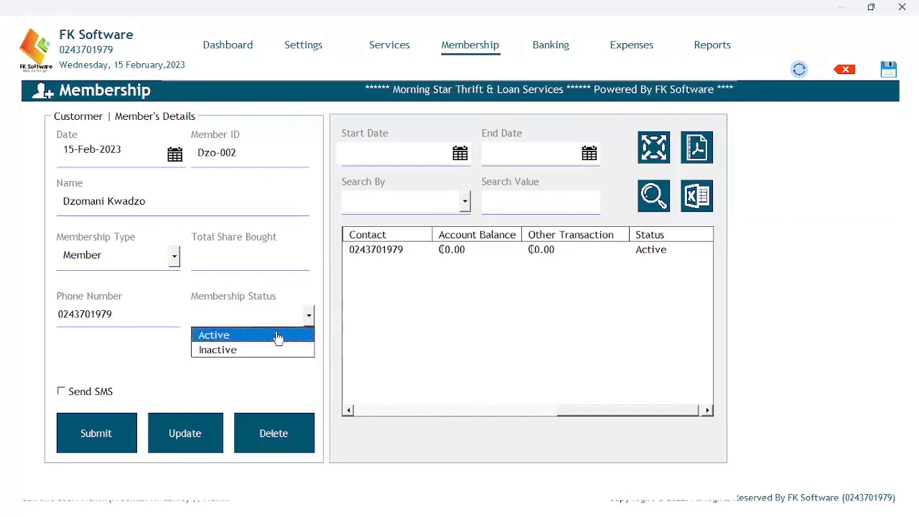
pyautogui.click(279, 336)
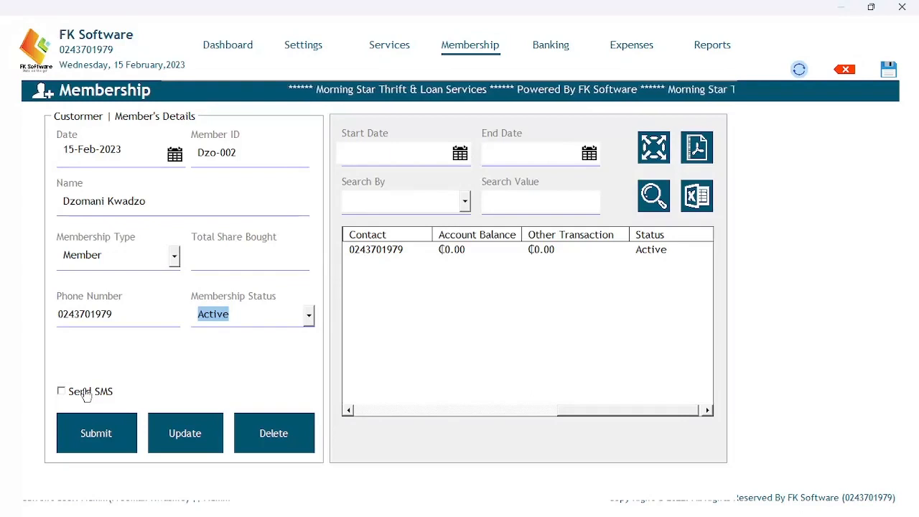
pyautogui.click(89, 435)
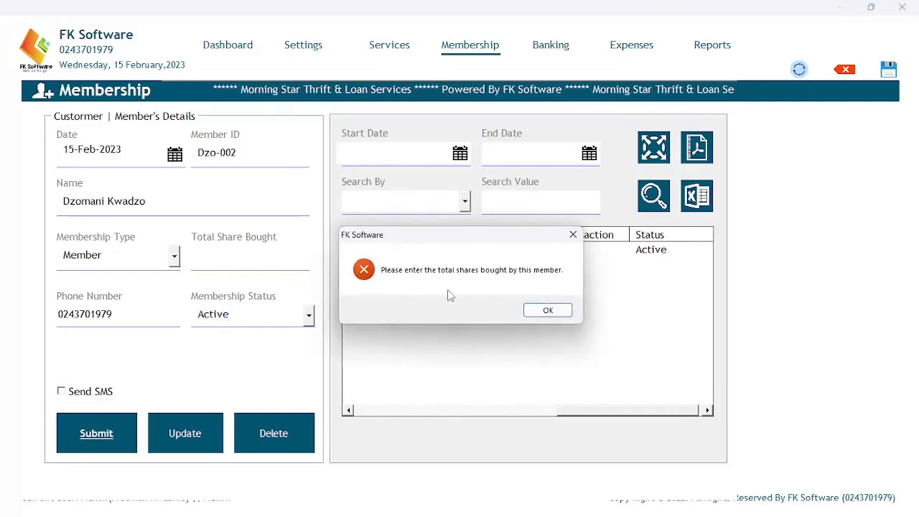
# Add 10 total shares bought and save the second member as record 2.
pyautogui.click(544, 311)
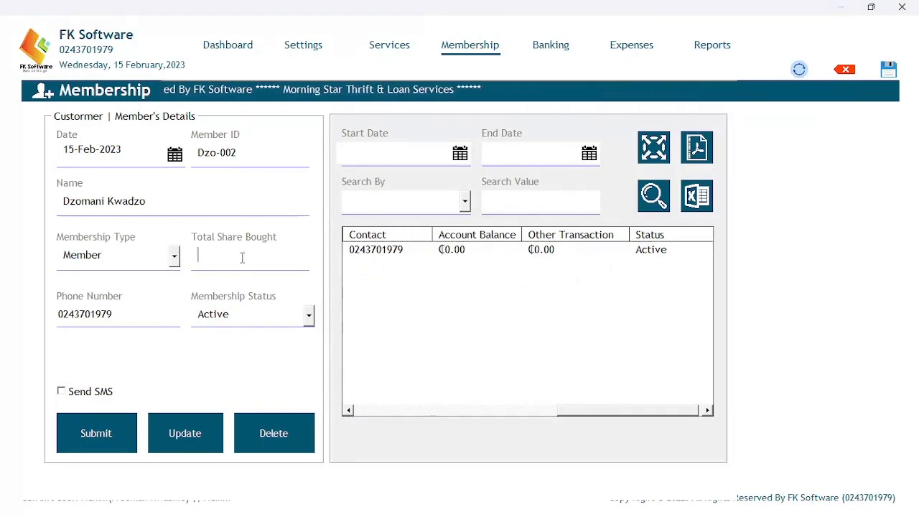
pyautogui.write('10')
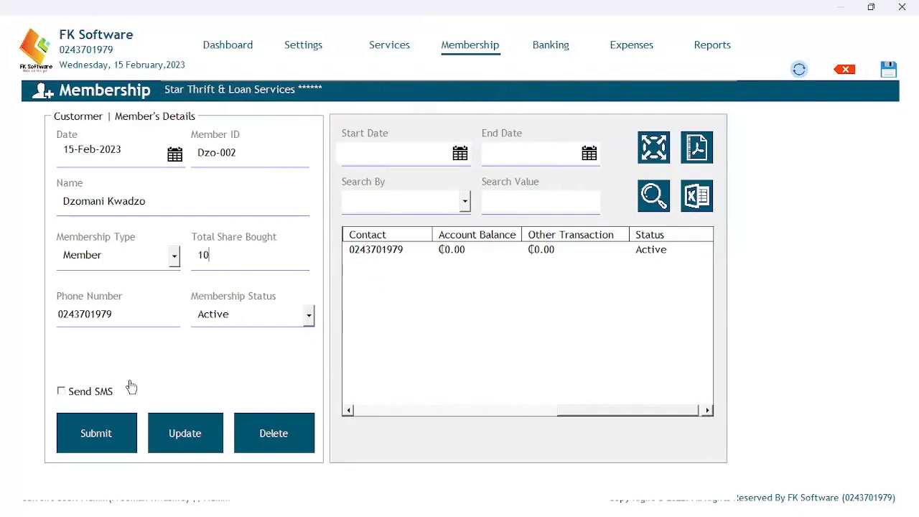
pyautogui.click(94, 431)
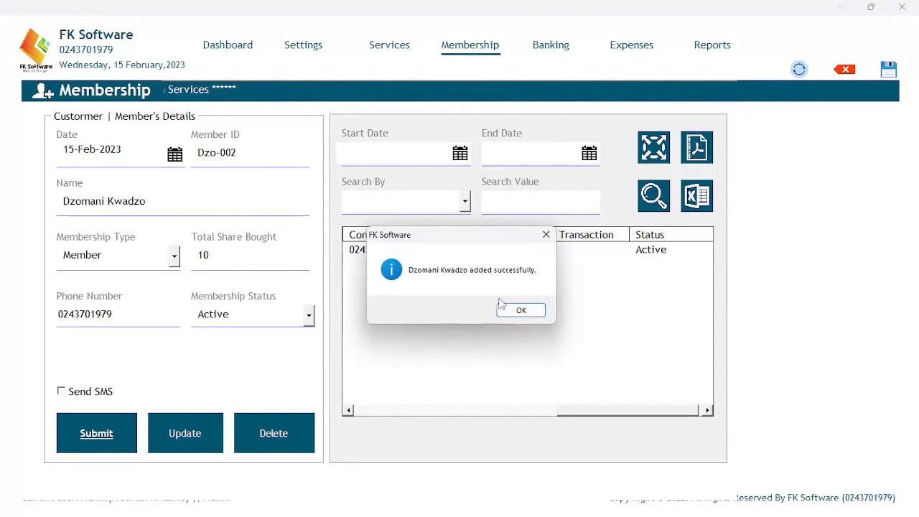
pyautogui.click(512, 314)
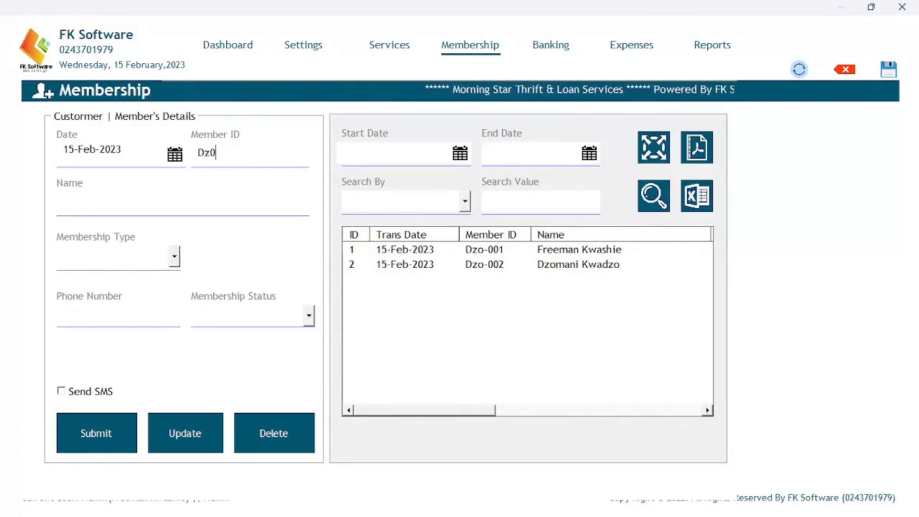
# Enter the third member's ID and full name, with membership type Member.
pyautogui.press('BackSpace')
pyautogui.write('o')
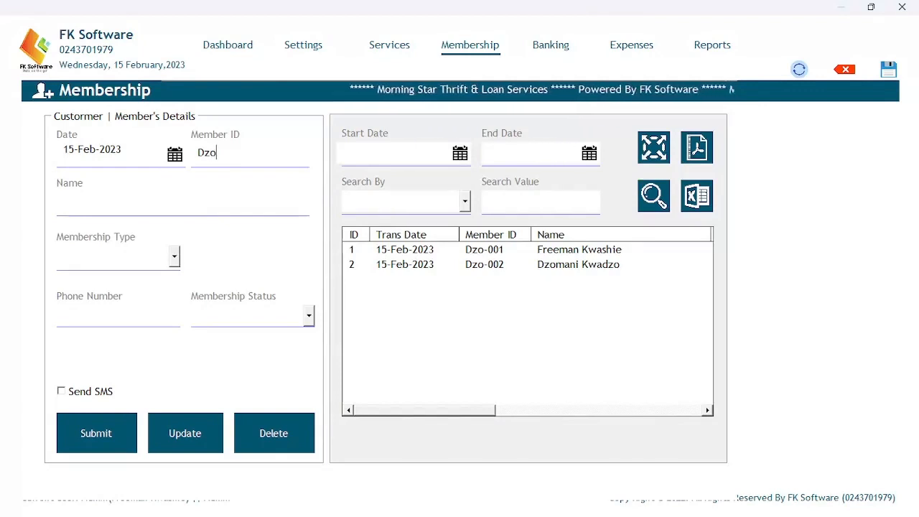
pyautogui.write('-00')
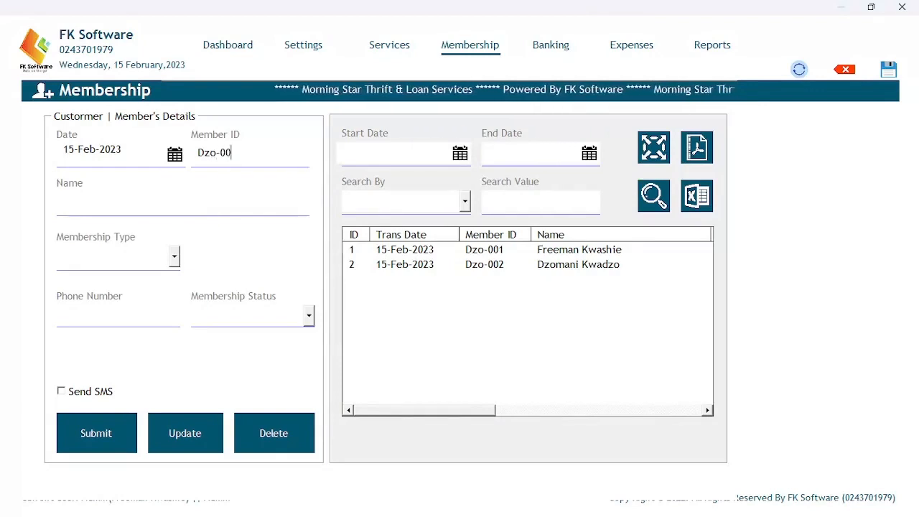
pyautogui.write('3')
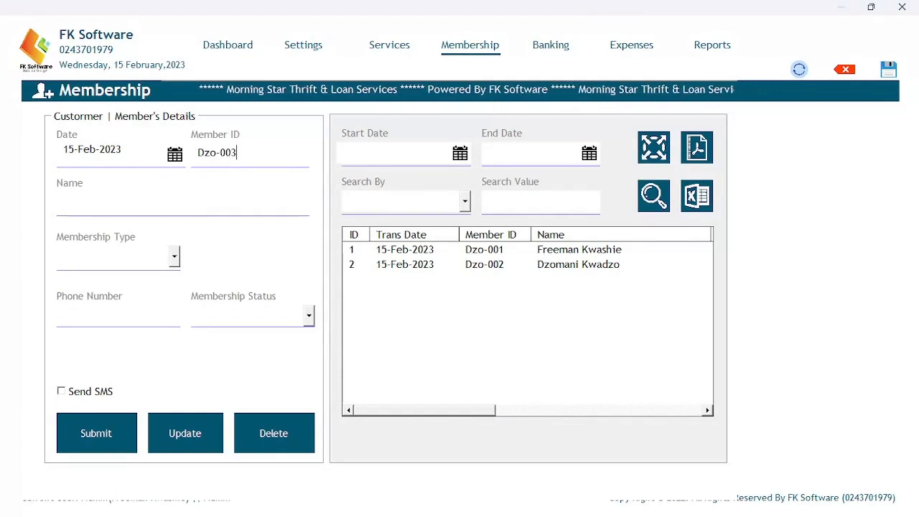
pyautogui.click(197, 197)
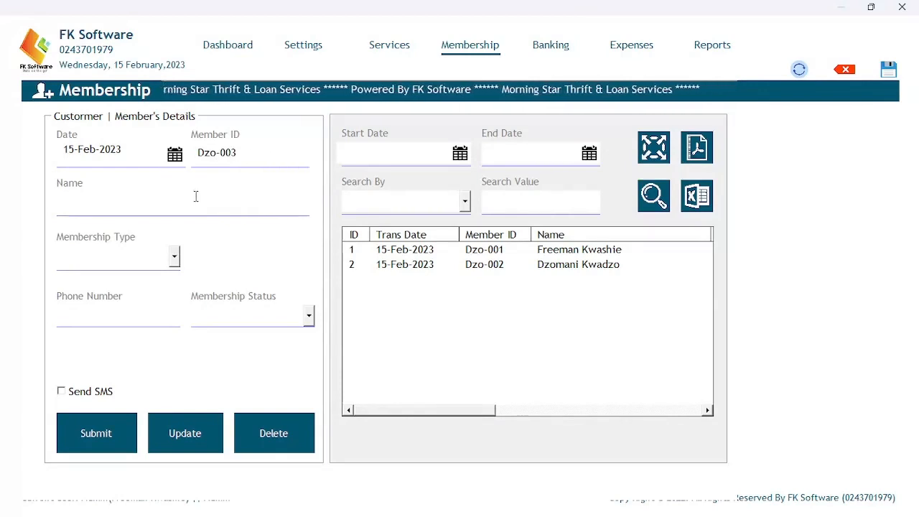
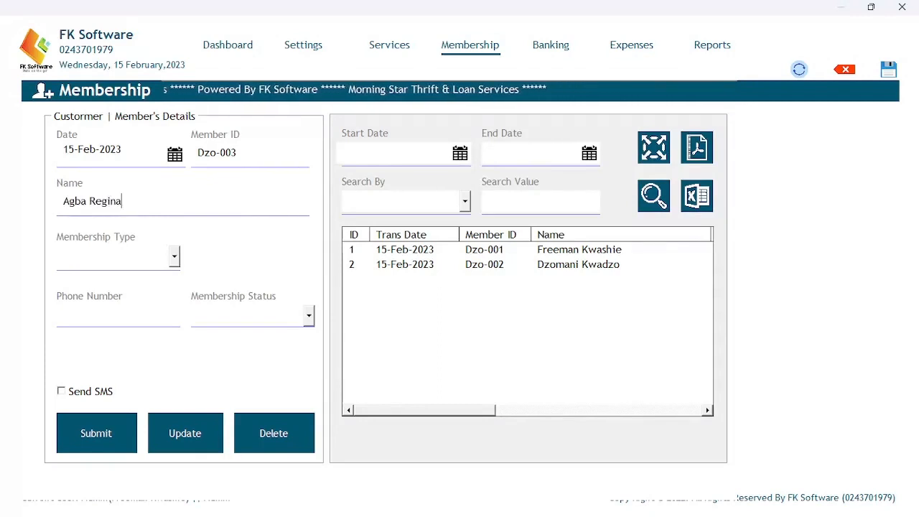
pyautogui.click(174, 256)
pyautogui.click(144, 276)
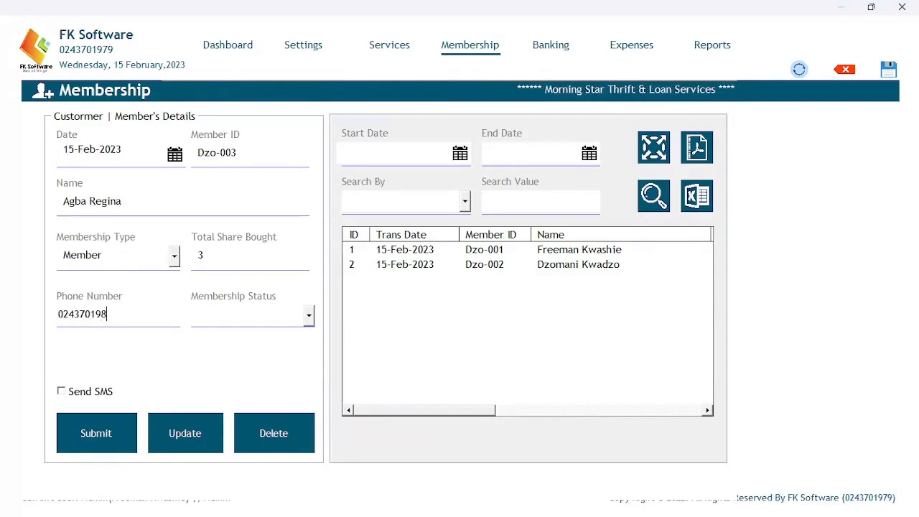
# Correct the phone number, set status Active, and save the third member as record 3.
pyautogui.press('BackSpace')
pyautogui.write('79')
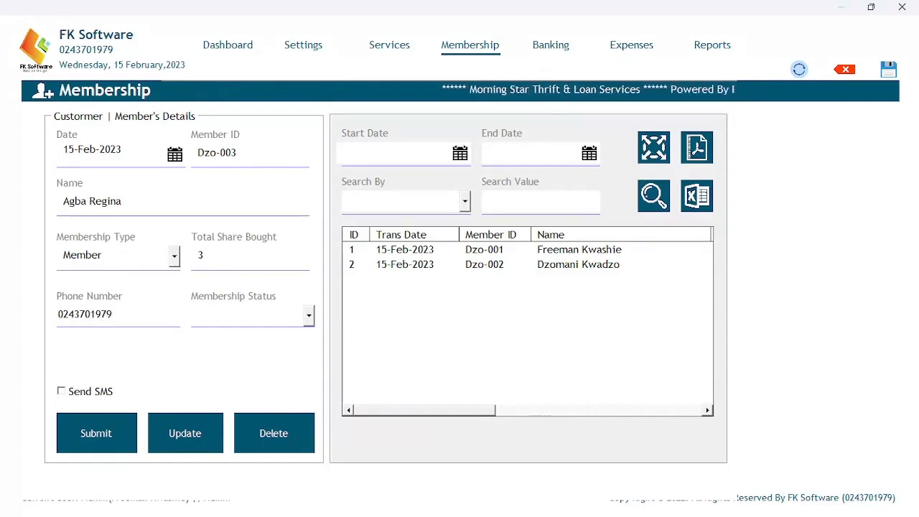
pyautogui.click(308, 315)
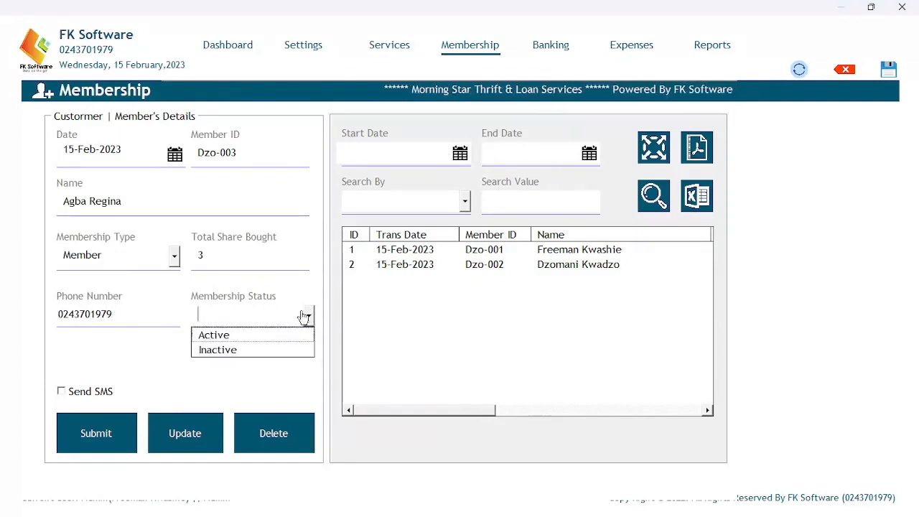
pyautogui.click(267, 335)
pyautogui.click(93, 433)
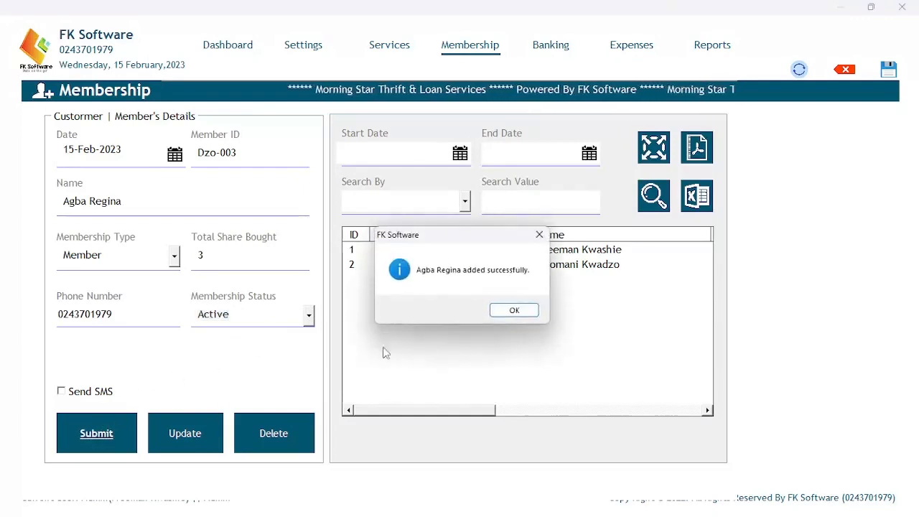
pyautogui.click(511, 312)
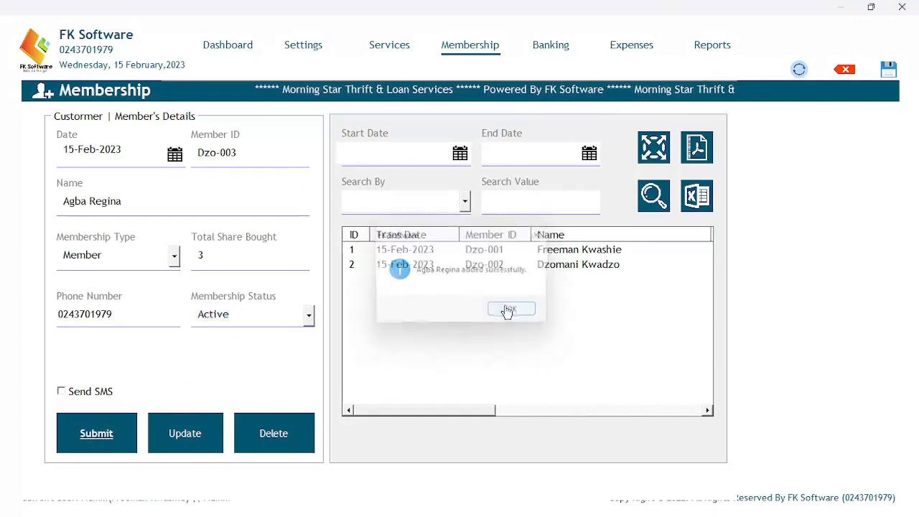
pyautogui.click(273, 162)
pyautogui.write('d')
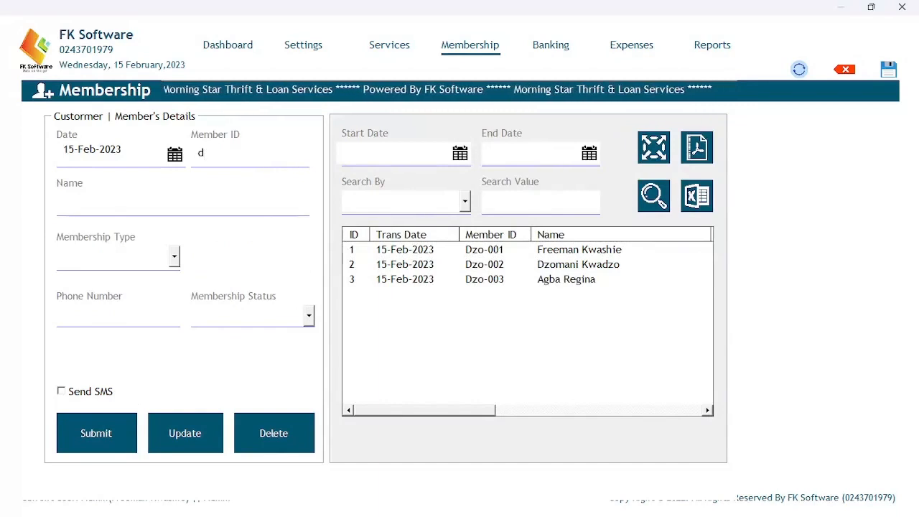
pyautogui.press('BackSpace')
# Enter the fourth person's member ID and full name, correcting typos.
pyautogui.write('d')
pyautogui.press('BackSpace')
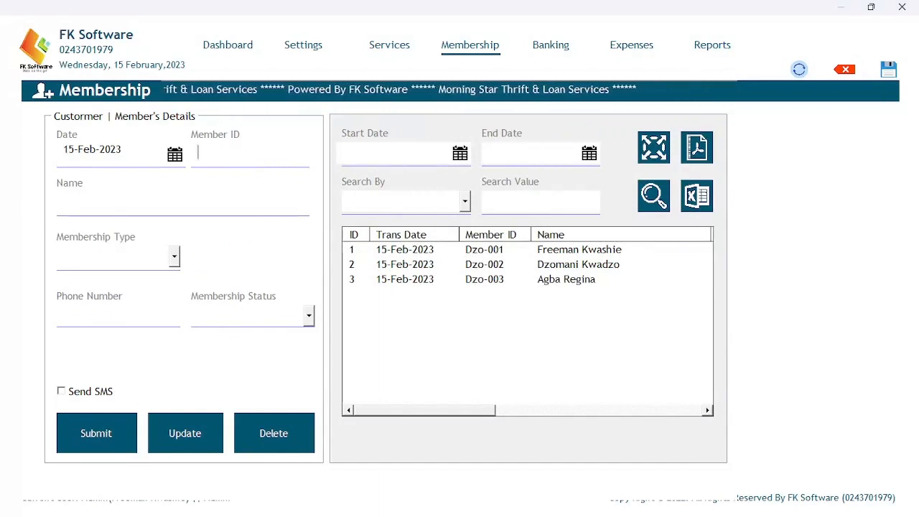
pyautogui.write('D')
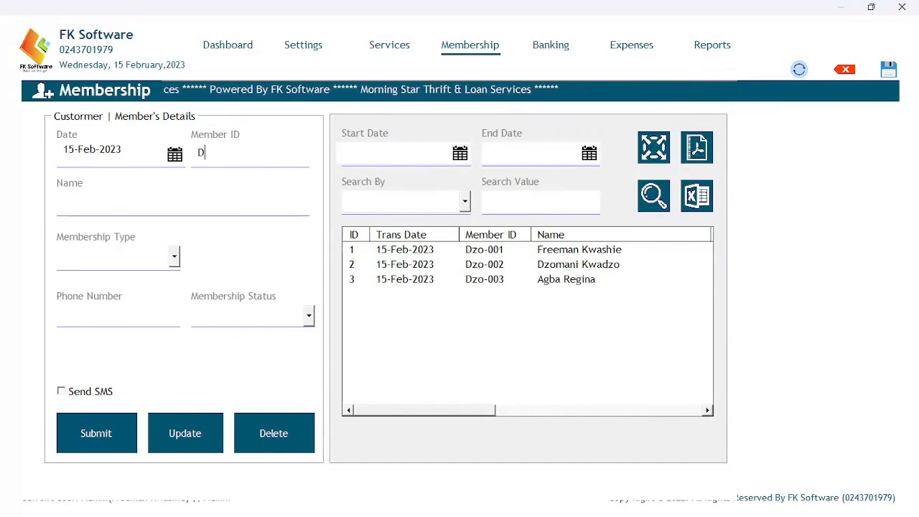
pyautogui.write('zo')
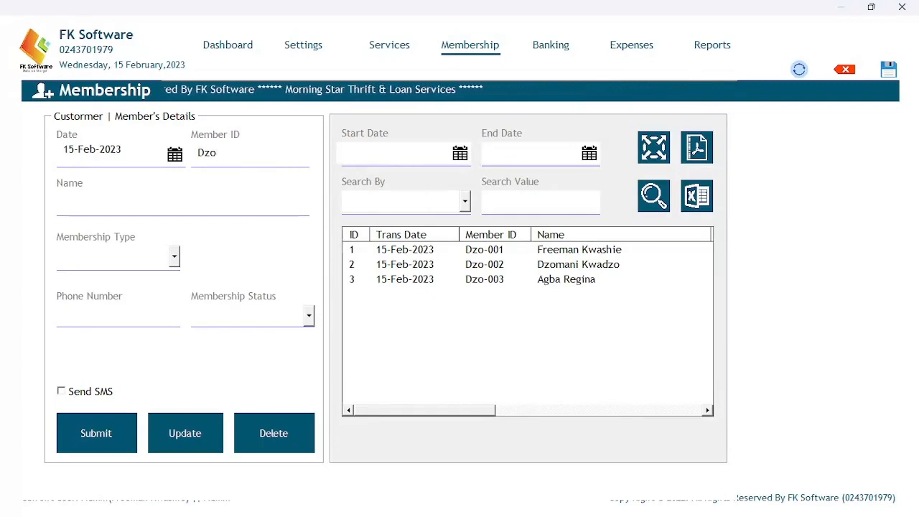
pyautogui.write('-004')
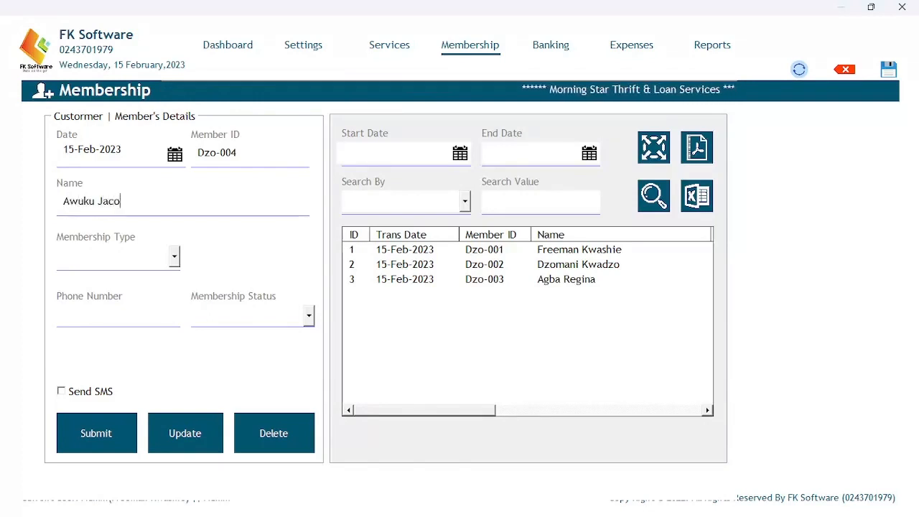
pyautogui.press('BackSpace')
pyautogui.write('b')
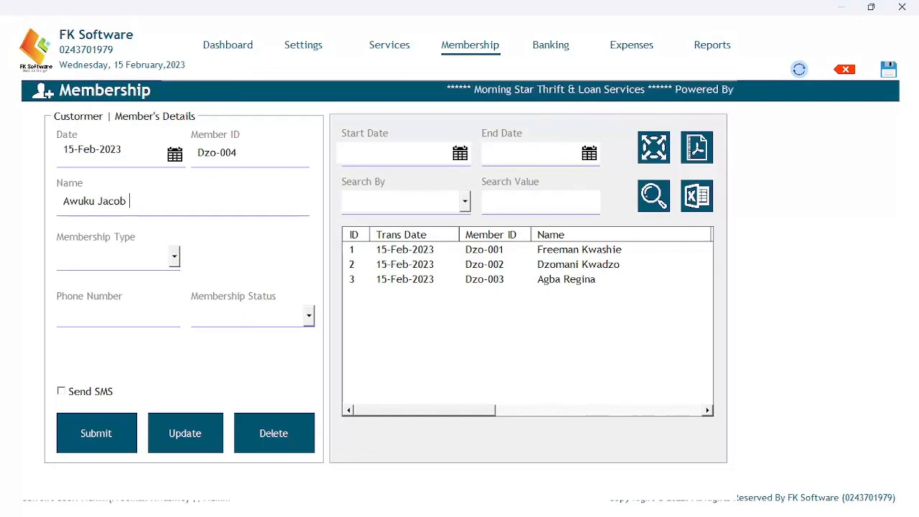
pyautogui.write(' Mensah')
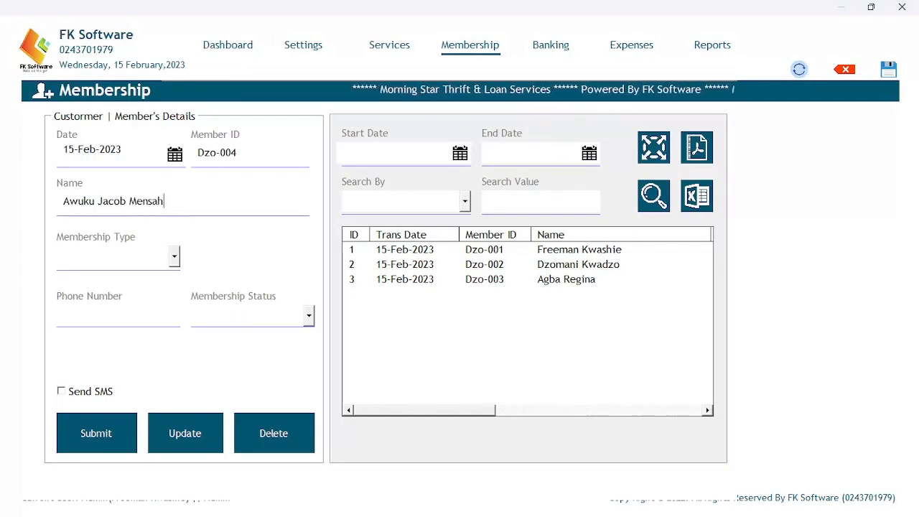
# Save them as an Active Member with 20 shares bought and their phone number.
pyautogui.click(174, 256)
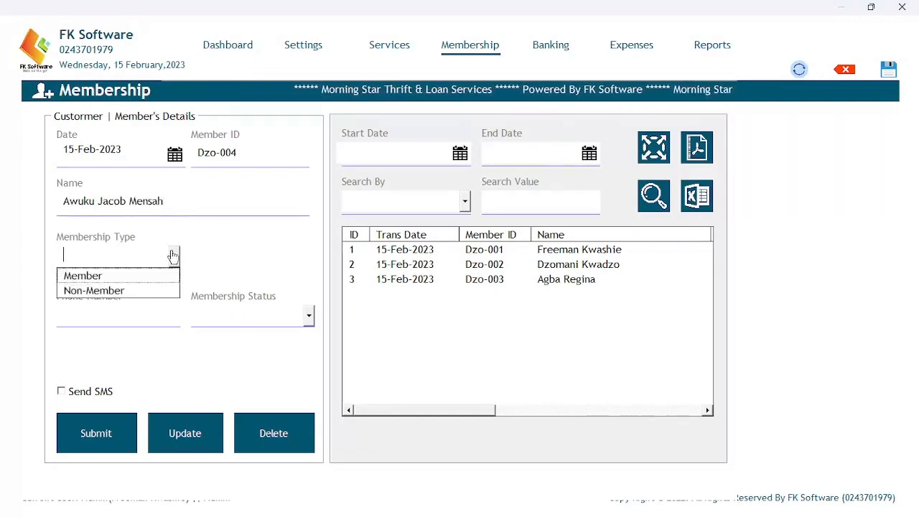
pyautogui.click(142, 277)
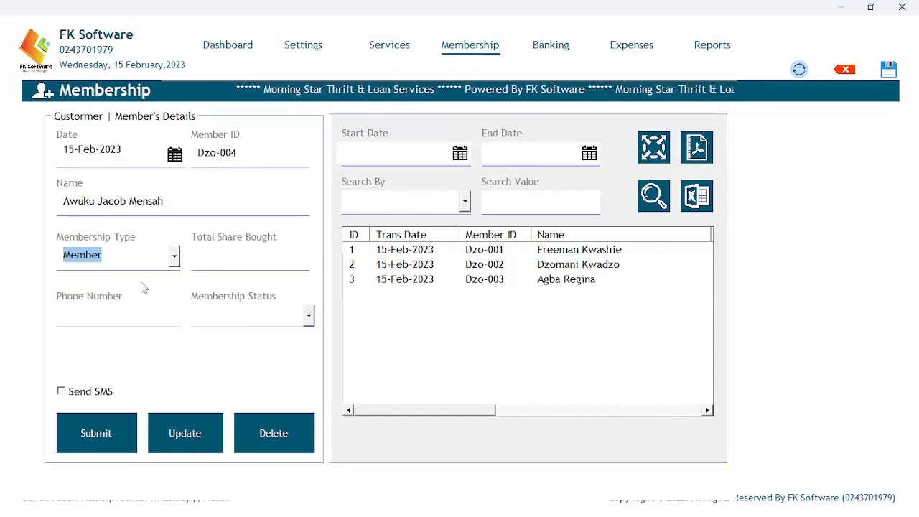
pyautogui.click(213, 265)
pyautogui.write('20')
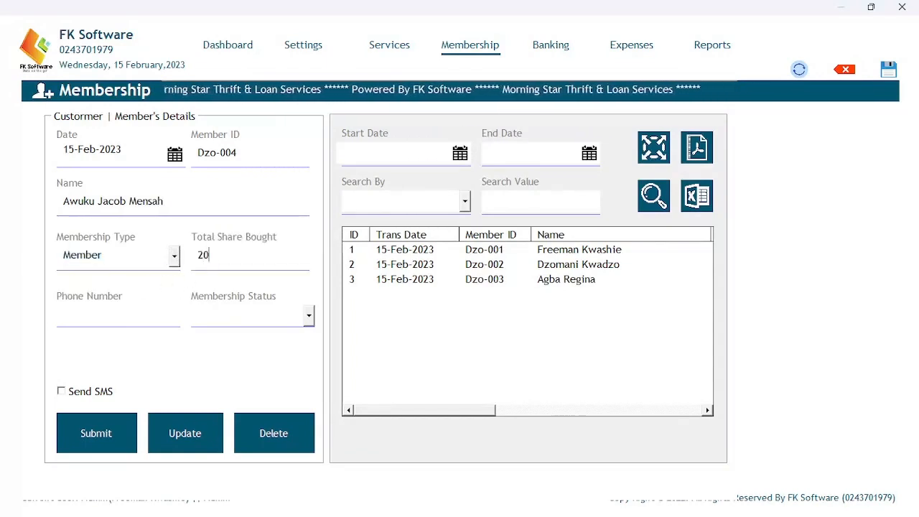
pyautogui.click(136, 318)
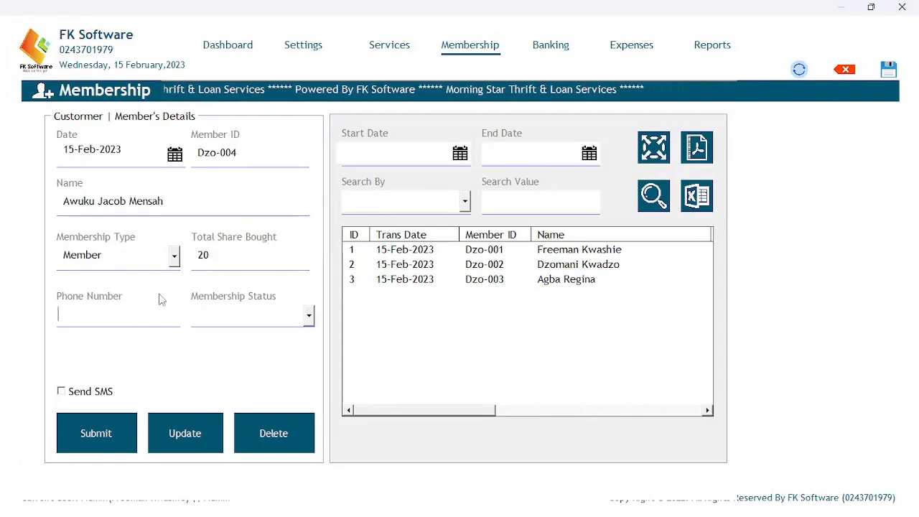
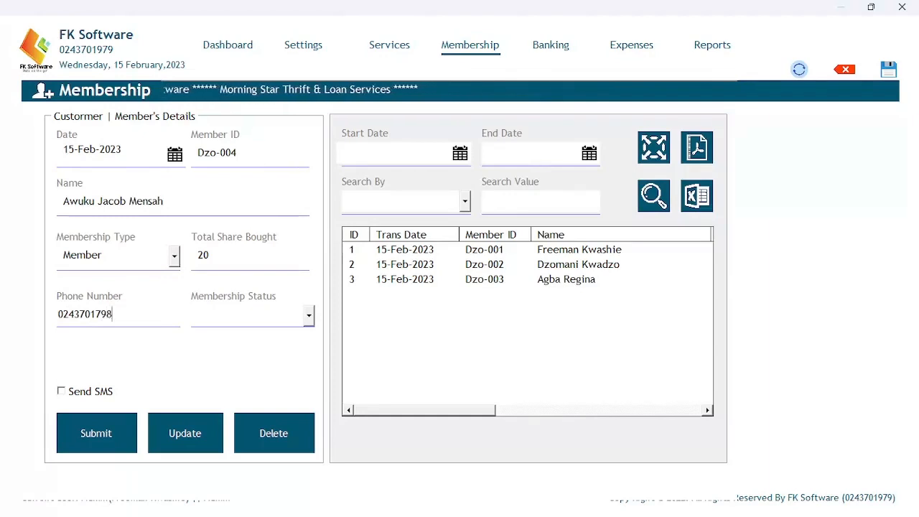
pyautogui.click(309, 316)
pyautogui.click(280, 333)
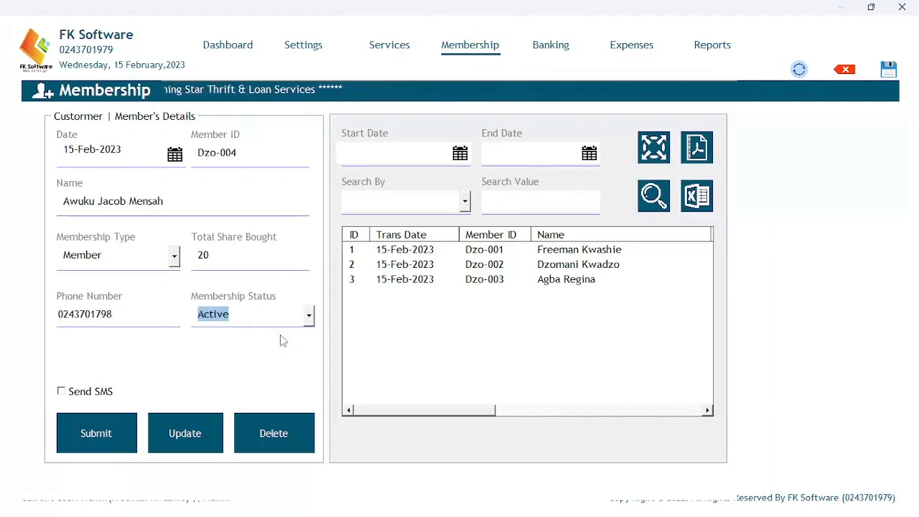
pyautogui.click(97, 426)
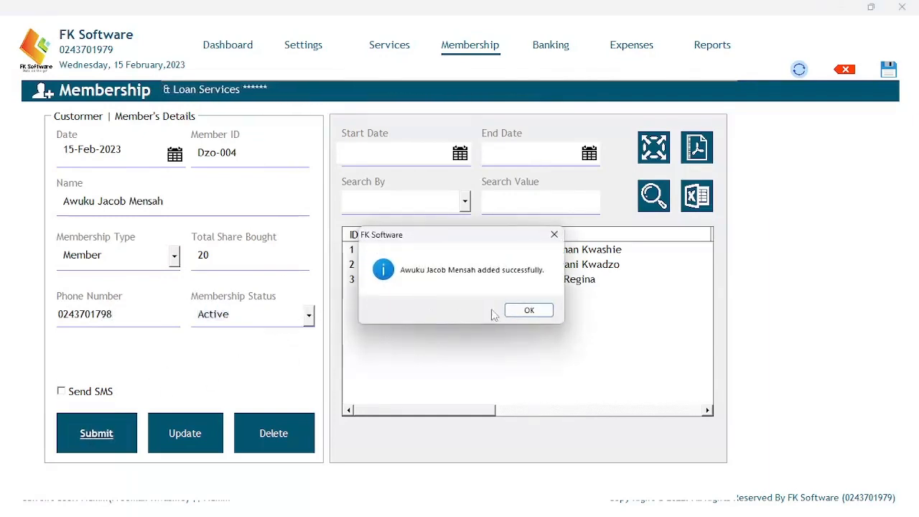
pyautogui.click(527, 311)
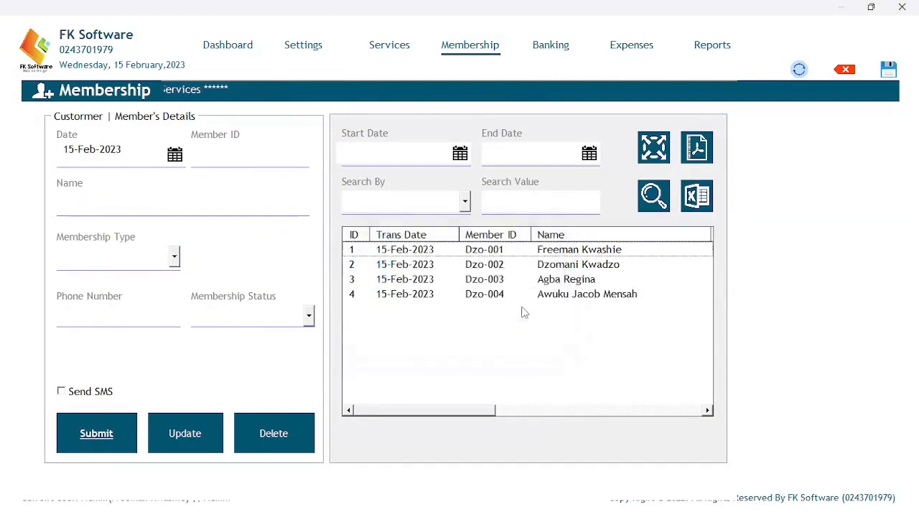
# Enter the fifth person's member ID and name, fixing the mistyped ID characters.
pyautogui.click(249, 156)
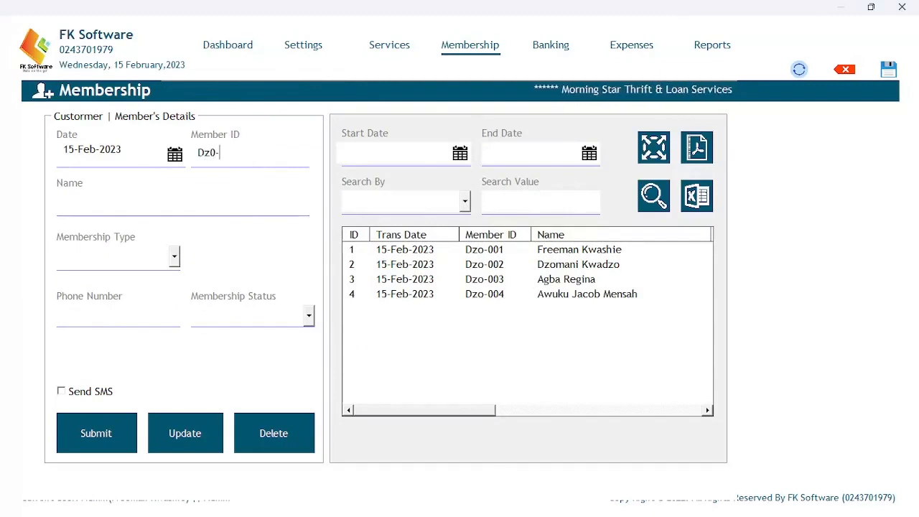
pyautogui.write('Dz0-')
pyautogui.press('BackSpace')
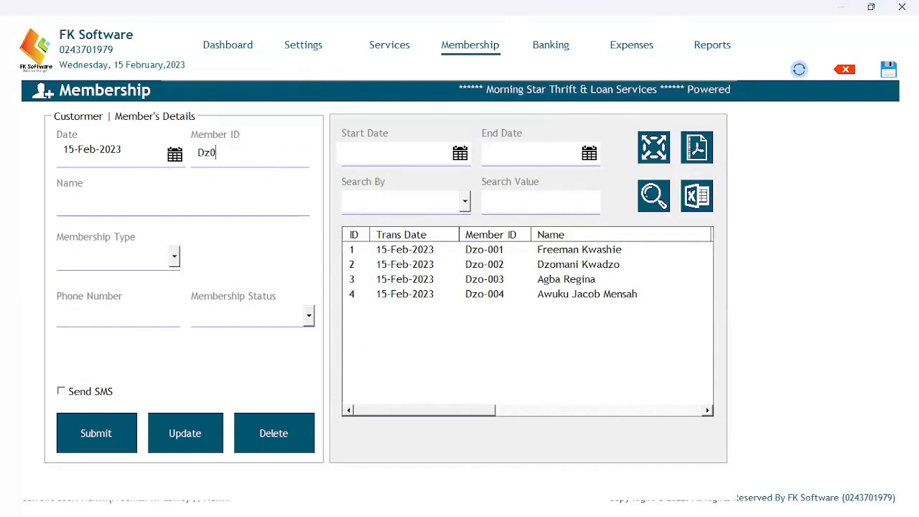
pyautogui.write('o')
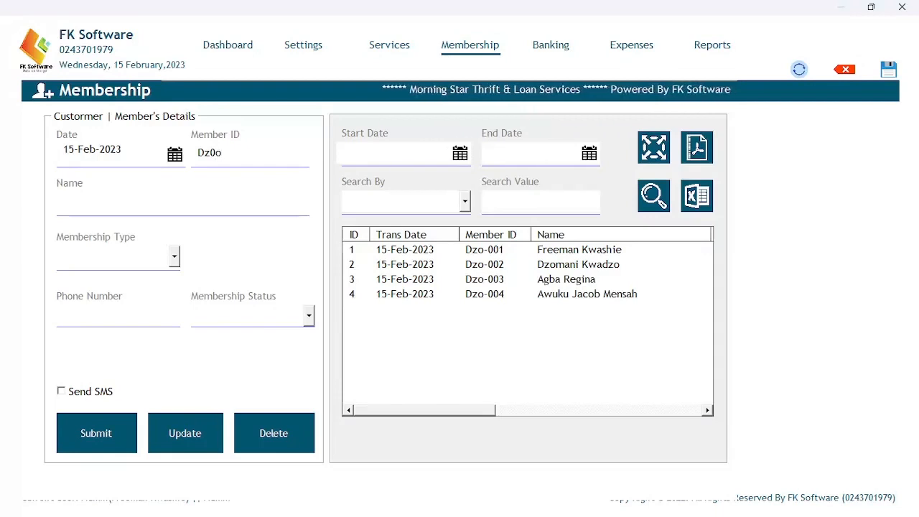
pyautogui.press('BackSpace')
pyautogui.press('BackSpace')
pyautogui.write('o-')
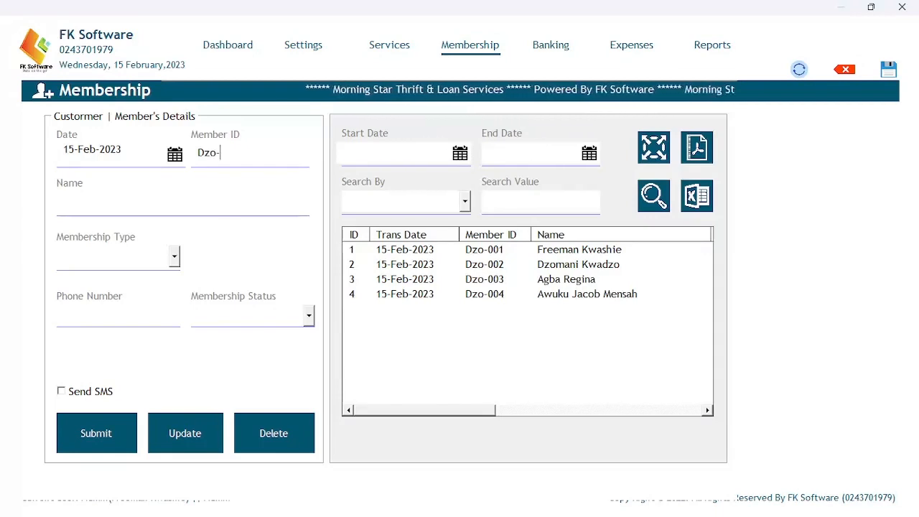
pyautogui.write('00')
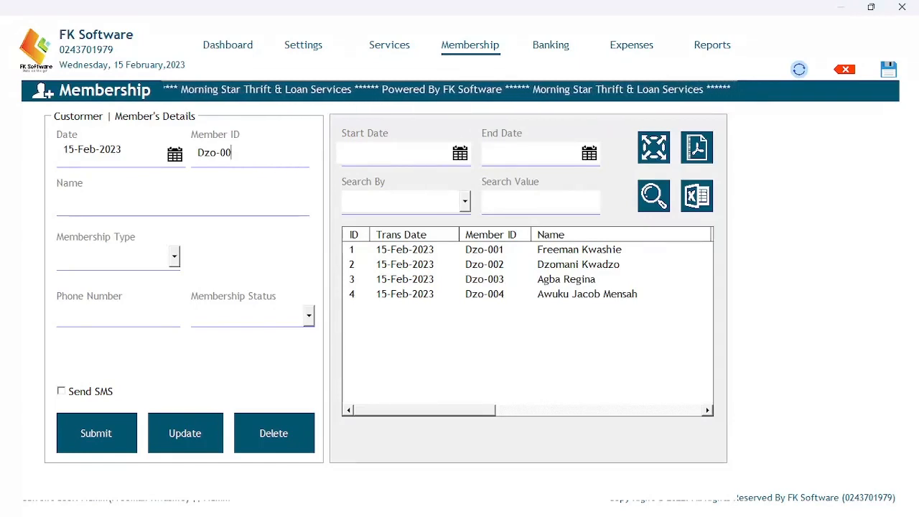
pyautogui.write('5')
pyautogui.click(186, 206)
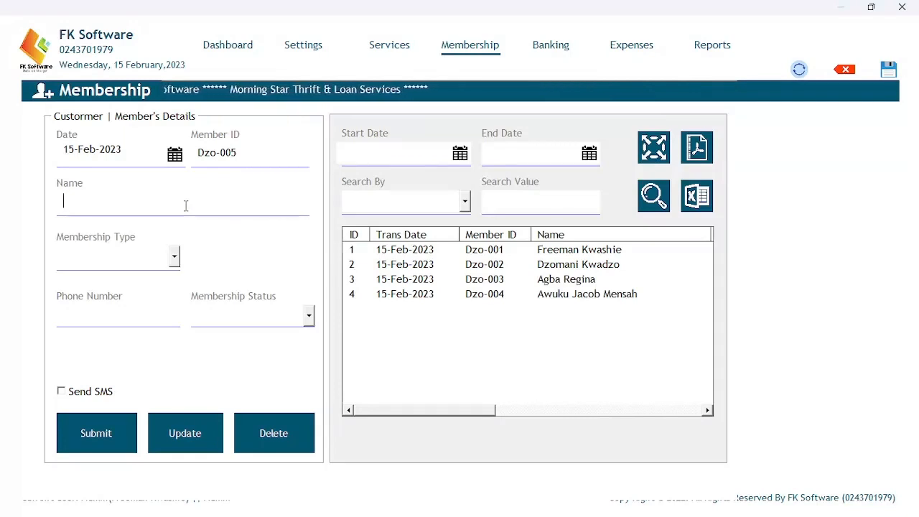
pyautogui.write('James Bond')
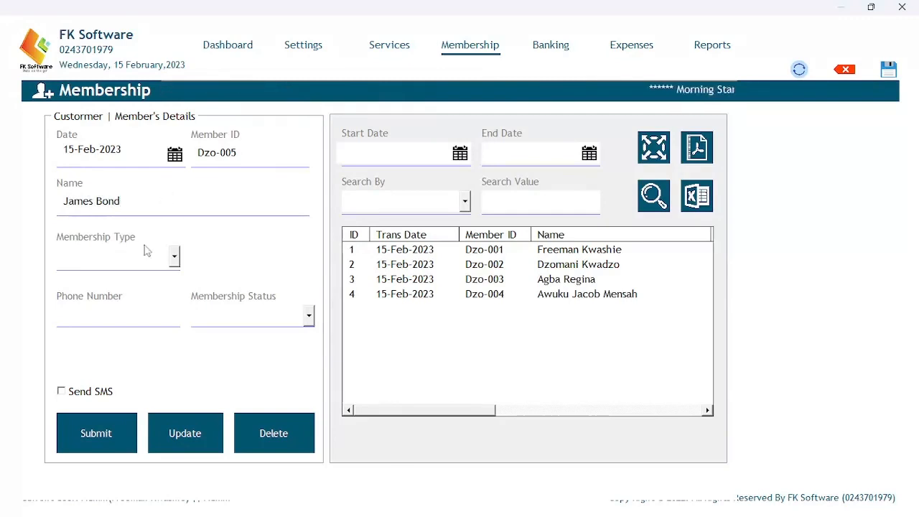
# Save them as an Active Non-Member with their phone number.
pyautogui.click(174, 256)
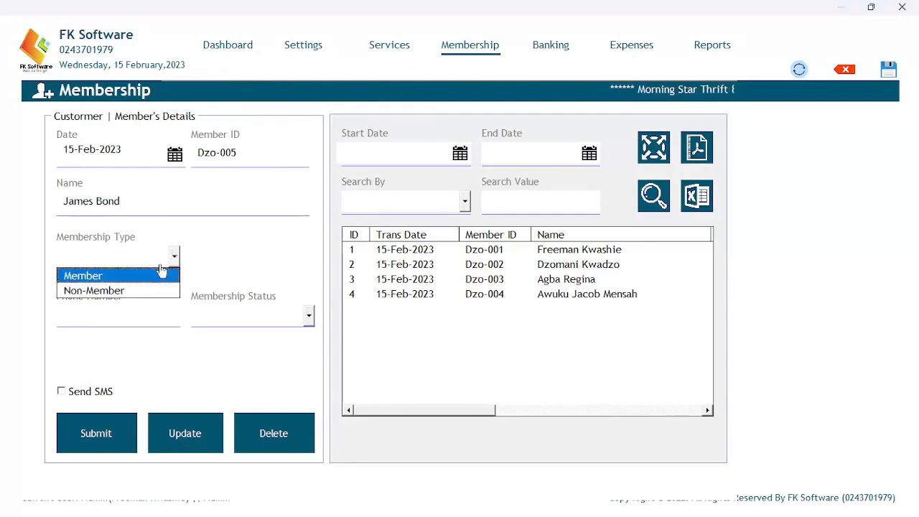
pyautogui.click(146, 290)
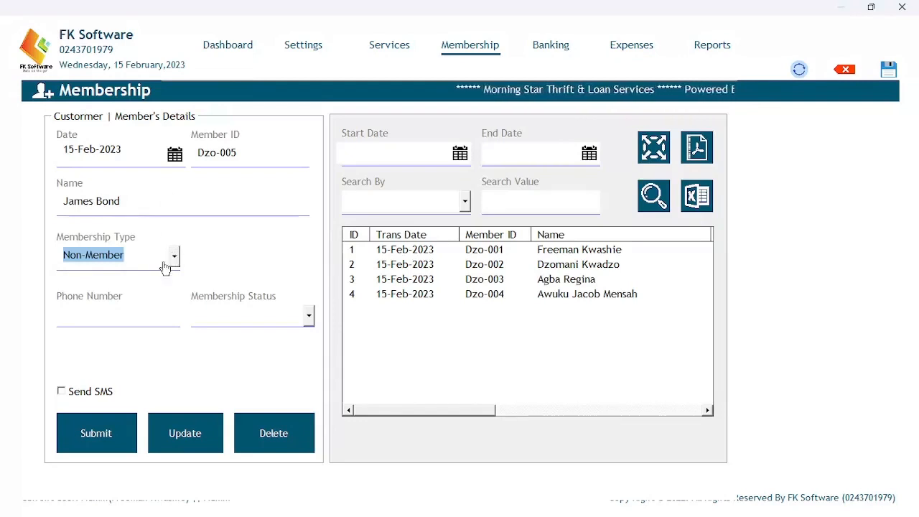
pyautogui.click(120, 313)
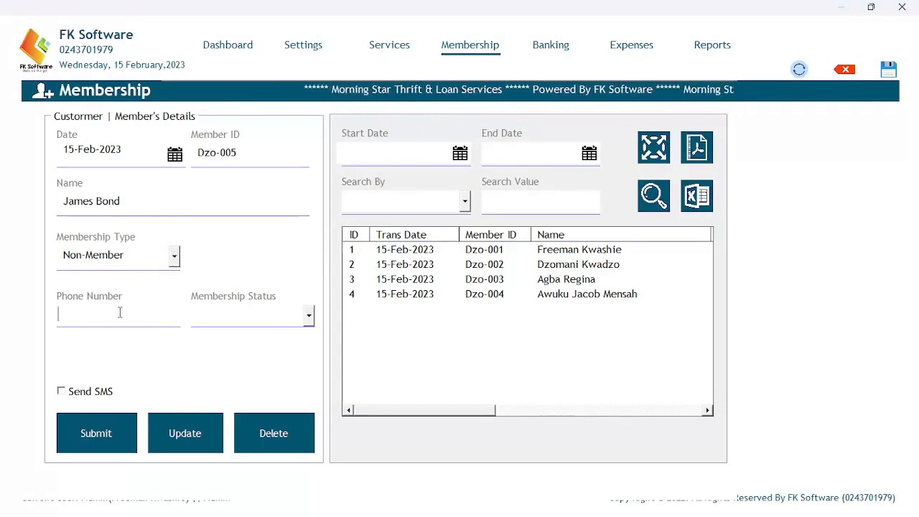
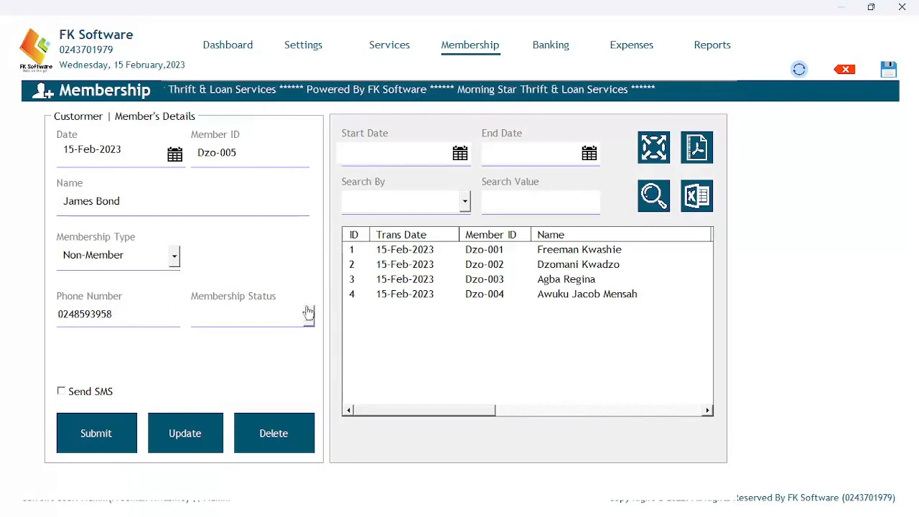
pyautogui.click(309, 315)
pyautogui.click(260, 335)
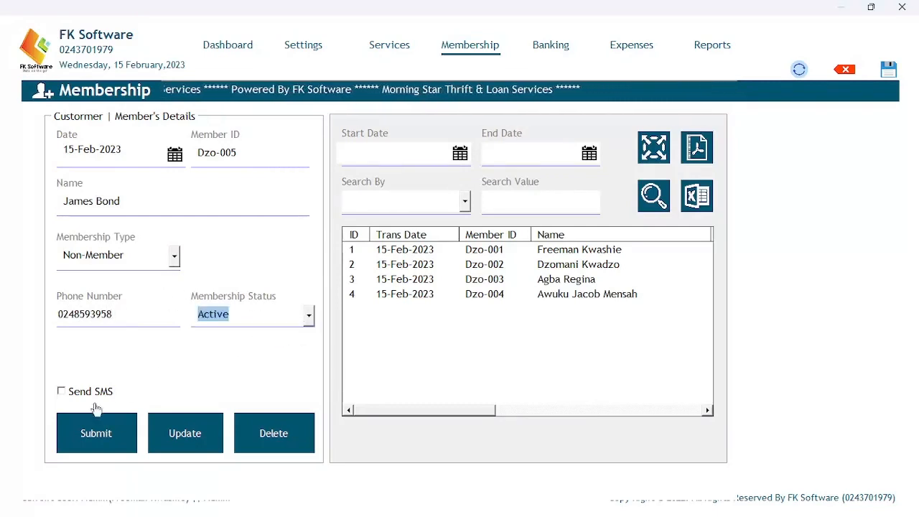
pyautogui.click(93, 433)
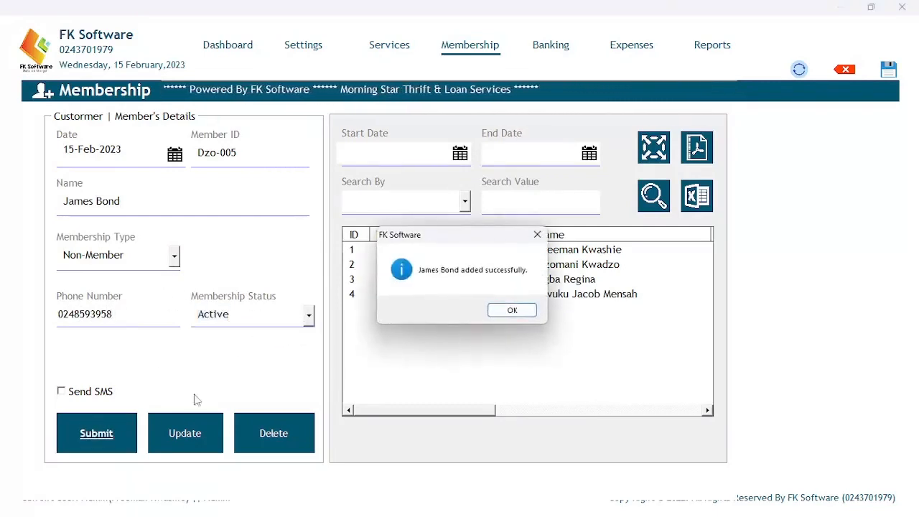
pyautogui.click(509, 312)
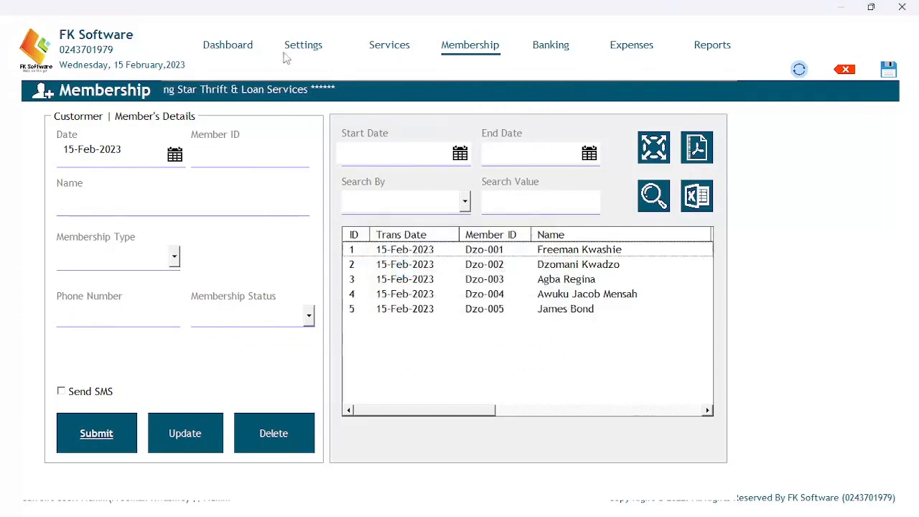
# Check the Dashboard totals, then go via Membership to the Banking page.
pyautogui.click(254, 49)
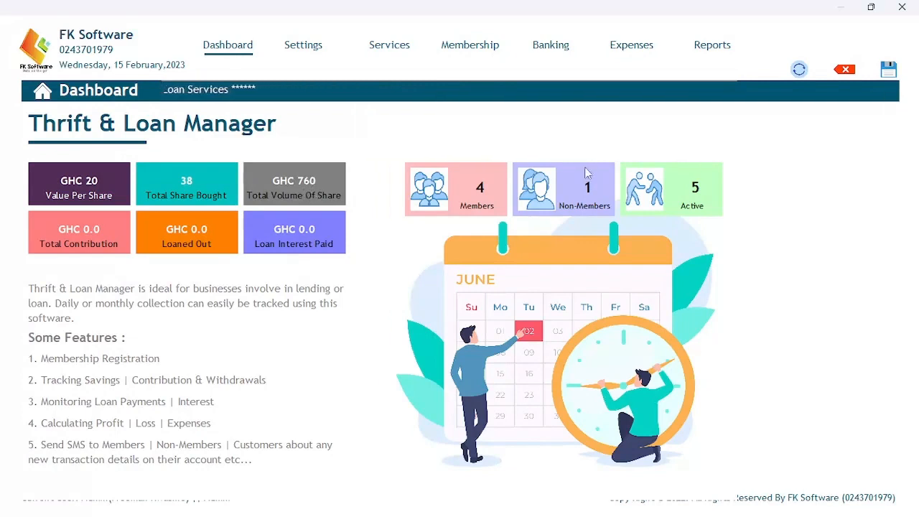
pyautogui.click(459, 49)
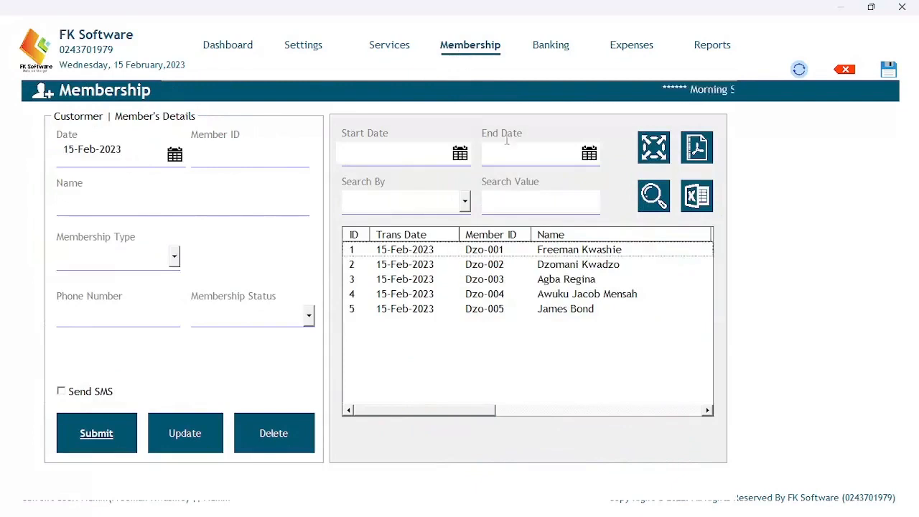
pyautogui.click(548, 50)
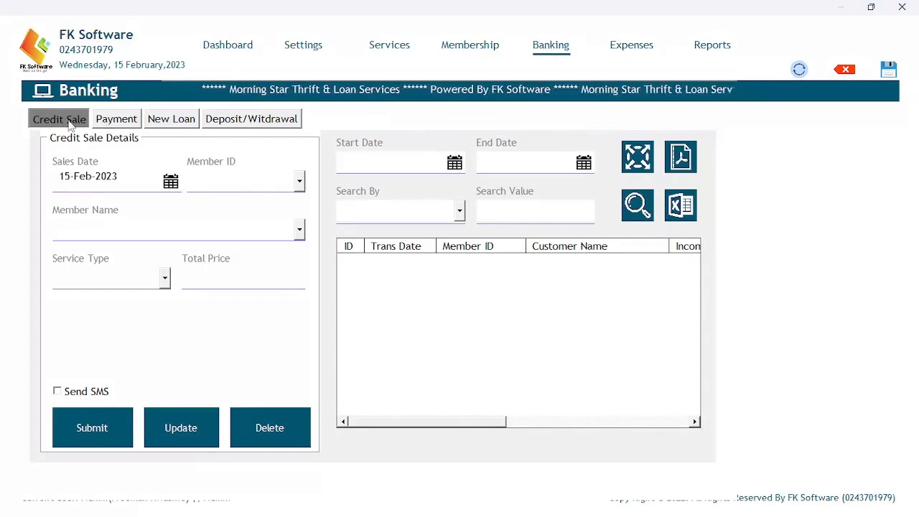
# Look through the Payment, New Loan and Deposit/Withdrawal forms, ending on the blank Credit Sale form.
pyautogui.click(118, 120)
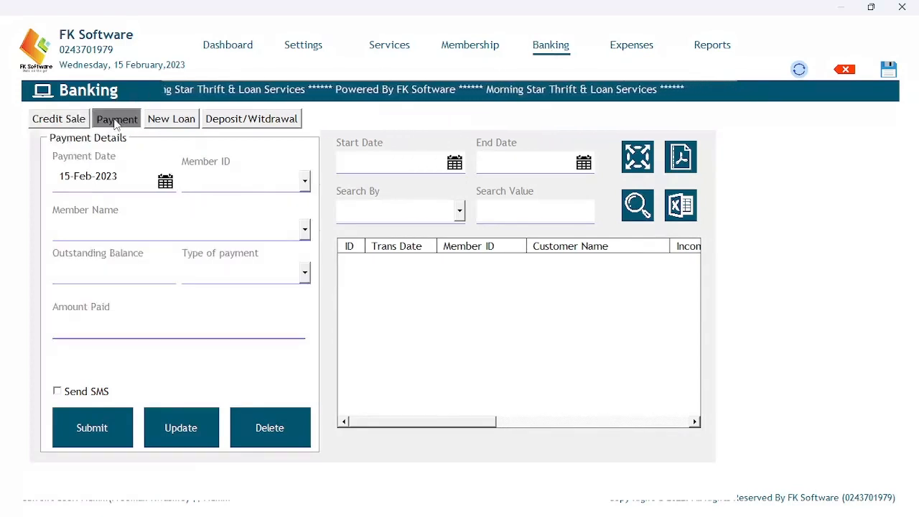
pyautogui.click(172, 120)
pyautogui.click(240, 121)
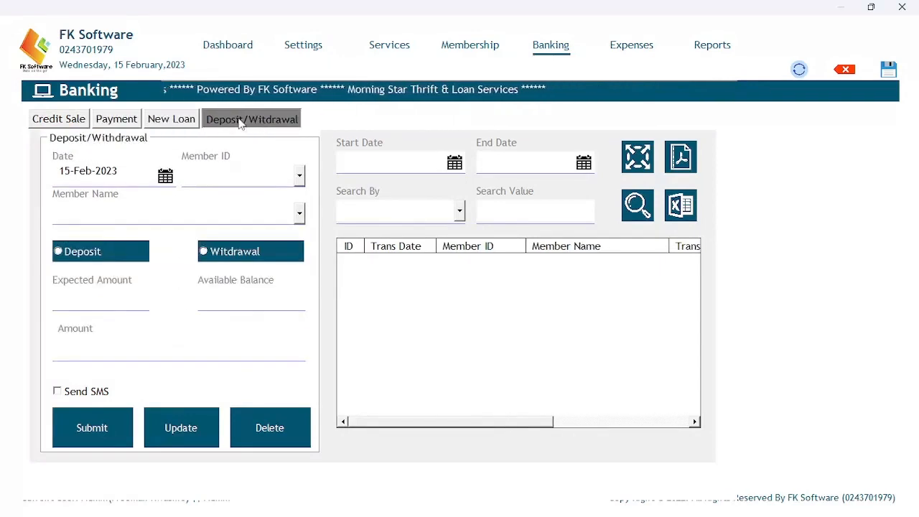
pyautogui.click(72, 123)
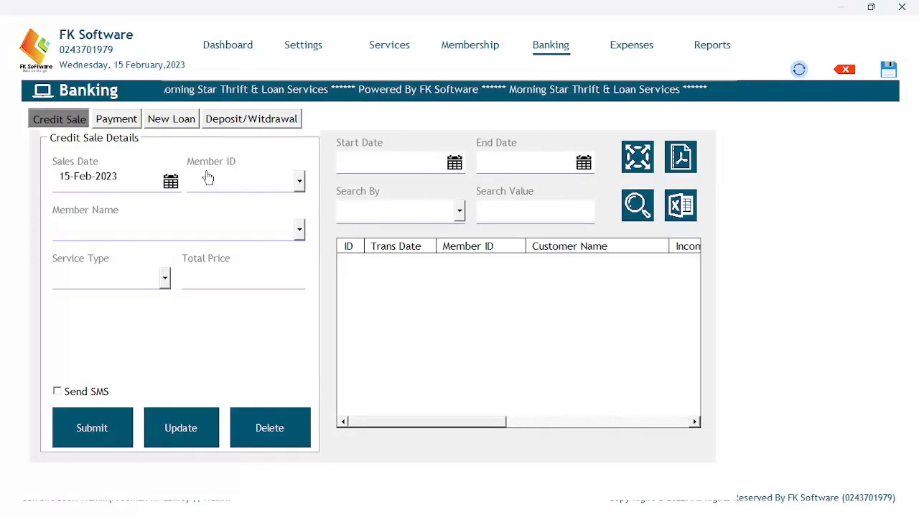
# Record a Registration Fee credit sale for the first member.
pyautogui.click(300, 185)
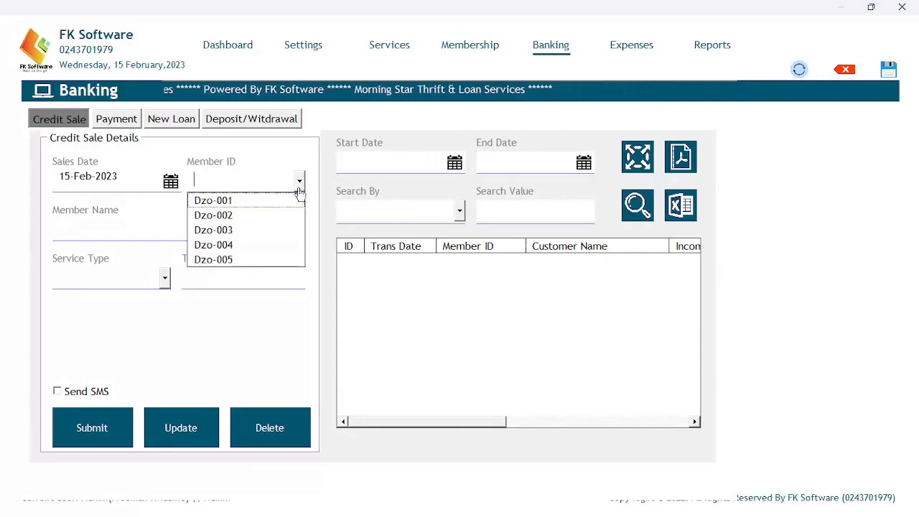
pyautogui.click(259, 204)
pyautogui.click(215, 225)
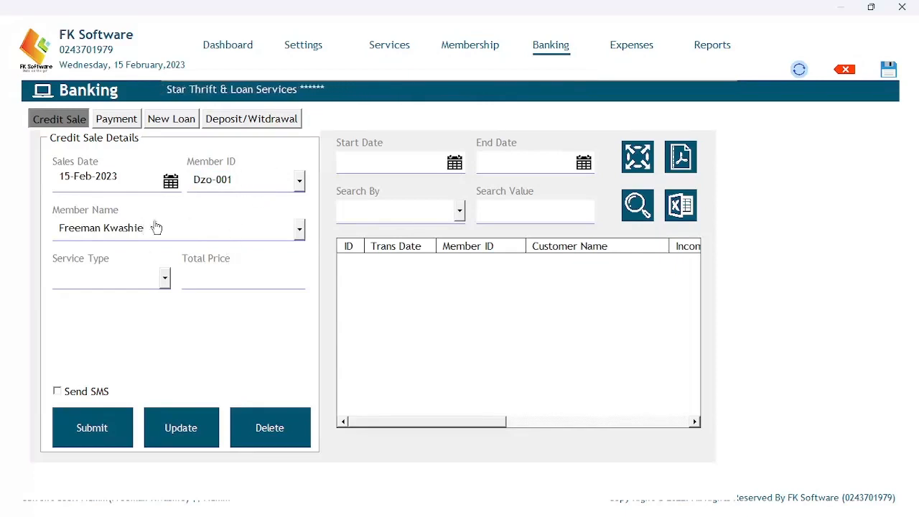
pyautogui.click(165, 282)
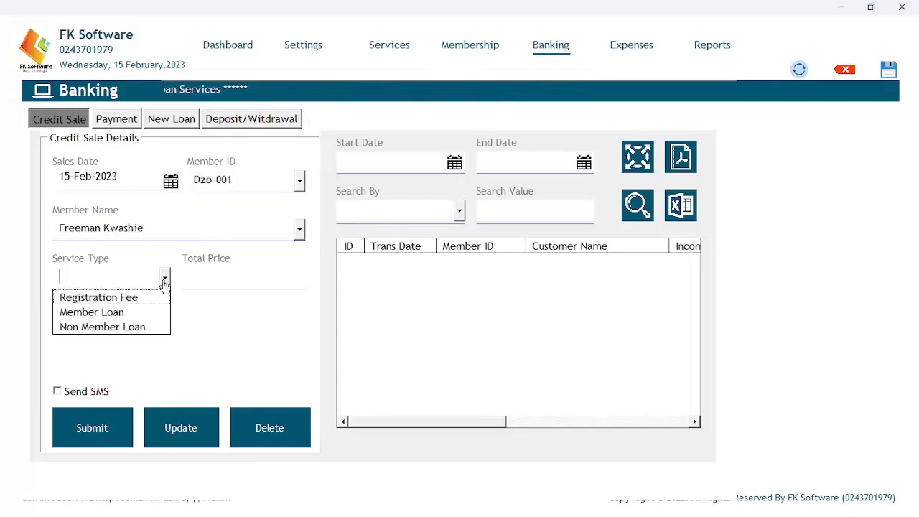
pyautogui.click(119, 297)
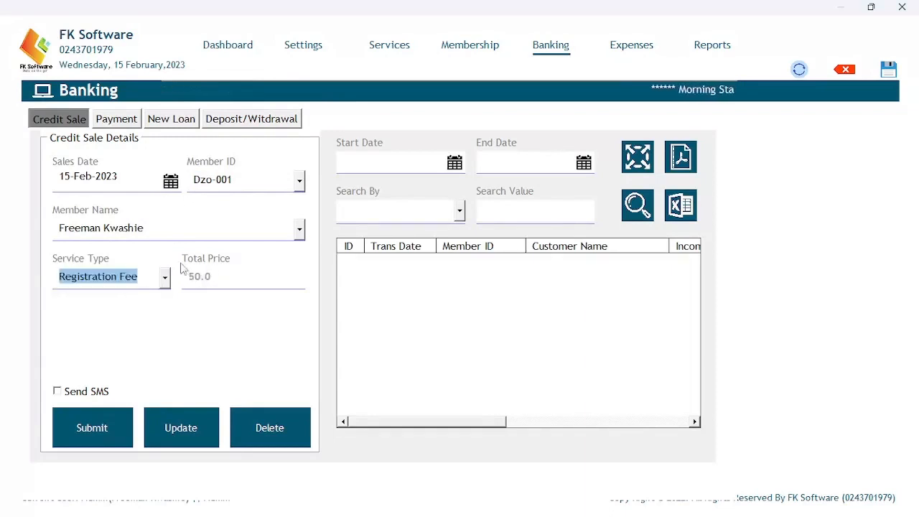
pyautogui.click(166, 281)
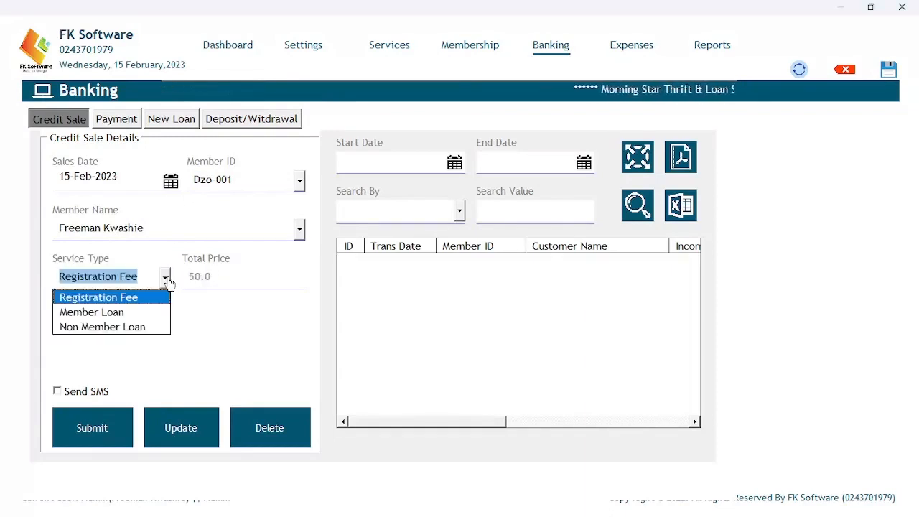
pyautogui.click(140, 298)
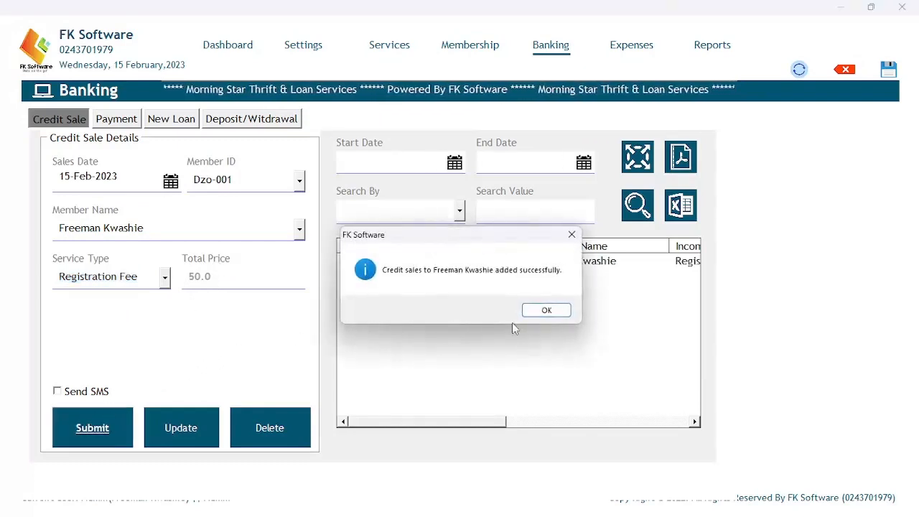
pyautogui.click(541, 309)
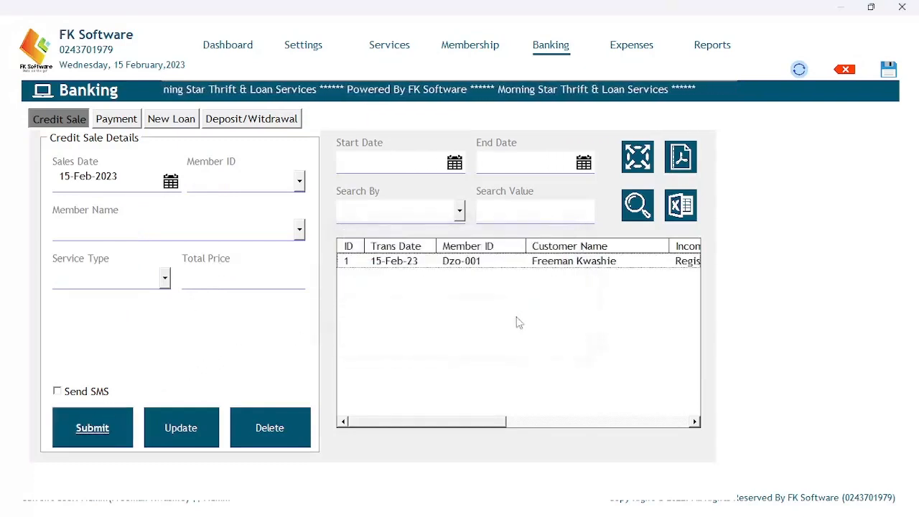
# Record Registration Fee credit sales for the second and third members.
pyautogui.click(300, 181)
pyautogui.click(249, 215)
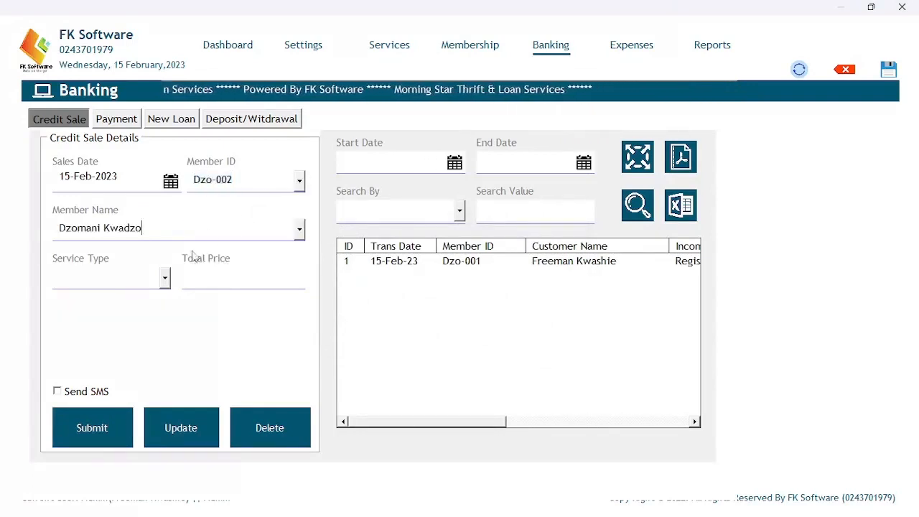
pyautogui.click(164, 277)
pyautogui.click(143, 300)
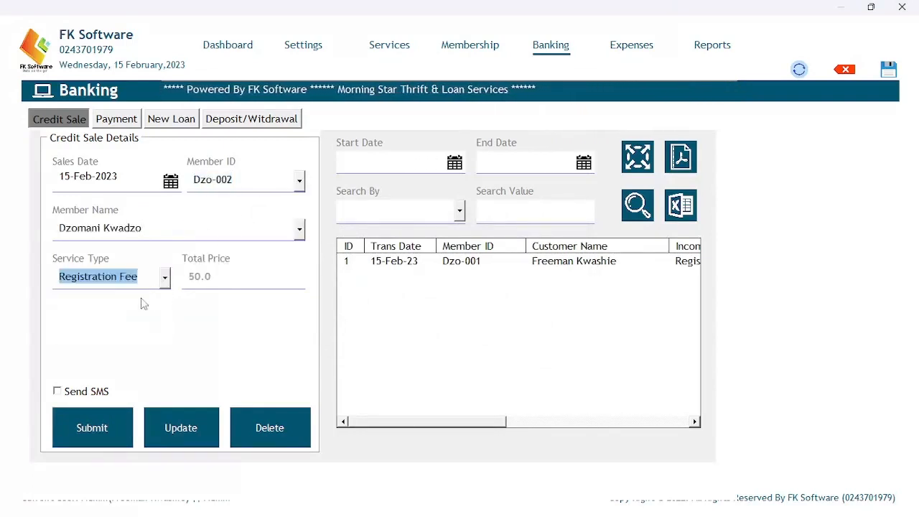
pyautogui.click(96, 425)
pyautogui.click(547, 309)
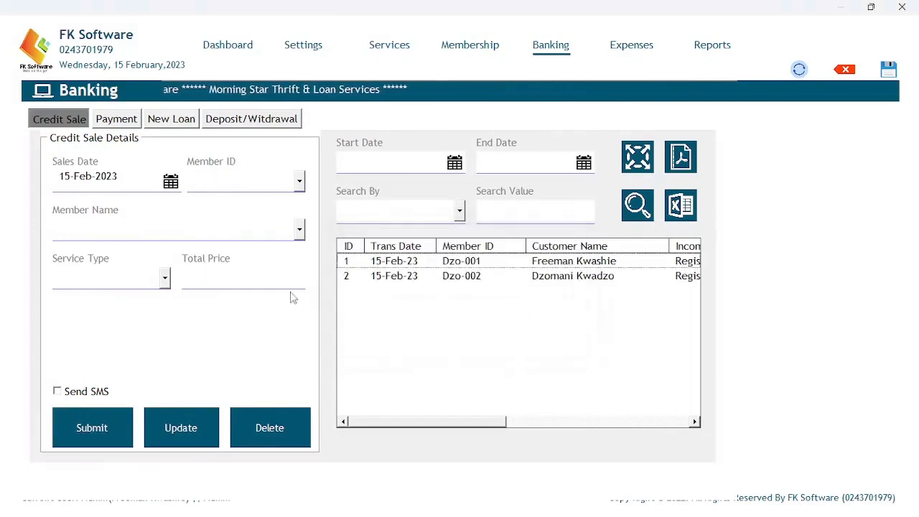
pyautogui.click(299, 181)
pyautogui.click(243, 230)
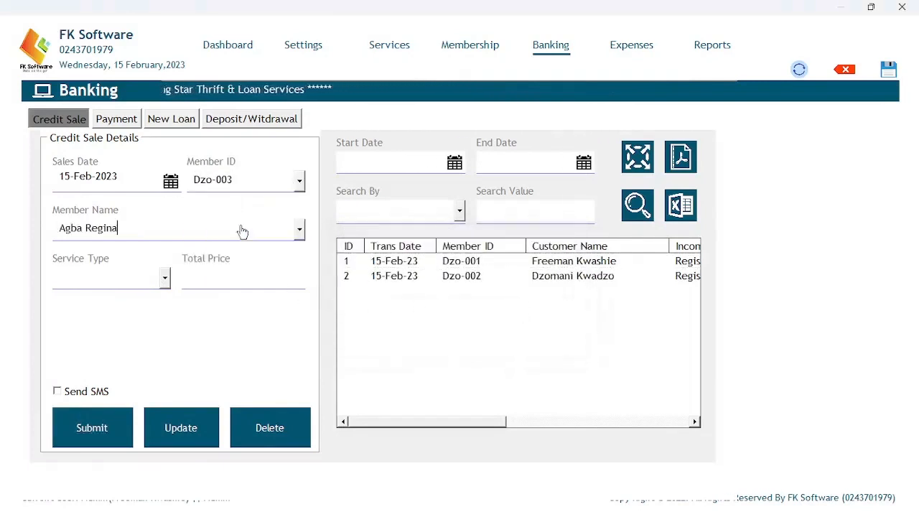
pyautogui.click(164, 278)
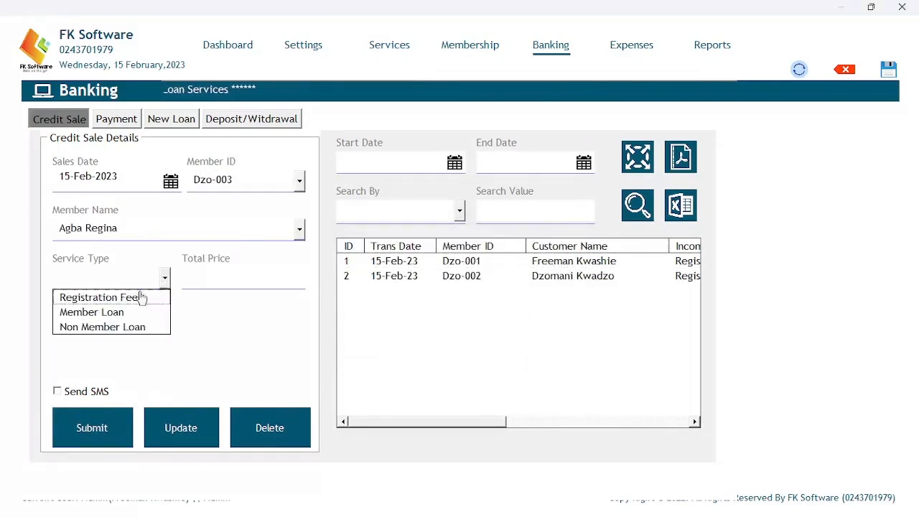
pyautogui.click(132, 300)
pyautogui.click(79, 422)
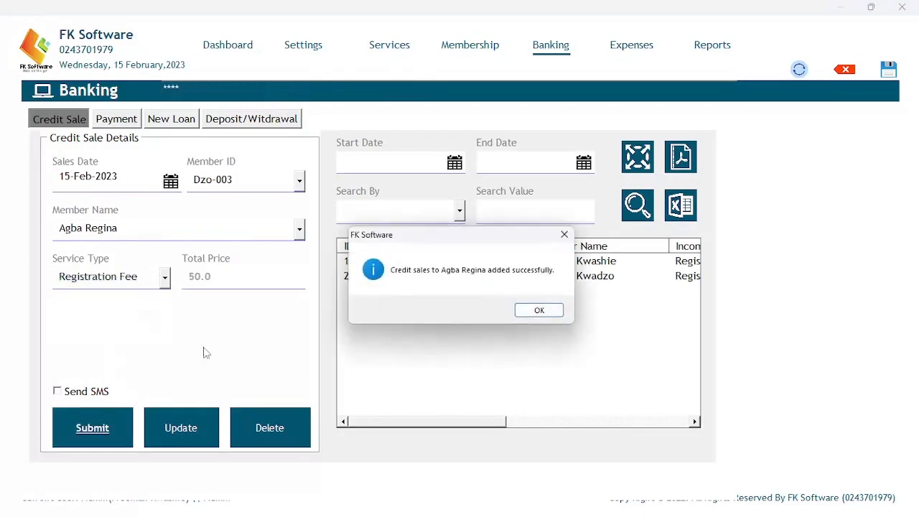
pyautogui.click(532, 311)
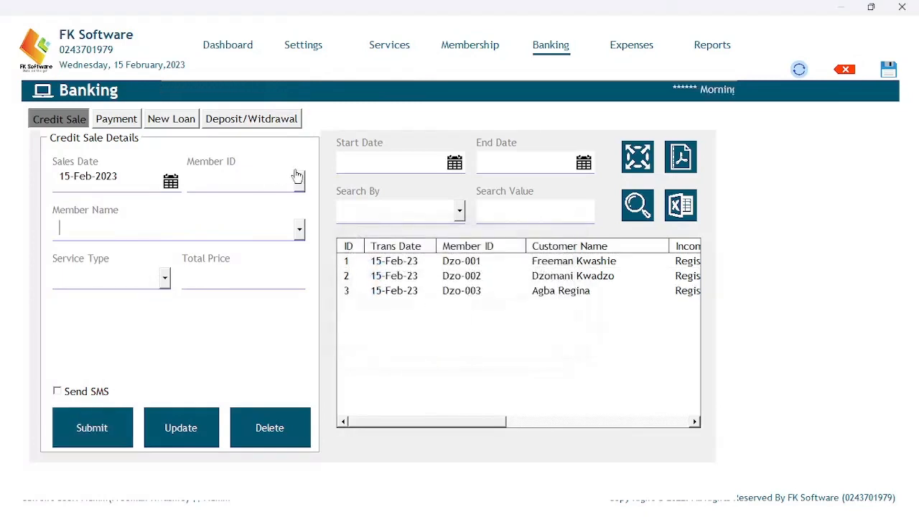
# Record Registration Fee credit sales for the fourth and fifth members.
pyautogui.click(297, 184)
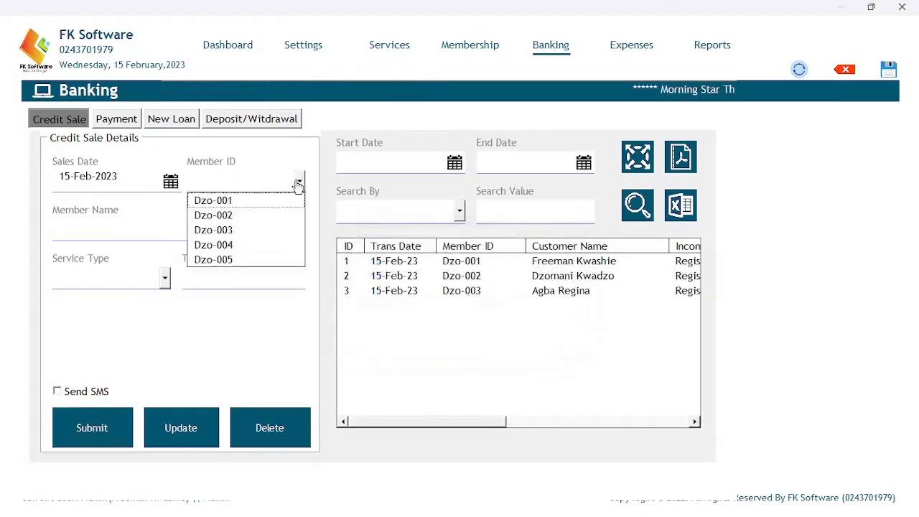
pyautogui.click(237, 245)
pyautogui.click(166, 282)
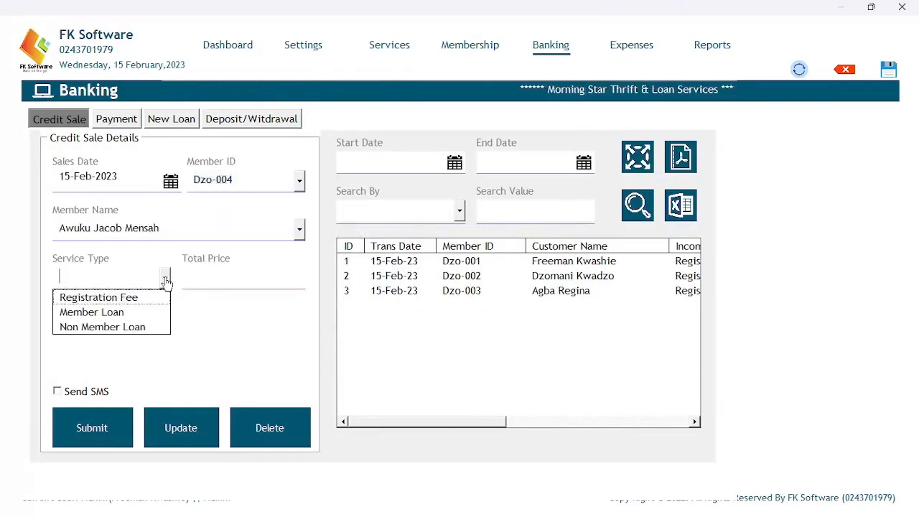
pyautogui.click(158, 296)
pyautogui.click(94, 423)
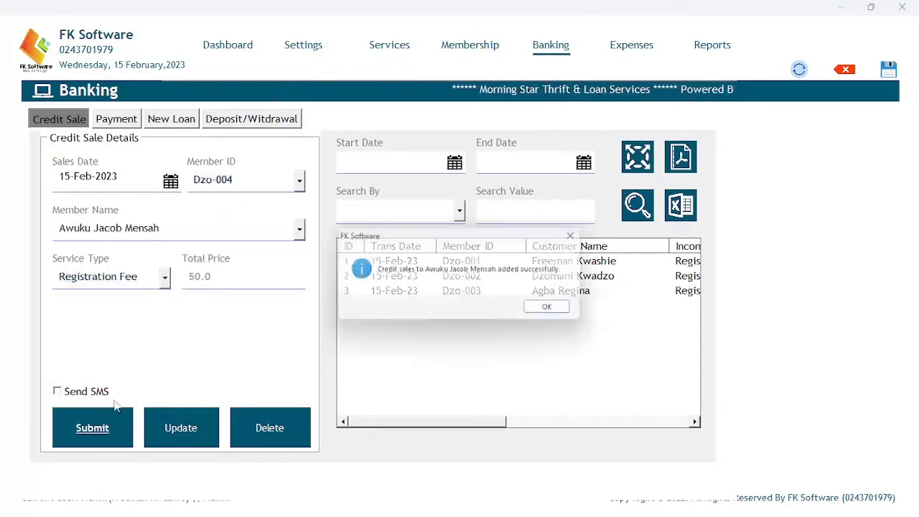
pyautogui.click(549, 310)
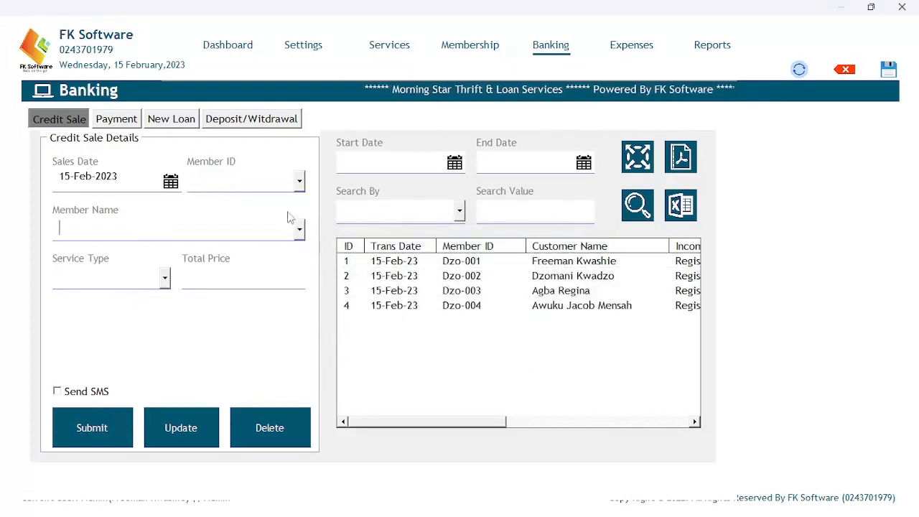
pyautogui.click(298, 181)
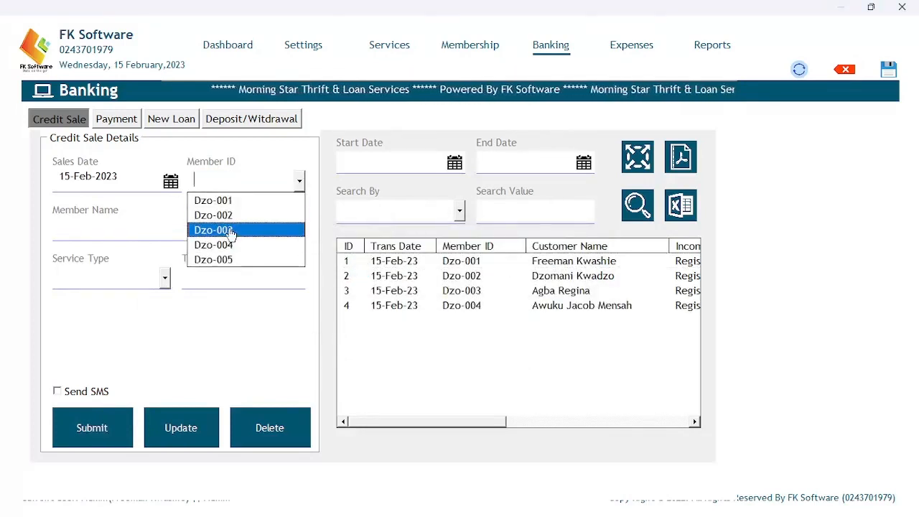
pyautogui.click(212, 259)
pyautogui.click(166, 277)
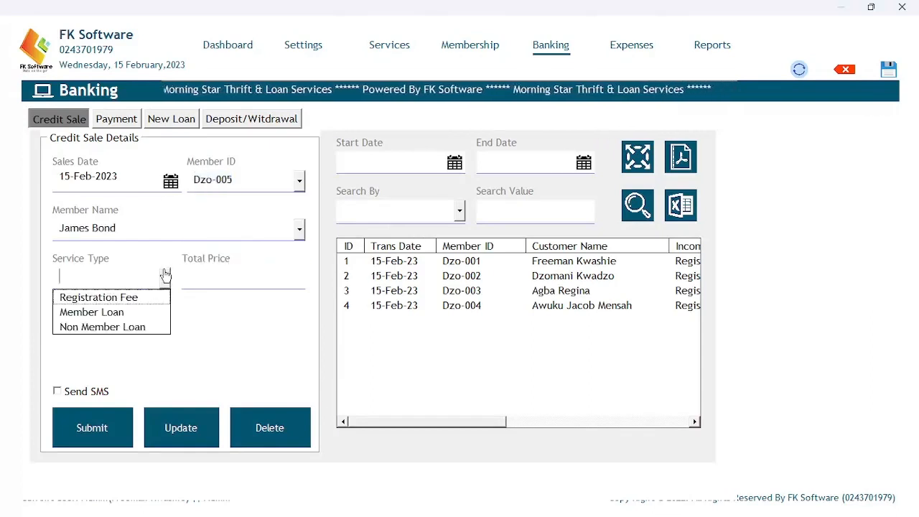
pyautogui.click(144, 296)
pyautogui.click(106, 421)
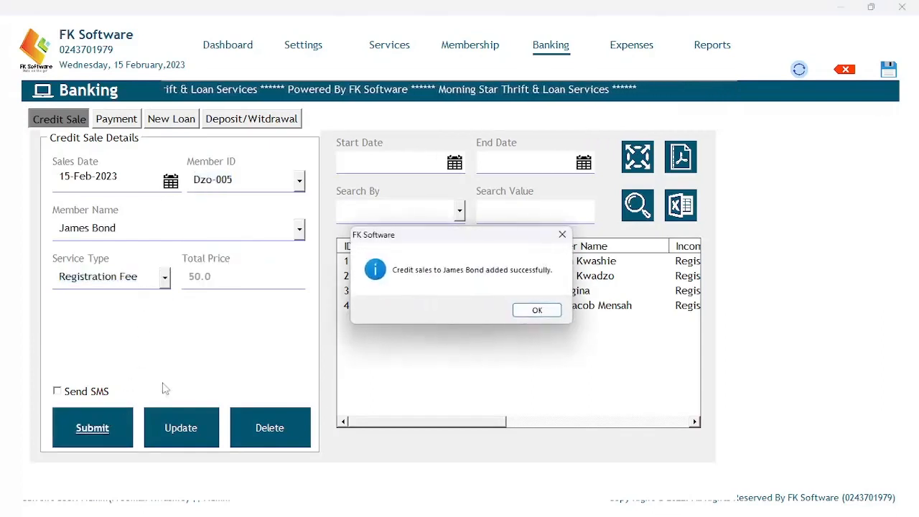
pyautogui.click(540, 309)
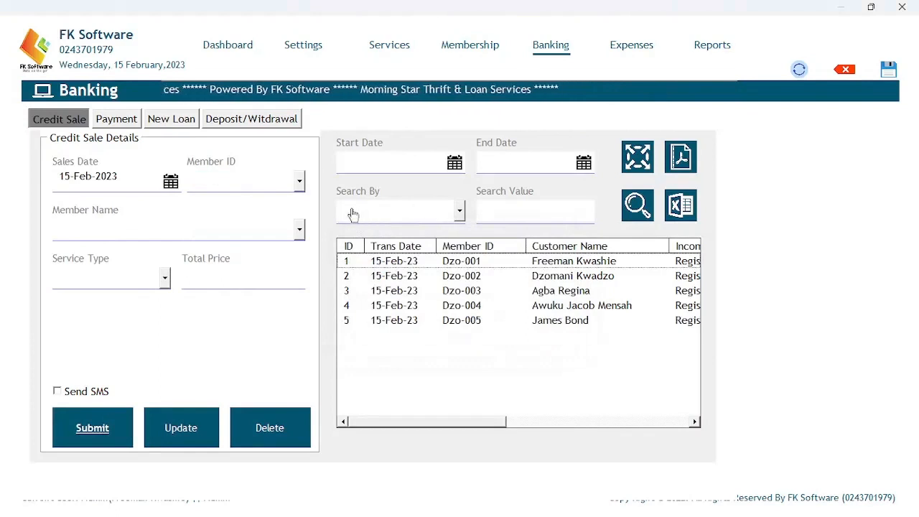
pyautogui.click(470, 45)
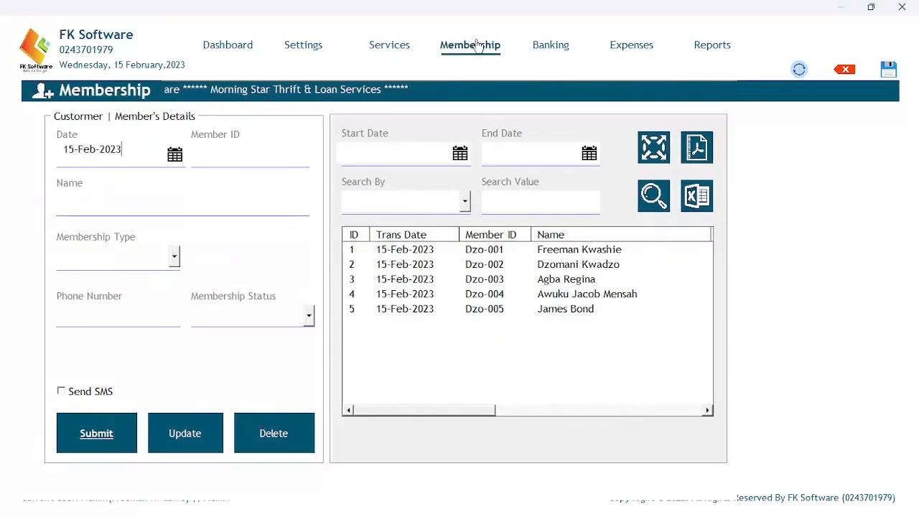
pyautogui.click(435, 372)
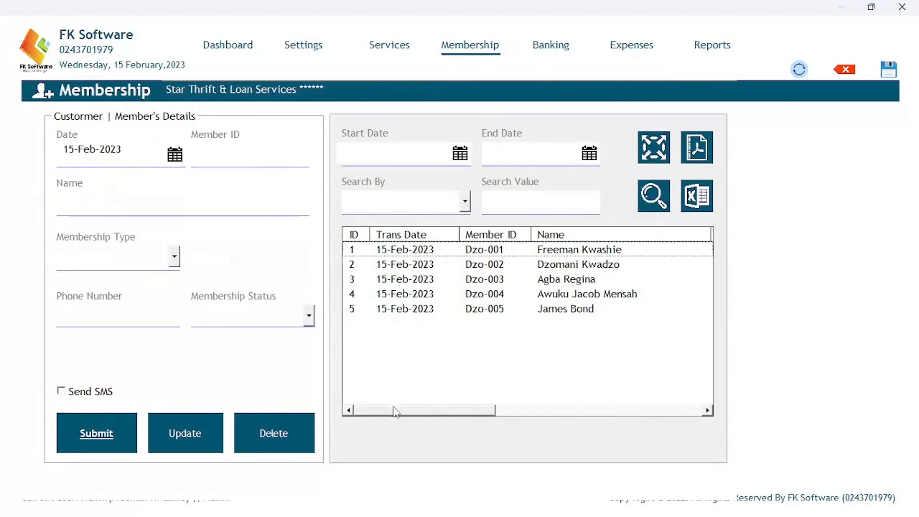
pyautogui.moveTo(393, 411); pyautogui.dragTo(600, 396)
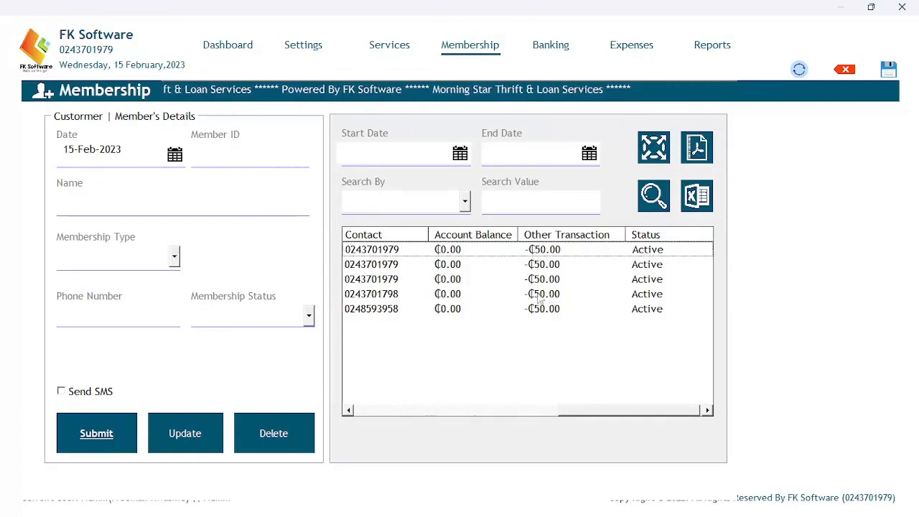
pyautogui.moveTo(593, 408); pyautogui.dragTo(355, 410)
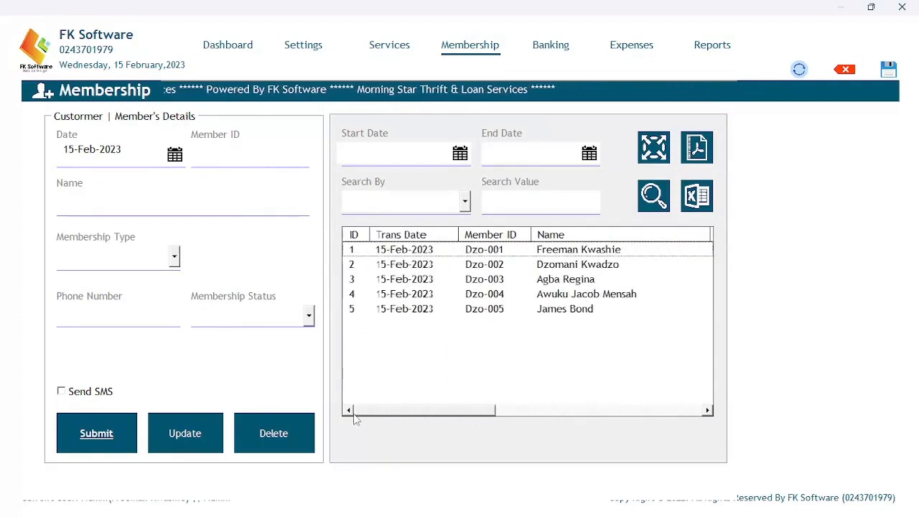
pyautogui.click(550, 45)
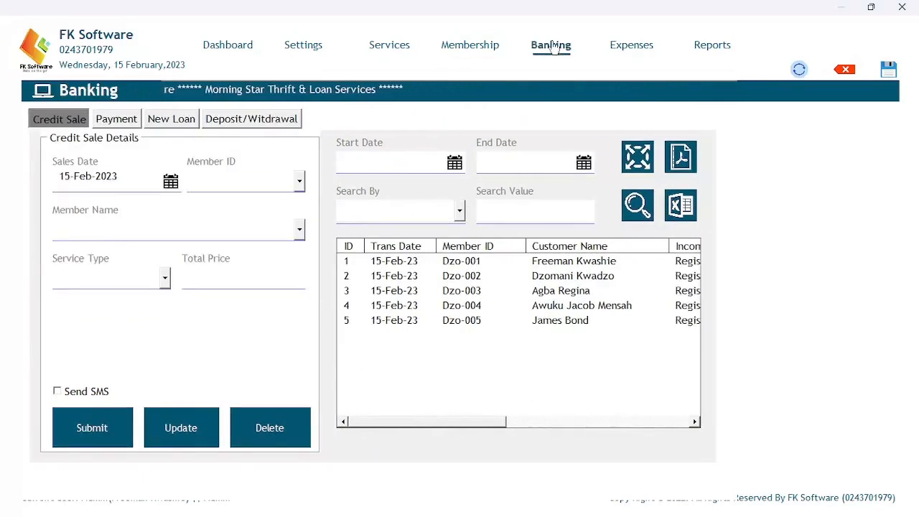
# On the Payment form, record the first member's 50 Registration Fee payment.
pyautogui.click(121, 123)
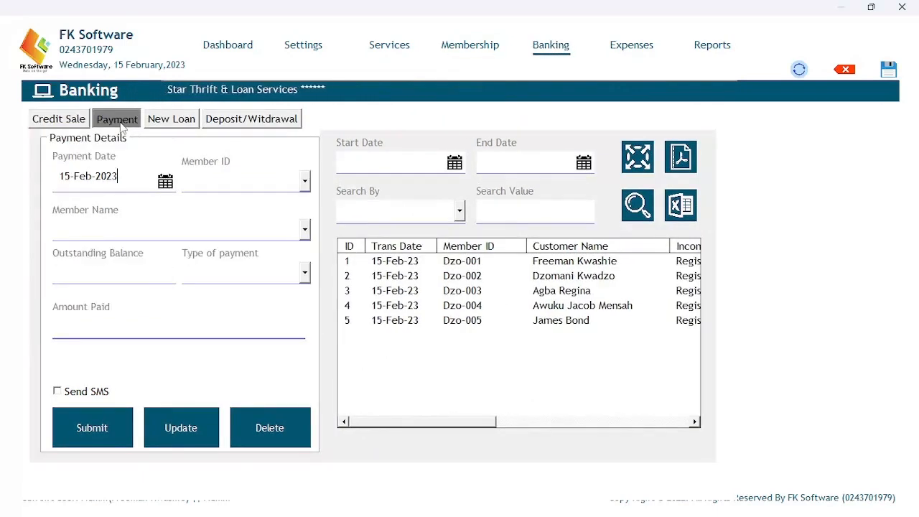
pyautogui.click(303, 186)
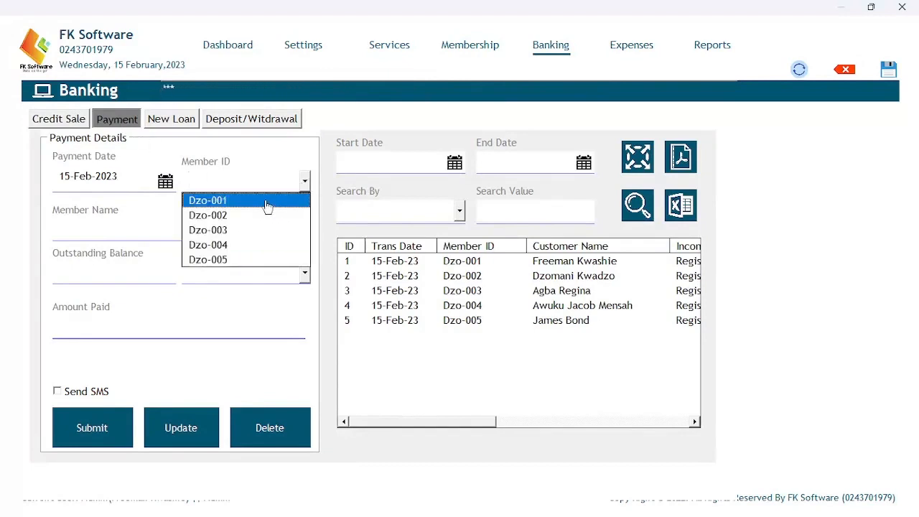
pyautogui.click(267, 201)
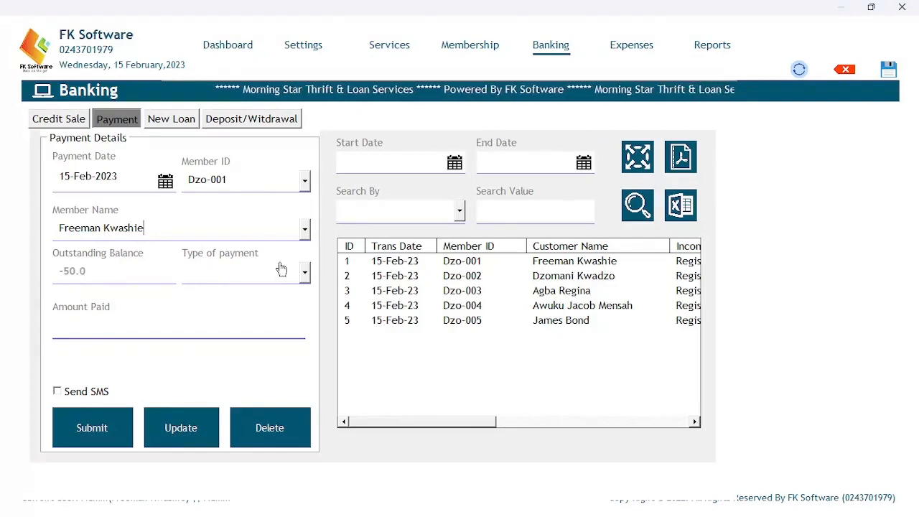
pyautogui.click(306, 277)
pyautogui.click(306, 277)
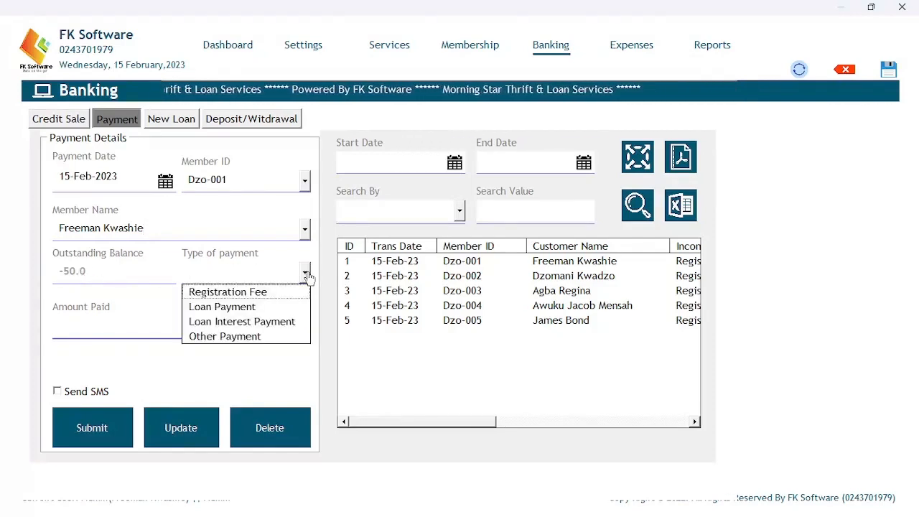
pyautogui.click(255, 292)
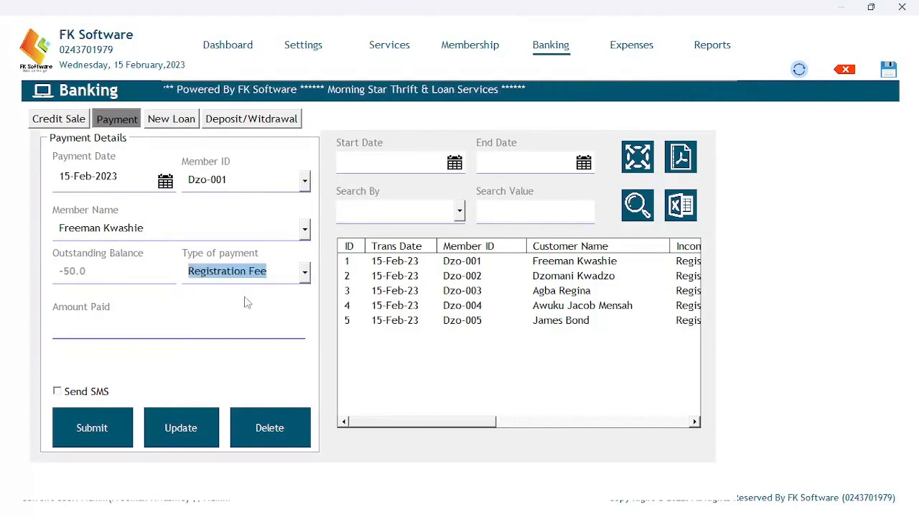
pyautogui.click(134, 335)
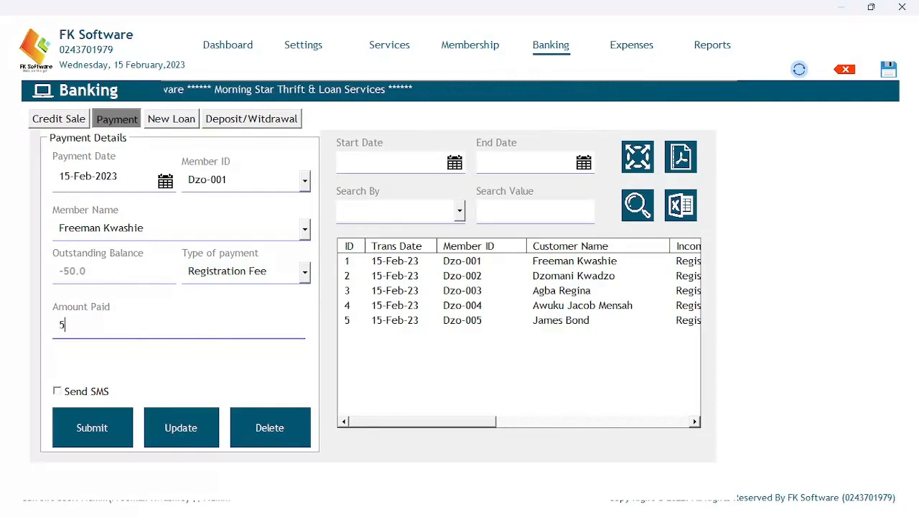
pyautogui.click(93, 424)
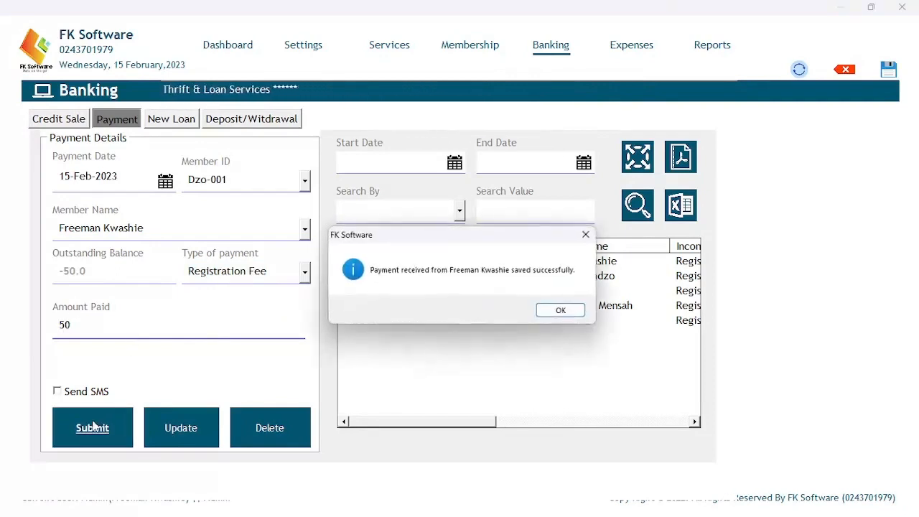
pyautogui.click(560, 311)
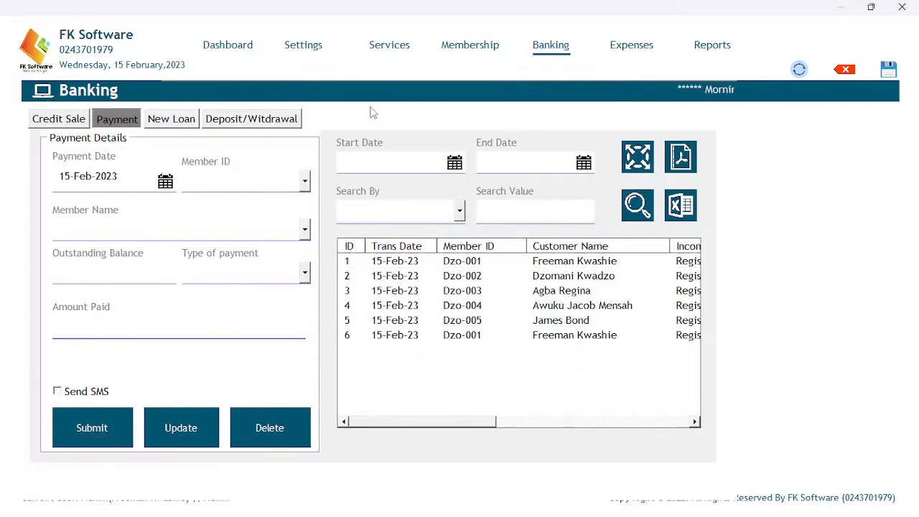
# On the Membership page, scroll the grid to review Account Balance and Other Transaction columns.
pyautogui.click(459, 51)
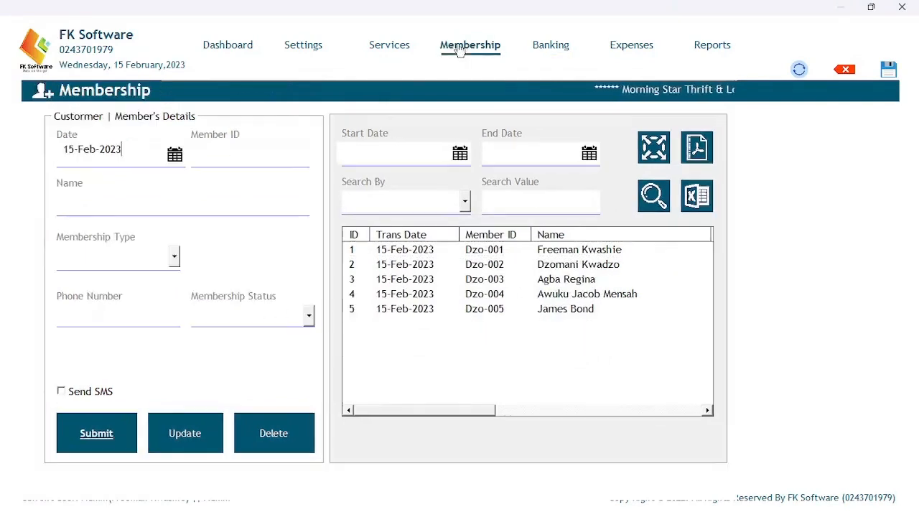
pyautogui.moveTo(387, 412); pyautogui.dragTo(602, 401)
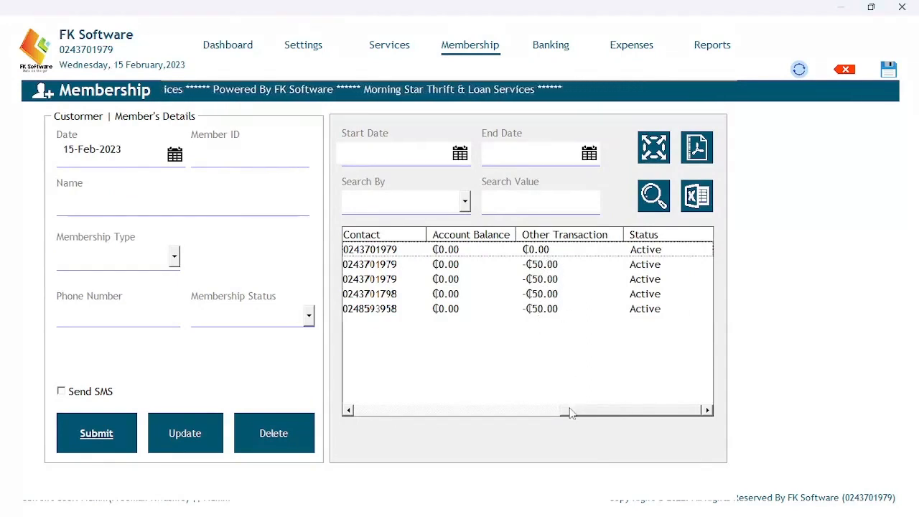
pyautogui.moveTo(566, 410); pyautogui.dragTo(362, 410)
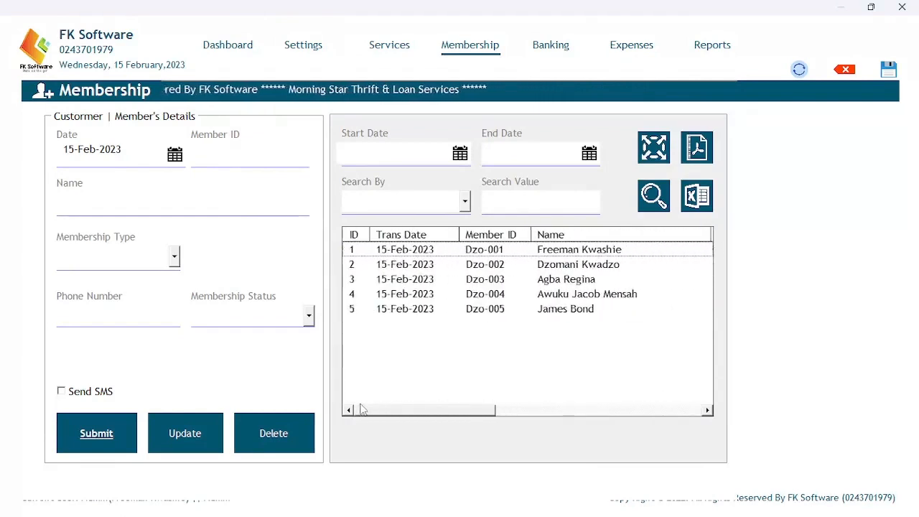
# Back in Banking, save the second member's Registration Fee payment.
pyautogui.click(547, 50)
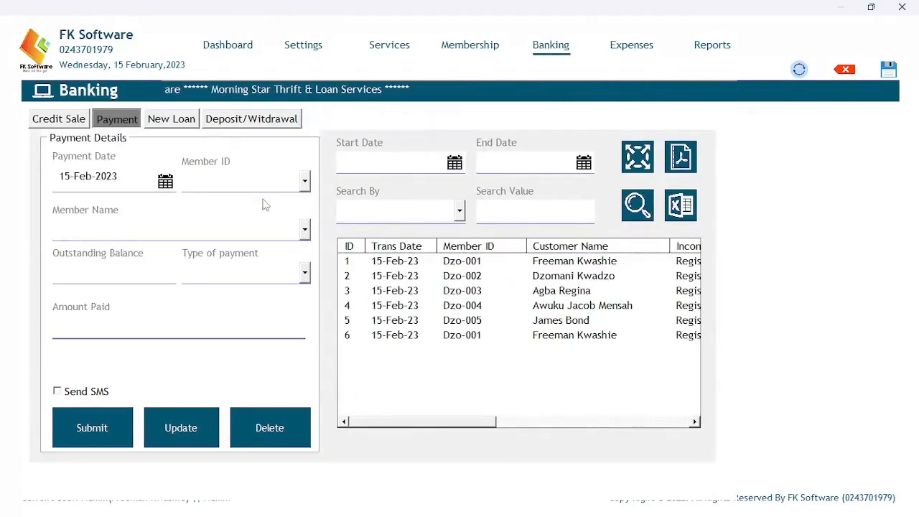
pyautogui.click(304, 183)
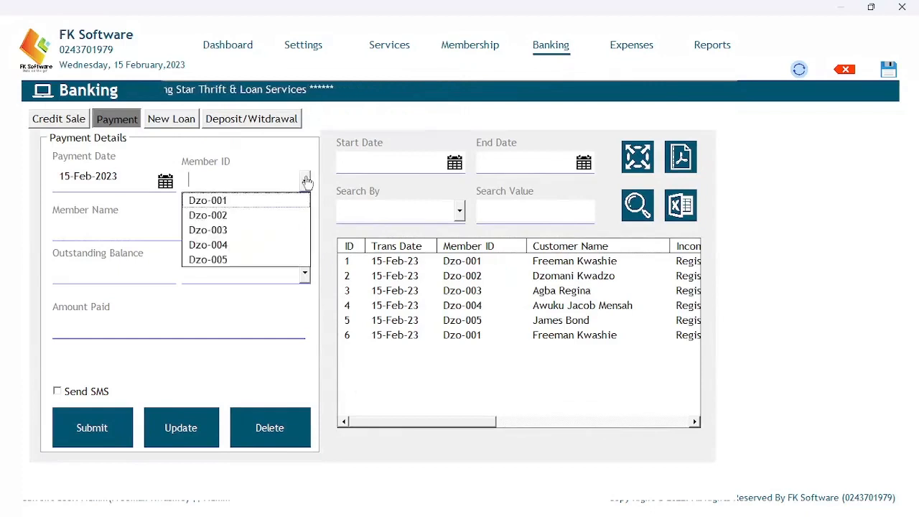
pyautogui.click(247, 211)
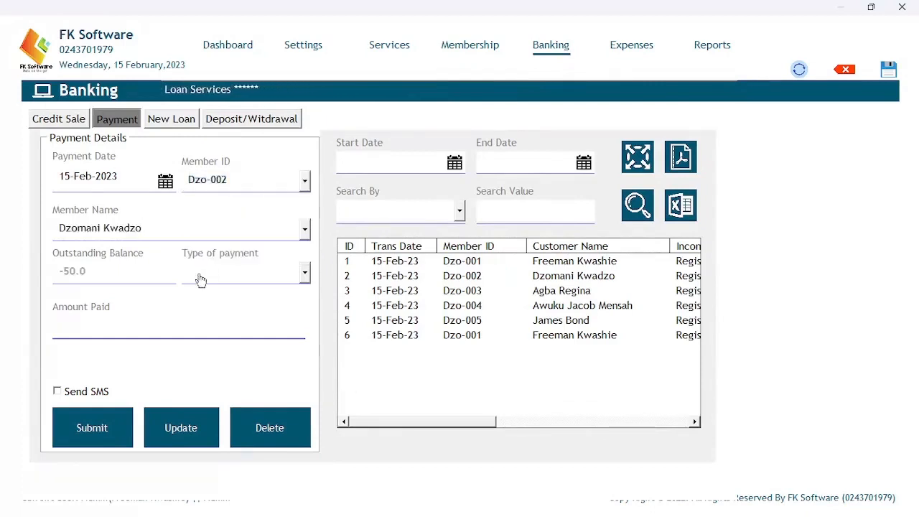
pyautogui.click(308, 276)
pyautogui.click(291, 291)
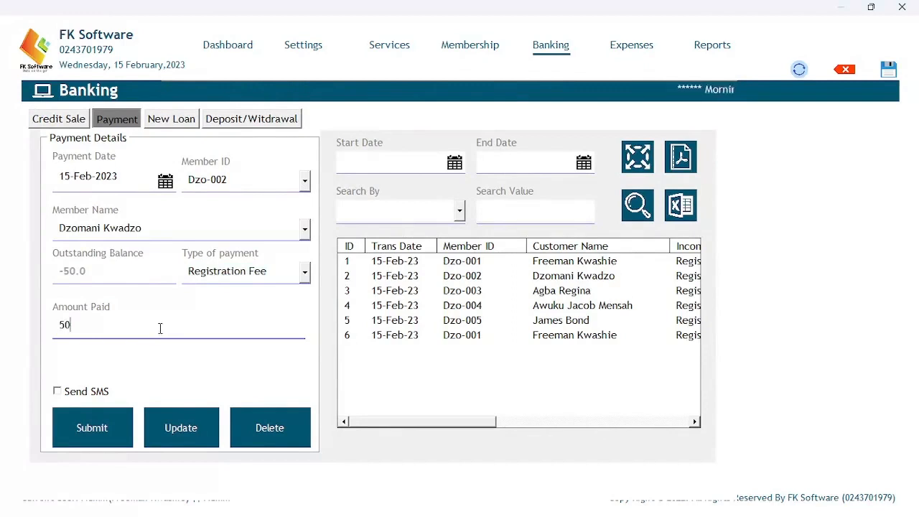
pyautogui.click(102, 417)
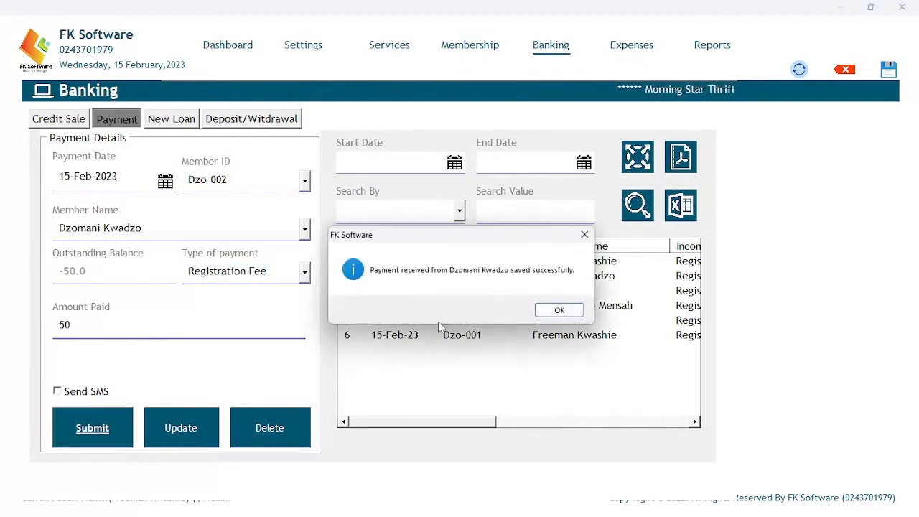
pyautogui.click(543, 313)
# Save the third member's Registration Fee payment of 50.
pyautogui.click(307, 185)
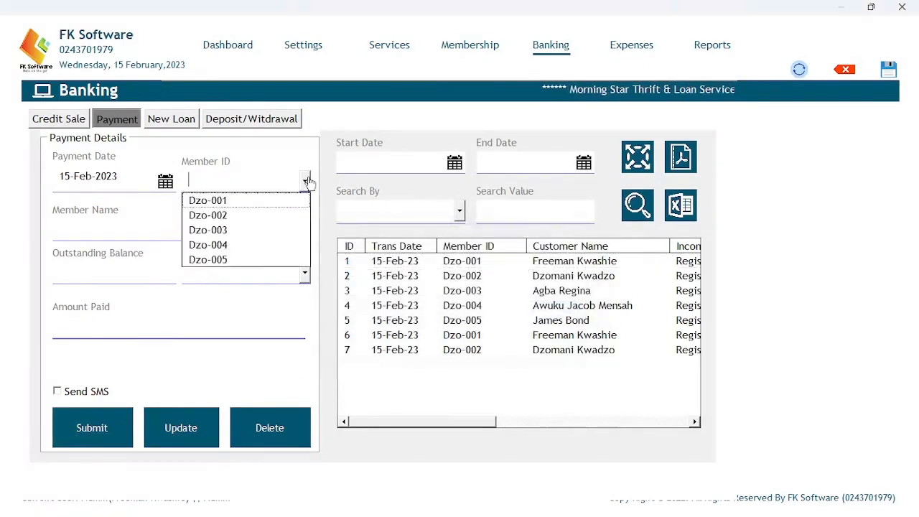
pyautogui.click(232, 229)
pyautogui.click(244, 273)
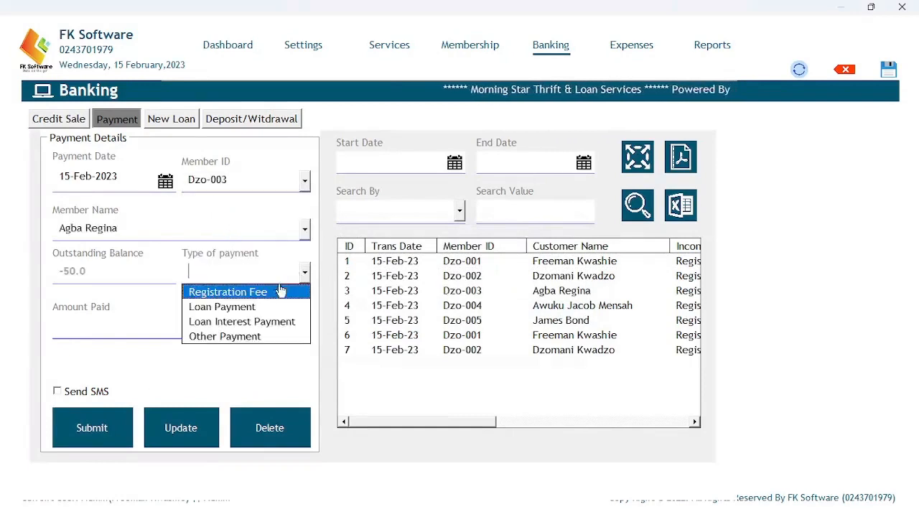
pyautogui.click(259, 290)
pyautogui.click(164, 325)
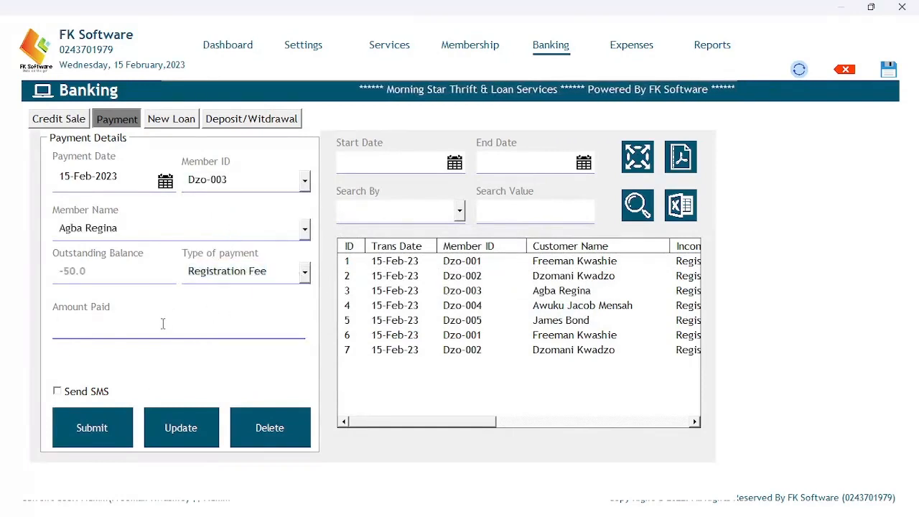
pyautogui.write('50')
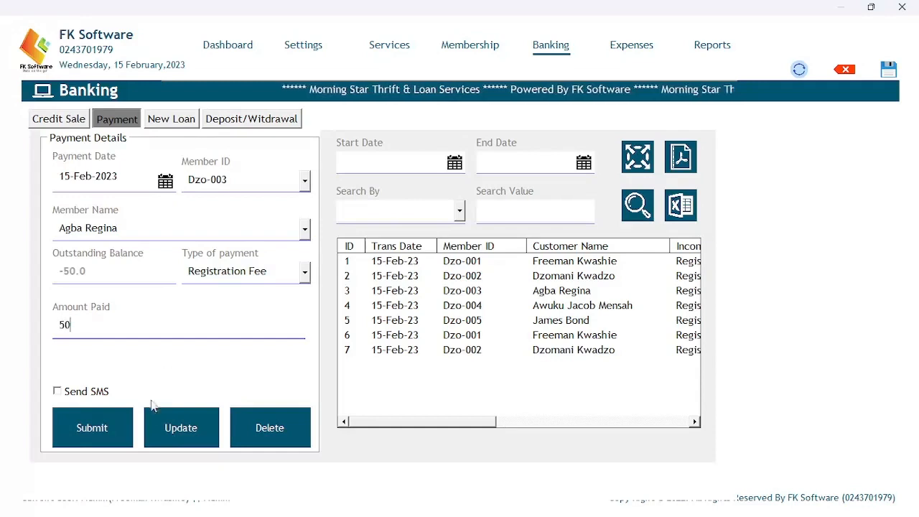
pyautogui.click(113, 426)
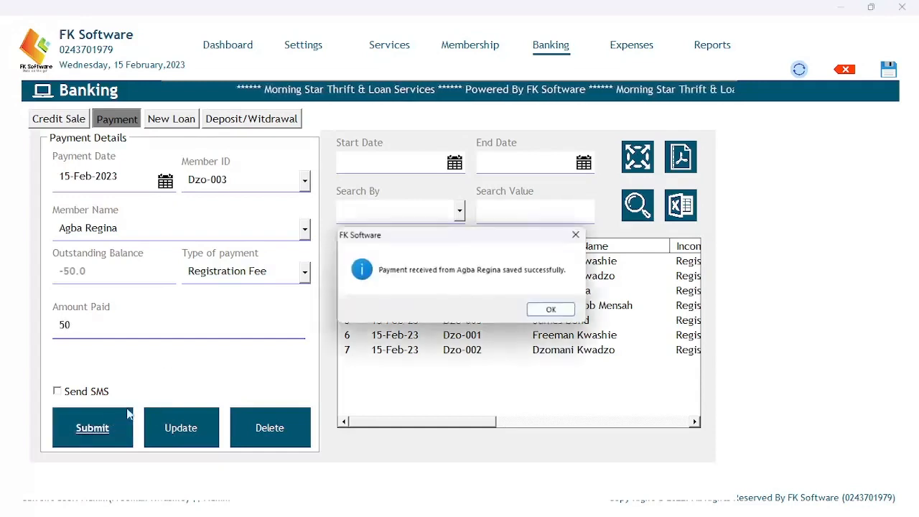
pyautogui.click(550, 309)
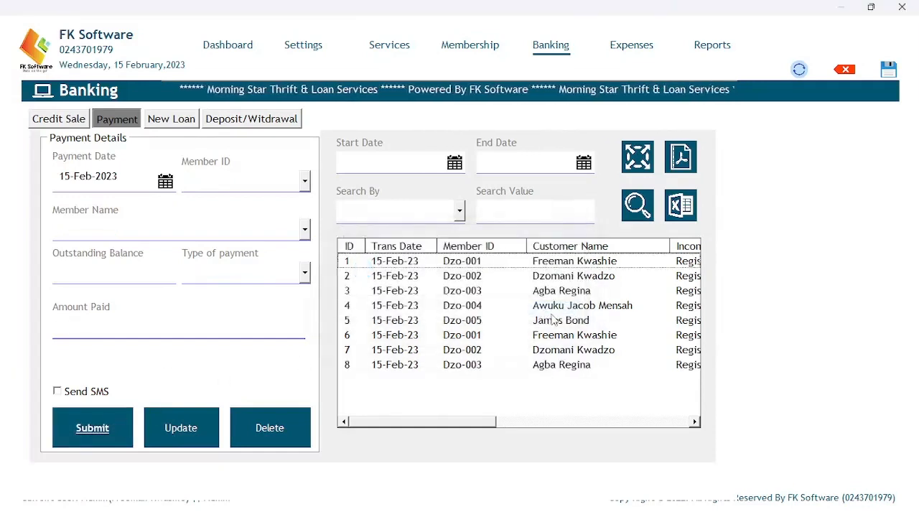
# Save the fourth member's Registration Fee payment.
pyautogui.click(305, 182)
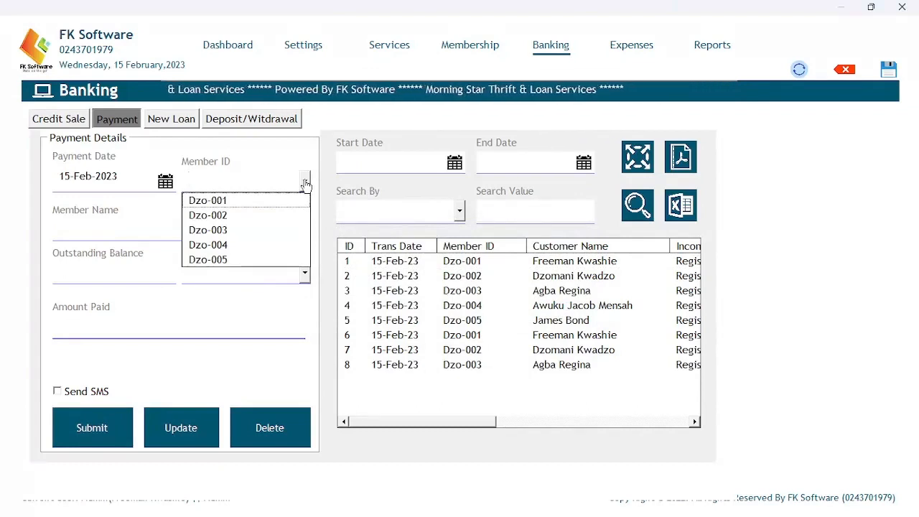
pyautogui.click(241, 230)
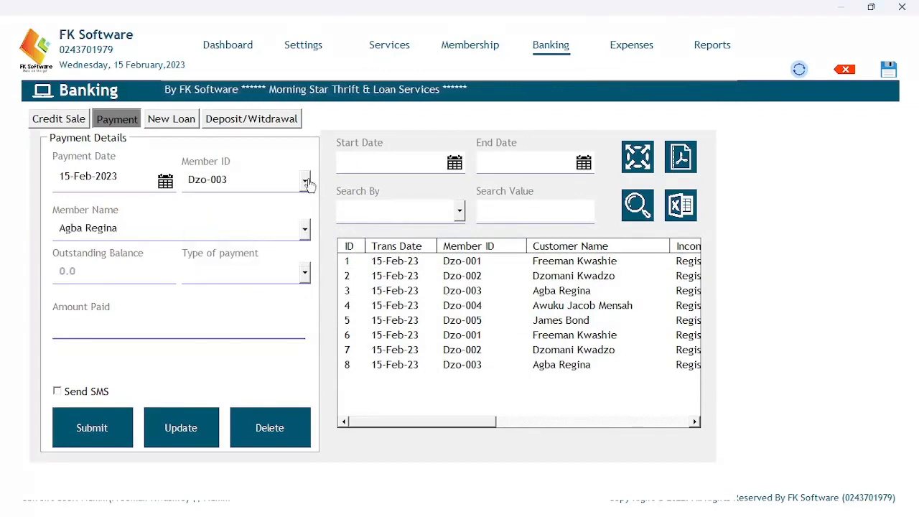
pyautogui.click(305, 181)
pyautogui.click(228, 245)
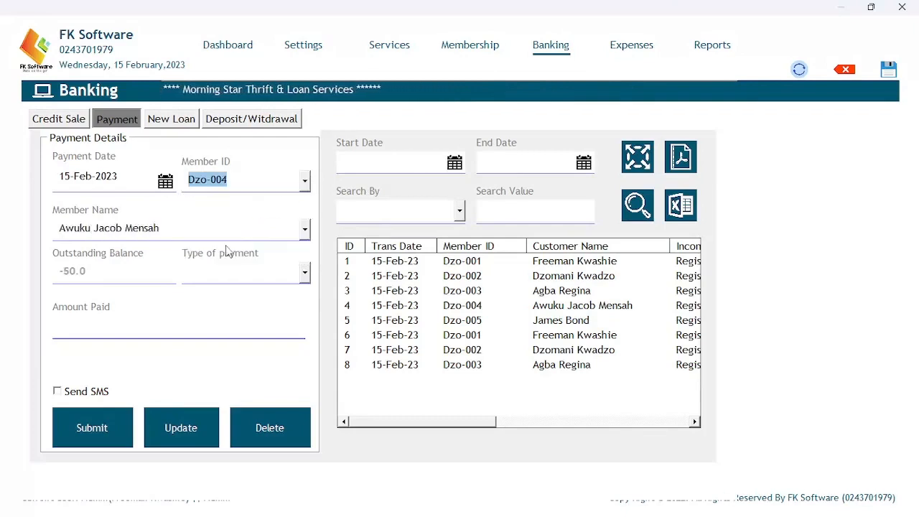
pyautogui.click(153, 324)
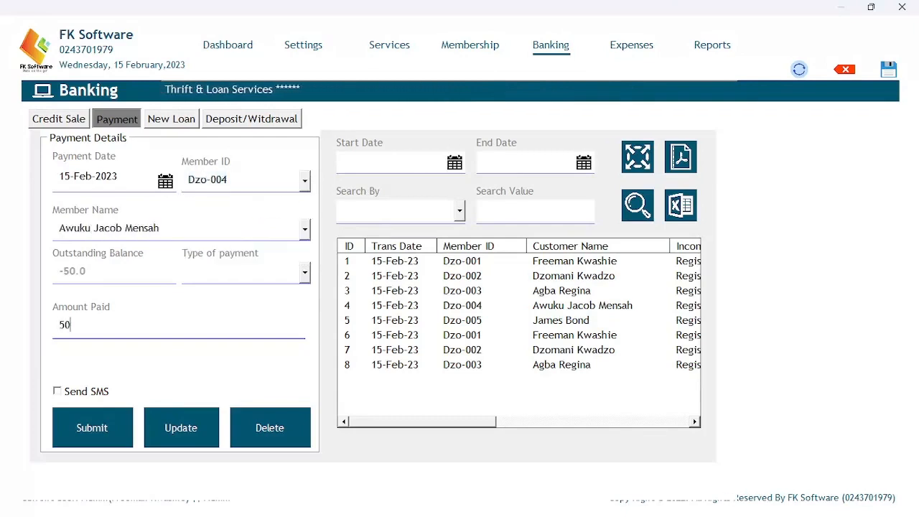
pyautogui.click(101, 418)
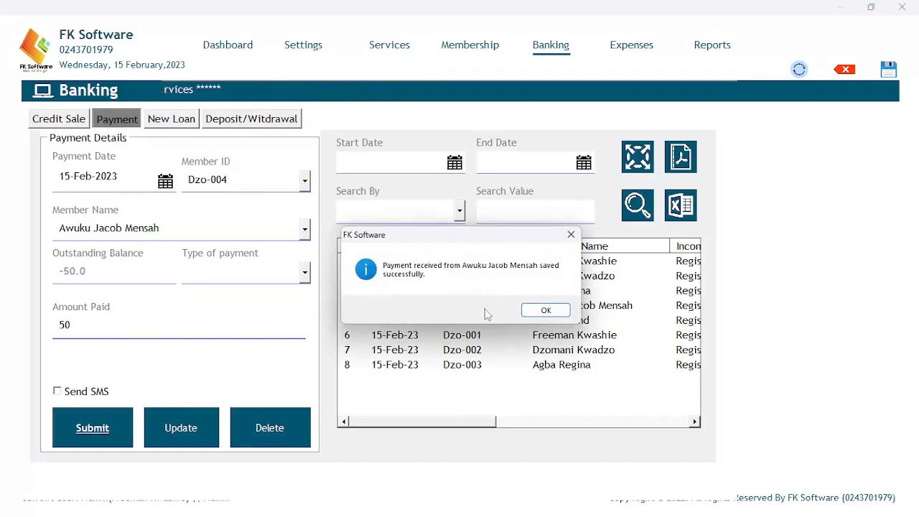
pyautogui.click(538, 312)
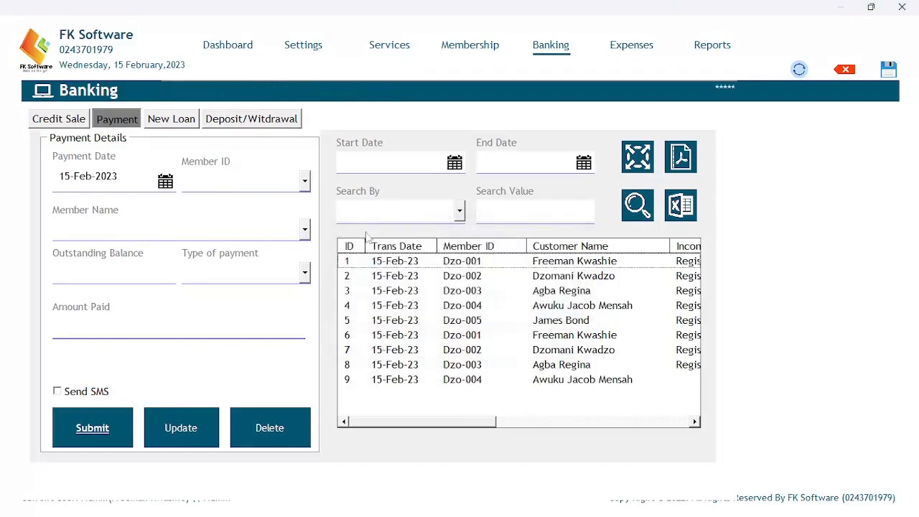
# Save the fifth member's 50 Registration Fee payment, then open the Membership page.
pyautogui.click(305, 181)
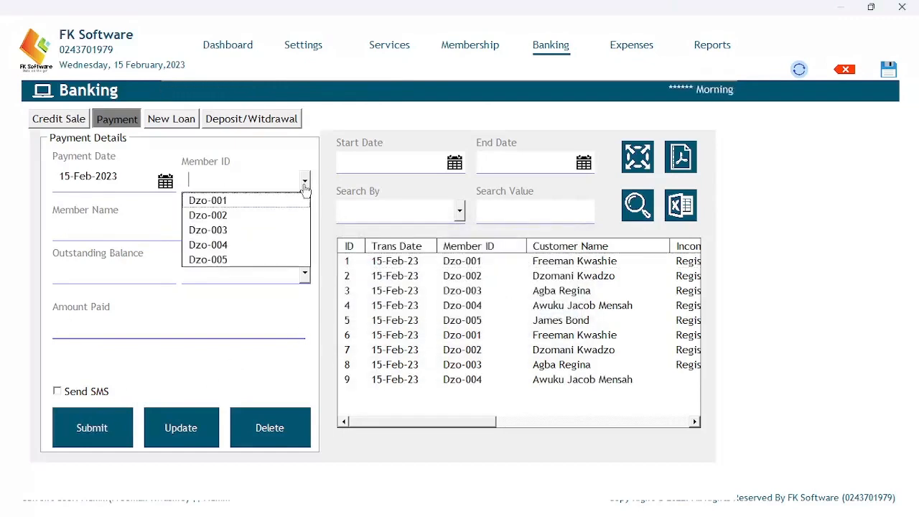
pyautogui.click(221, 260)
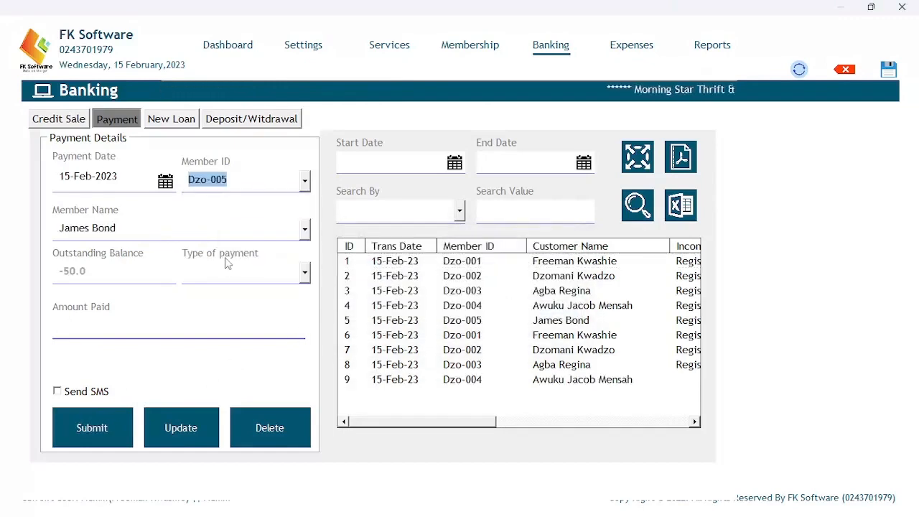
pyautogui.click(303, 271)
pyautogui.click(257, 292)
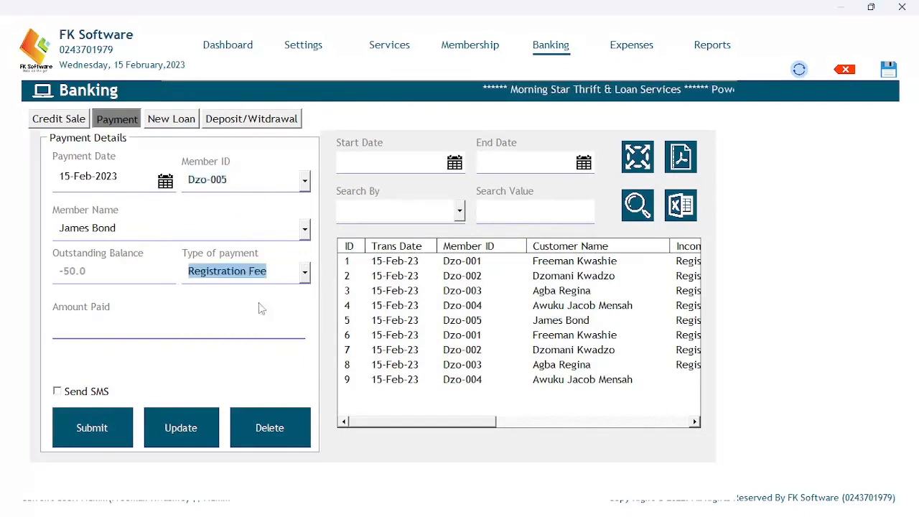
pyautogui.click(179, 333)
pyautogui.write('50')
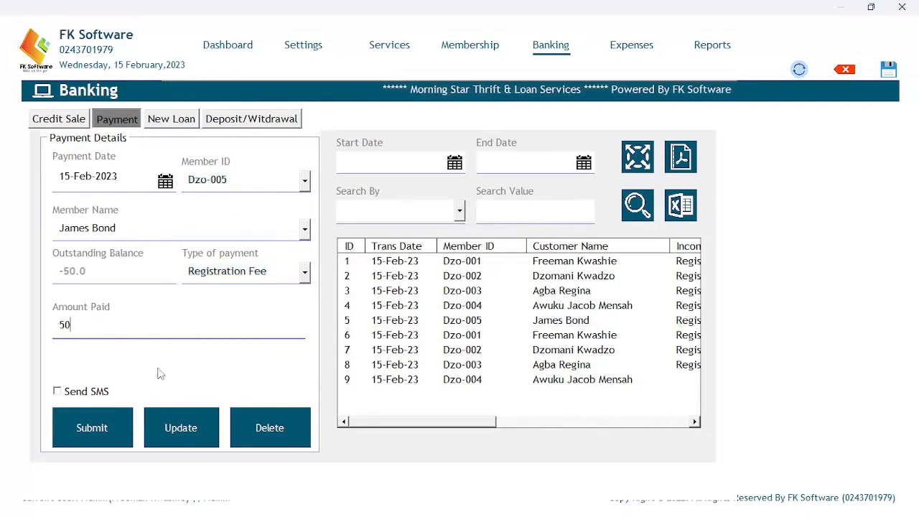
pyautogui.click(107, 425)
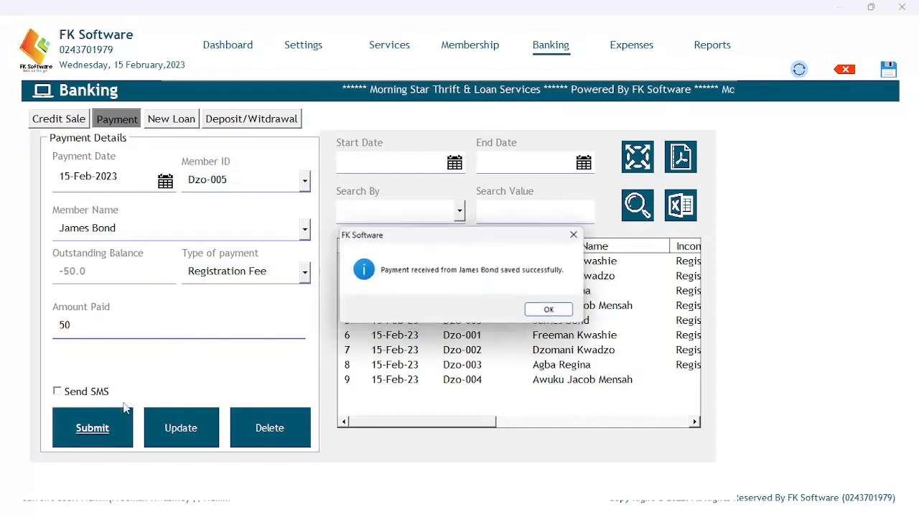
pyautogui.click(548, 310)
pyautogui.click(473, 47)
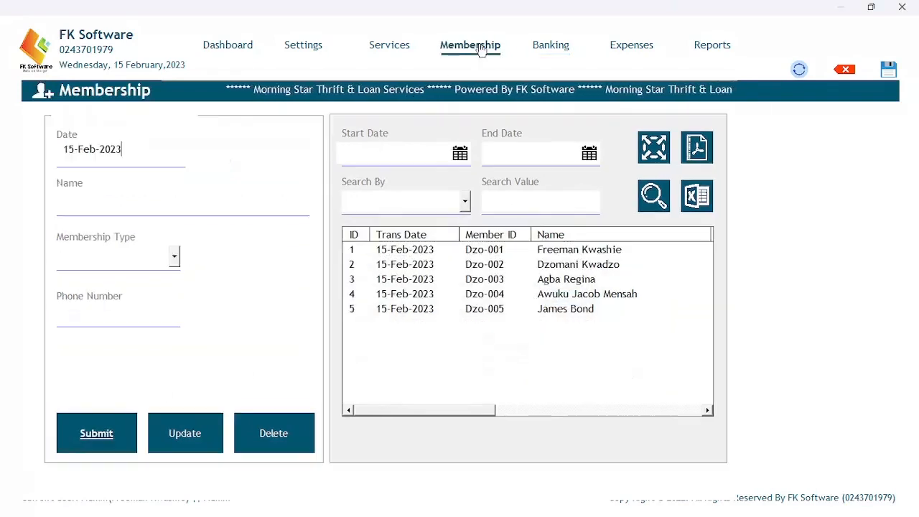
# Scroll the Membership table to check the 0.00 account balances, then return to Banking.
pyautogui.moveTo(419, 413); pyautogui.dragTo(634, 400)
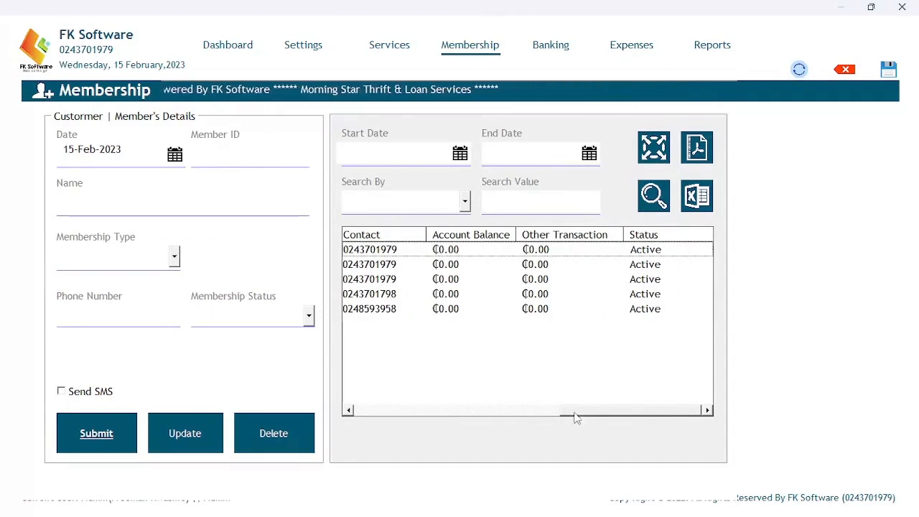
pyautogui.moveTo(576, 415); pyautogui.dragTo(354, 423)
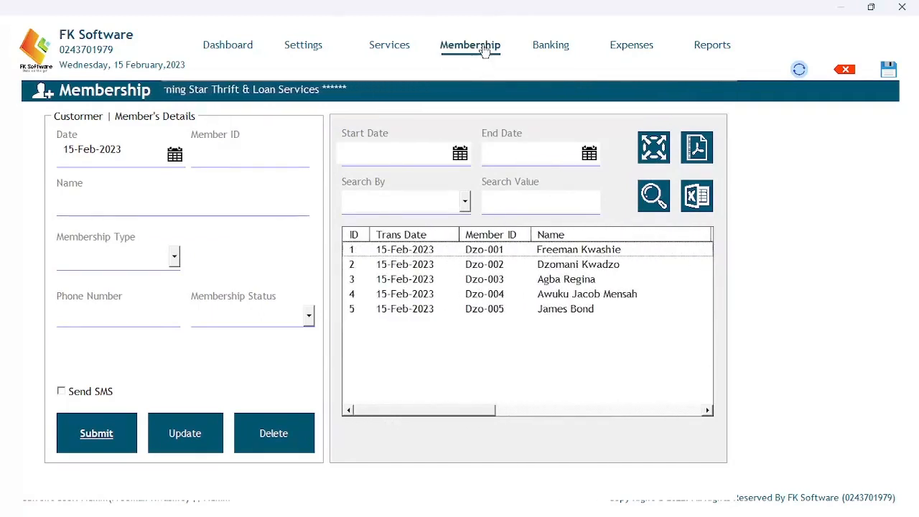
pyautogui.click(550, 49)
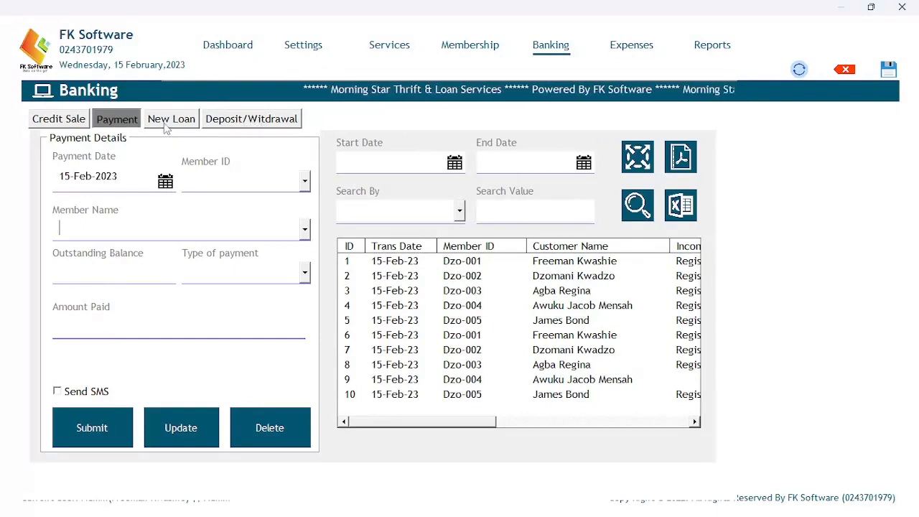
# Record a 100 deposit for the first member on the Deposit/Withdrawal form.
pyautogui.click(233, 123)
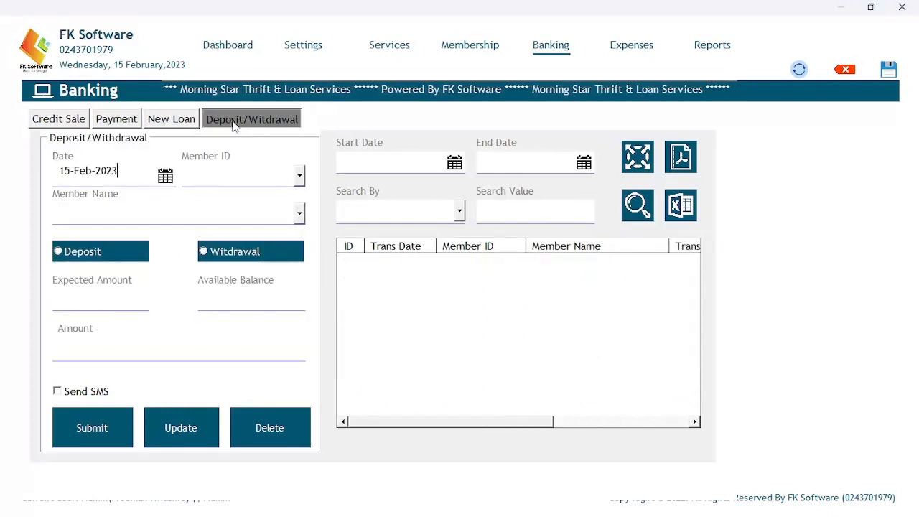
pyautogui.click(298, 177)
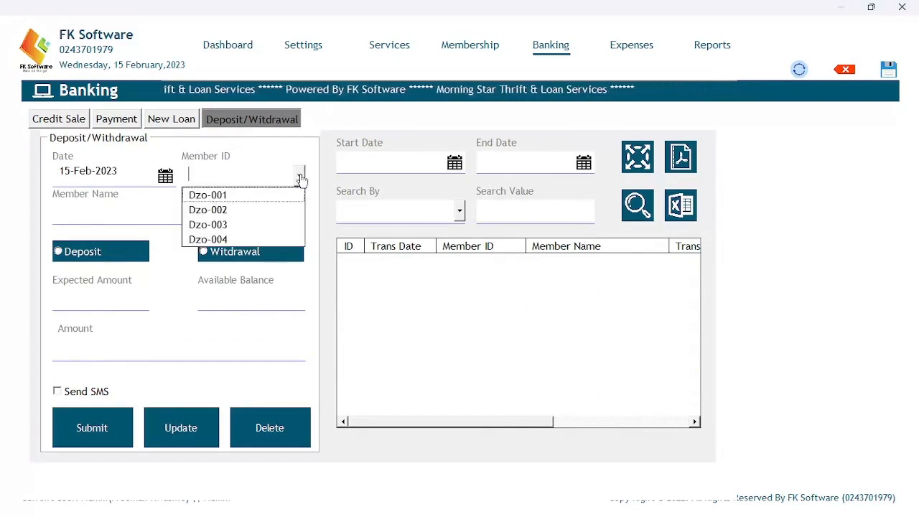
pyautogui.click(230, 196)
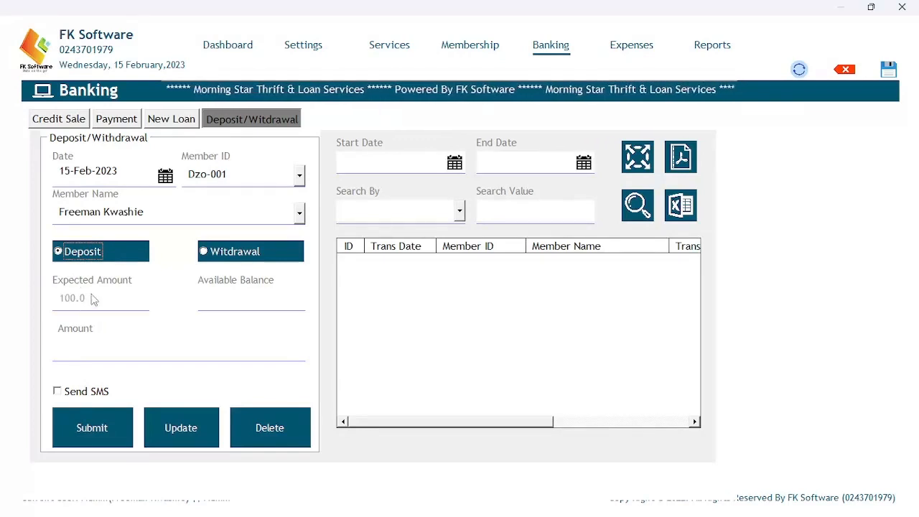
pyautogui.click(105, 354)
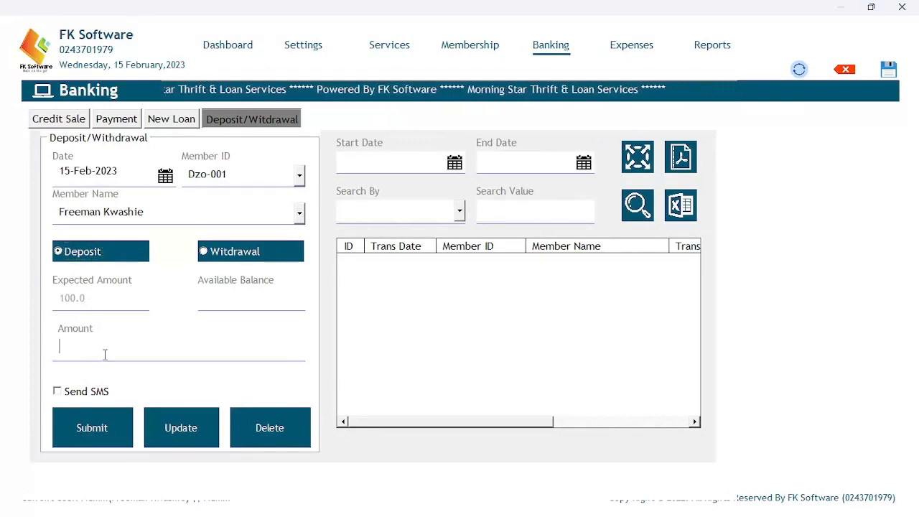
pyautogui.write('1000')
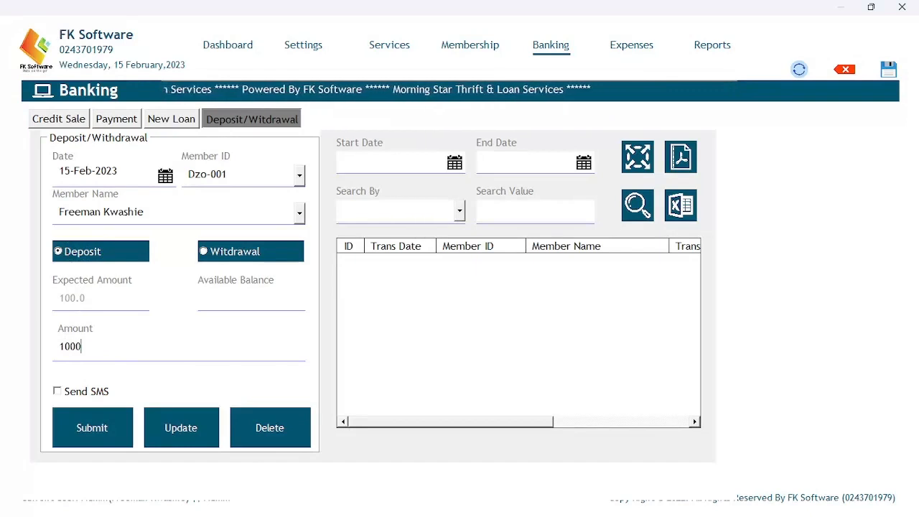
pyautogui.press('BackSpace')
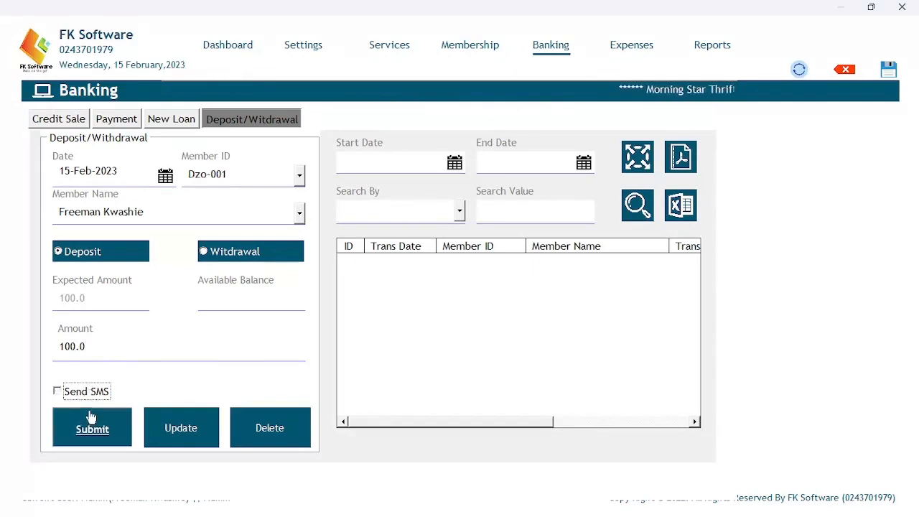
pyautogui.click(101, 415)
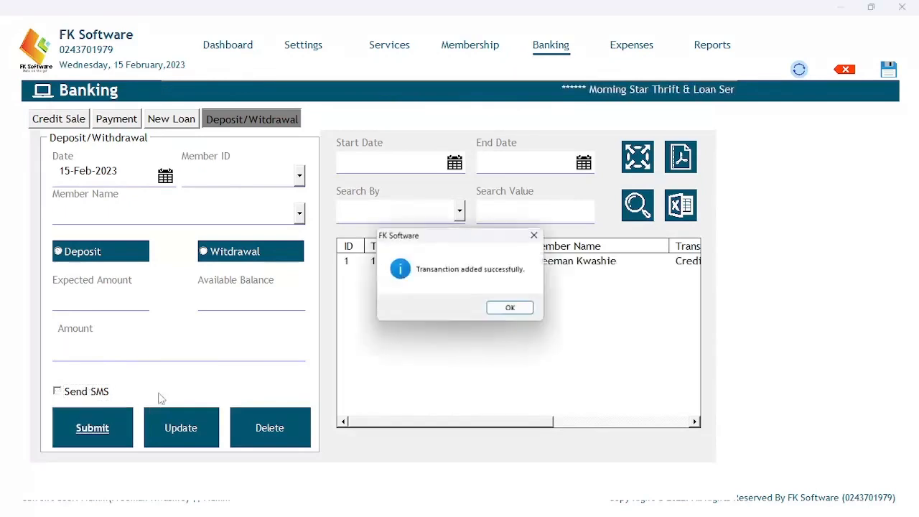
pyautogui.click(502, 316)
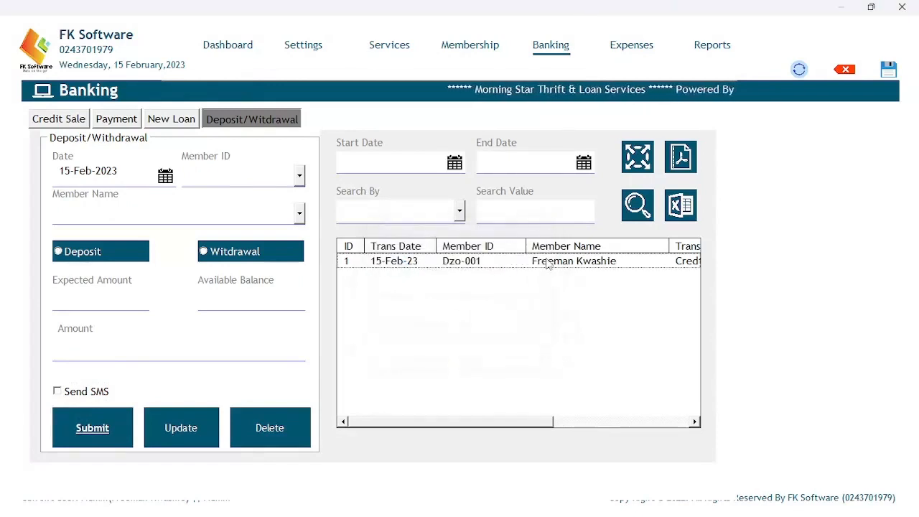
pyautogui.moveTo(411, 424); pyautogui.dragTo(355, 420)
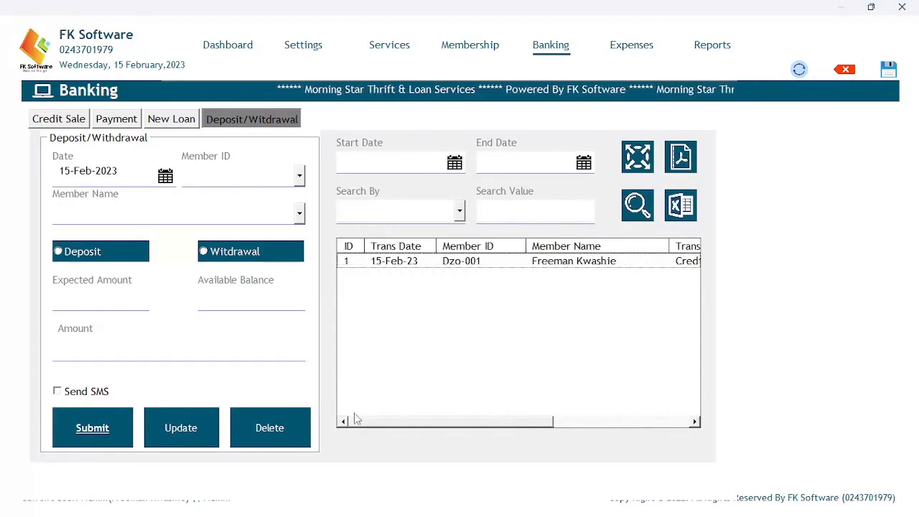
# Save Dzo-002's 200 deposit as transaction row 2, then switch to the Membership page.
pyautogui.click(300, 176)
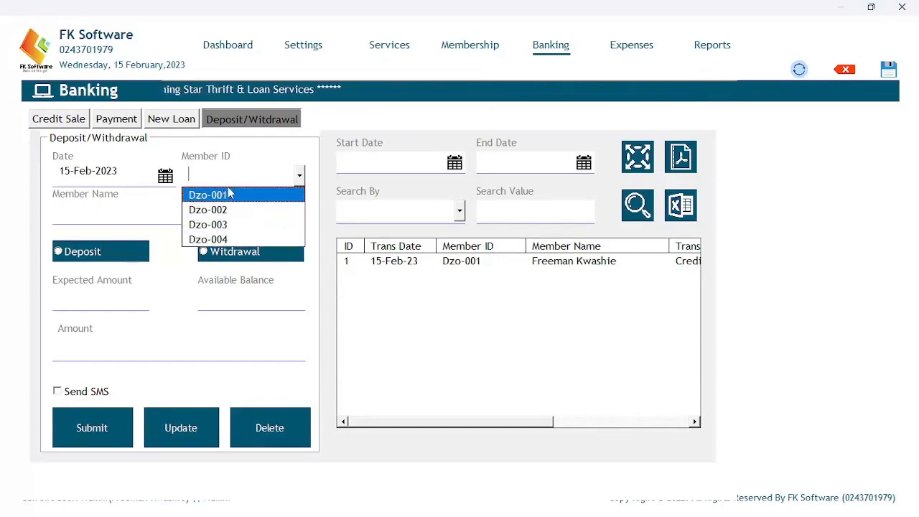
pyautogui.click(299, 178)
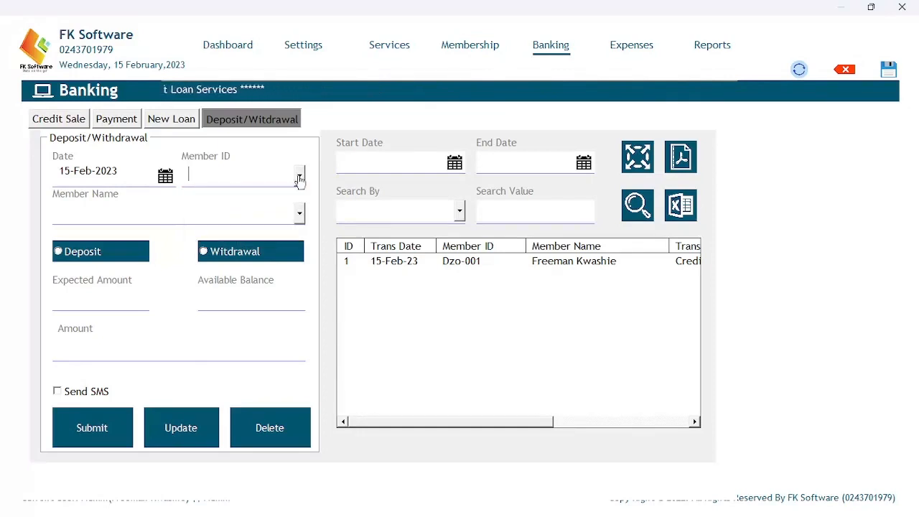
pyautogui.click(299, 178)
pyautogui.click(252, 209)
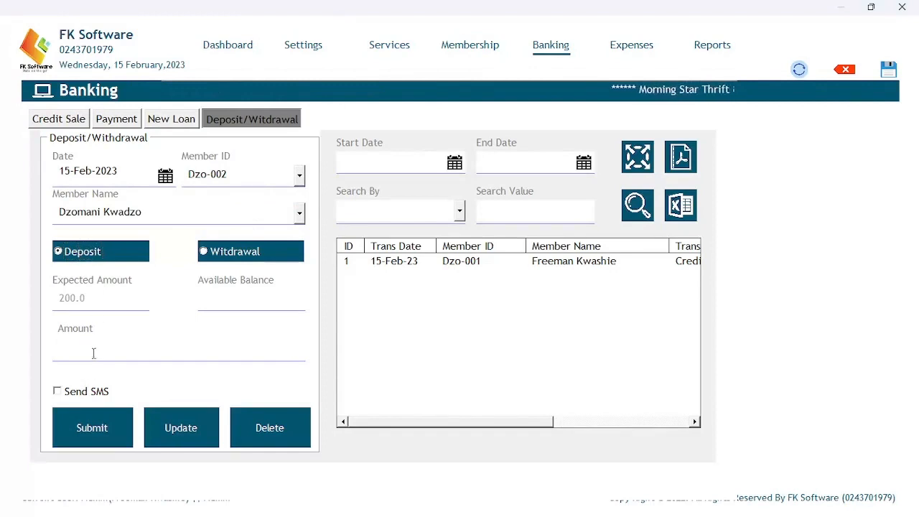
pyautogui.click(92, 429)
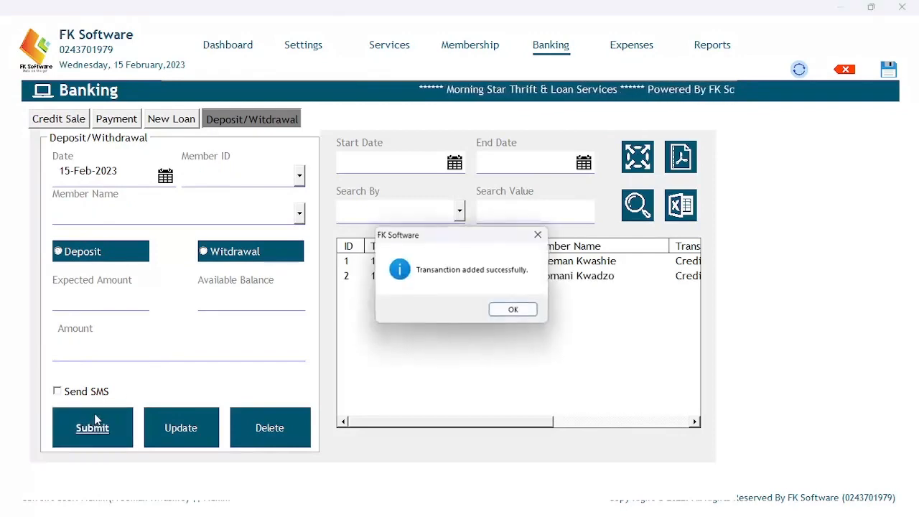
pyautogui.click(510, 310)
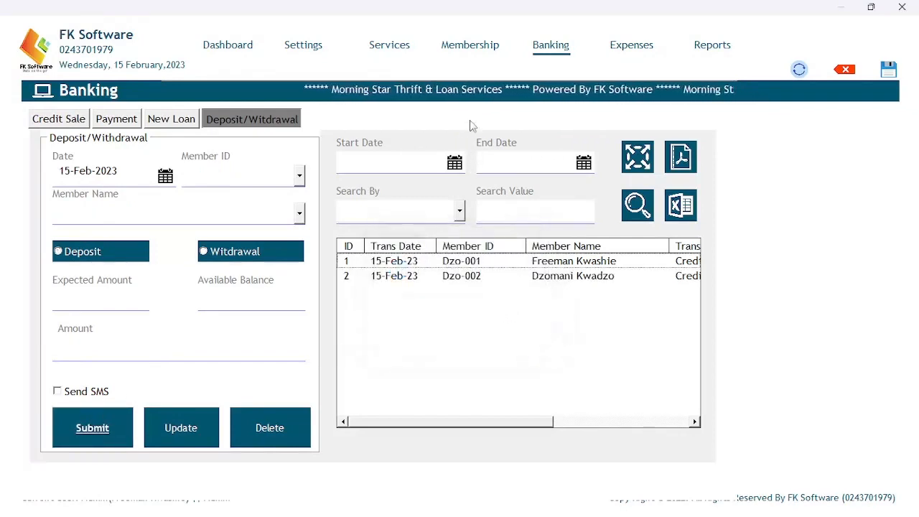
pyautogui.click(470, 46)
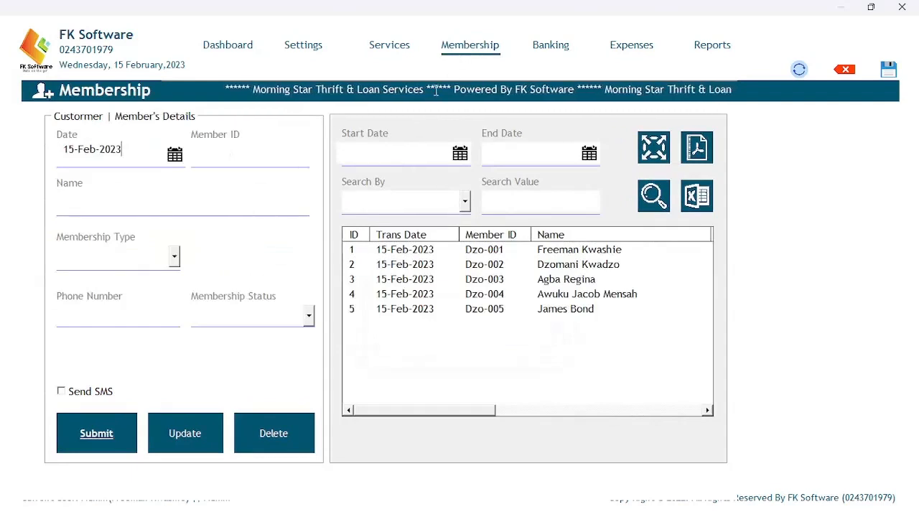
pyautogui.moveTo(382, 413); pyautogui.dragTo(577, 408)
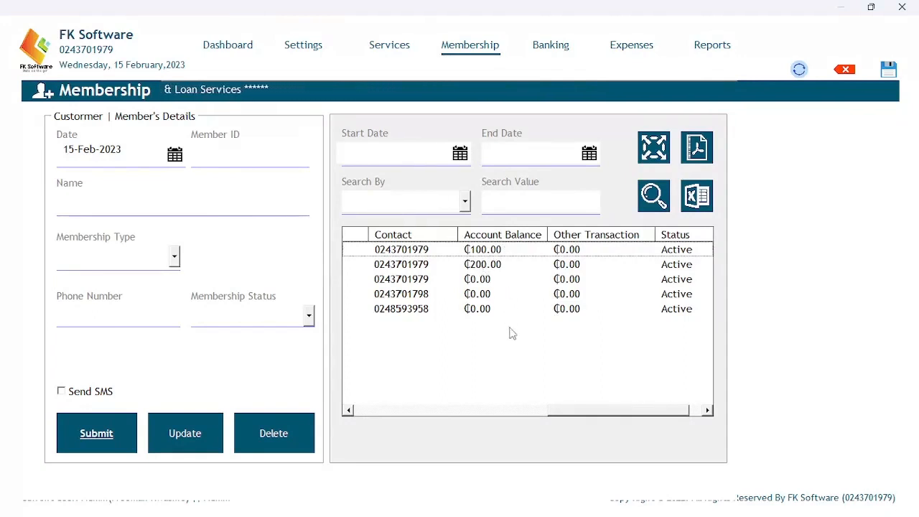
pyautogui.moveTo(559, 412); pyautogui.dragTo(347, 411)
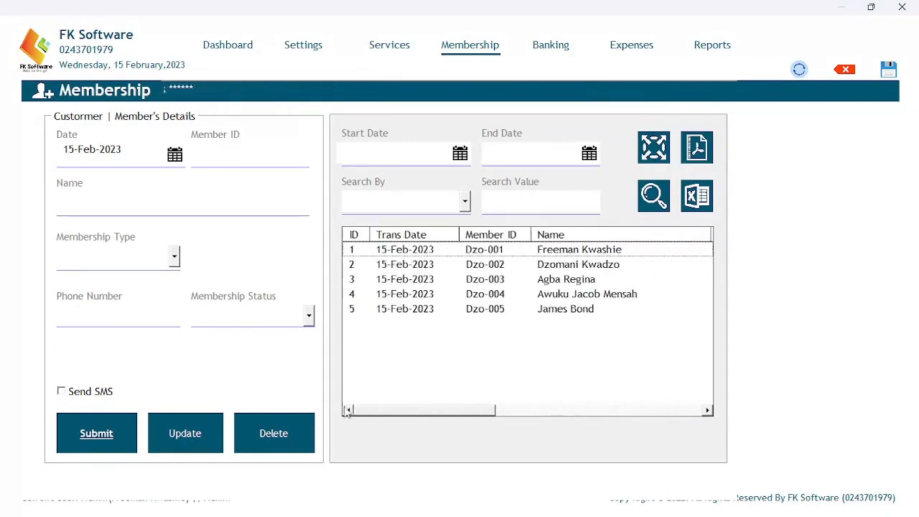
# Back in Banking, record a 60.0 deposit for the third member, Dzo-003.
pyautogui.click(548, 46)
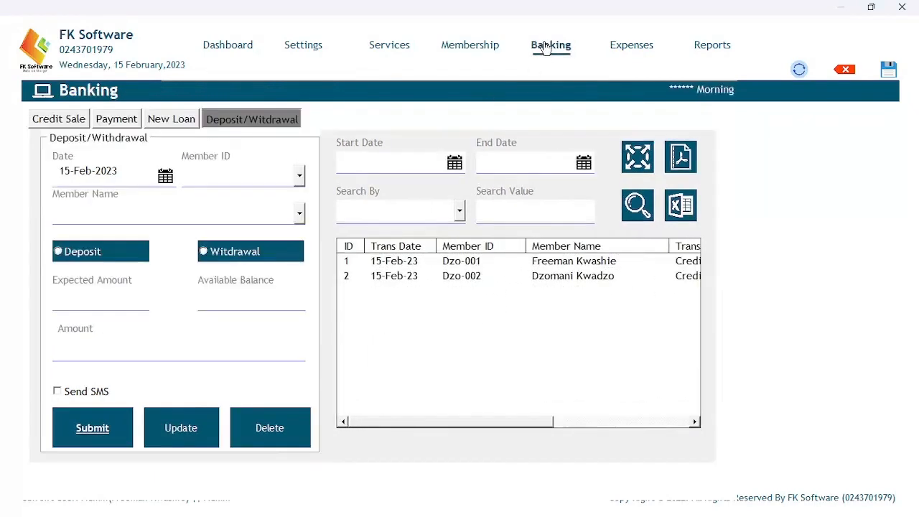
pyautogui.click(296, 178)
pyautogui.click(235, 223)
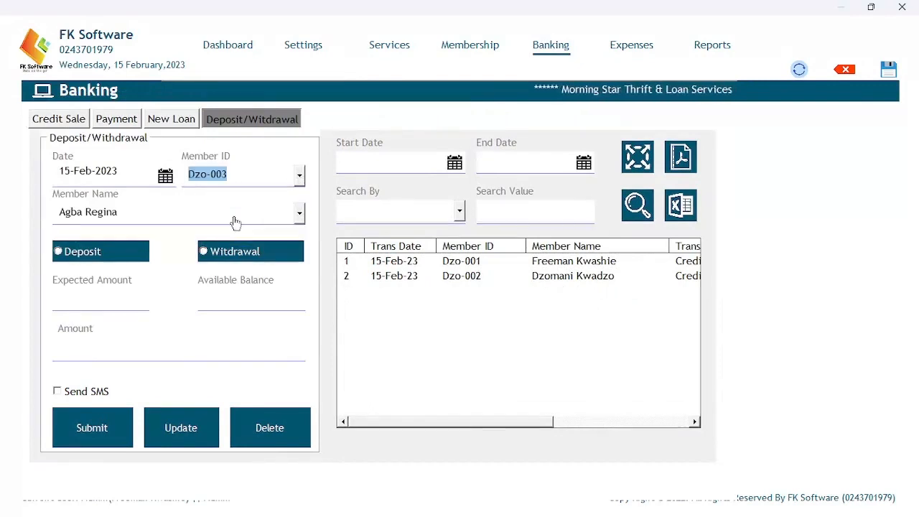
pyautogui.click(85, 252)
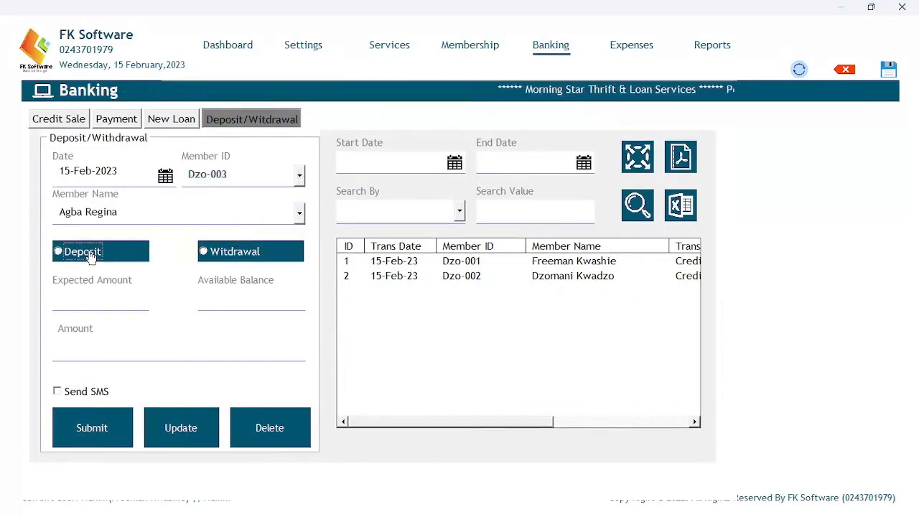
pyautogui.click(99, 350)
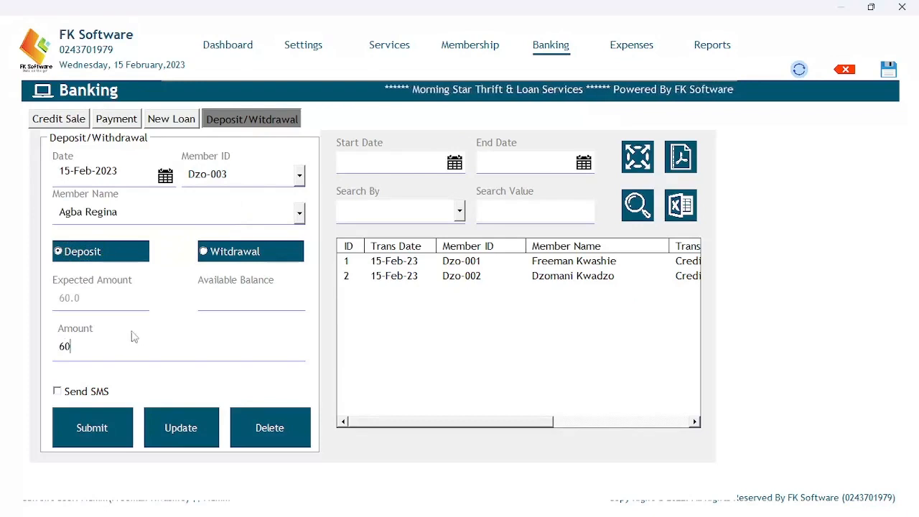
pyautogui.click(111, 426)
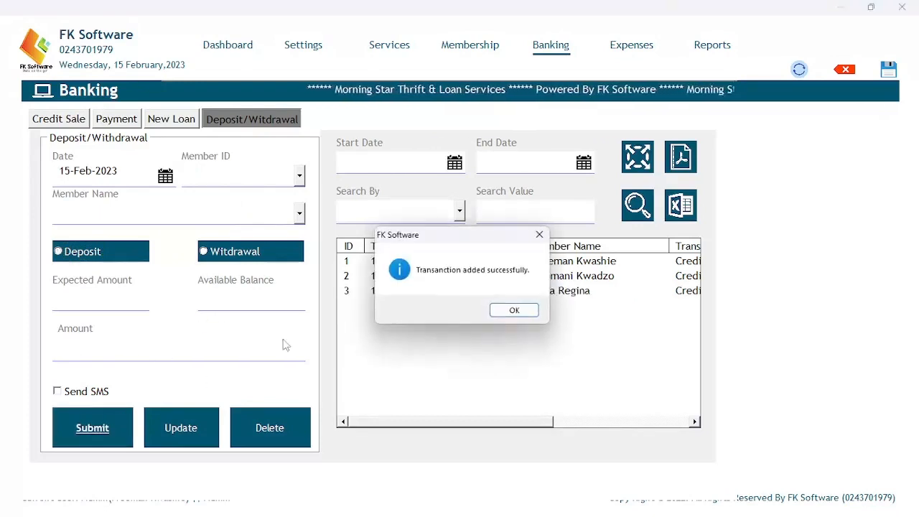
pyautogui.click(512, 309)
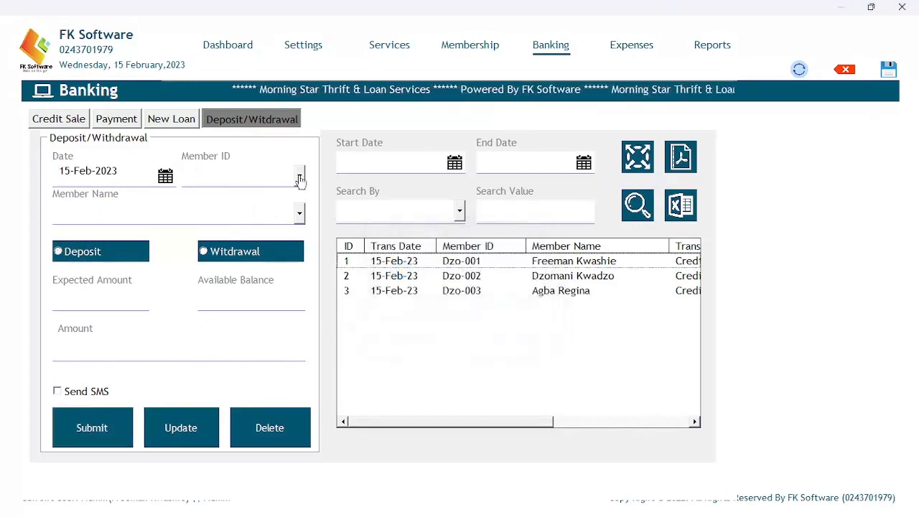
# Record a 400.0 deposit for the fourth member, Dzo-004, and scroll the transaction list.
pyautogui.click(299, 179)
pyautogui.click(215, 237)
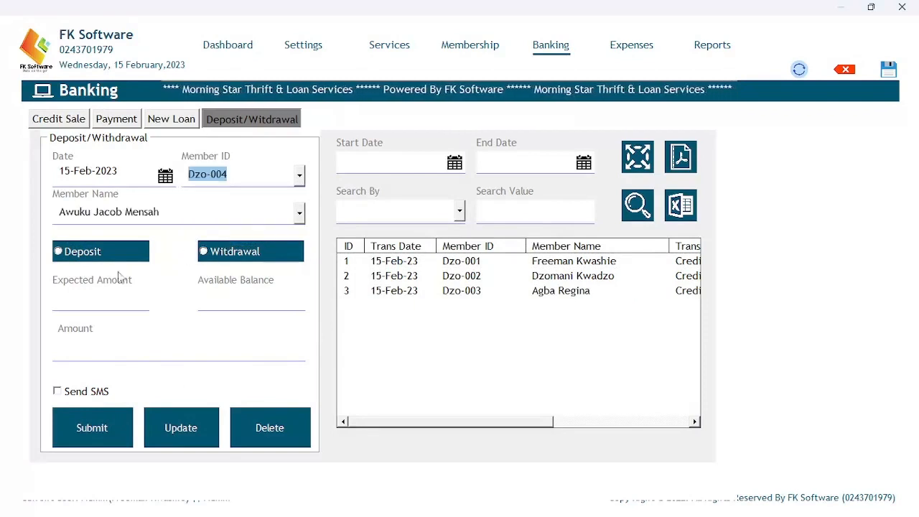
pyautogui.click(79, 255)
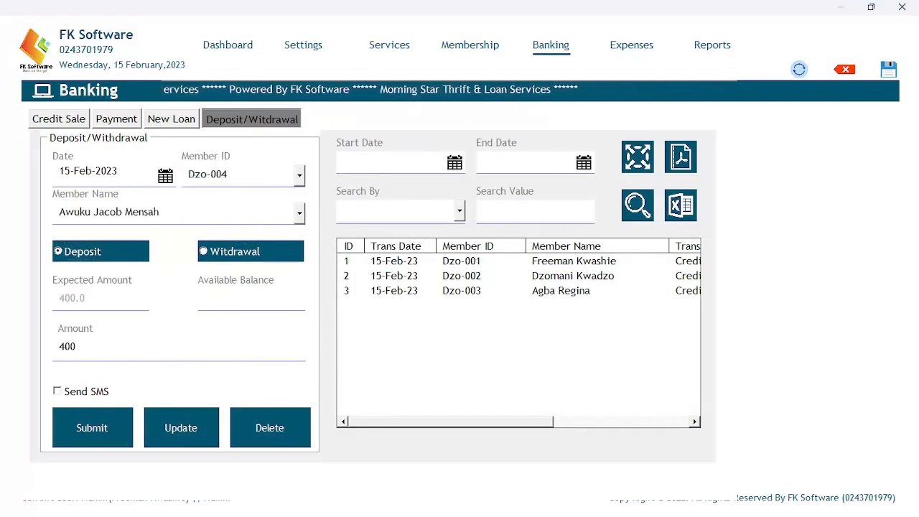
pyautogui.click(94, 424)
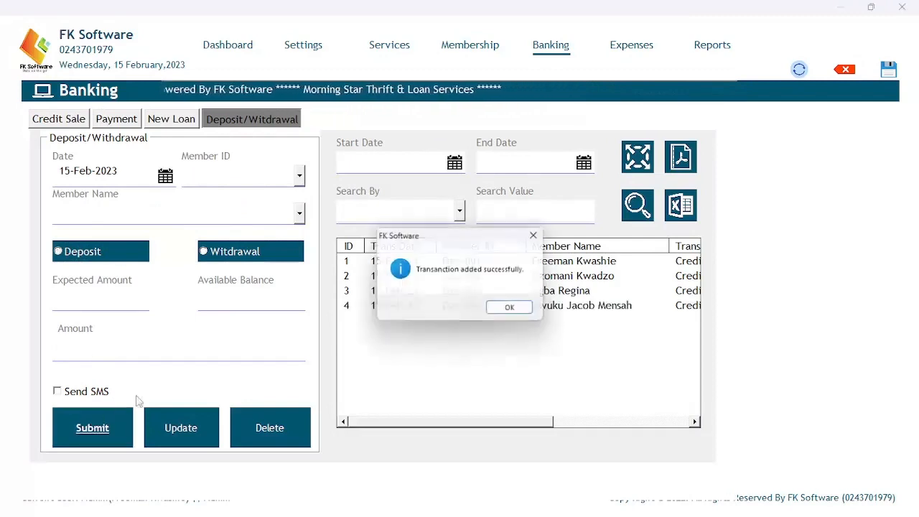
pyautogui.click(500, 310)
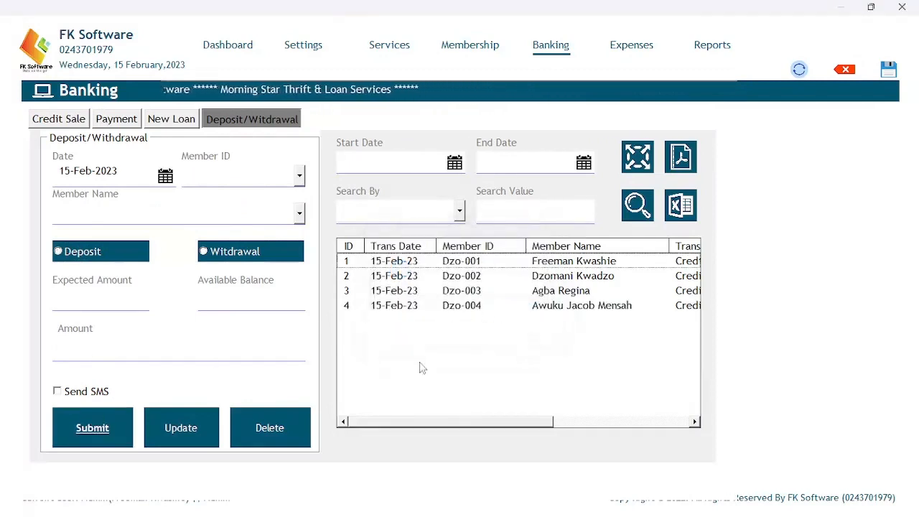
pyautogui.moveTo(375, 423)
pyautogui.mouseDown()
pyautogui.moveTo(551, 421)
pyautogui.moveTo(364, 421)
pyautogui.mouseUp()
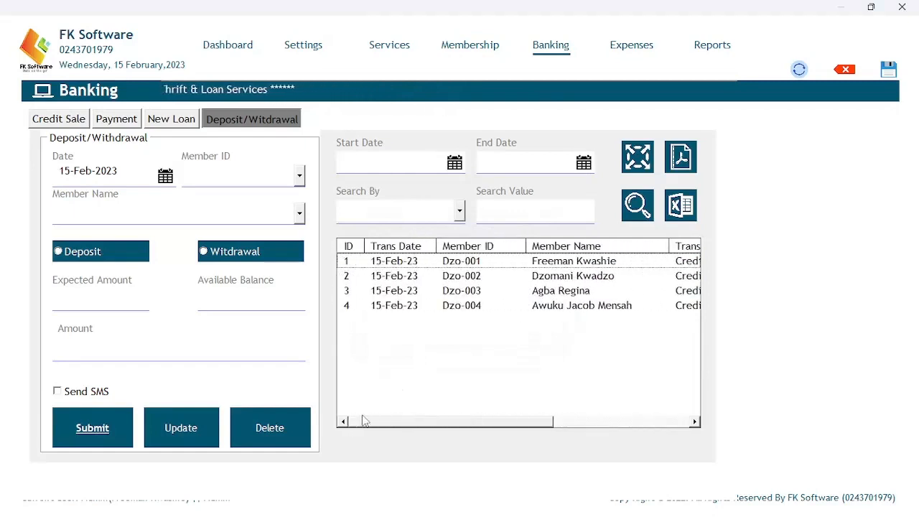
# Check Membership balances of ₵100, ₵200, ₵60, ₵400 and ₵0.00, then return to Banking.
pyautogui.click(459, 49)
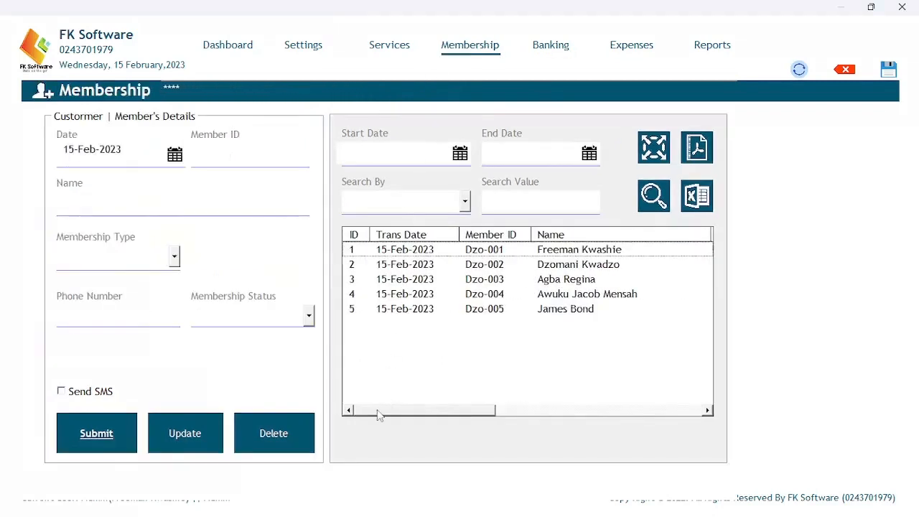
pyautogui.moveTo(378, 414); pyautogui.dragTo(583, 407)
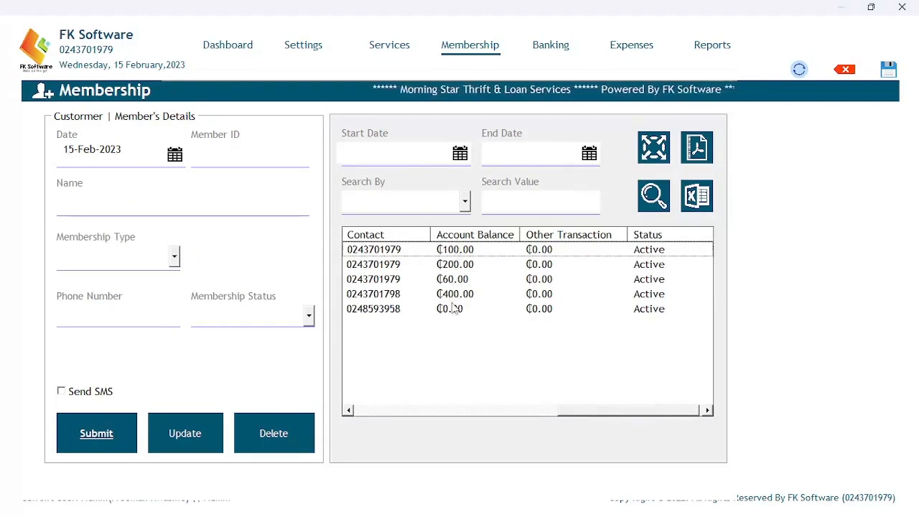
pyautogui.moveTo(568, 411); pyautogui.dragTo(359, 404)
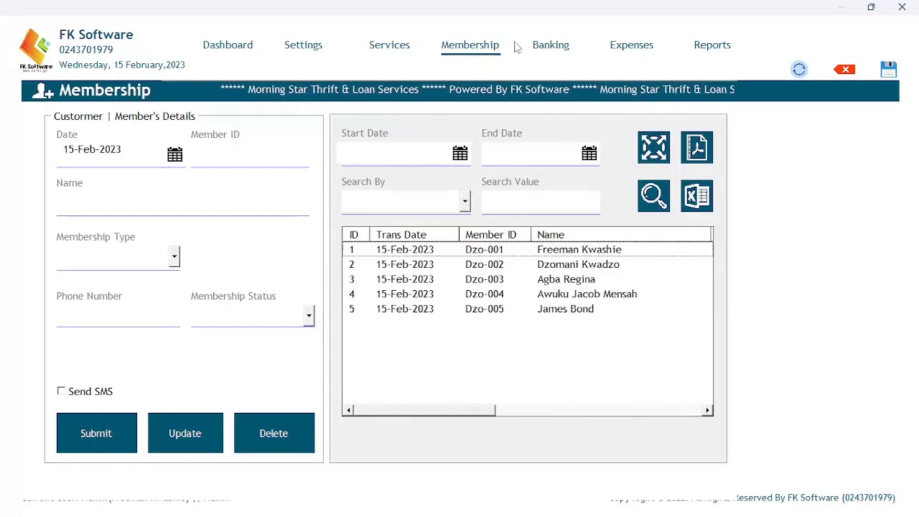
pyautogui.click(542, 45)
# Record a second deposit of 100 for the first member, then another for the second member.
pyautogui.click(300, 176)
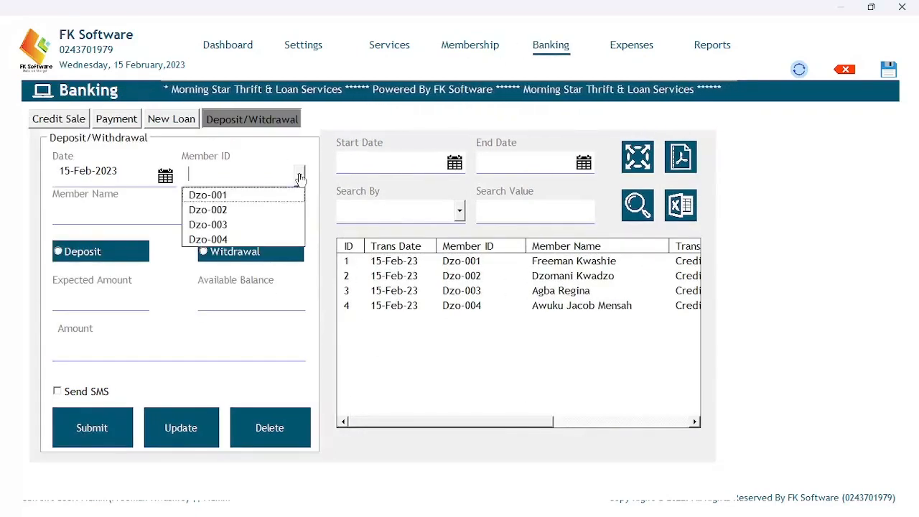
pyautogui.click(229, 195)
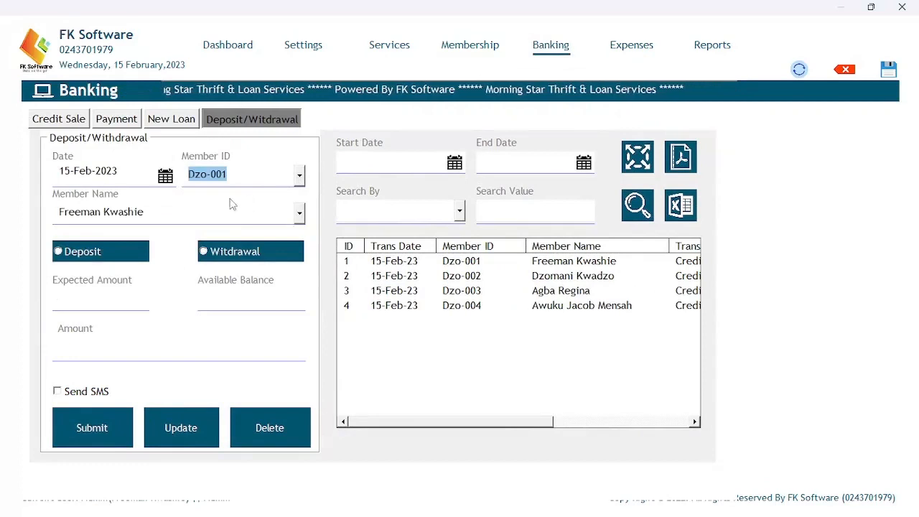
pyautogui.click(61, 252)
pyautogui.click(88, 350)
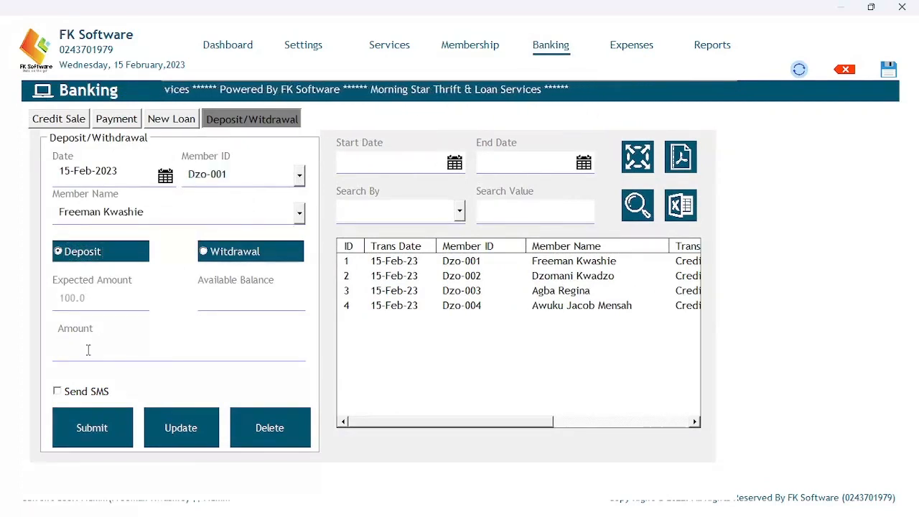
pyautogui.write('100')
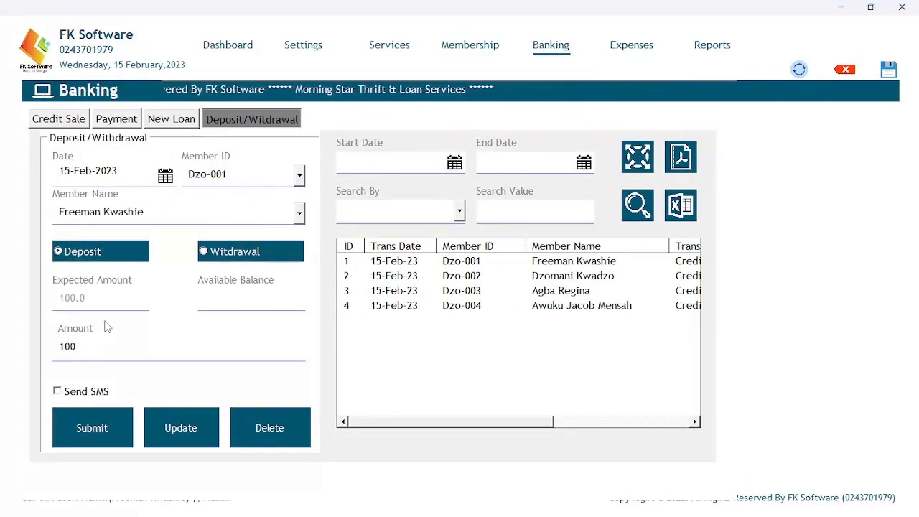
pyautogui.click(79, 425)
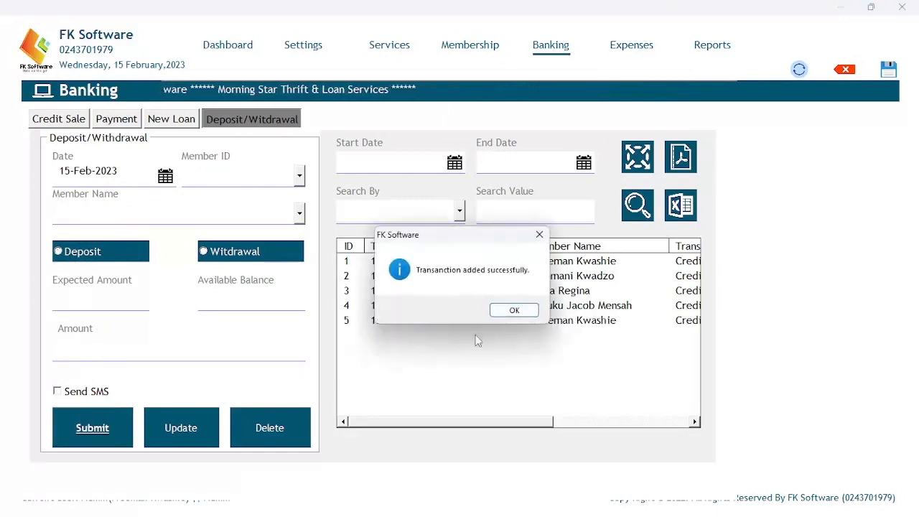
pyautogui.click(514, 310)
pyautogui.click(299, 176)
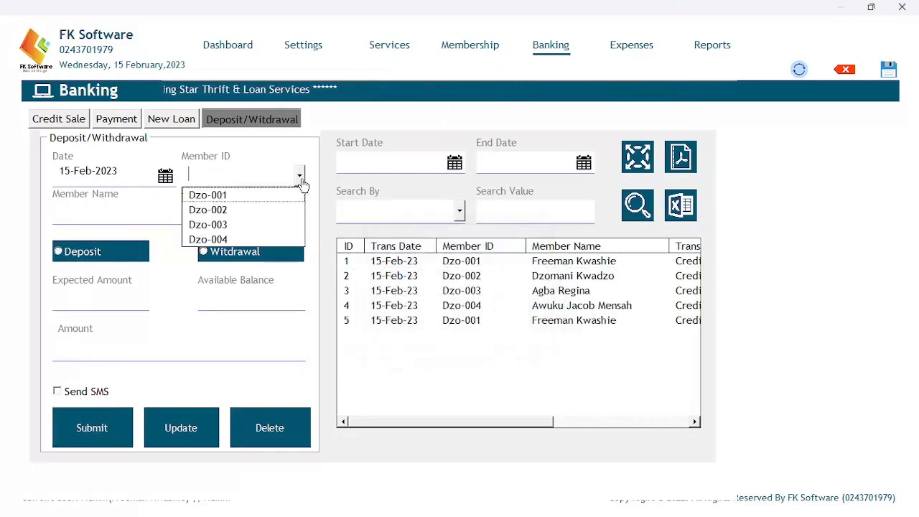
pyautogui.click(234, 211)
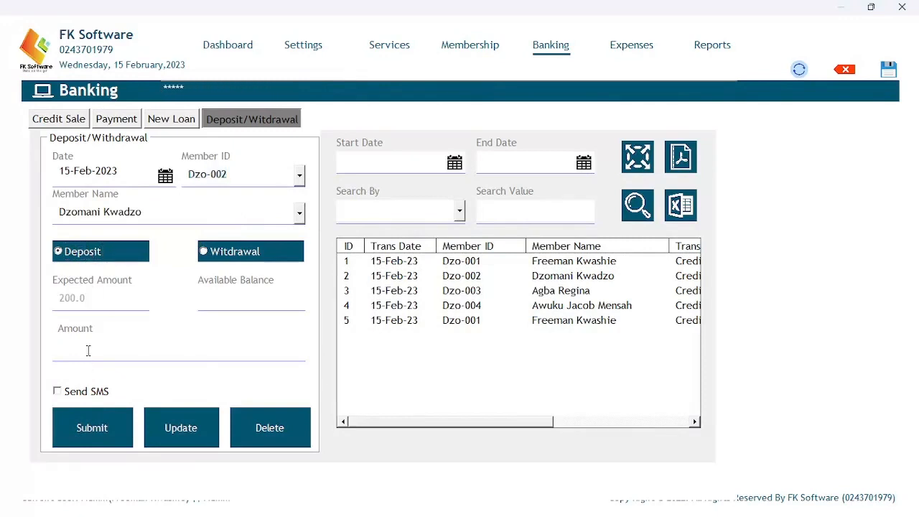
pyautogui.click(111, 419)
pyautogui.click(505, 312)
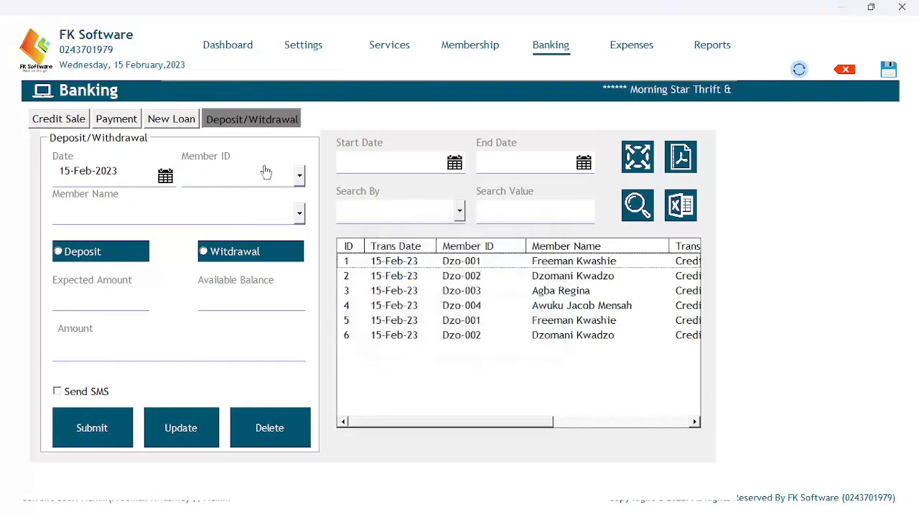
# Record a second 60 deposit for the third member.
pyautogui.click(300, 176)
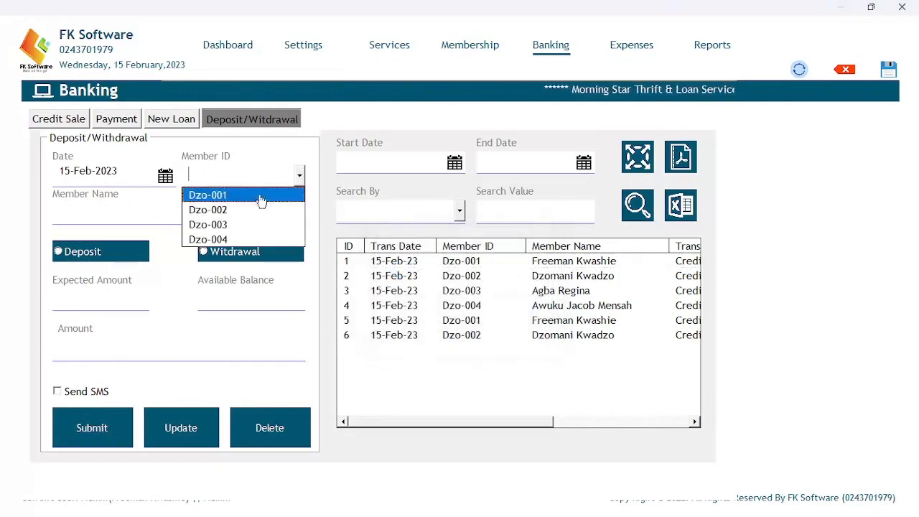
pyautogui.click(233, 226)
pyautogui.click(99, 253)
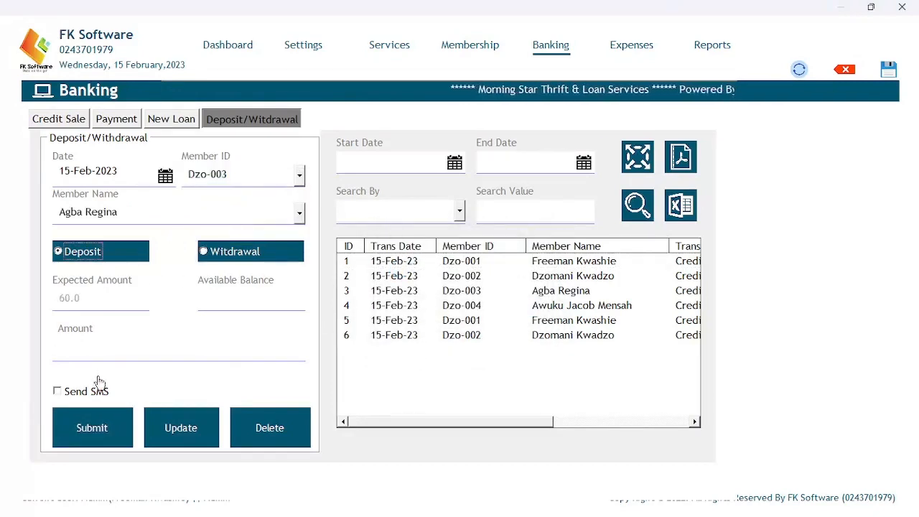
pyautogui.click(101, 352)
pyautogui.write('60')
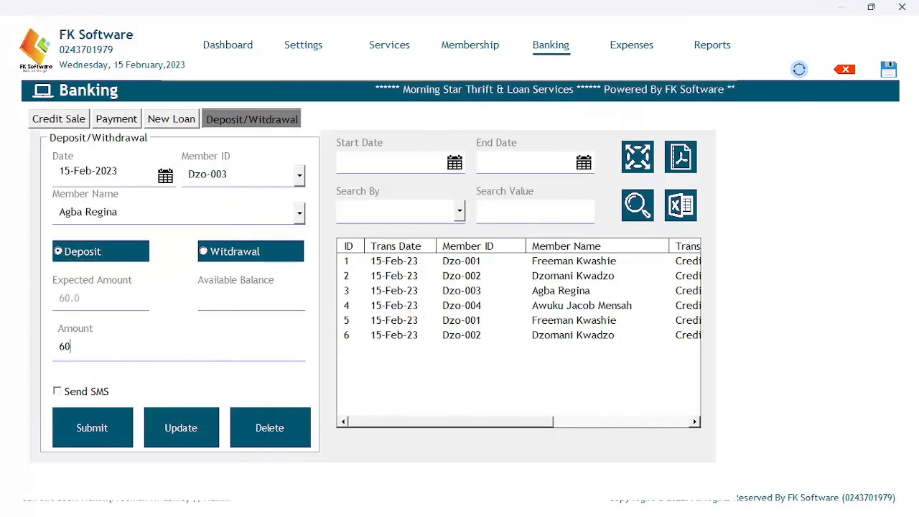
pyautogui.click(93, 428)
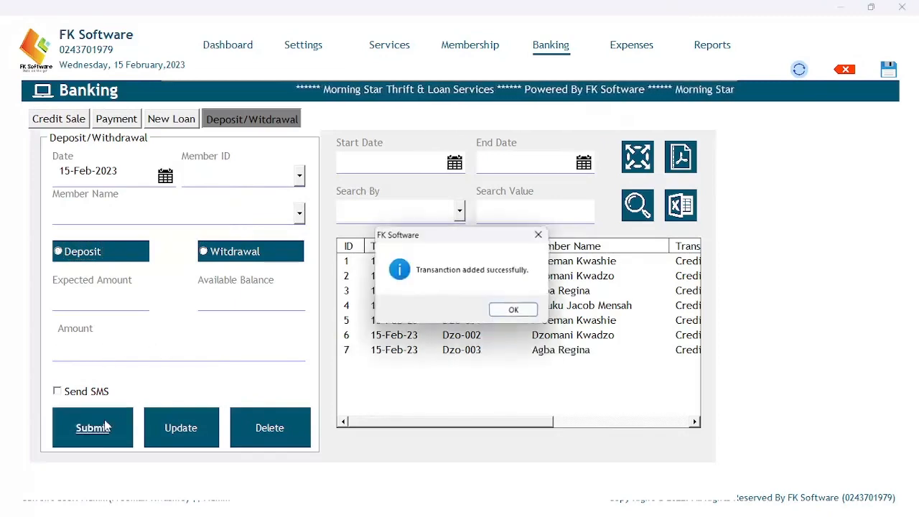
pyautogui.click(505, 311)
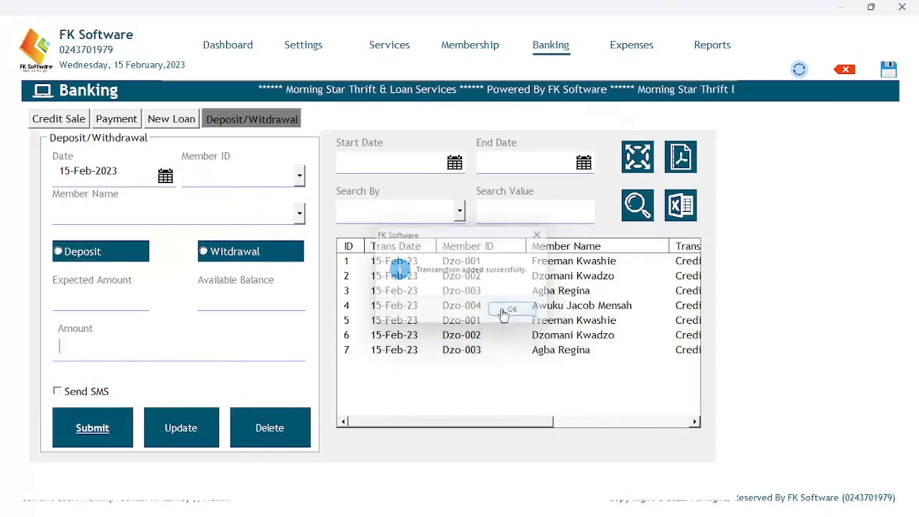
# Record a second 400 deposit for the fourth member and pick the second member's ID.
pyautogui.click(299, 176)
pyautogui.click(215, 239)
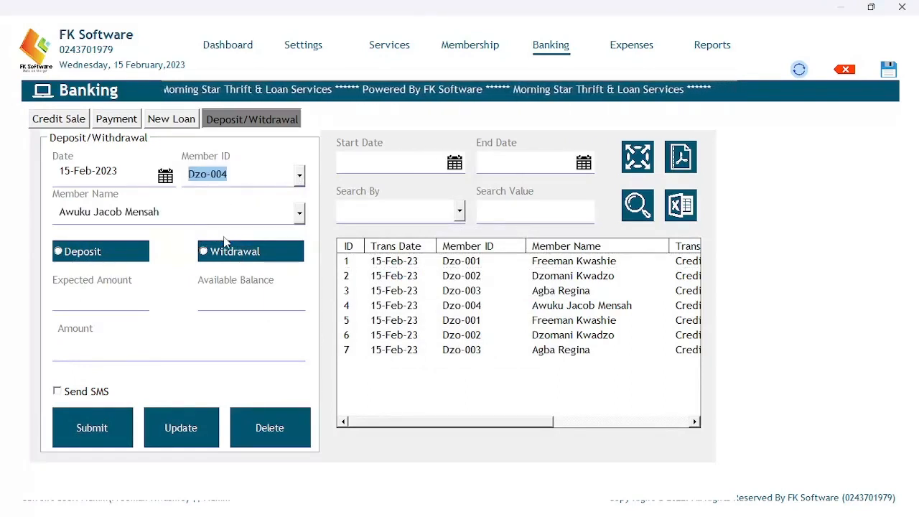
pyautogui.click(94, 251)
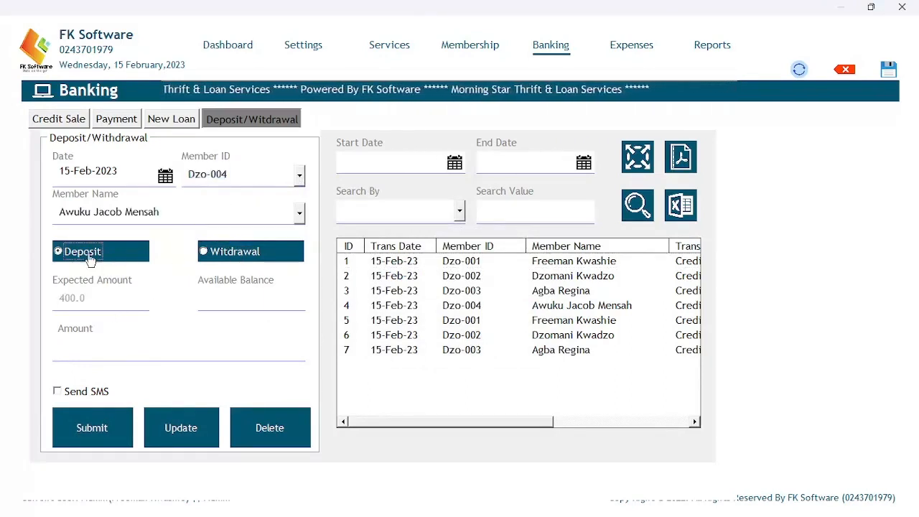
pyautogui.click(86, 353)
pyautogui.write('400')
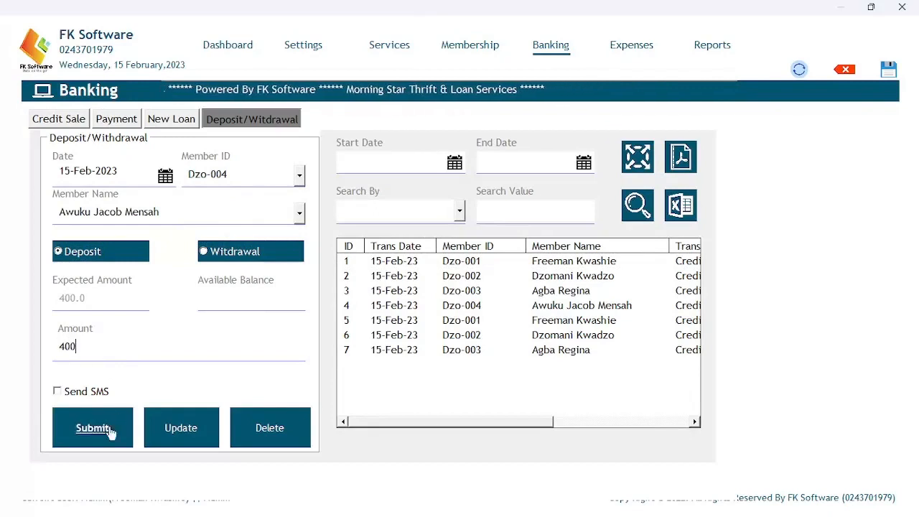
pyautogui.click(92, 429)
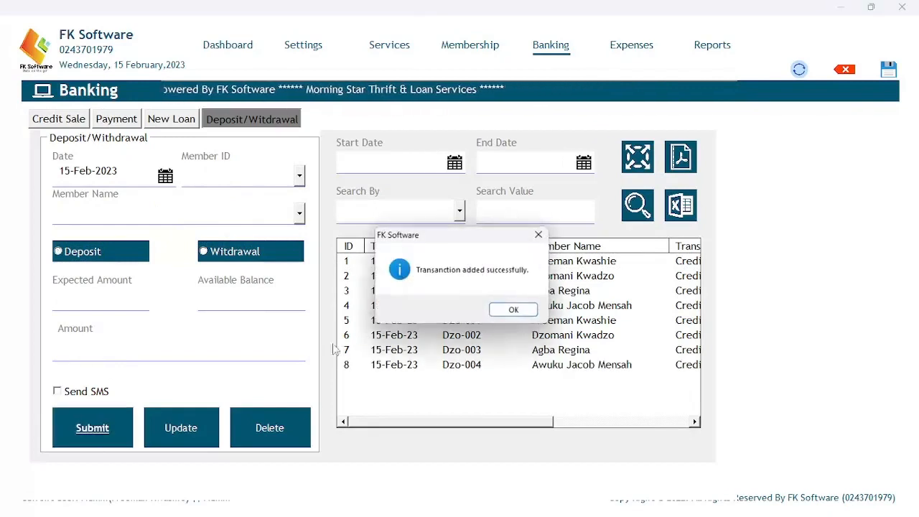
pyautogui.click(514, 309)
pyautogui.click(303, 185)
pyautogui.click(244, 209)
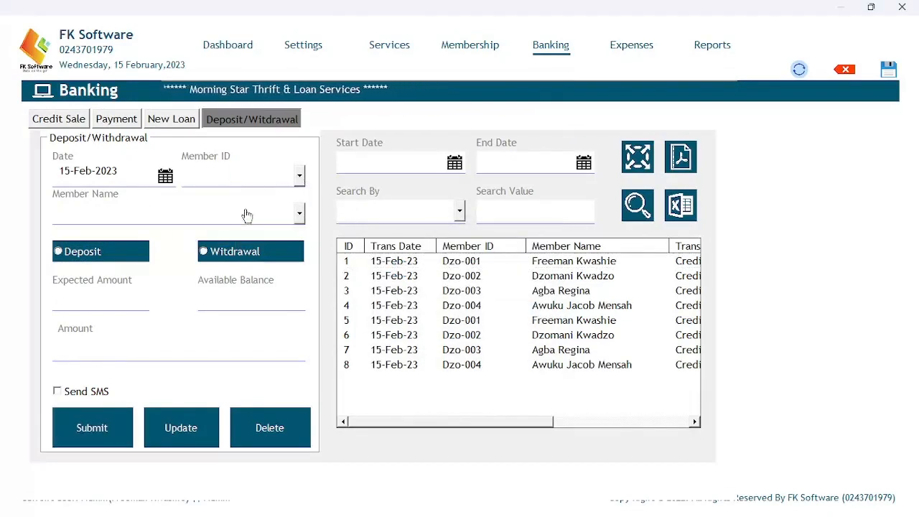
# Record a 200 deposit for Dzo-002 and a 60 deposit for Dzo-003.
pyautogui.click(58, 252)
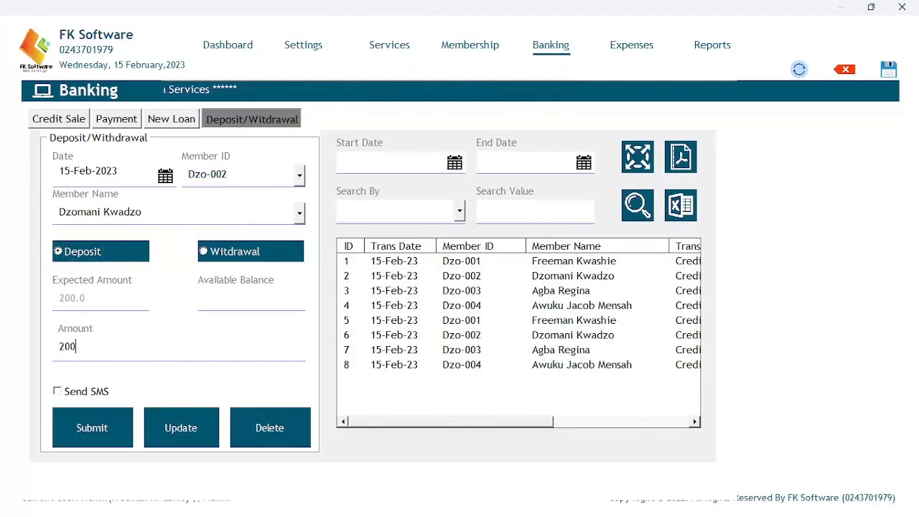
pyautogui.click(92, 428)
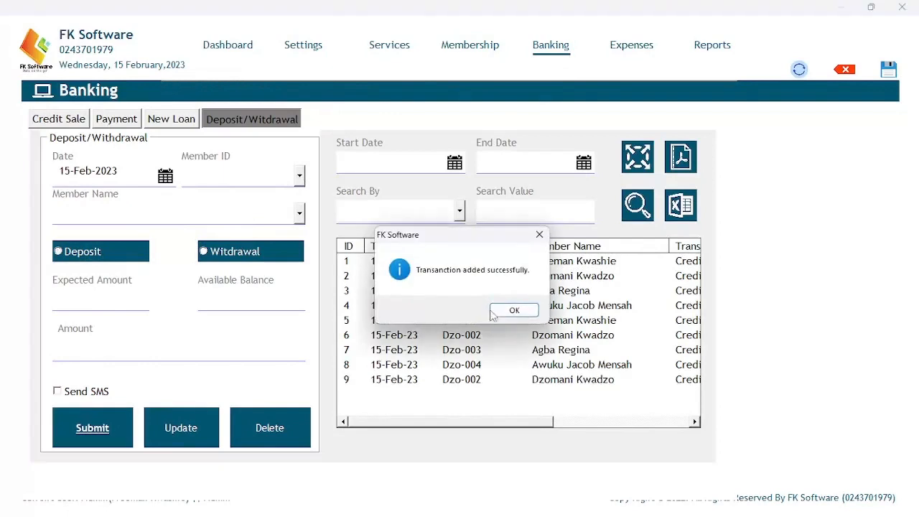
pyautogui.click(493, 309)
pyautogui.click(300, 176)
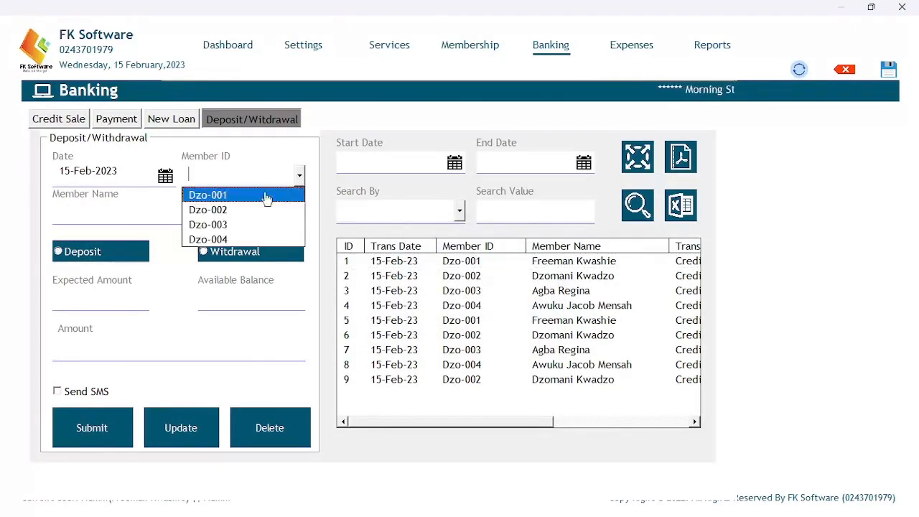
pyautogui.click(234, 225)
pyautogui.click(86, 253)
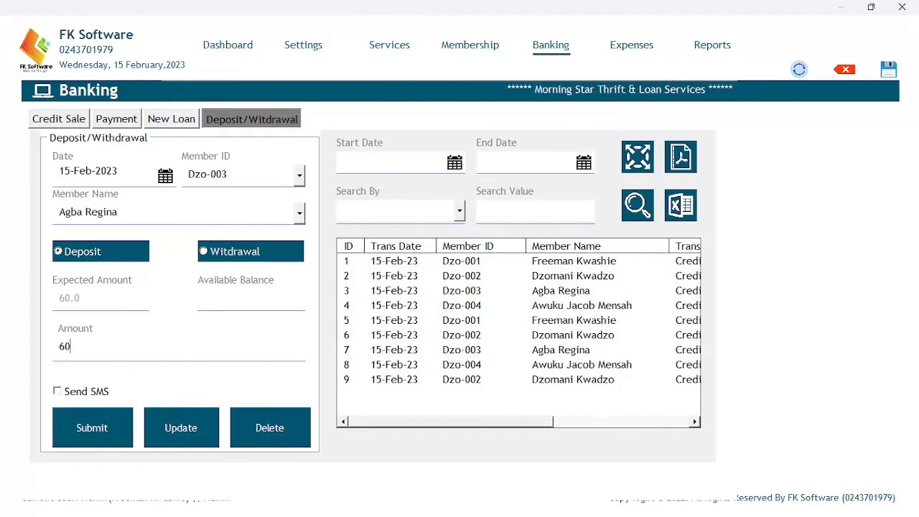
pyautogui.write('60')
pyautogui.click(94, 427)
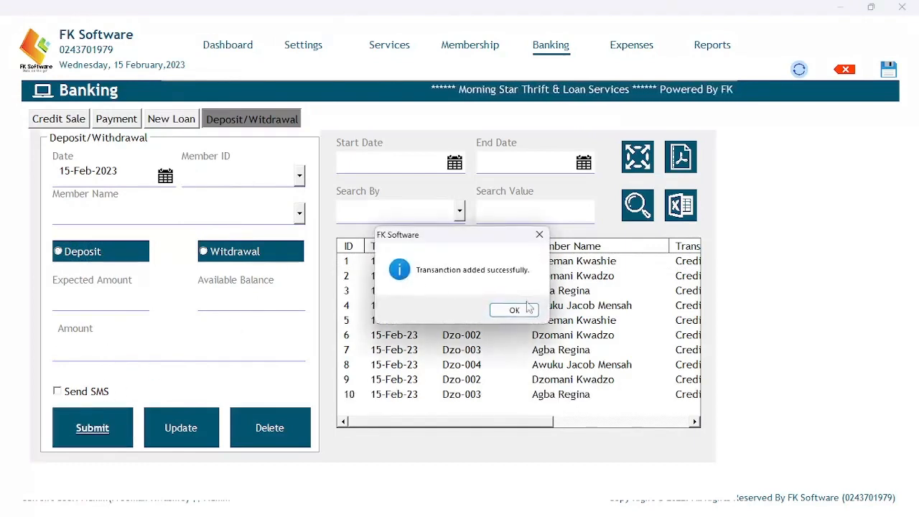
pyautogui.click(514, 310)
# Record two 400 deposits for Dzo-004.
pyautogui.click(301, 176)
pyautogui.click(232, 239)
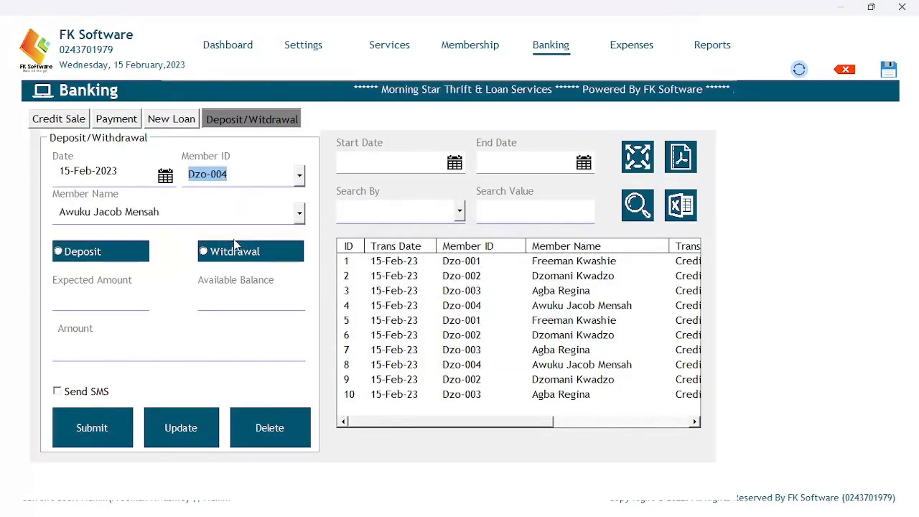
pyautogui.click(85, 252)
pyautogui.click(77, 344)
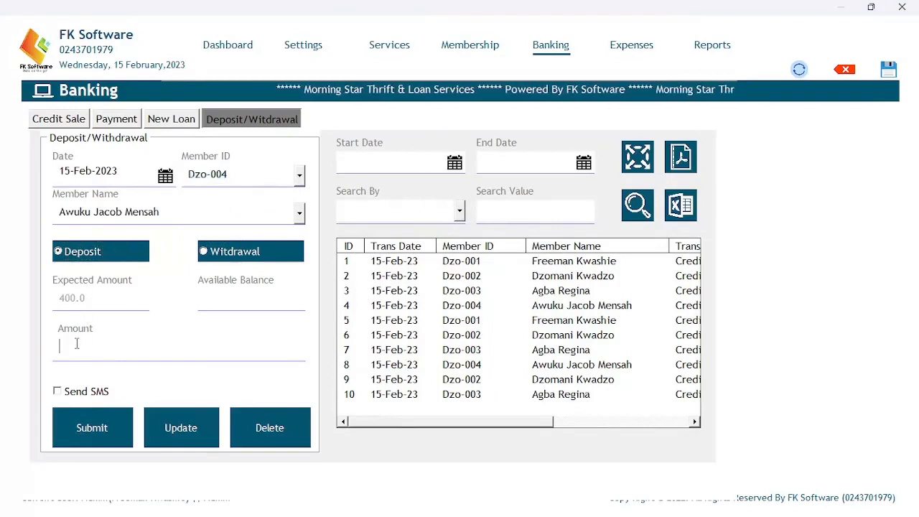
pyautogui.write('400')
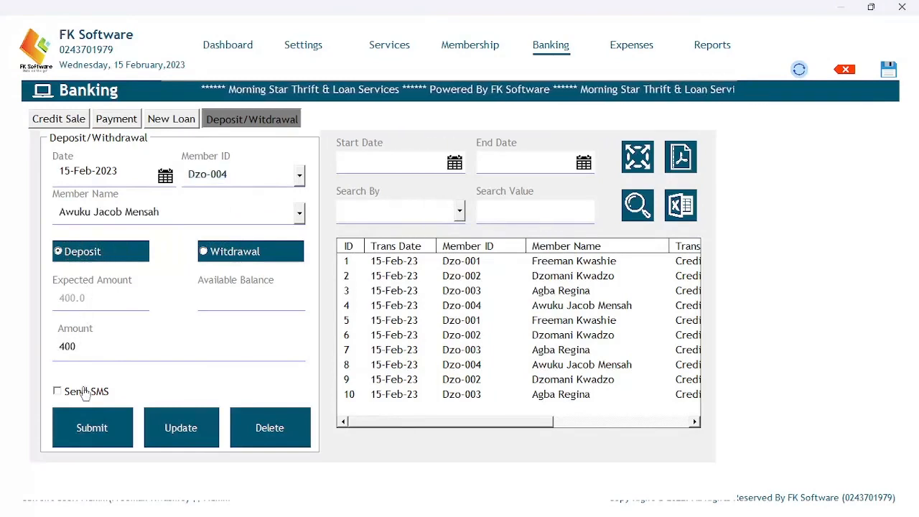
pyautogui.click(89, 425)
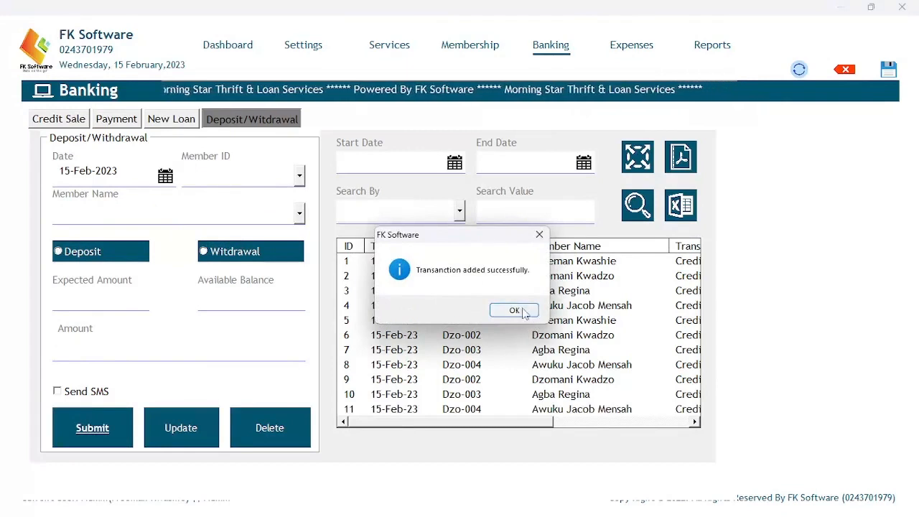
pyautogui.click(522, 314)
pyautogui.click(298, 176)
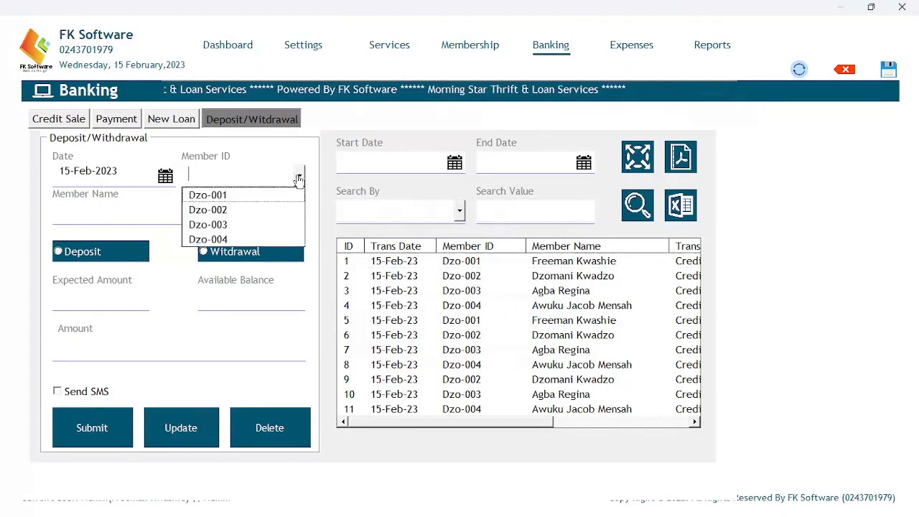
pyautogui.click(209, 239)
pyautogui.click(89, 252)
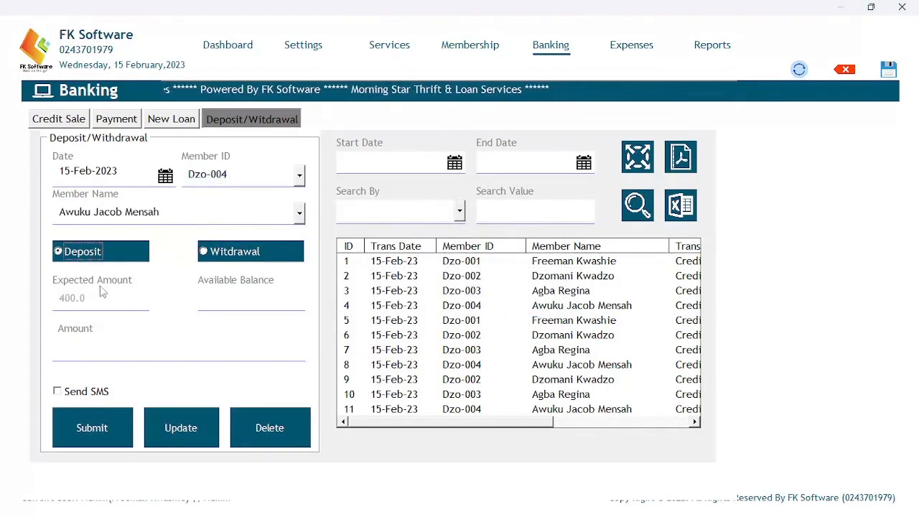
pyautogui.click(87, 348)
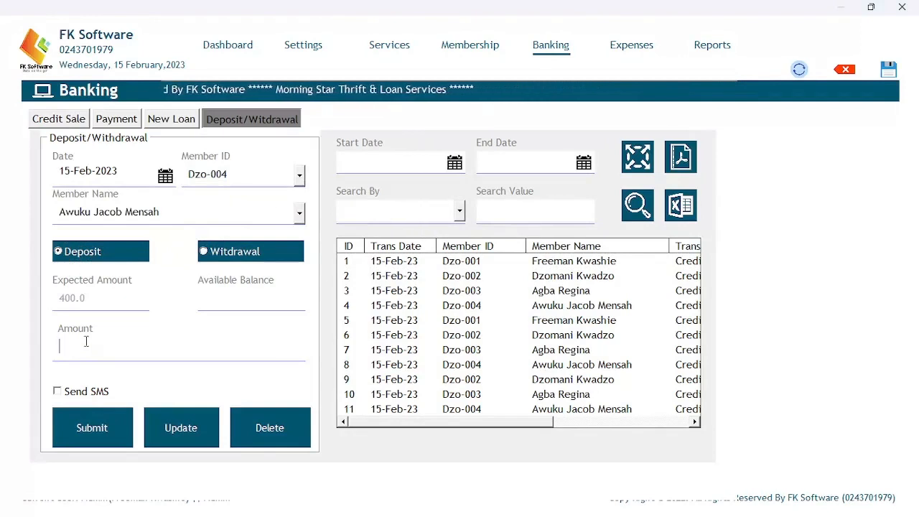
pyautogui.write('3')
pyautogui.press('BackSpace')
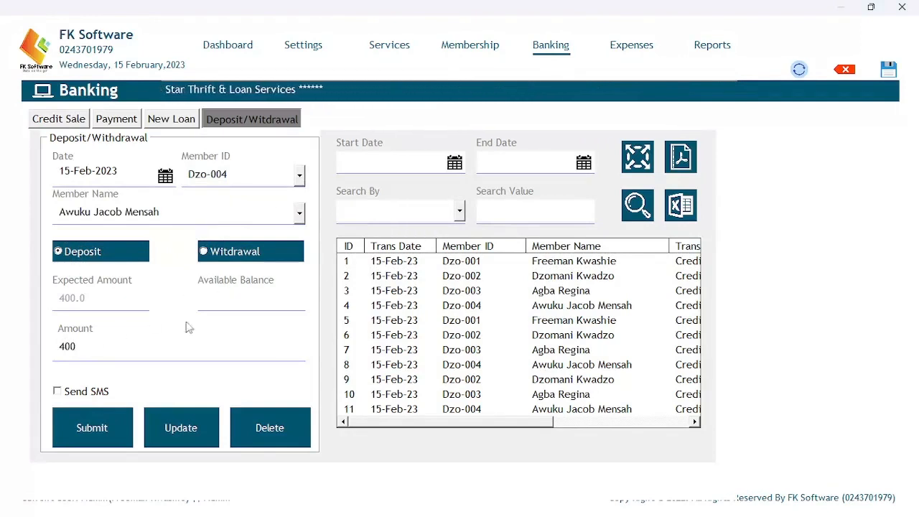
pyautogui.click(113, 413)
pyautogui.click(513, 312)
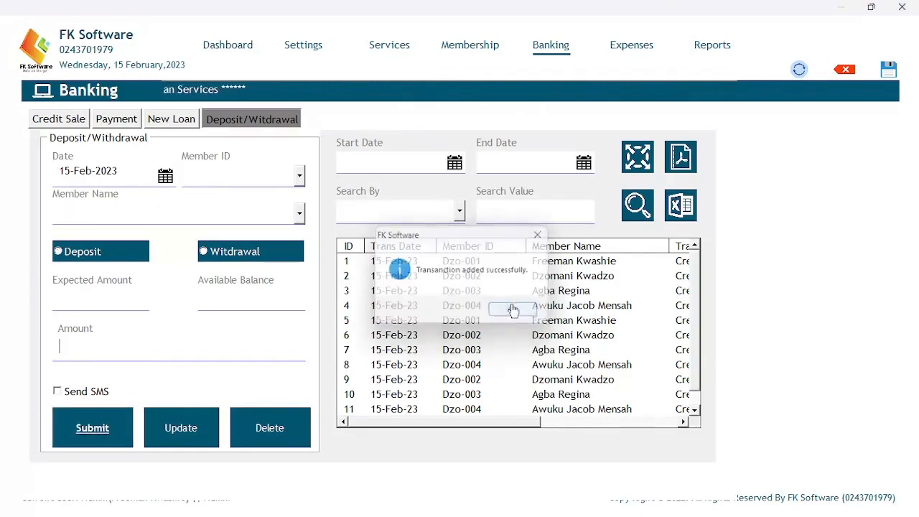
# Try a 150 deposit for Dzo-004, then after the expected-contribution error, save 400 instead.
pyautogui.click(295, 175)
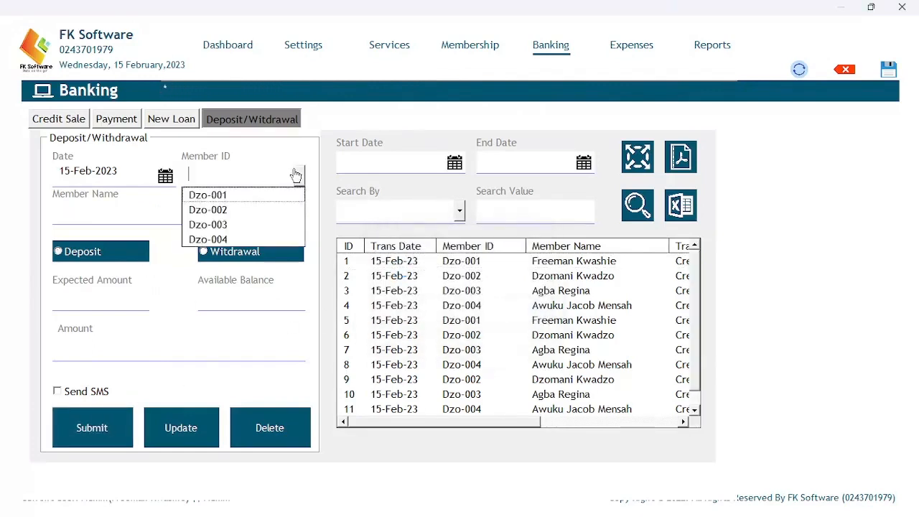
pyautogui.click(212, 225)
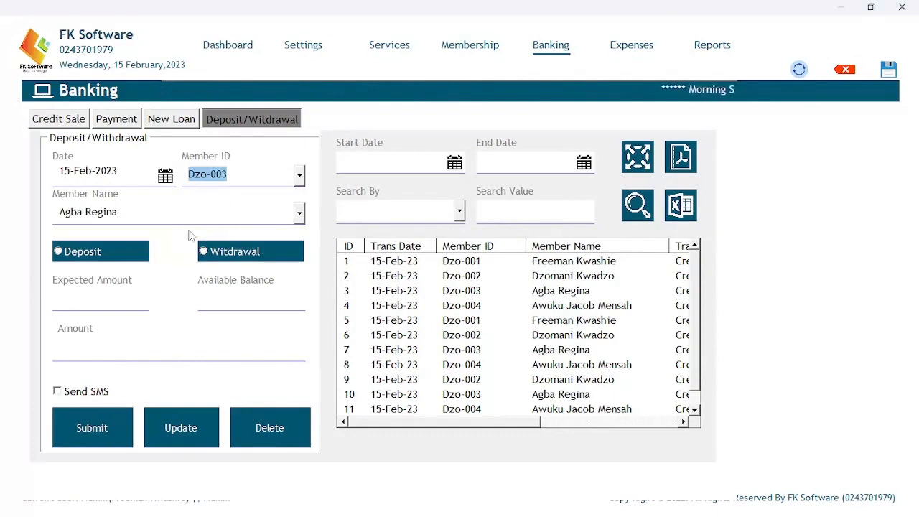
pyautogui.click(300, 175)
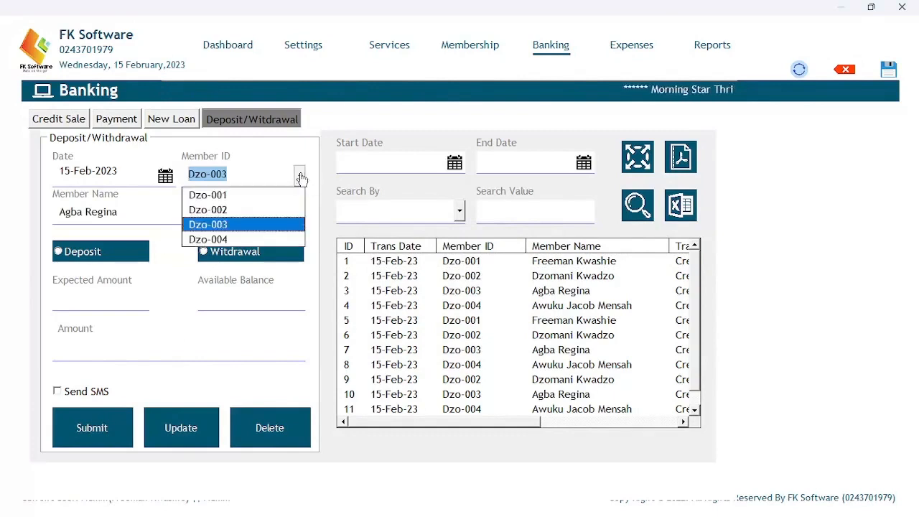
pyautogui.click(209, 240)
pyautogui.click(94, 253)
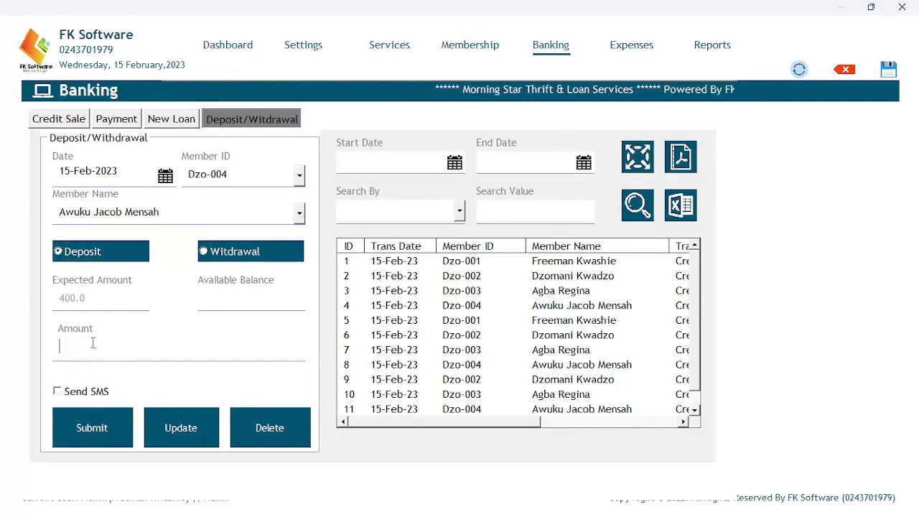
pyautogui.write('15')
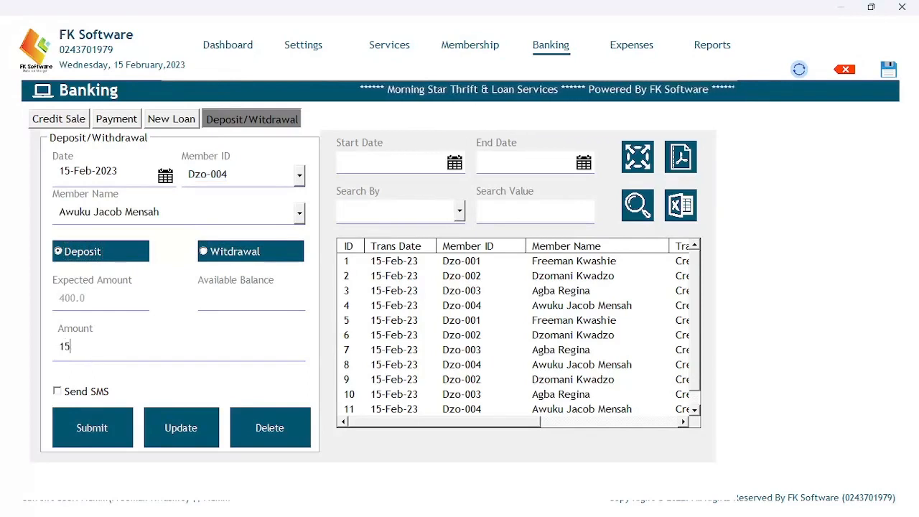
pyautogui.write('00')
pyautogui.press('BackSpace')
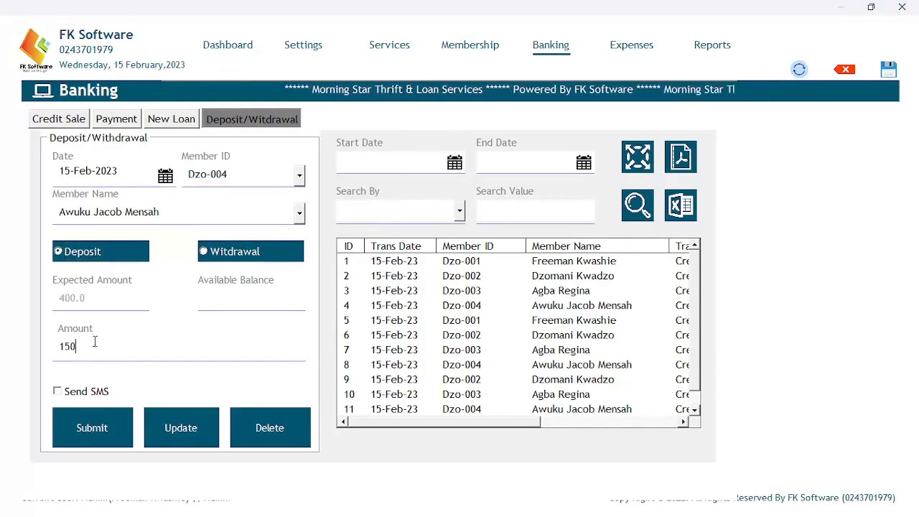
pyautogui.click(90, 424)
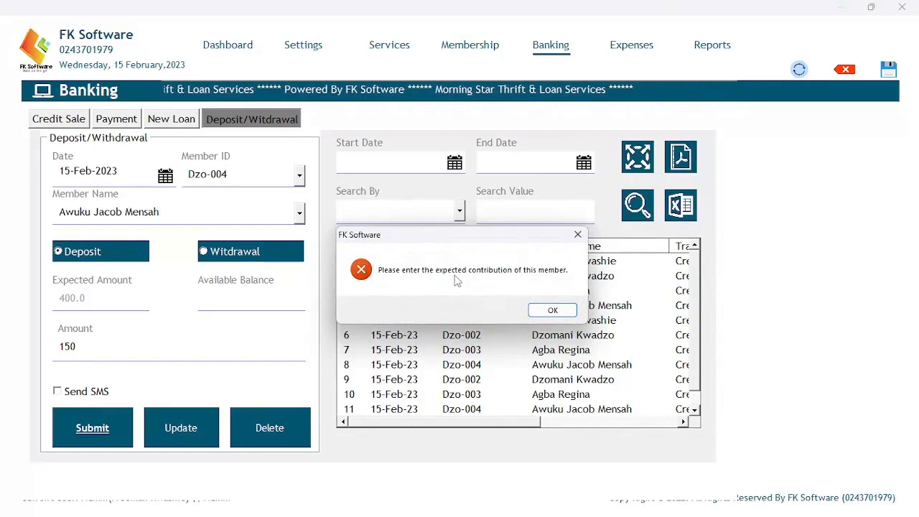
pyautogui.click(550, 311)
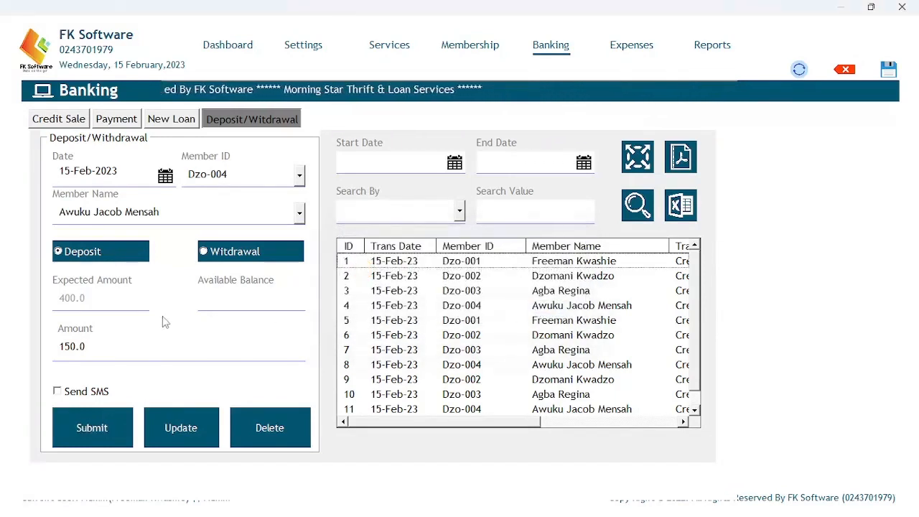
pyautogui.moveTo(107, 356); pyautogui.dragTo(47, 351)
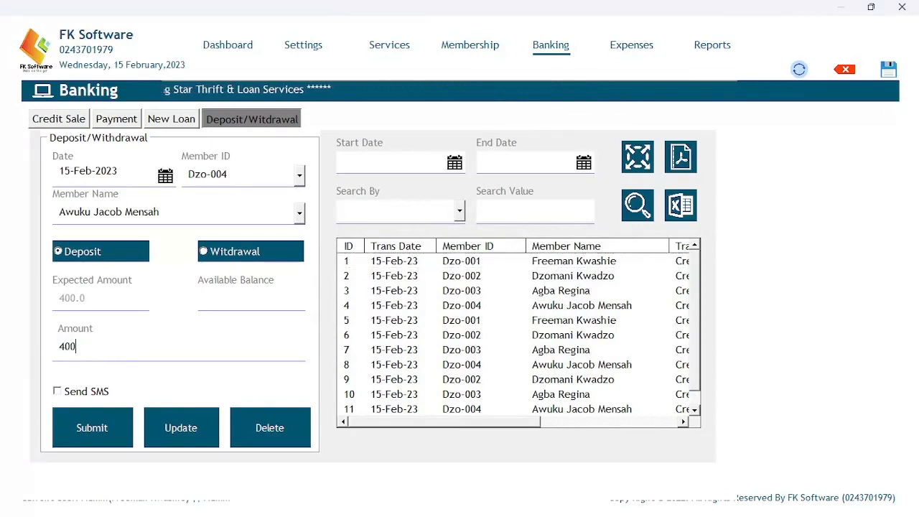
pyautogui.click(85, 417)
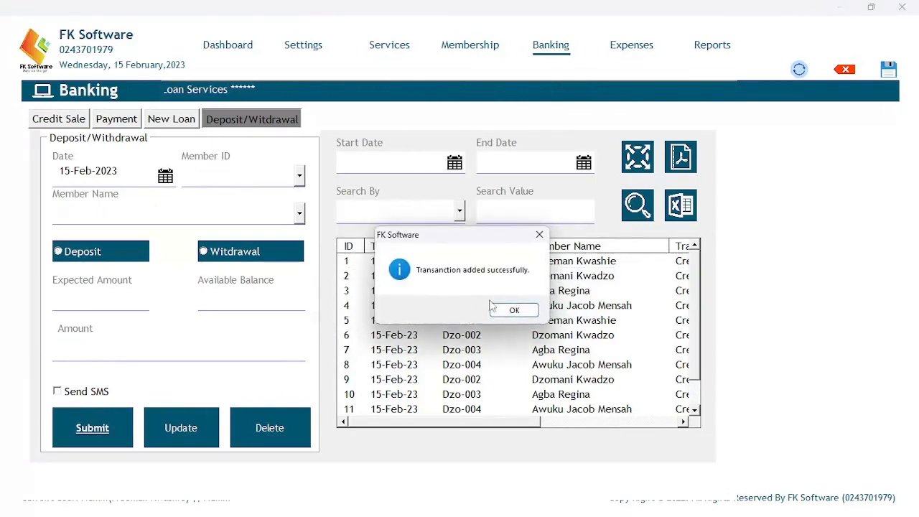
pyautogui.click(501, 311)
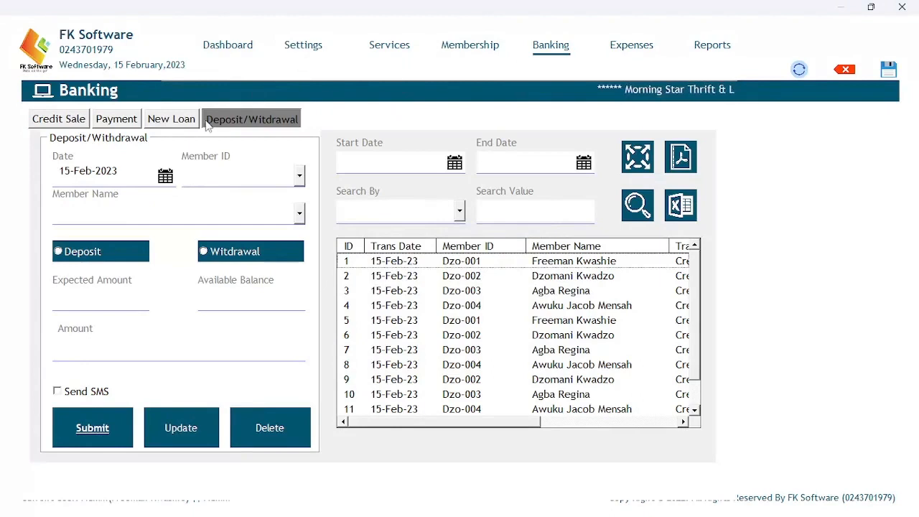
# Open the New Loan form and set its date to today, then go to Membership.
pyautogui.click(170, 120)
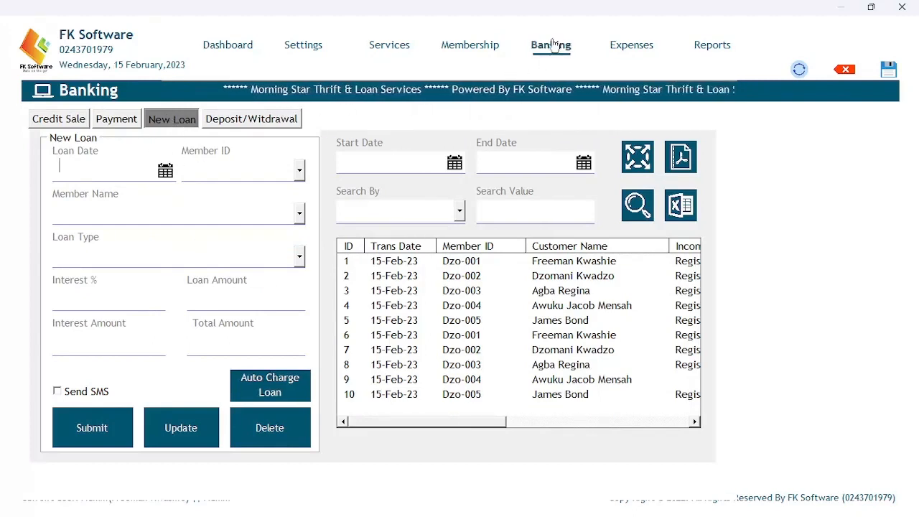
pyautogui.click(147, 166)
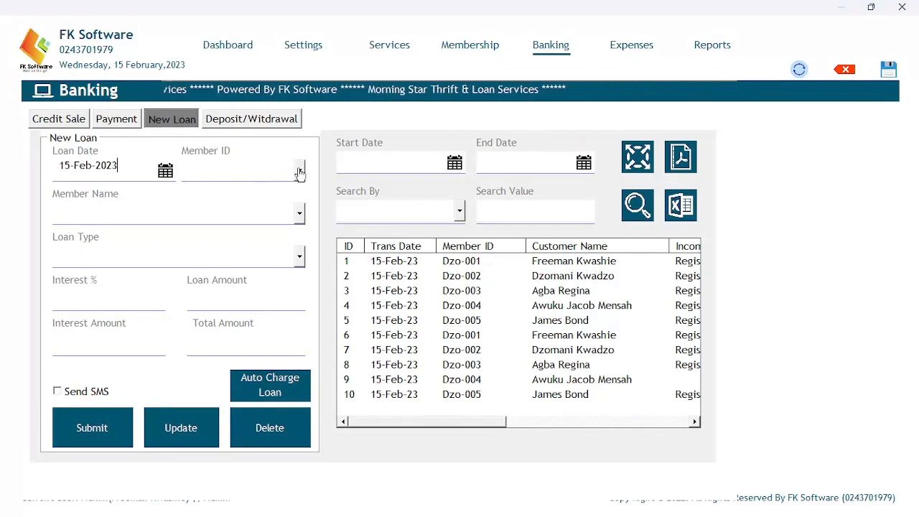
pyautogui.click(260, 123)
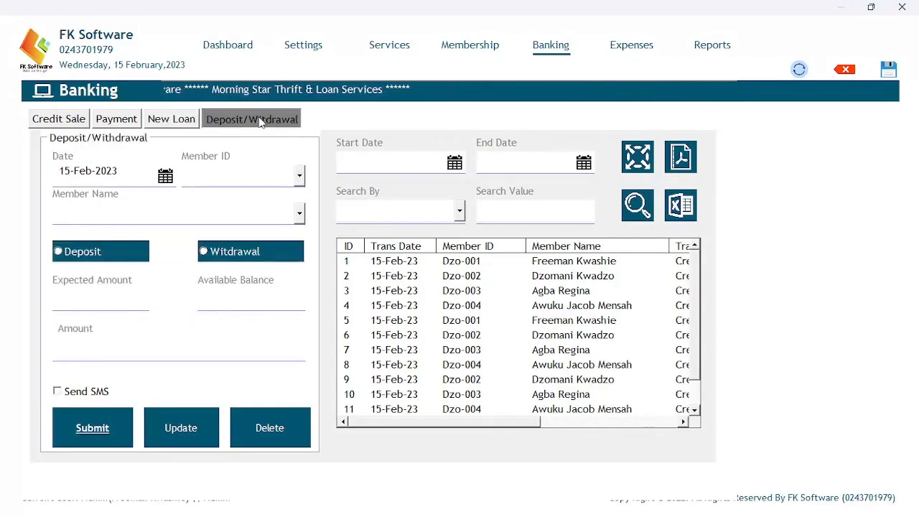
pyautogui.click(471, 52)
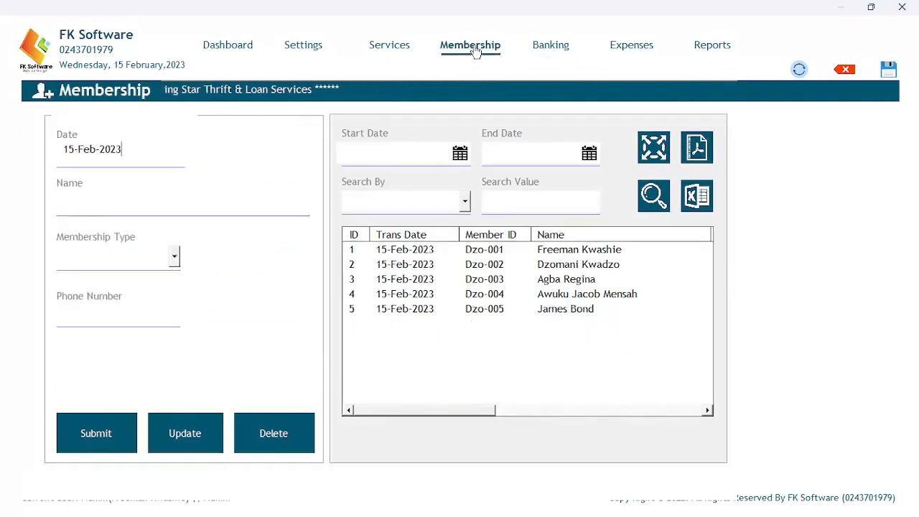
# Review member balances, selecting the ₵600.00 and ₵2,000.00 members, then return to Banking.
pyautogui.moveTo(410, 410); pyautogui.dragTo(632, 400)
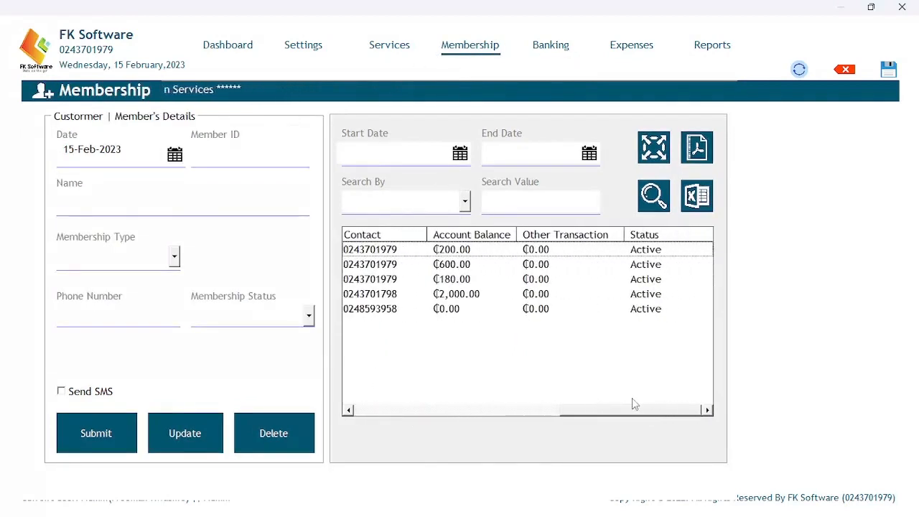
pyautogui.click(450, 266)
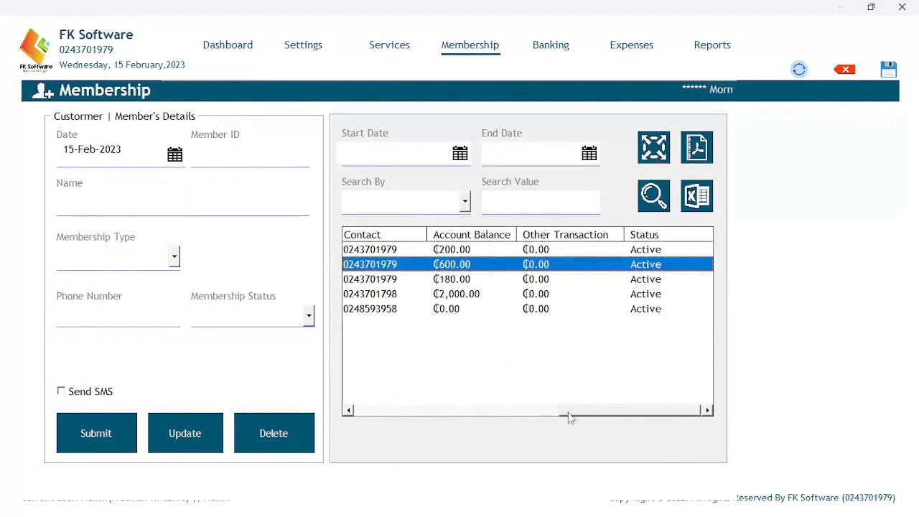
pyautogui.moveTo(568, 416)
pyautogui.mouseDown()
pyautogui.moveTo(383, 411)
pyautogui.moveTo(553, 408)
pyautogui.mouseUp()
pyautogui.click(499, 293)
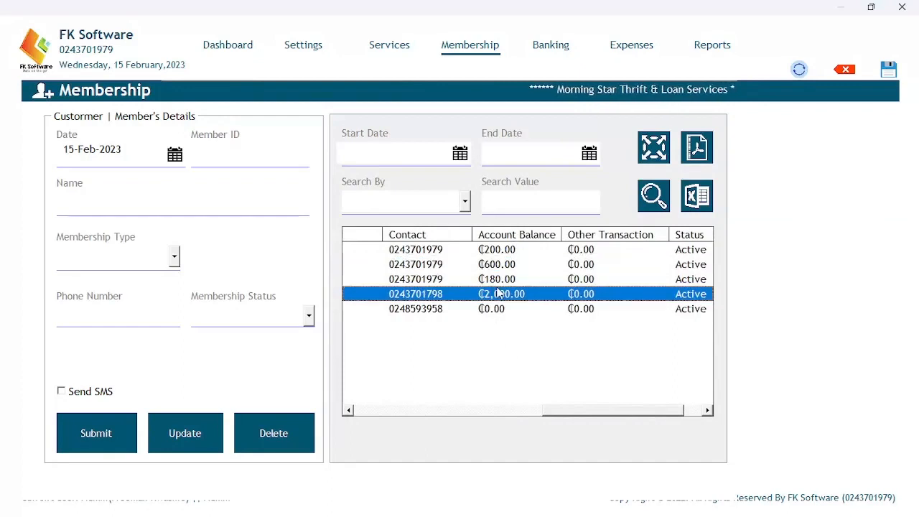
pyautogui.moveTo(550, 414); pyautogui.dragTo(582, 411)
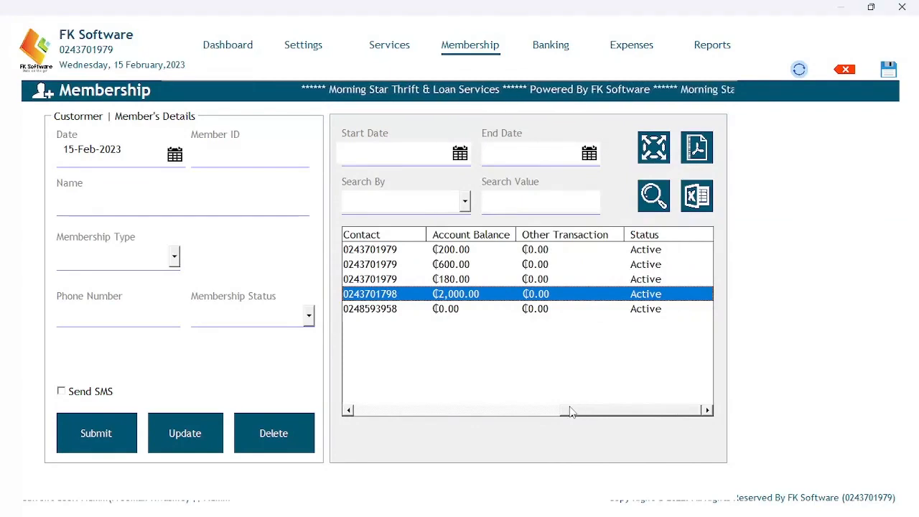
pyautogui.moveTo(572, 416)
pyautogui.mouseDown()
pyautogui.moveTo(502, 410)
pyautogui.moveTo(588, 411)
pyautogui.moveTo(458, 414)
pyautogui.moveTo(572, 413)
pyautogui.mouseUp()
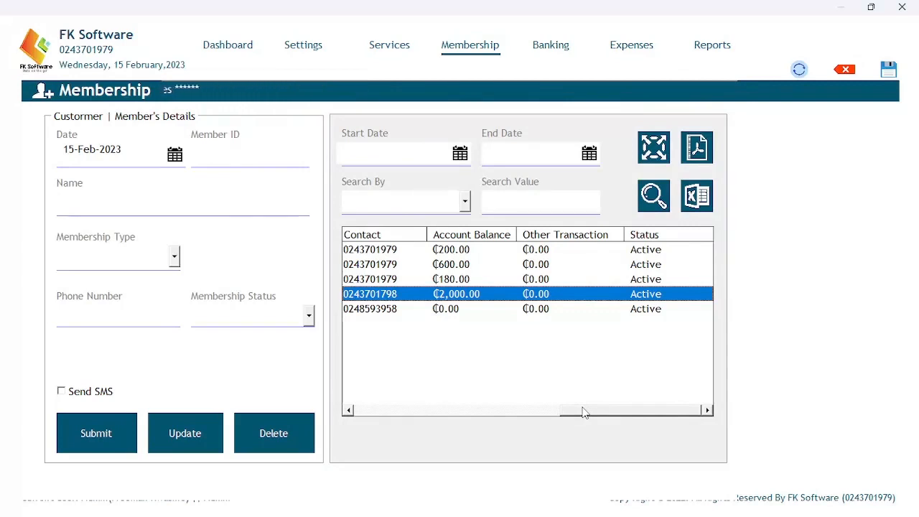
pyautogui.moveTo(583, 412); pyautogui.dragTo(553, 413)
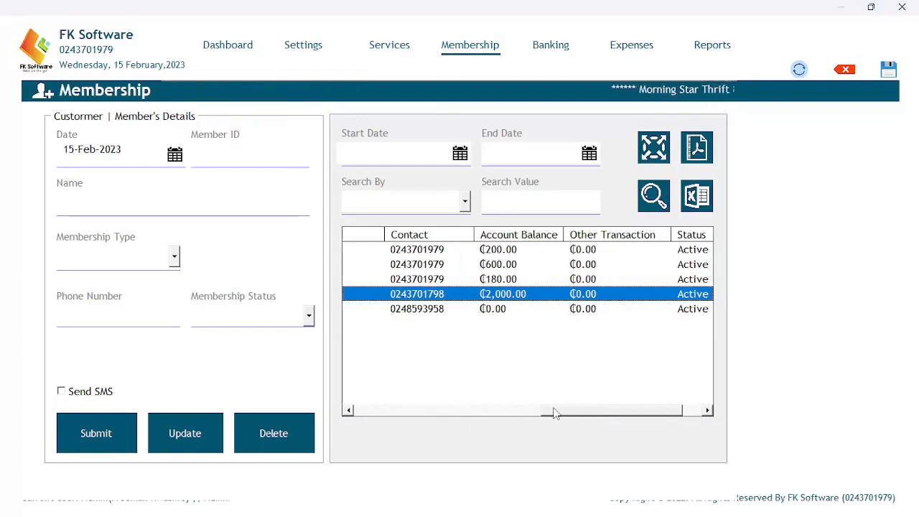
pyautogui.moveTo(553, 412); pyautogui.dragTo(572, 410)
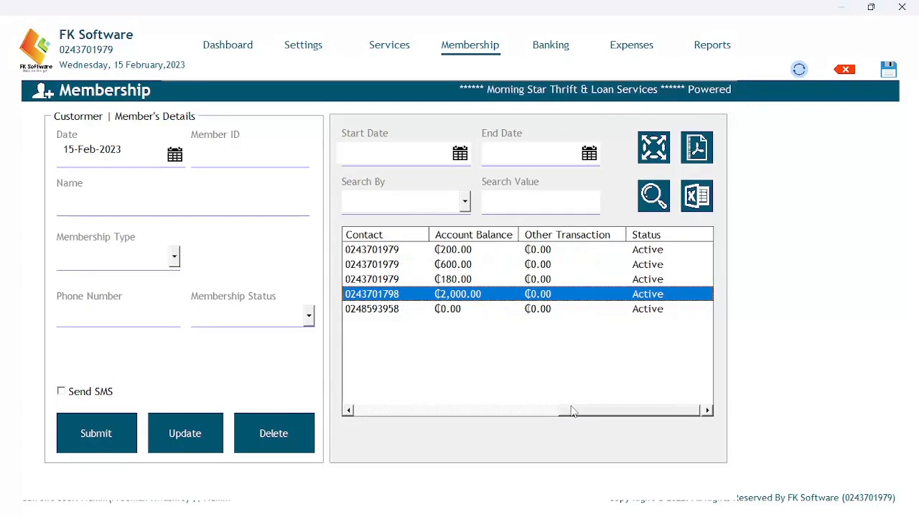
pyautogui.moveTo(572, 410); pyautogui.dragTo(342, 394)
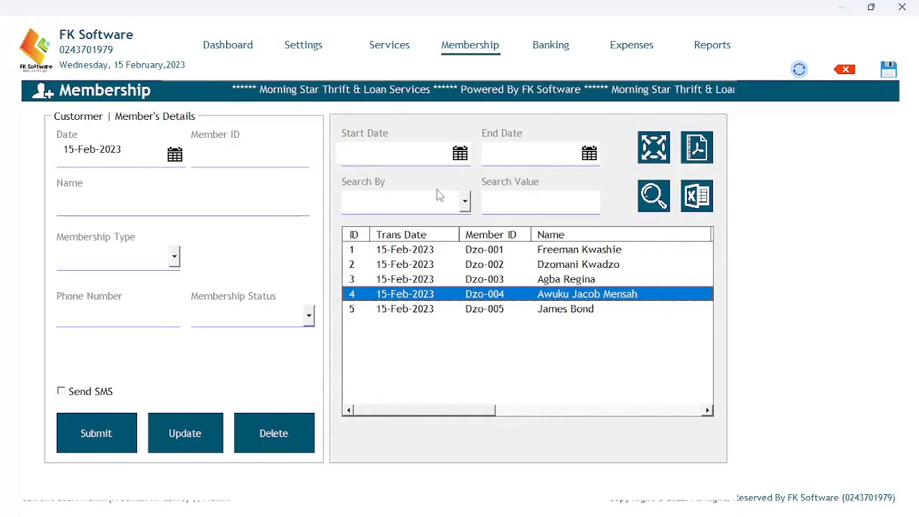
pyautogui.click(547, 45)
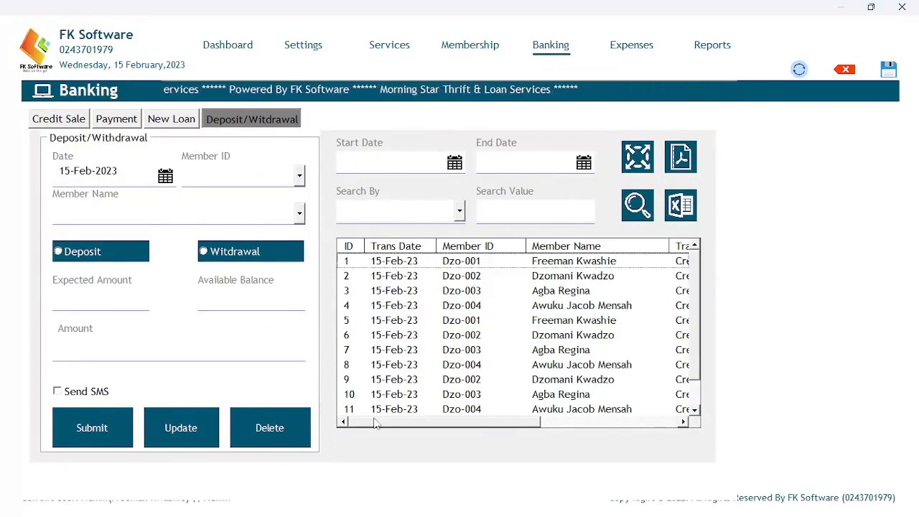
# Return to Membership and scroll the member grid to show membership types and Share counts.
pyautogui.moveTo(373, 422); pyautogui.dragTo(435, 423)
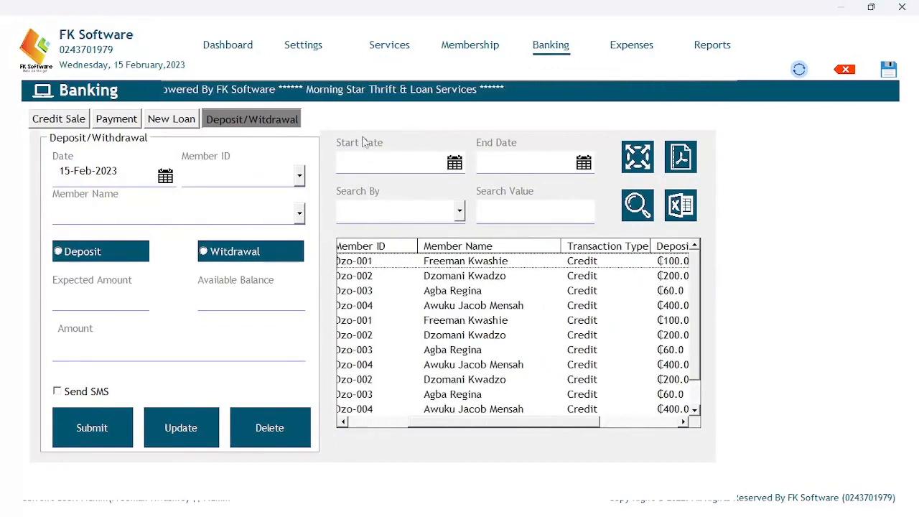
pyautogui.click(465, 46)
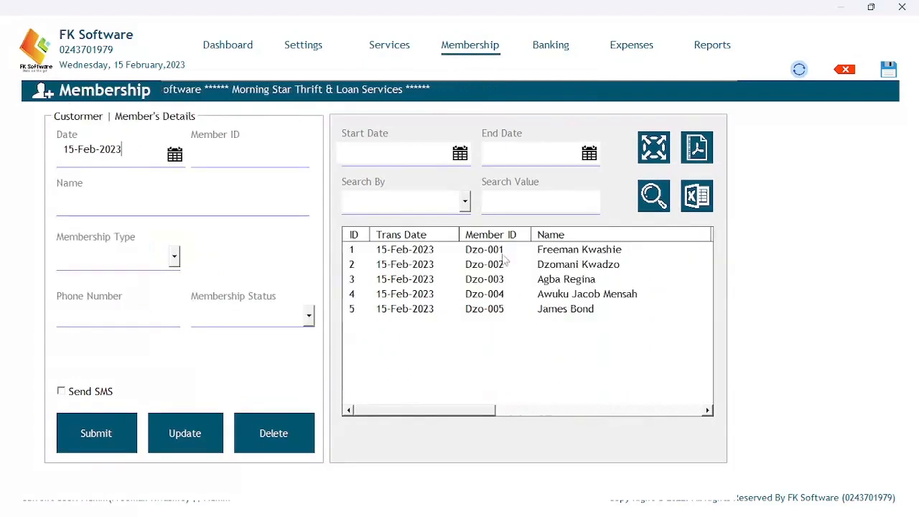
pyautogui.moveTo(404, 412); pyautogui.dragTo(346, 407)
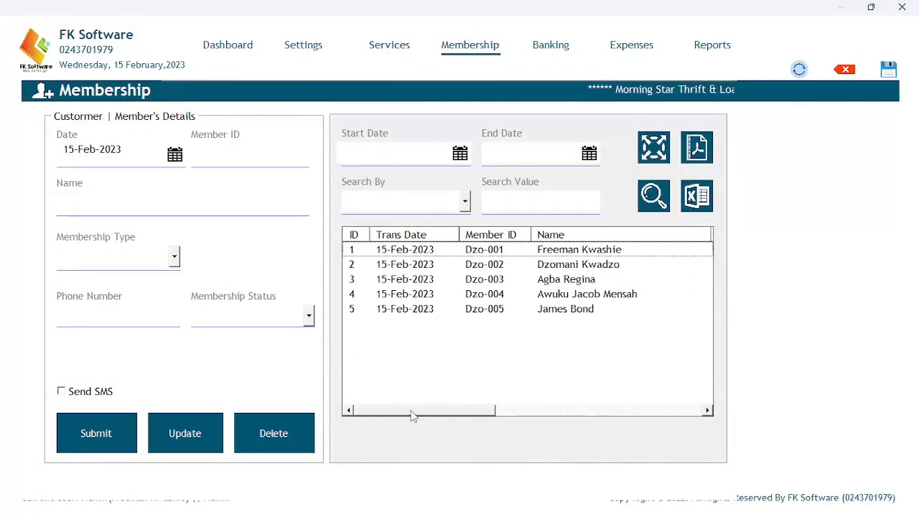
pyautogui.moveTo(413, 416); pyautogui.dragTo(473, 399)
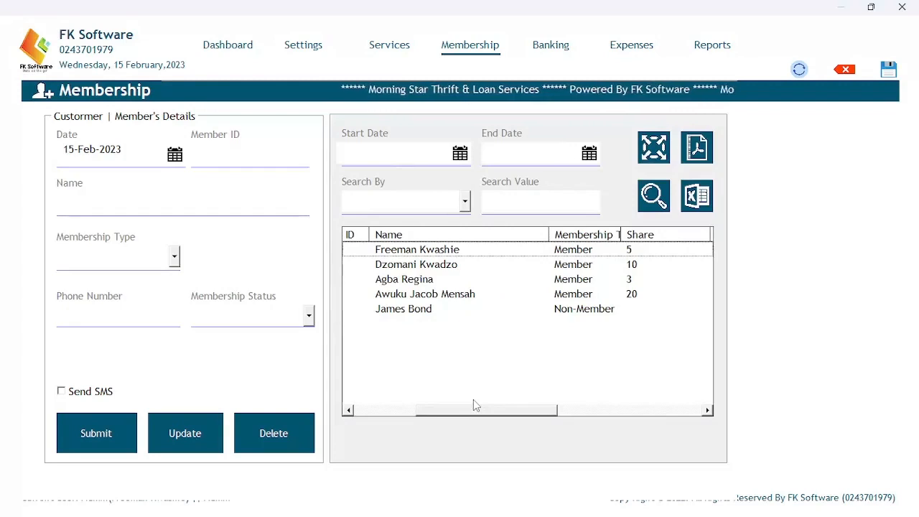
# Change Dzo-004's Total Share Bought from 20 to 10, update it, and verify in the list.
pyautogui.click(559, 297)
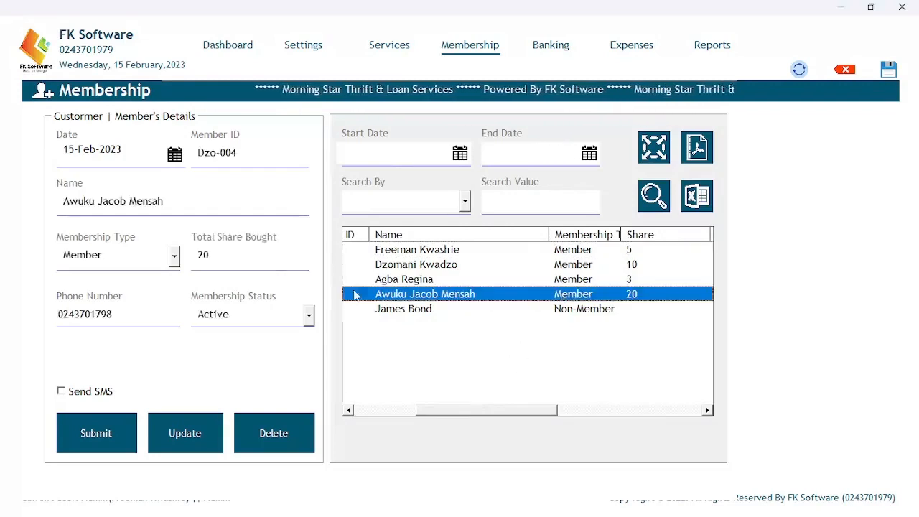
pyautogui.click(209, 256)
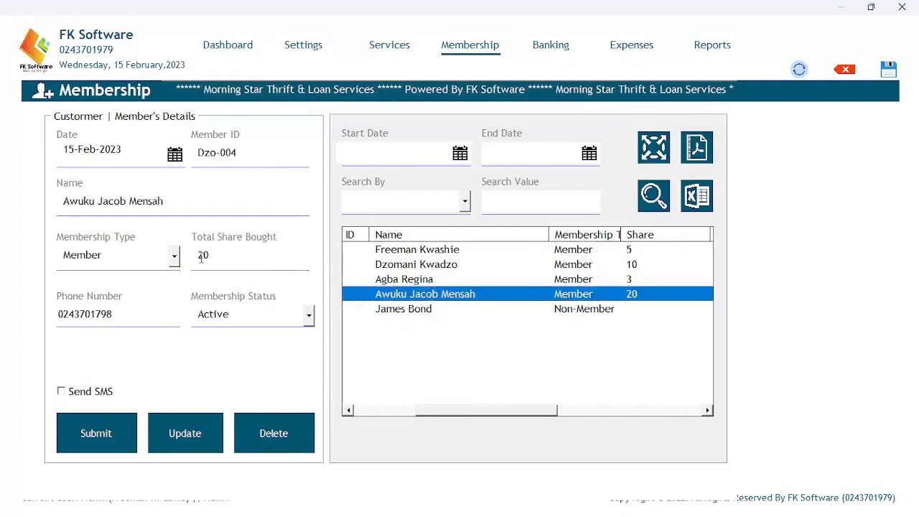
pyautogui.press('BackSpace')
pyautogui.write('1')
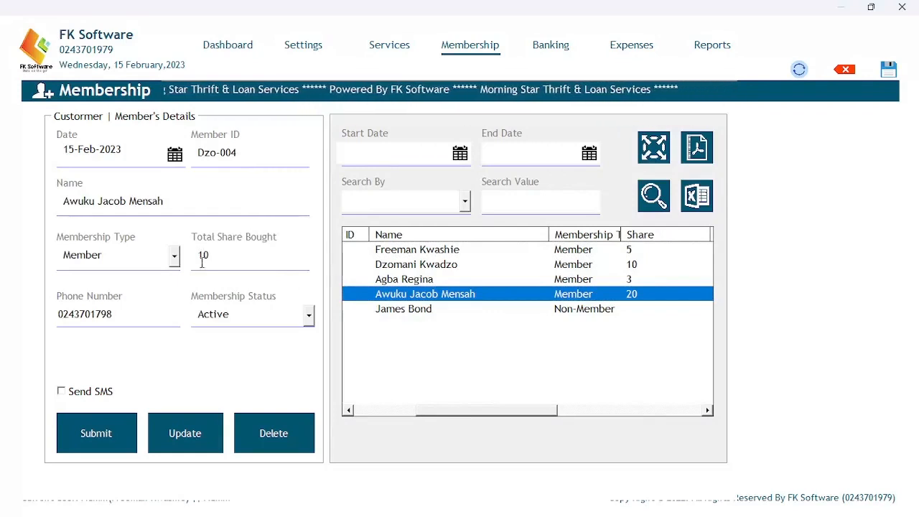
pyautogui.click(213, 404)
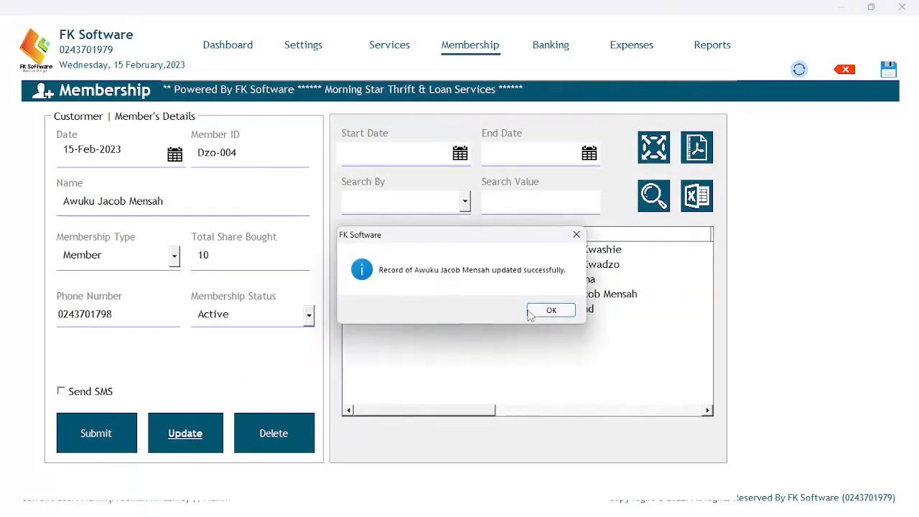
pyautogui.click(531, 313)
pyautogui.moveTo(397, 410); pyautogui.dragTo(293, 404)
pyautogui.click(492, 296)
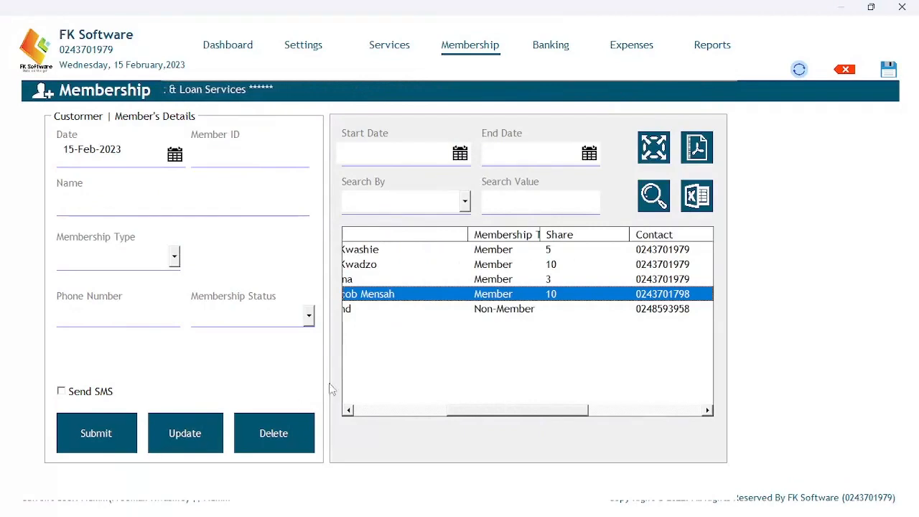
pyautogui.moveTo(461, 419); pyautogui.dragTo(350, 411)
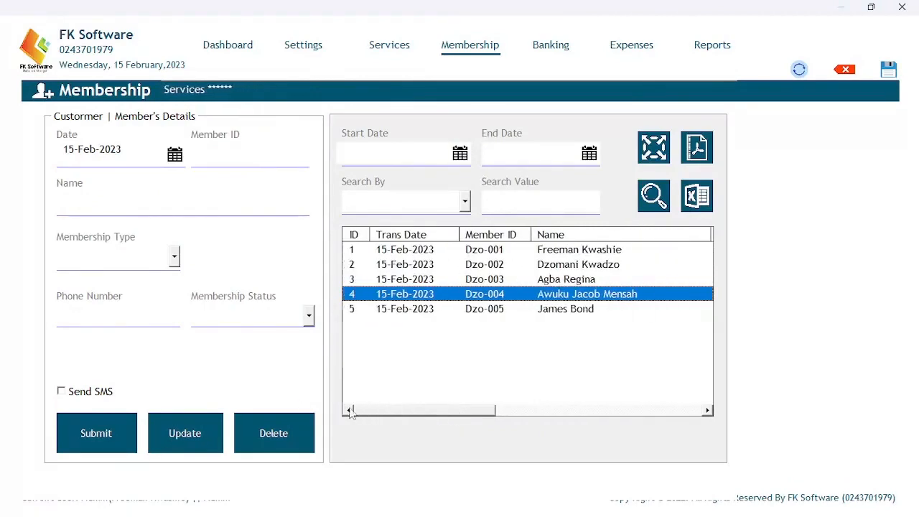
# Record a 1000 withdrawal for Dzo-004, which appears as Debit row 14.
pyautogui.click(544, 48)
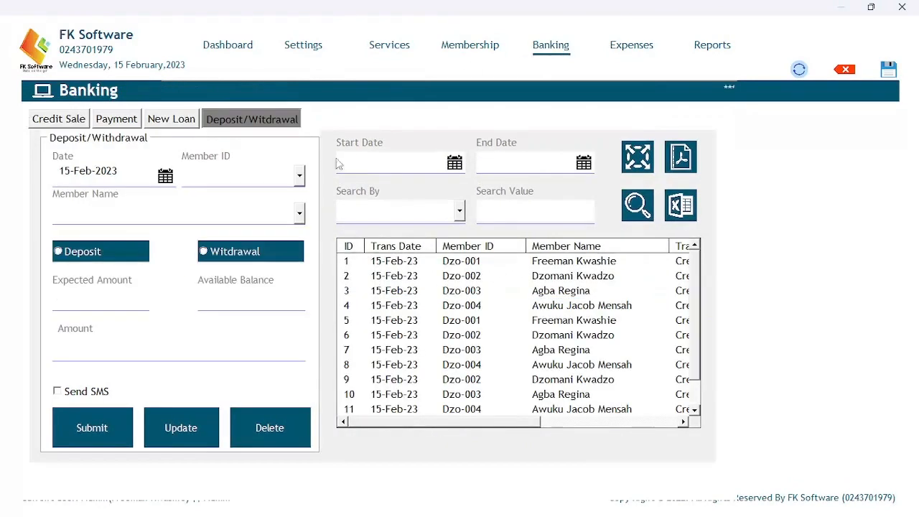
pyautogui.click(294, 183)
pyautogui.click(231, 238)
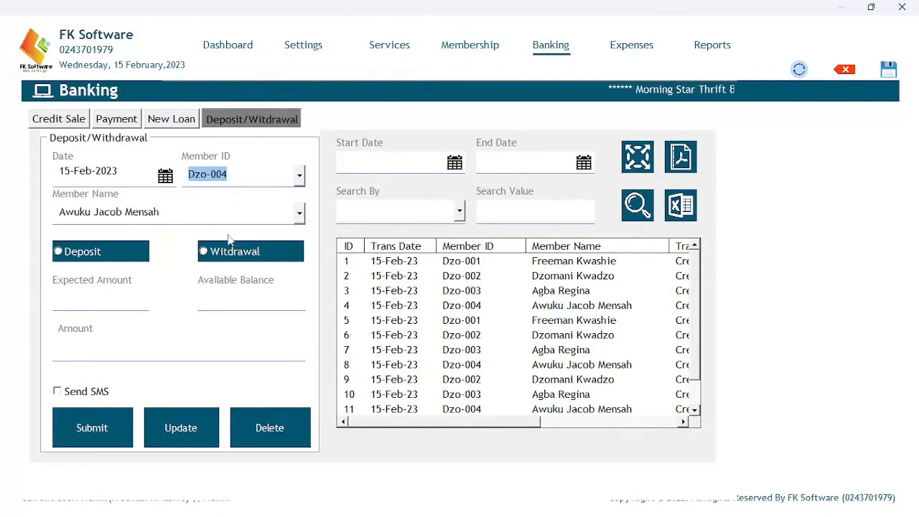
pyautogui.click(204, 253)
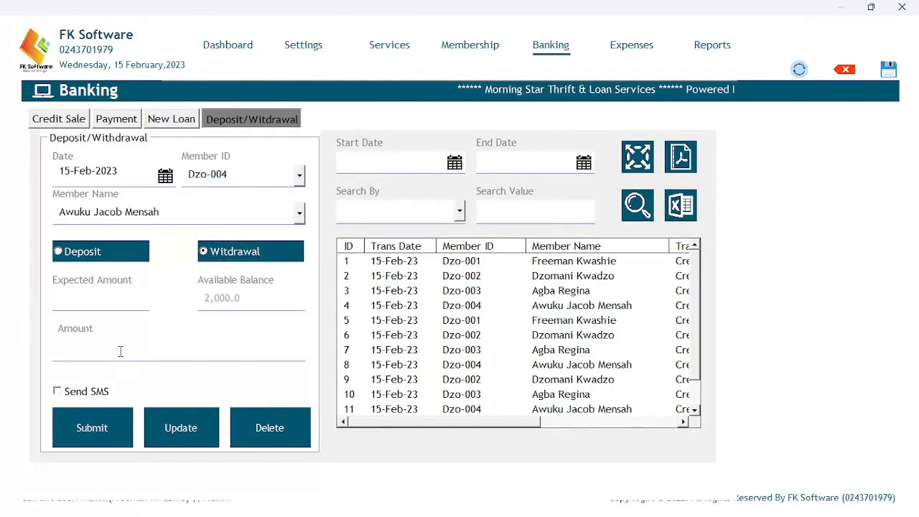
pyautogui.write('100')
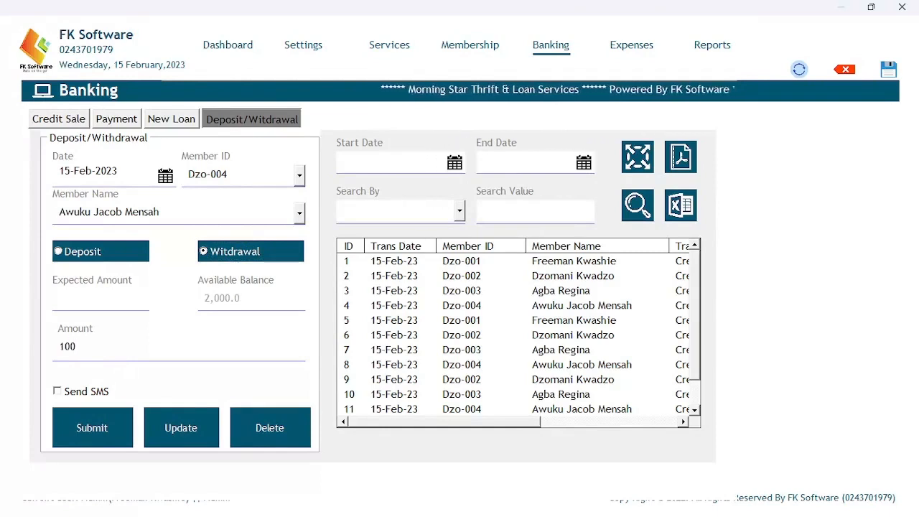
pyautogui.write('0')
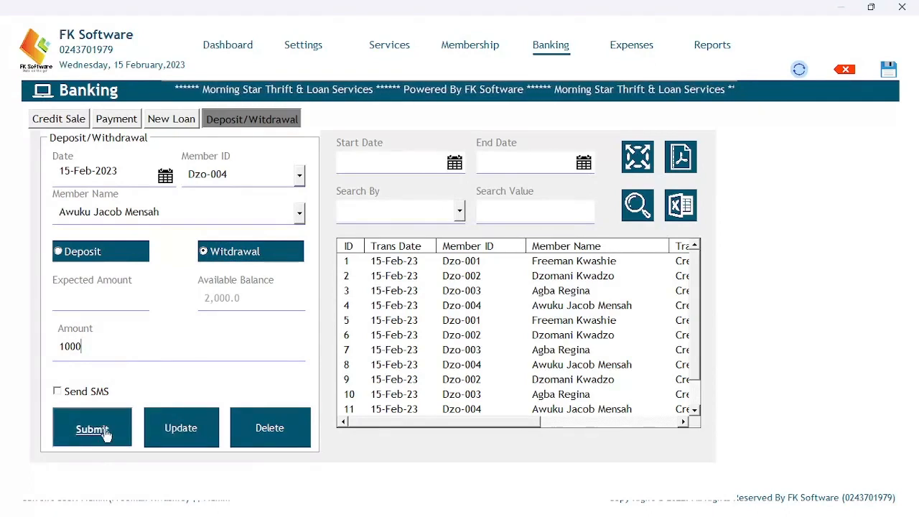
pyautogui.click(153, 415)
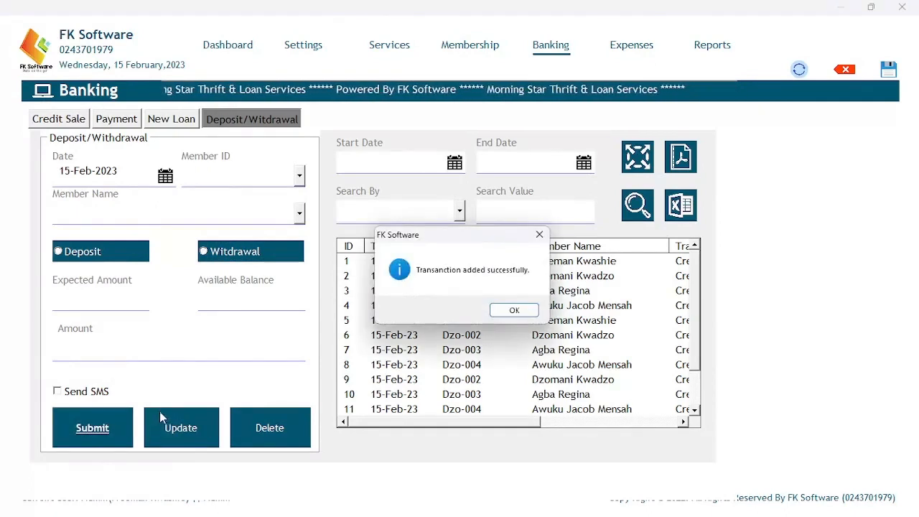
pyautogui.click(513, 309)
pyautogui.scroll(-1, 631, 331)
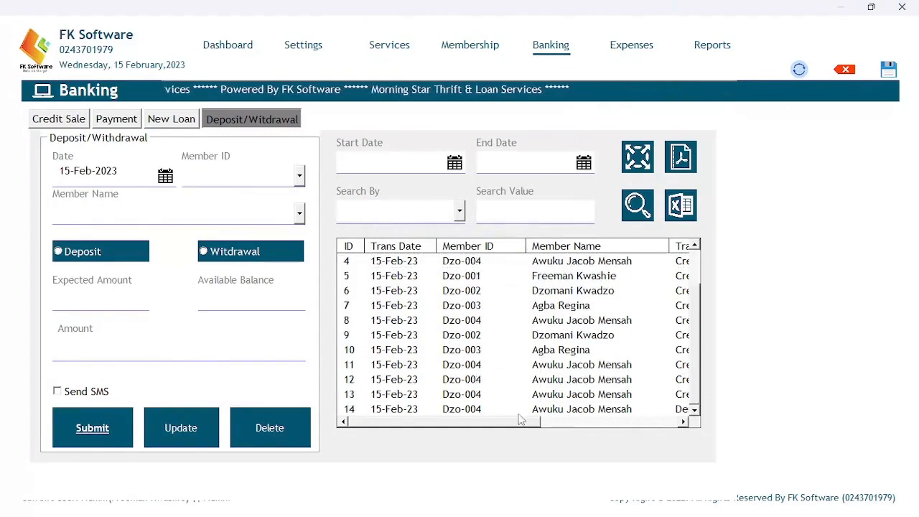
pyautogui.moveTo(504, 428); pyautogui.dragTo(645, 427)
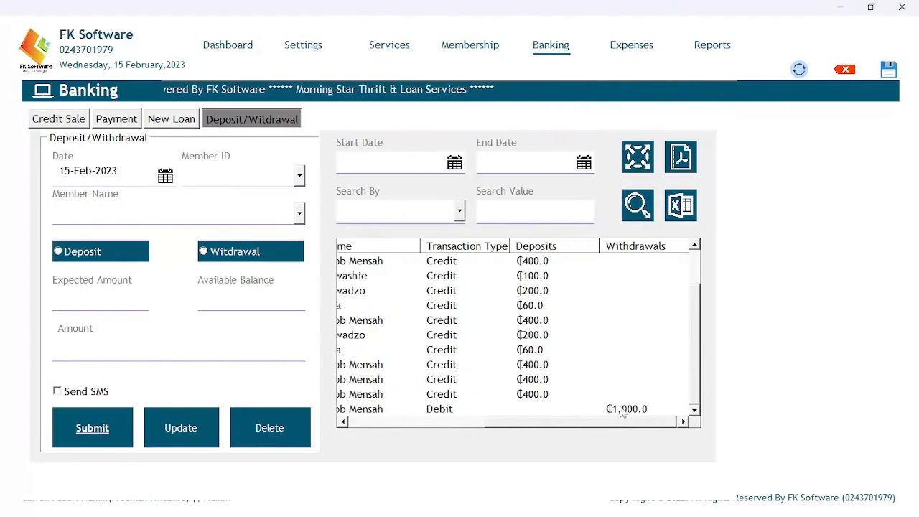
pyautogui.click(622, 410)
pyautogui.moveTo(553, 427); pyautogui.dragTo(385, 426)
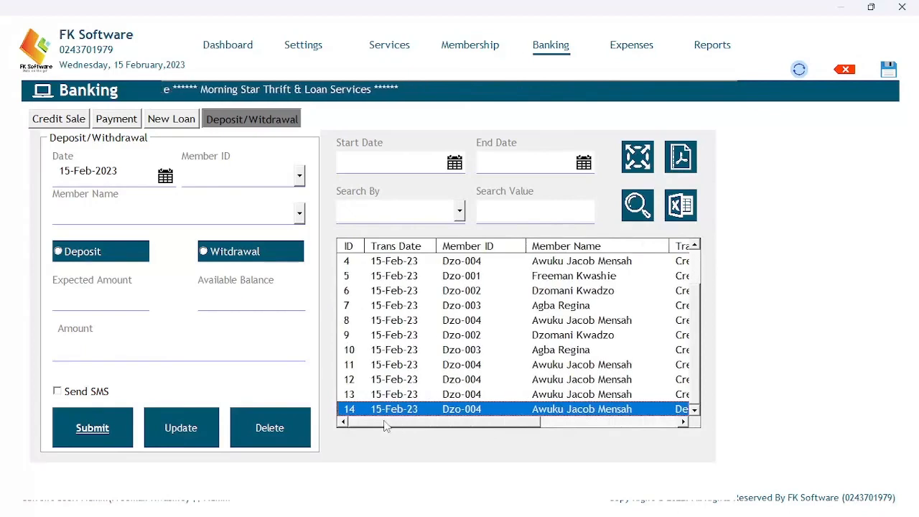
pyautogui.click(451, 45)
pyautogui.moveTo(393, 413); pyautogui.dragTo(629, 409)
pyautogui.click(503, 309)
pyautogui.click(502, 298)
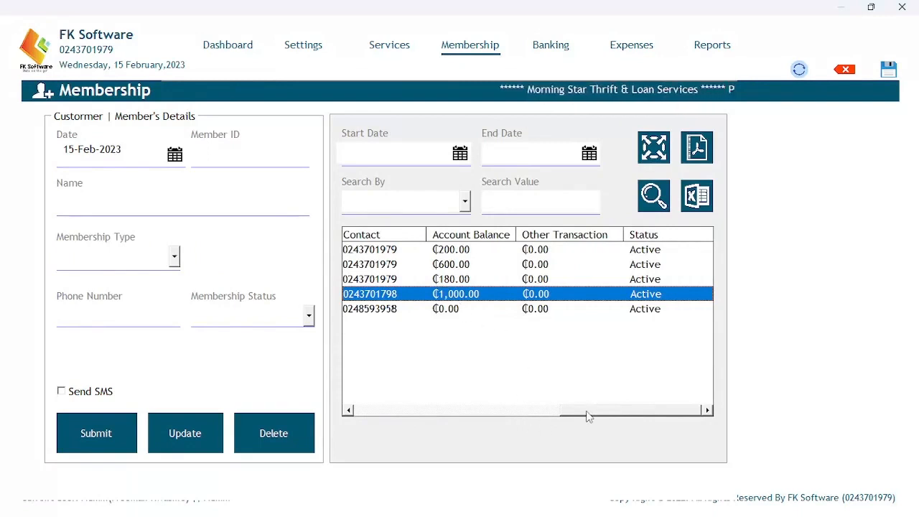
pyautogui.moveTo(587, 417); pyautogui.dragTo(353, 416)
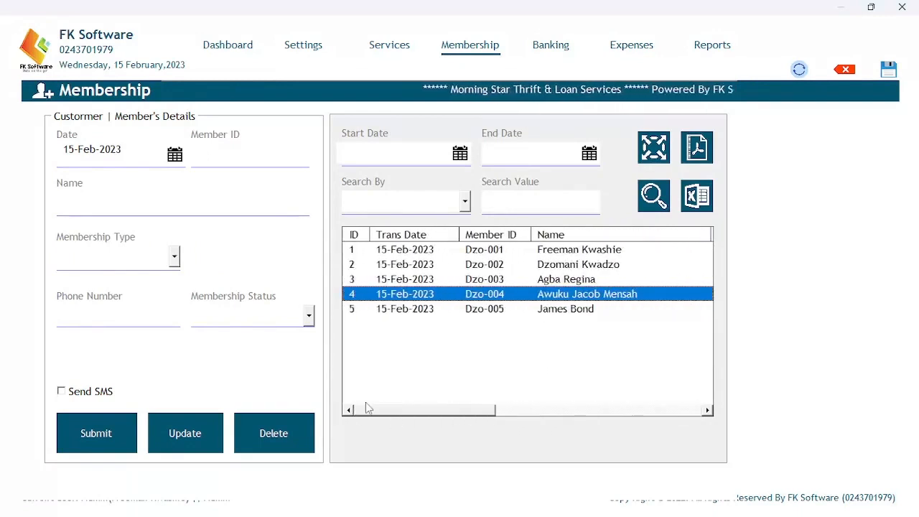
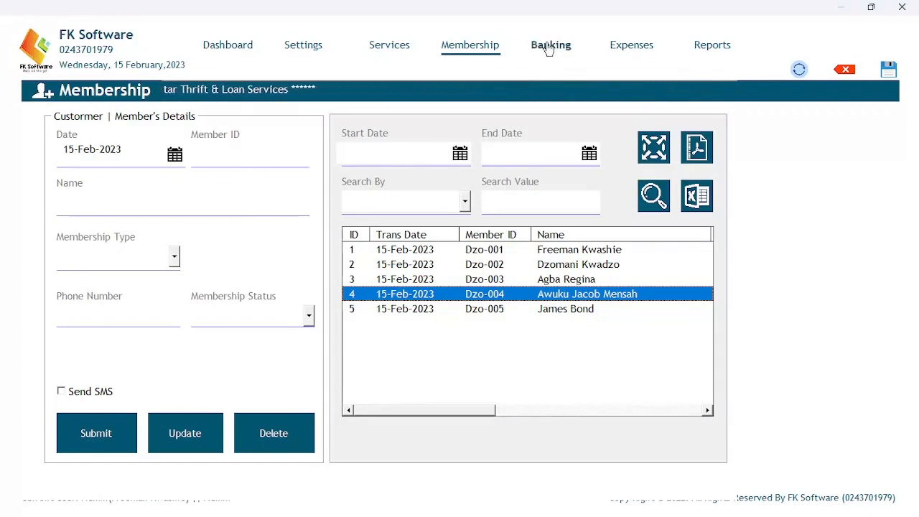
# Switch to the Banking module to show the Deposit/Withdrawal form and transactions list.
pyautogui.click(552, 45)
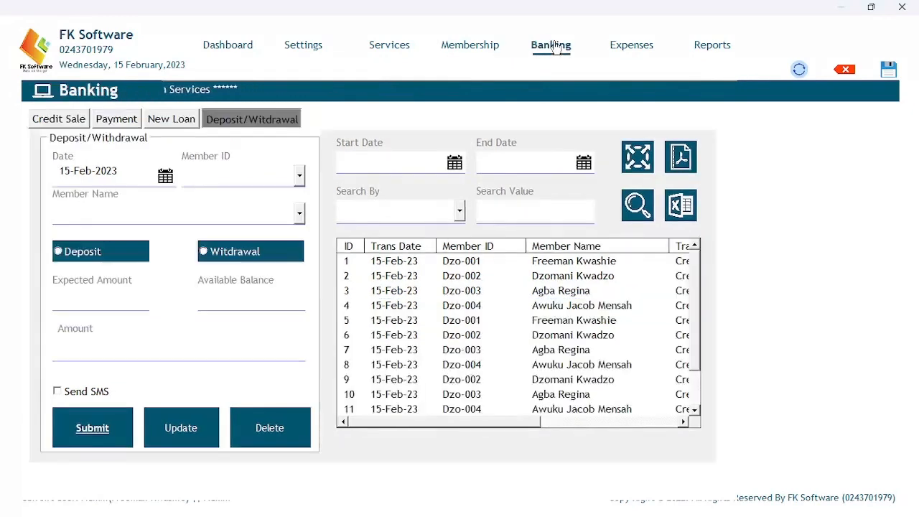
# Submit a 200 Member Loan for the first member, giving 10.0 interest and 210.0 total.
pyautogui.click(182, 122)
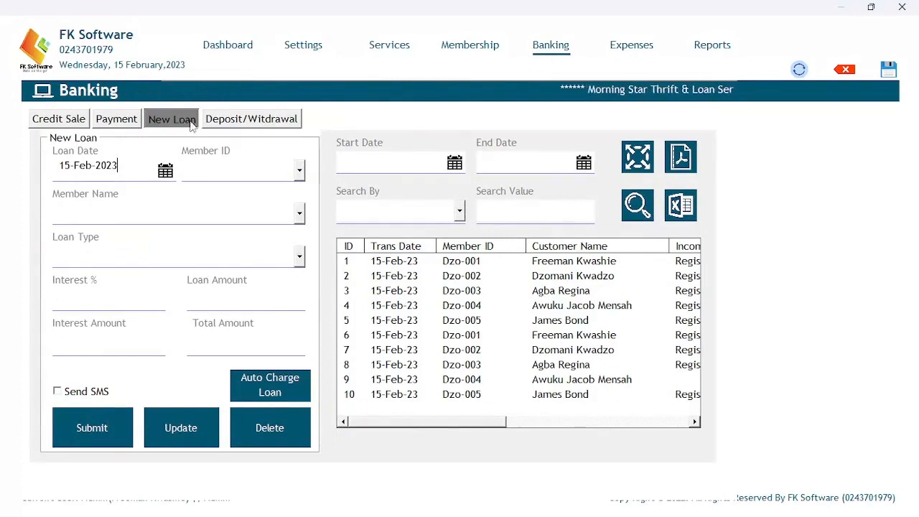
pyautogui.click(300, 172)
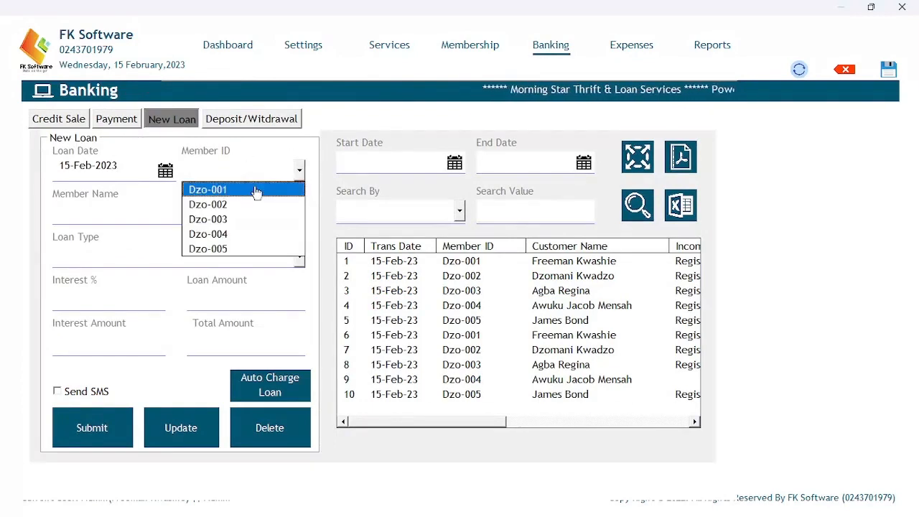
pyautogui.click(256, 191)
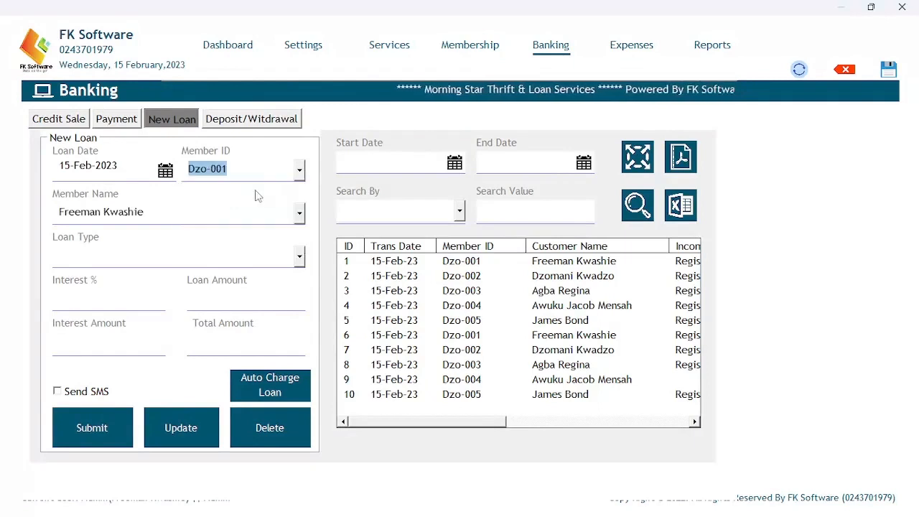
pyautogui.click(298, 256)
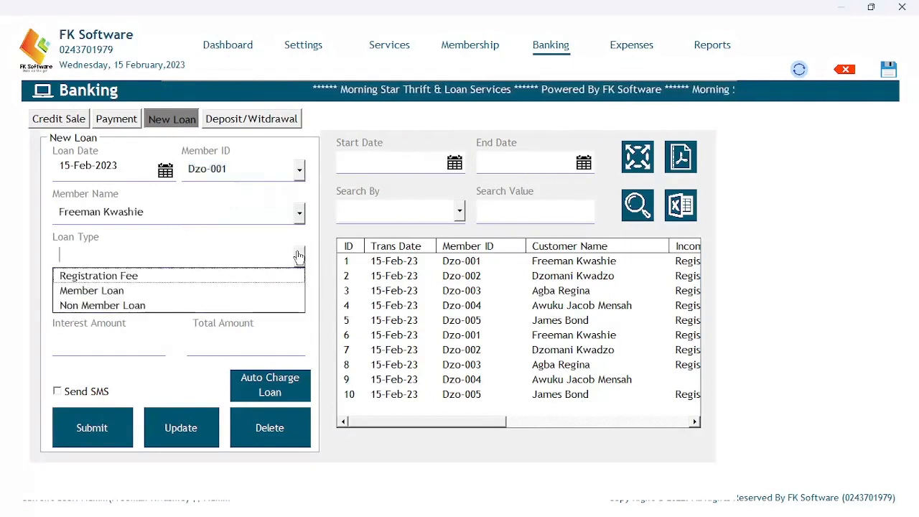
pyautogui.click(110, 295)
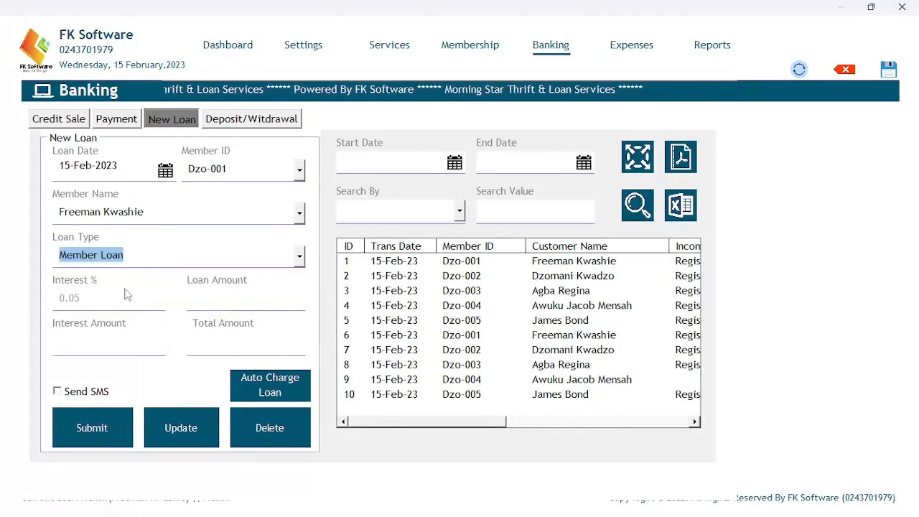
pyautogui.click(209, 300)
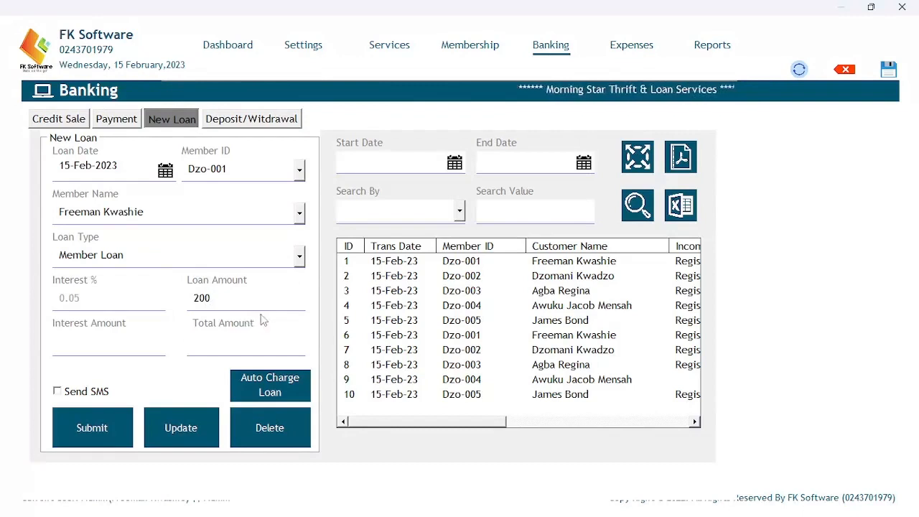
pyautogui.press('Tab')
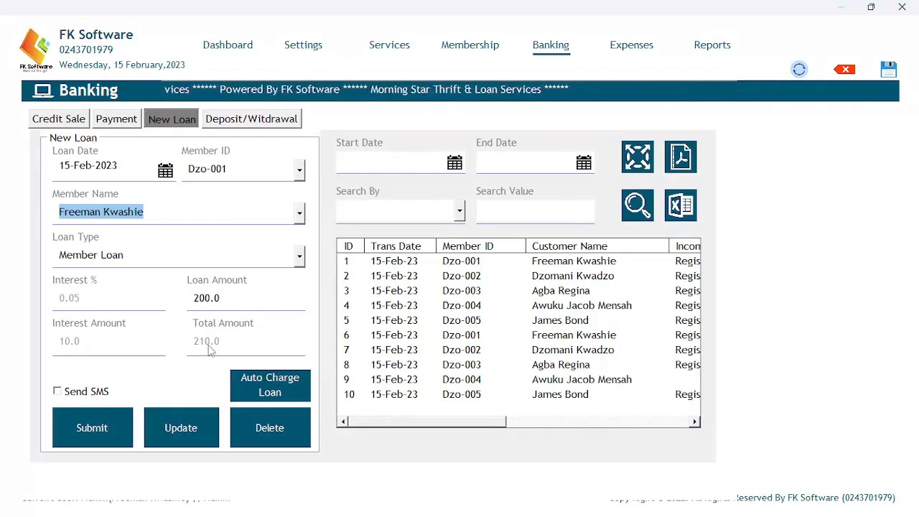
pyautogui.click(69, 395)
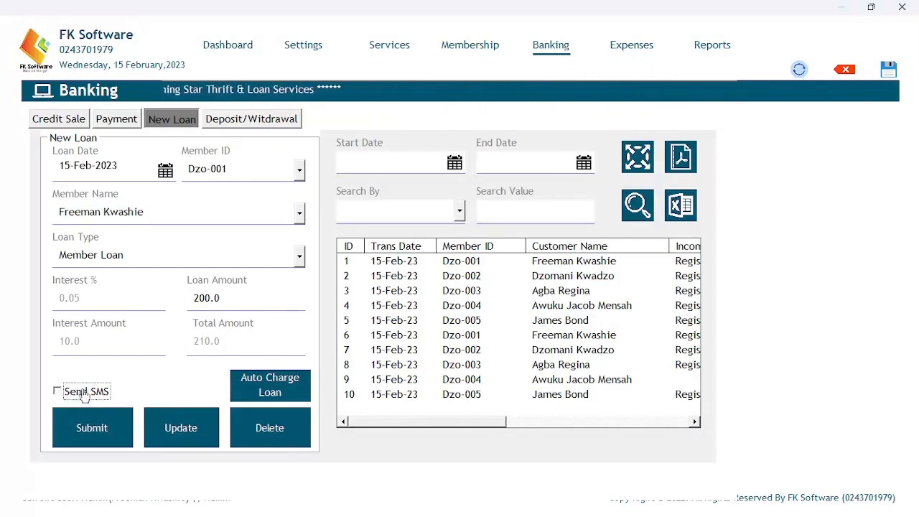
pyautogui.click(92, 423)
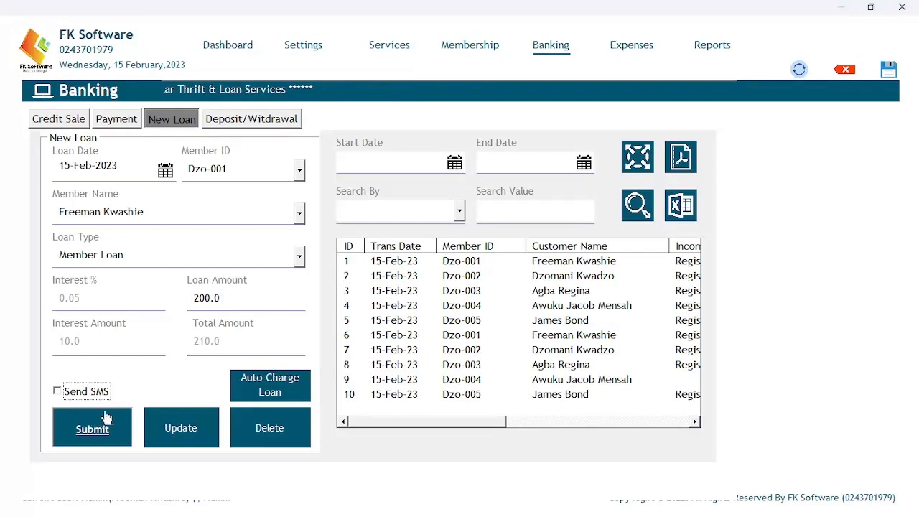
pyautogui.click(552, 311)
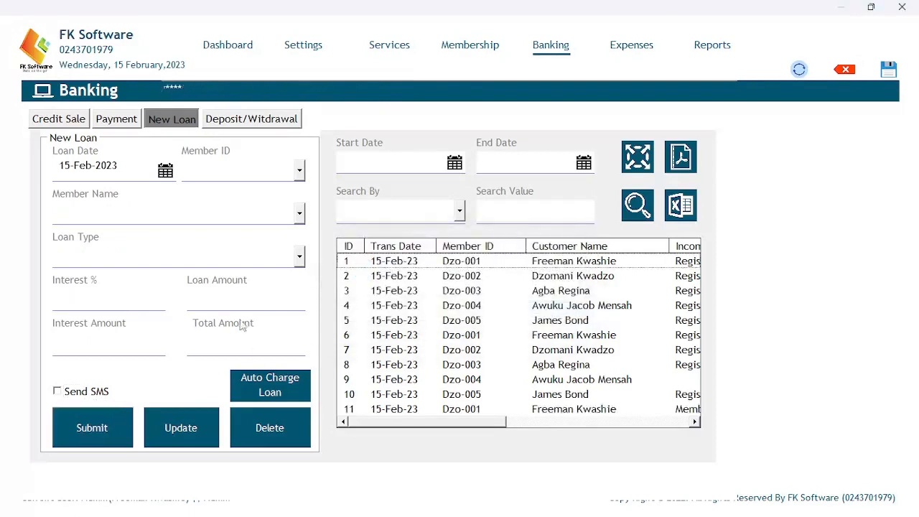
# Submit a 1000 Member Loan for the fifth member, with 50.0 interest and 1,050.0 total.
pyautogui.click(299, 171)
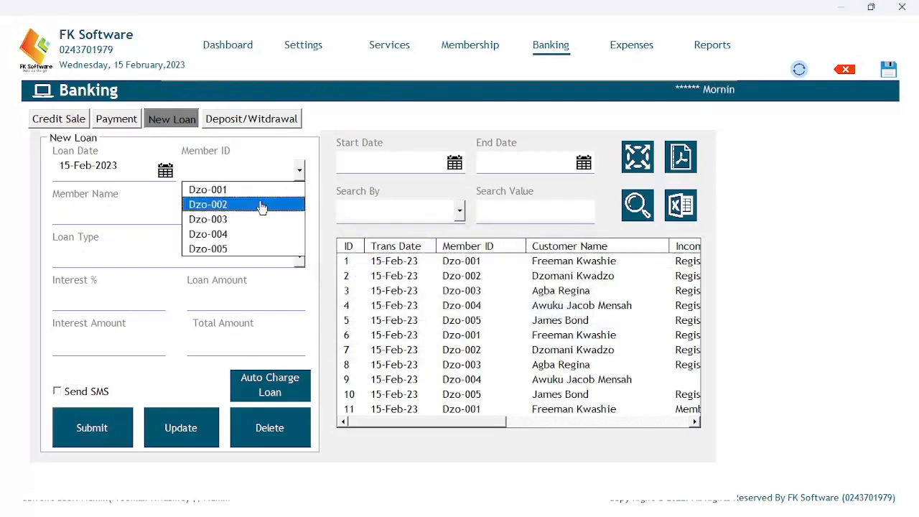
pyautogui.click(221, 249)
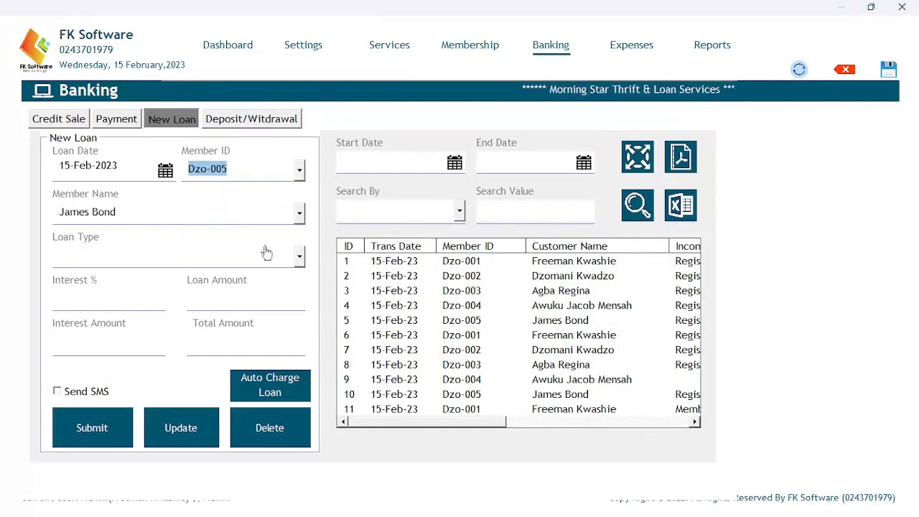
pyautogui.click(299, 257)
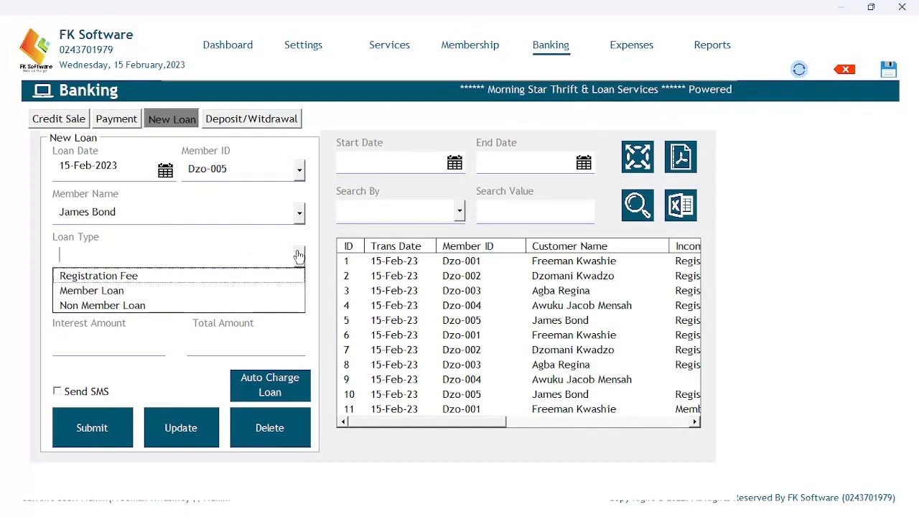
pyautogui.click(164, 296)
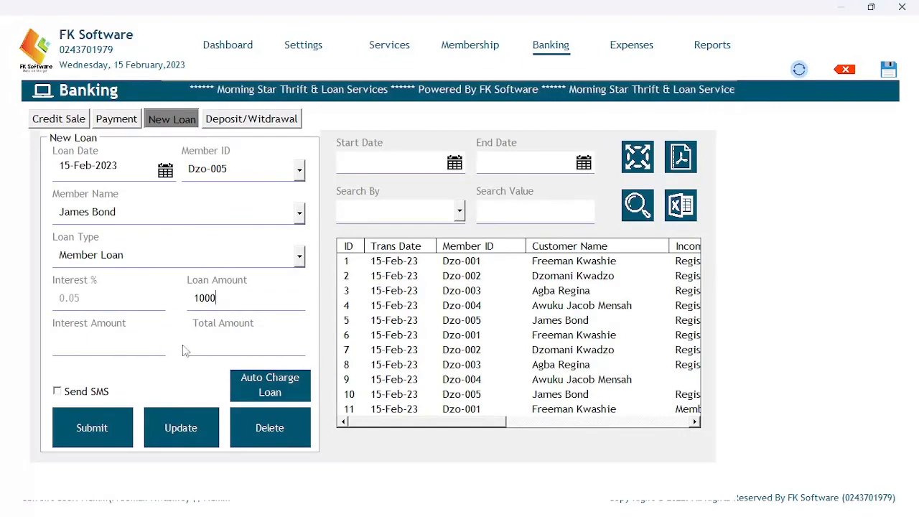
pyautogui.press('Tab')
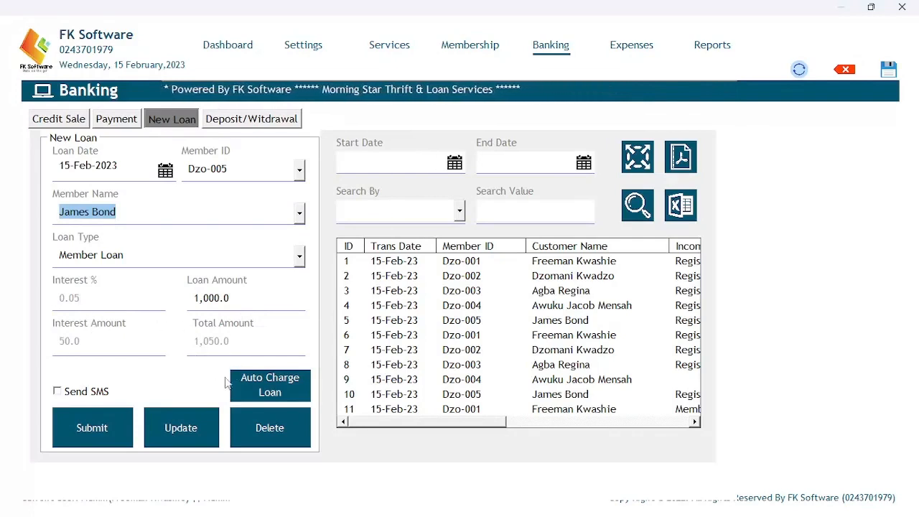
pyautogui.click(80, 424)
pyautogui.click(531, 313)
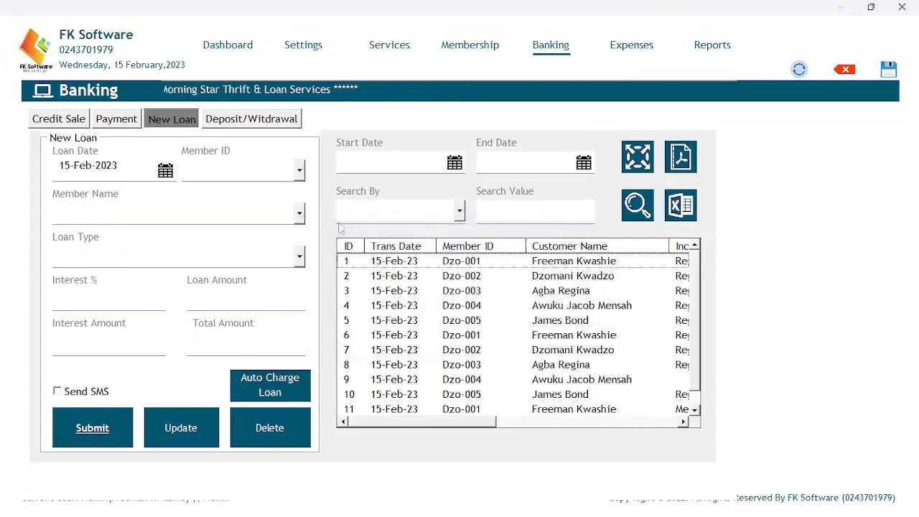
# Submit a 1000 Non Member Loan for the fourth member, with 100.0 interest and 1,100.0 total.
pyautogui.click(300, 171)
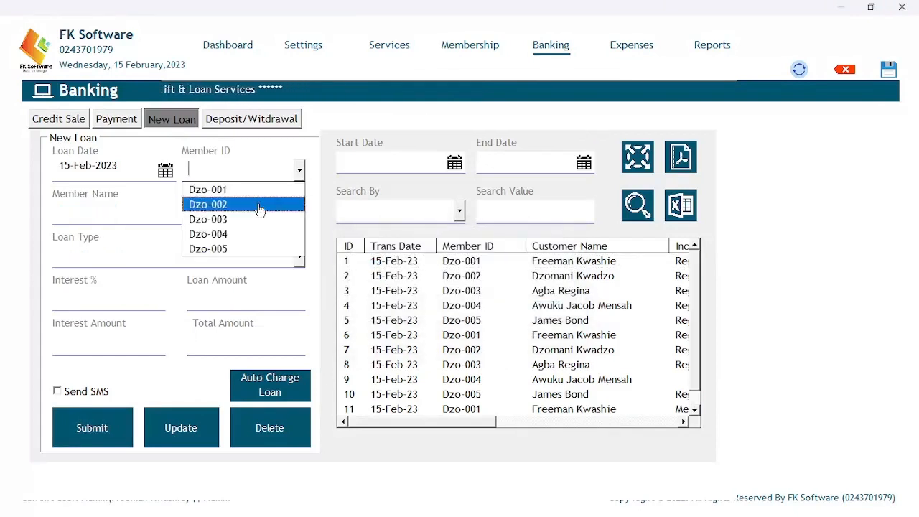
pyautogui.click(240, 234)
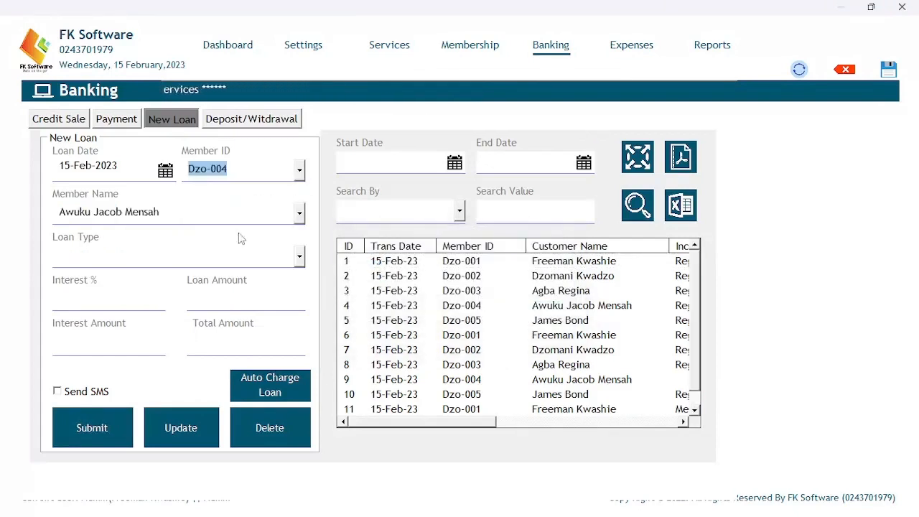
pyautogui.click(298, 255)
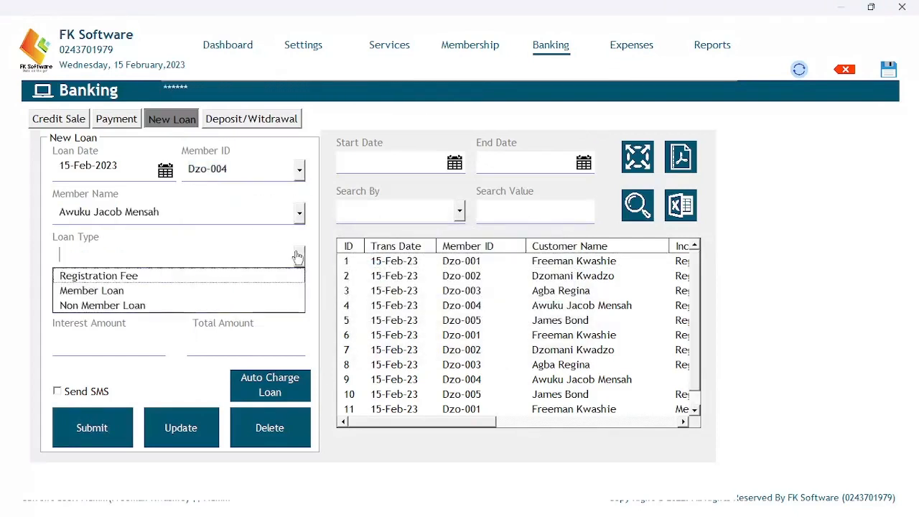
pyautogui.click(149, 306)
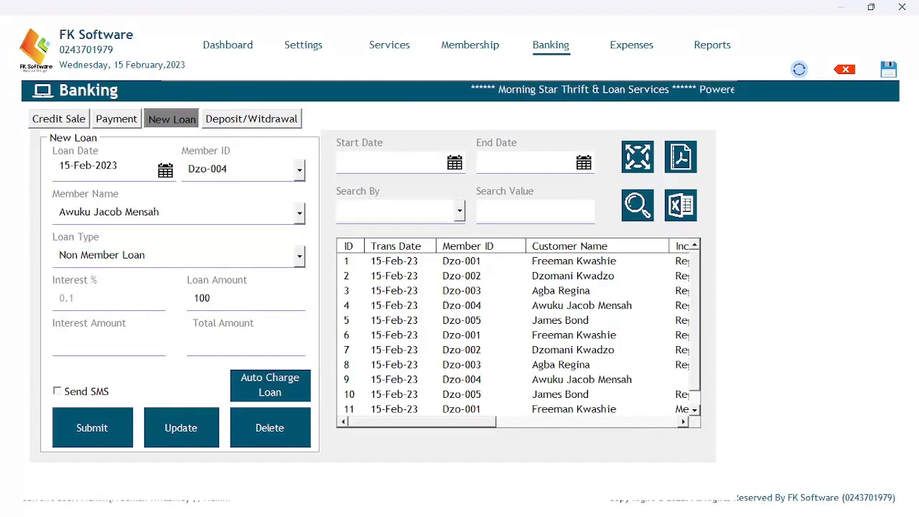
pyautogui.press('Tab')
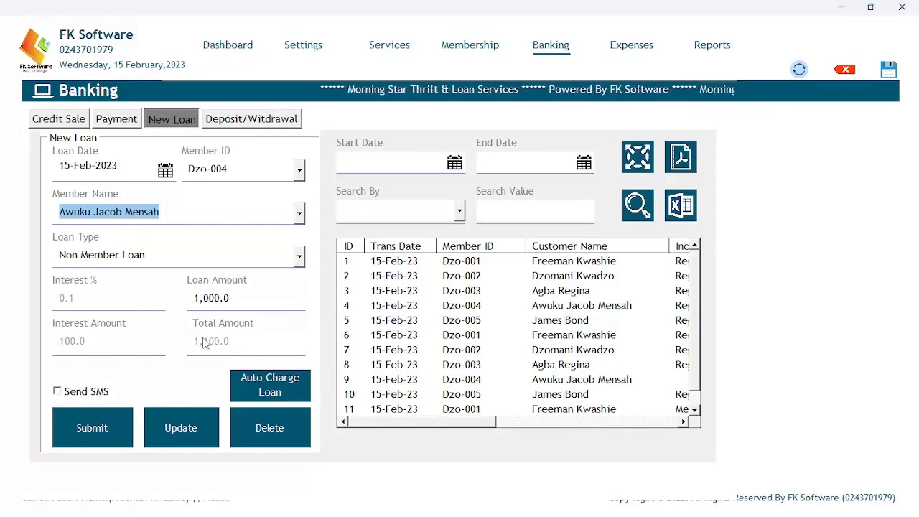
pyautogui.click(105, 422)
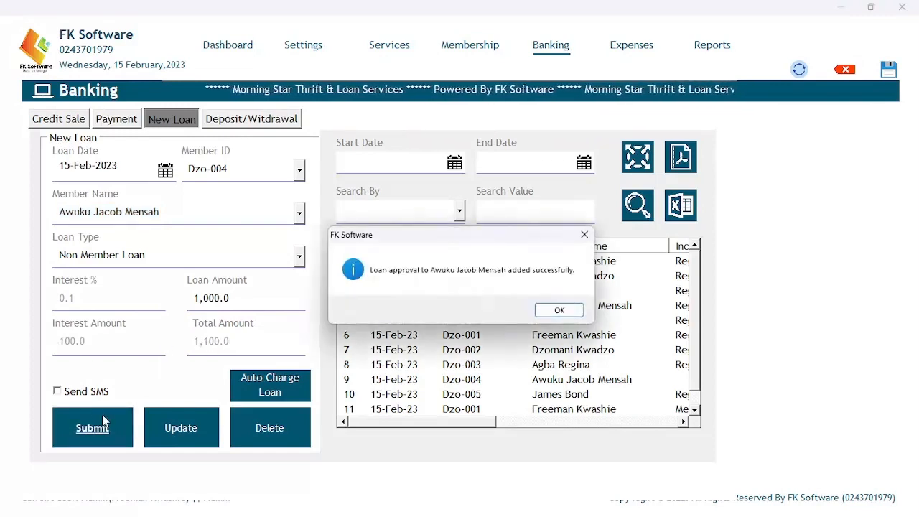
pyautogui.click(557, 310)
pyautogui.moveTo(379, 422)
pyautogui.mouseDown()
pyautogui.moveTo(617, 421)
pyautogui.moveTo(372, 422)
pyautogui.mouseUp()
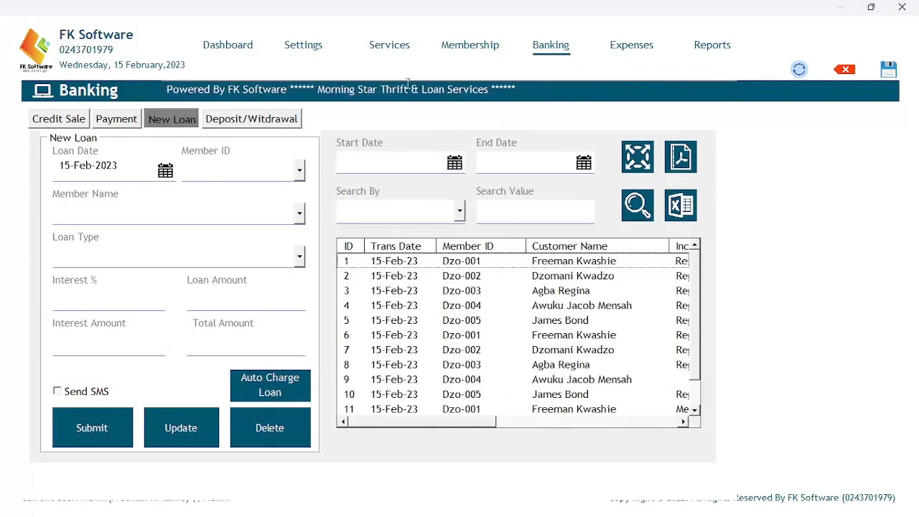
pyautogui.click(469, 47)
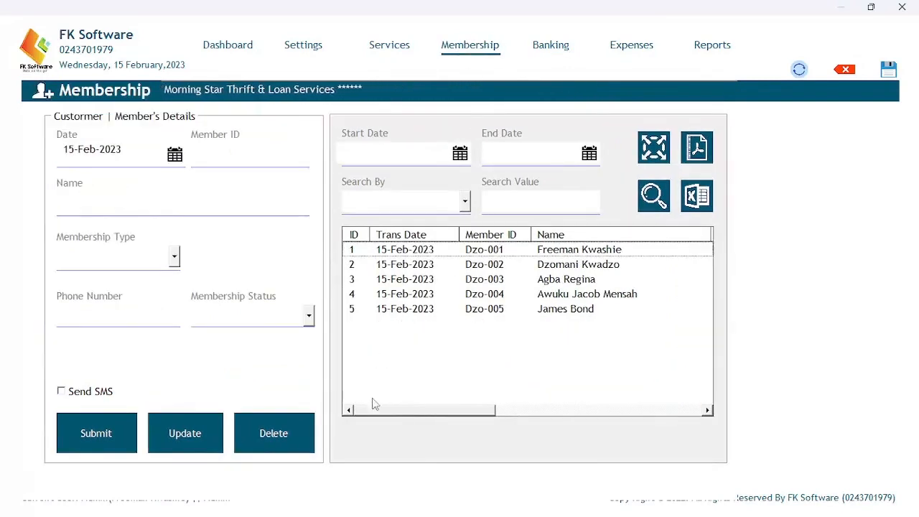
pyautogui.moveTo(372, 417); pyautogui.dragTo(583, 407)
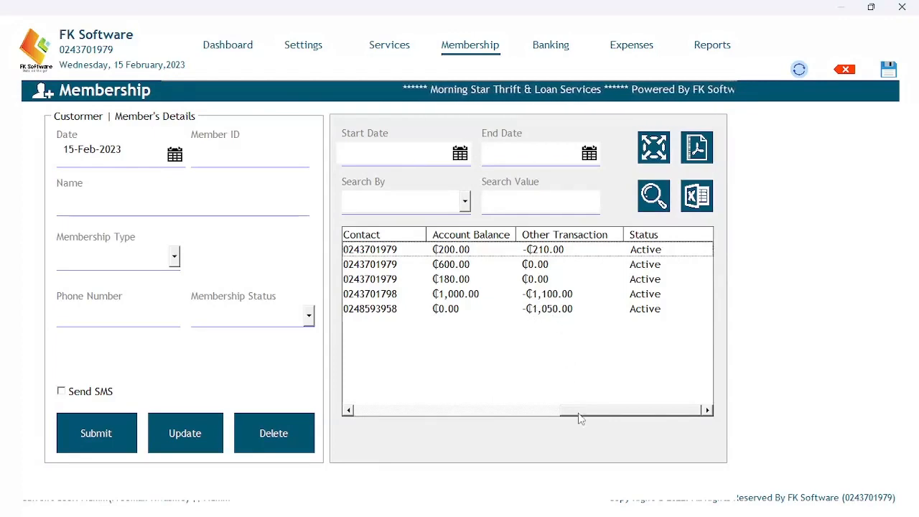
pyautogui.moveTo(579, 410); pyautogui.dragTo(340, 390)
pyautogui.click(546, 47)
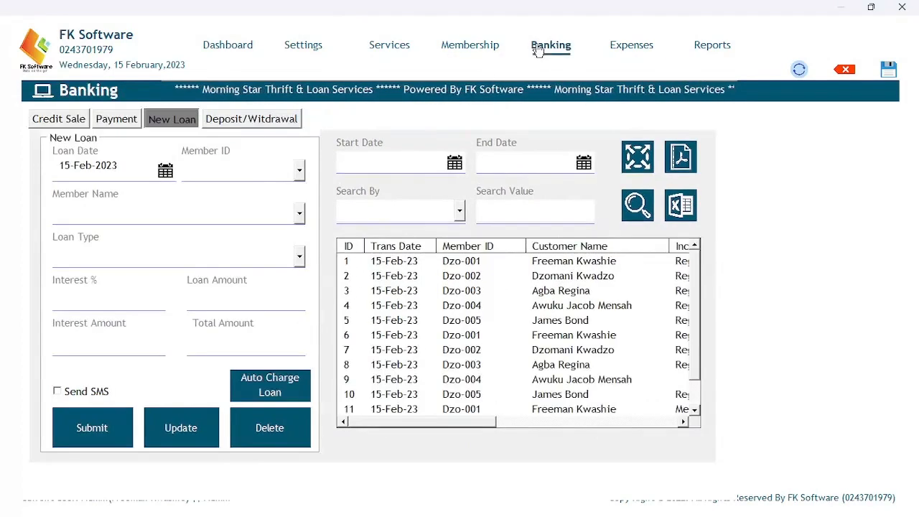
# Pick the first member on the New Loan form, then switch to the Payment form.
pyautogui.click(298, 170)
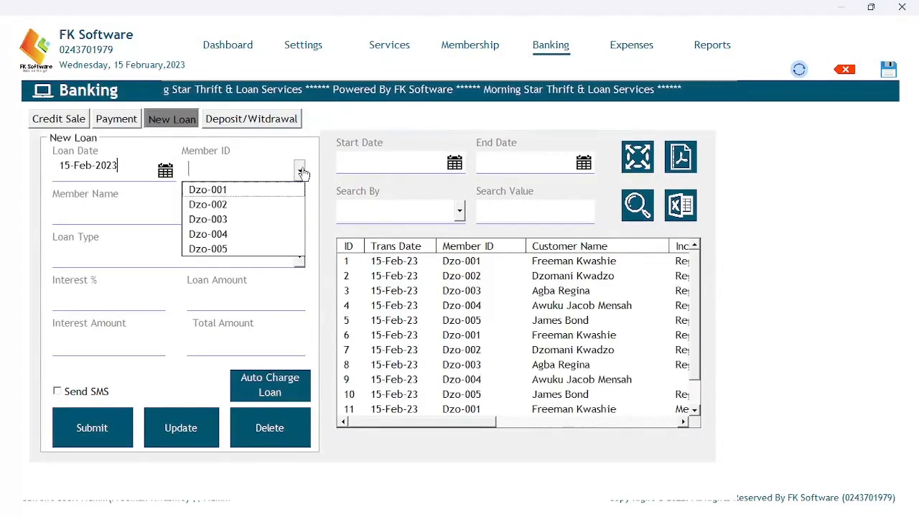
pyautogui.click(256, 191)
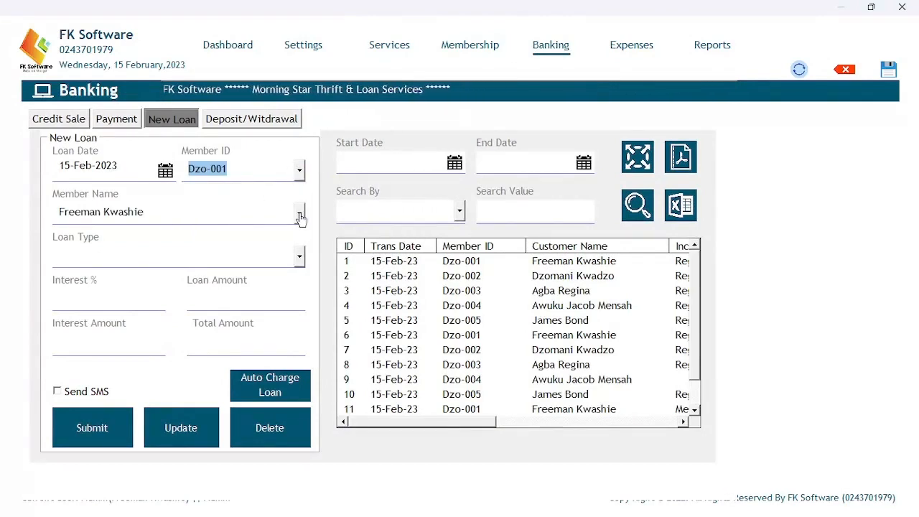
pyautogui.click(300, 257)
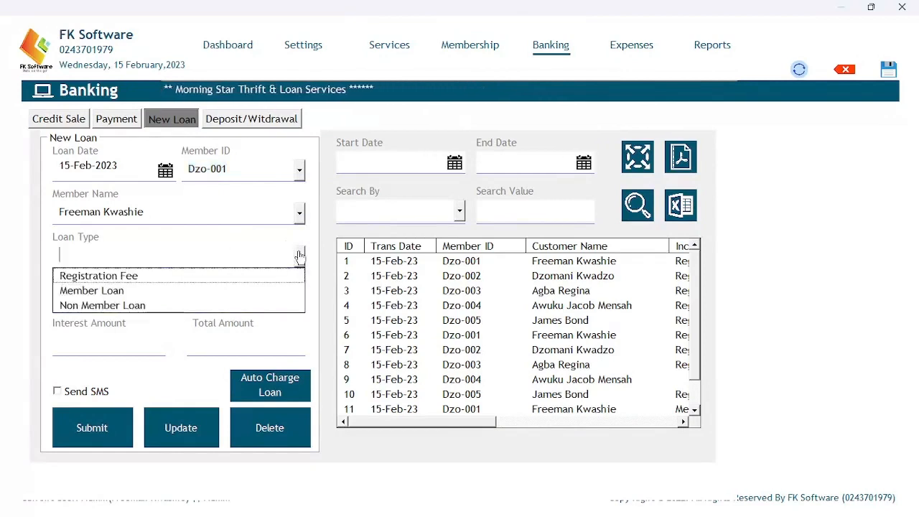
pyautogui.click(299, 257)
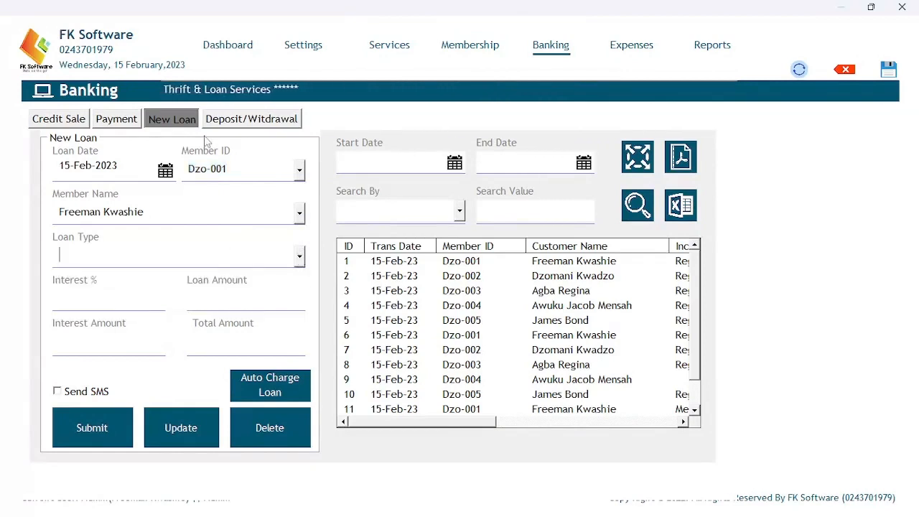
pyautogui.click(135, 123)
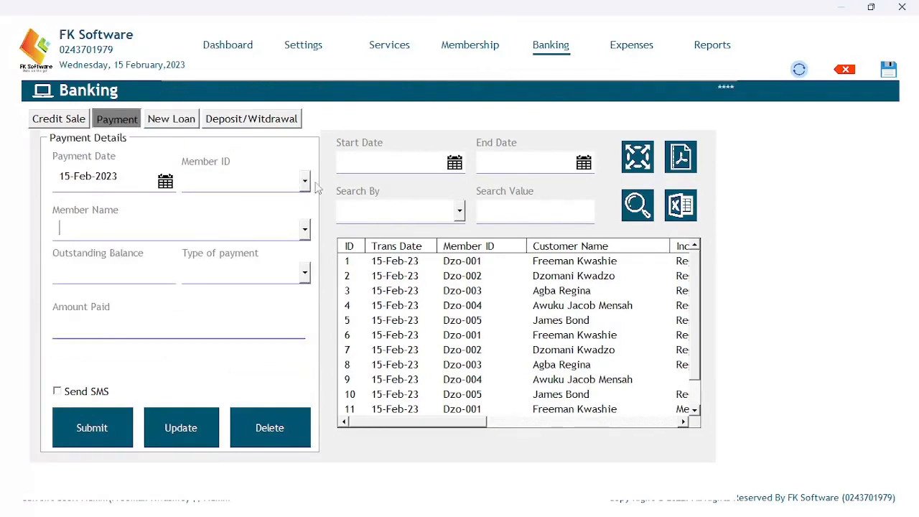
# Save a 50 Loan Interest Payment from the fifth member.
pyautogui.click(305, 182)
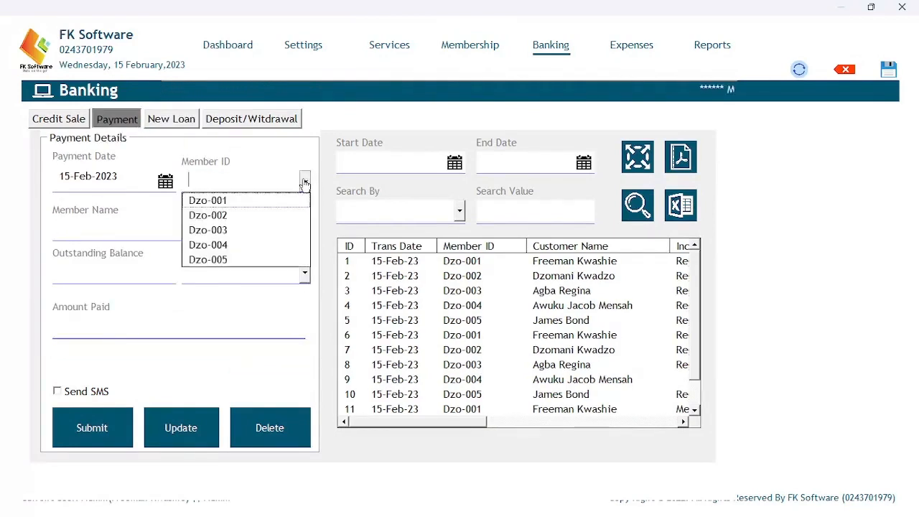
pyautogui.click(229, 259)
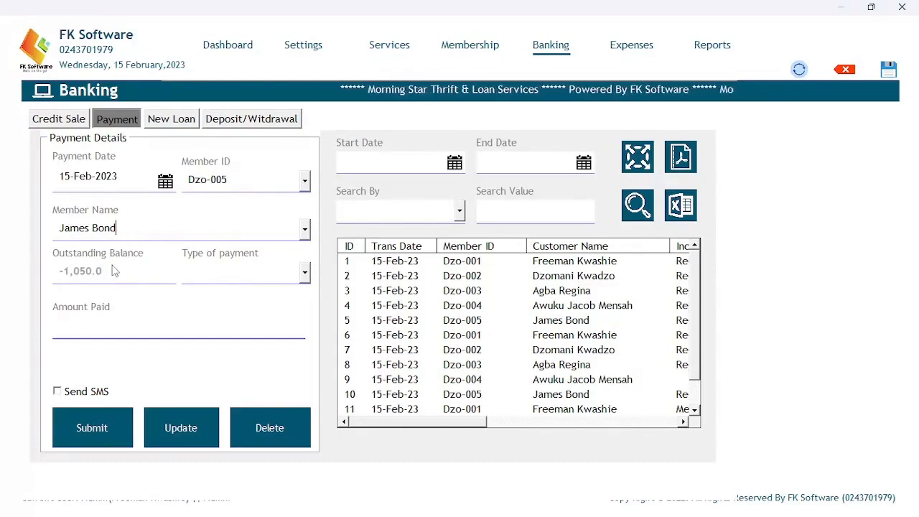
pyautogui.click(304, 272)
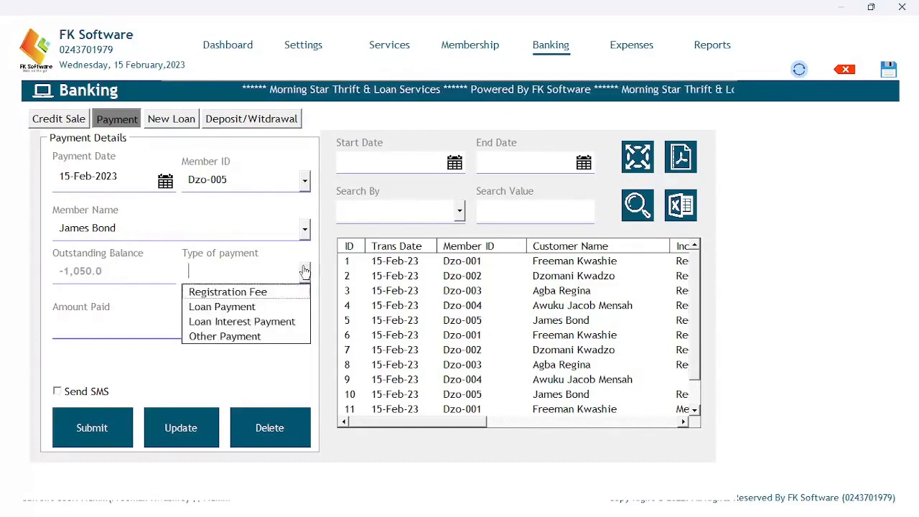
pyautogui.click(237, 321)
pyautogui.click(164, 323)
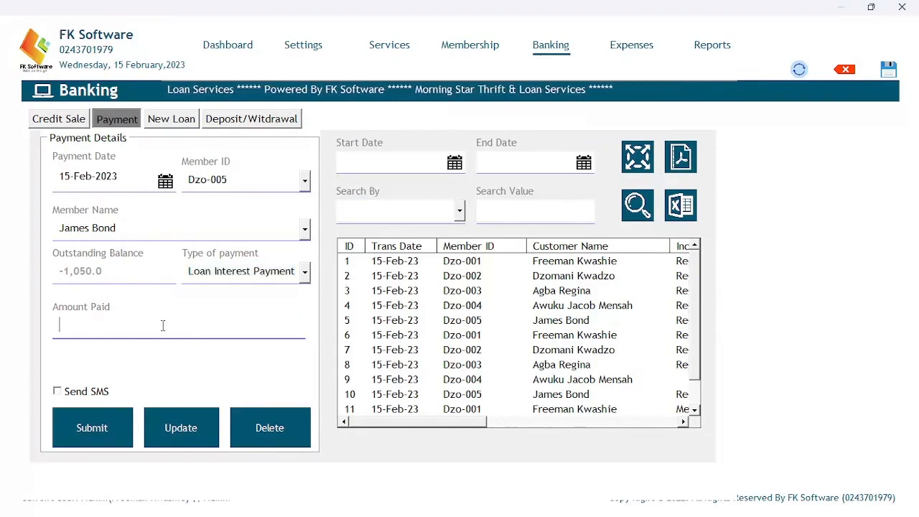
pyautogui.write('50')
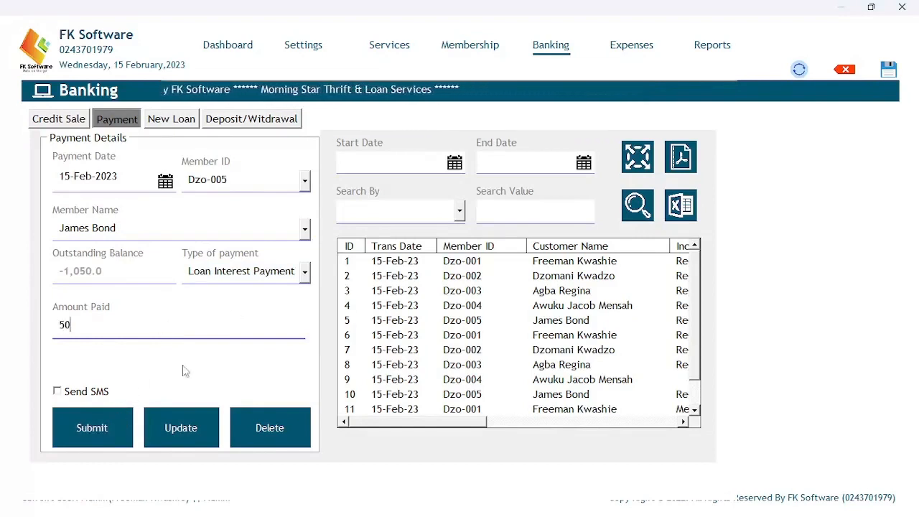
pyautogui.click(96, 428)
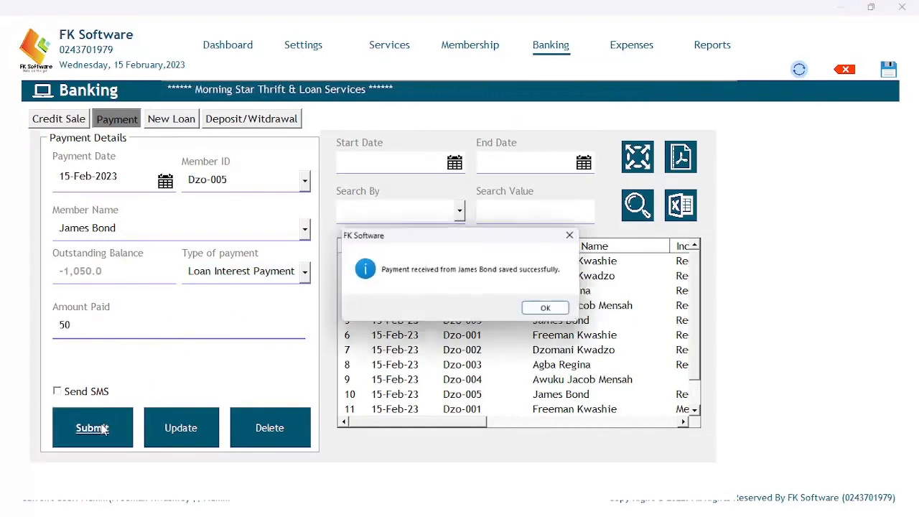
pyautogui.click(539, 312)
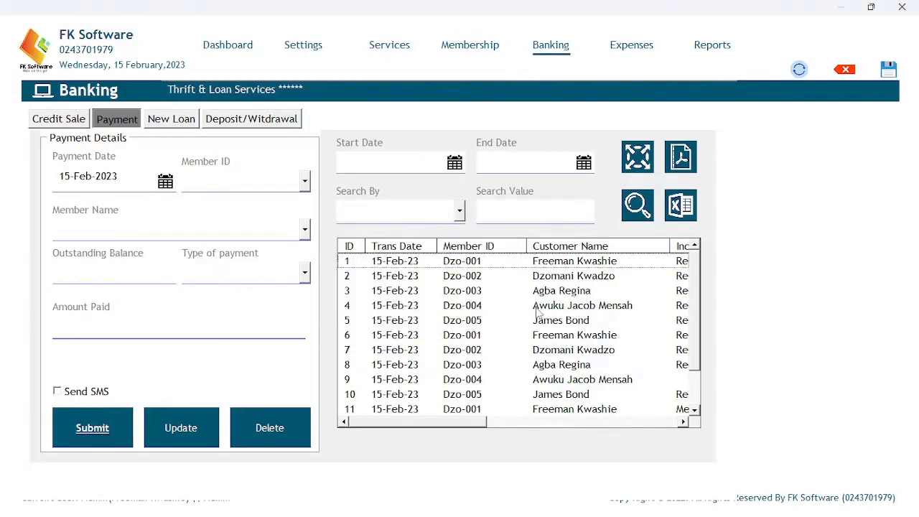
# Save a 500 Loan Payment from the fifth member against their -1,000.0 balance.
pyautogui.click(305, 180)
pyautogui.click(243, 260)
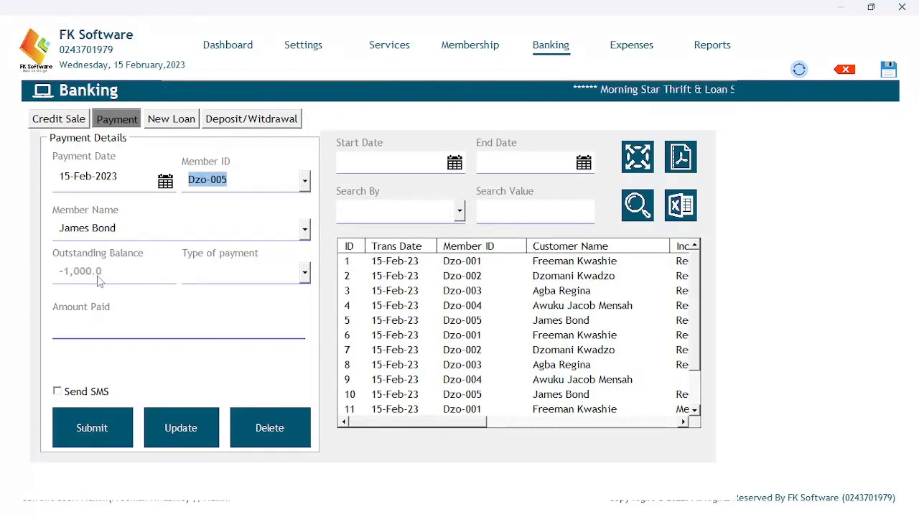
pyautogui.click(304, 274)
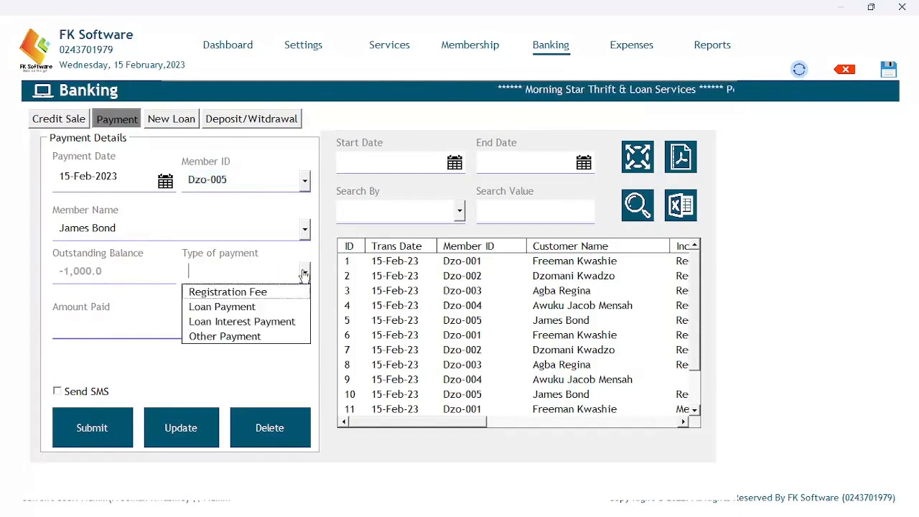
pyautogui.click(250, 307)
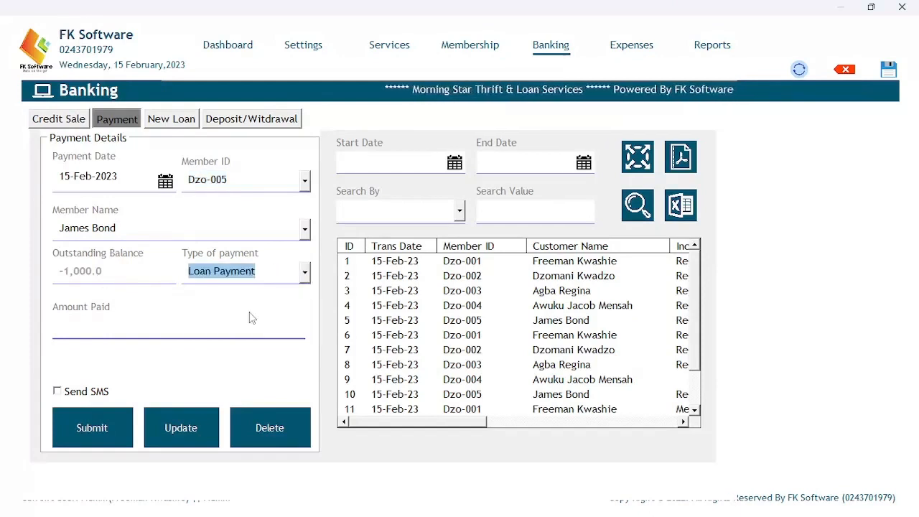
pyautogui.click(138, 332)
pyautogui.write('500')
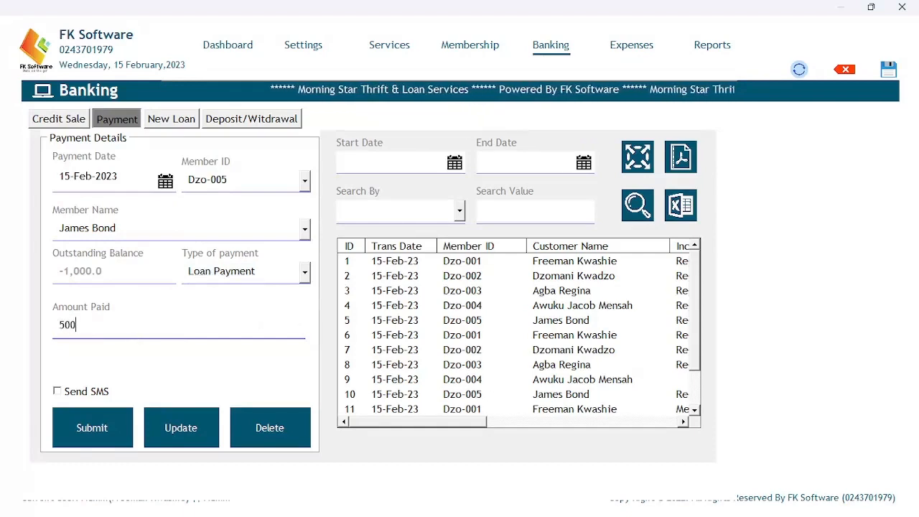
pyautogui.click(92, 415)
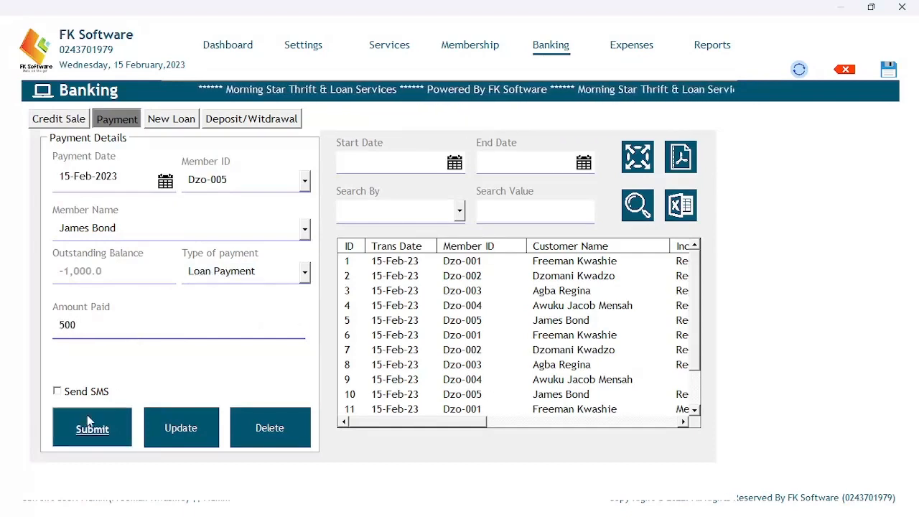
pyautogui.click(550, 310)
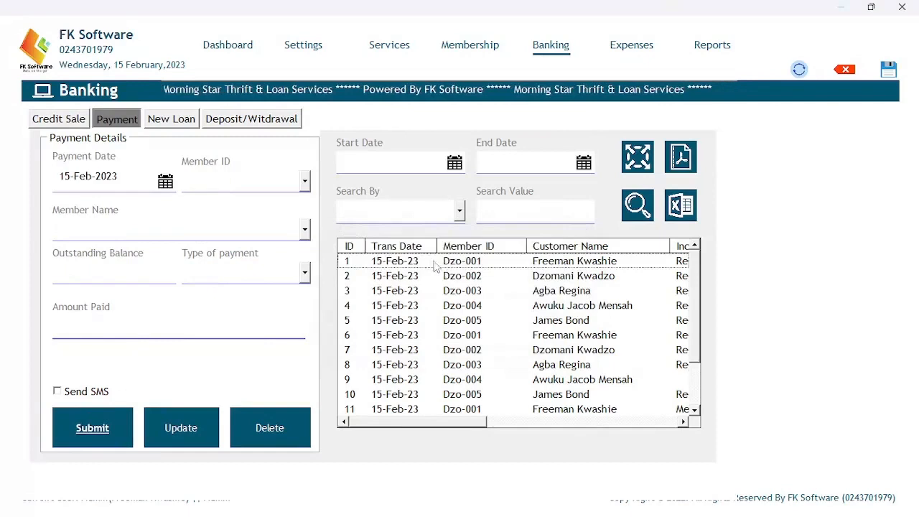
pyautogui.click(305, 181)
# Reselect the fifth member to confirm the outstanding balance is now -500.0.
pyautogui.click(227, 260)
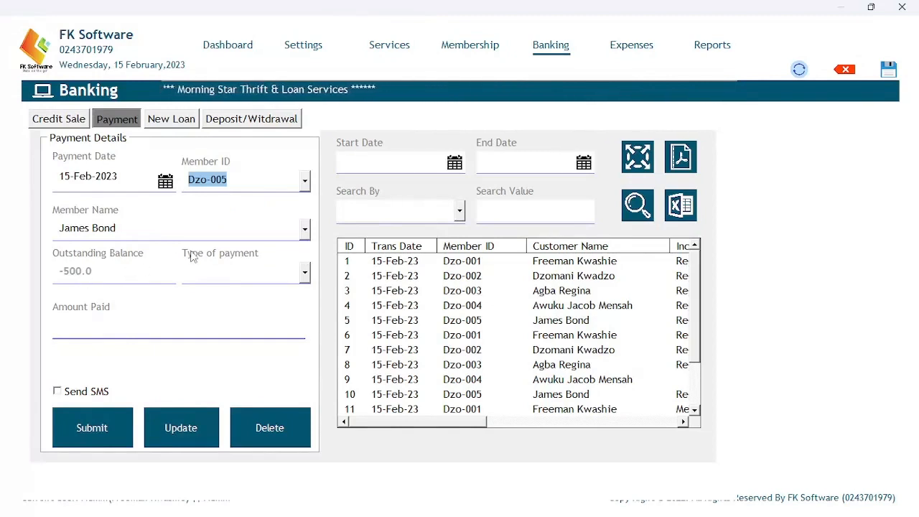
pyautogui.click(373, 279)
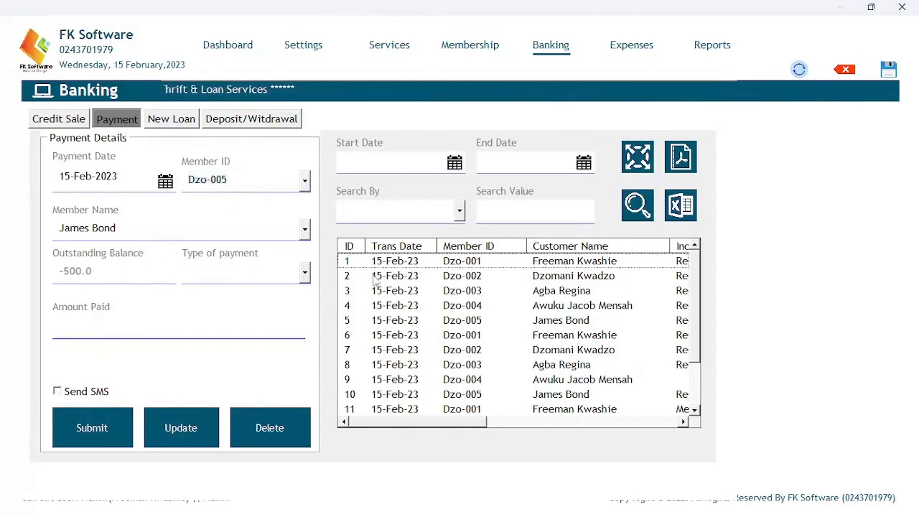
pyautogui.click(305, 275)
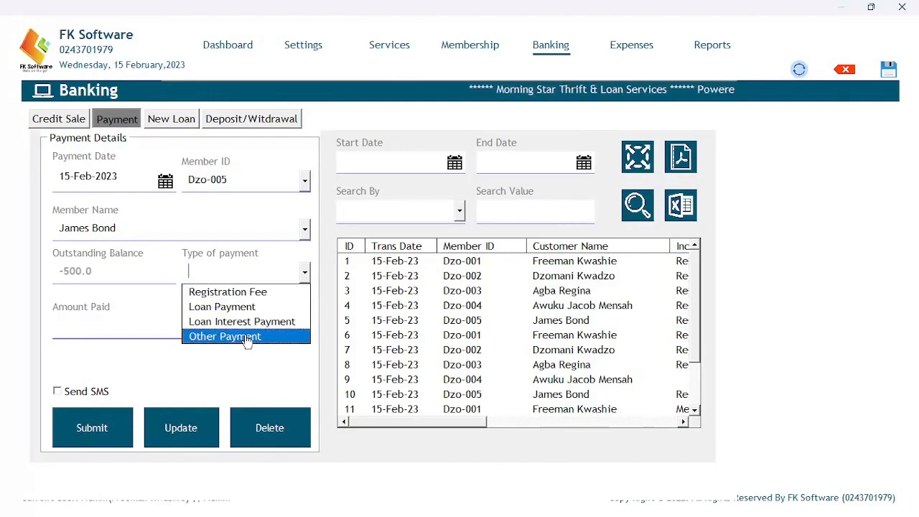
pyautogui.click(316, 170)
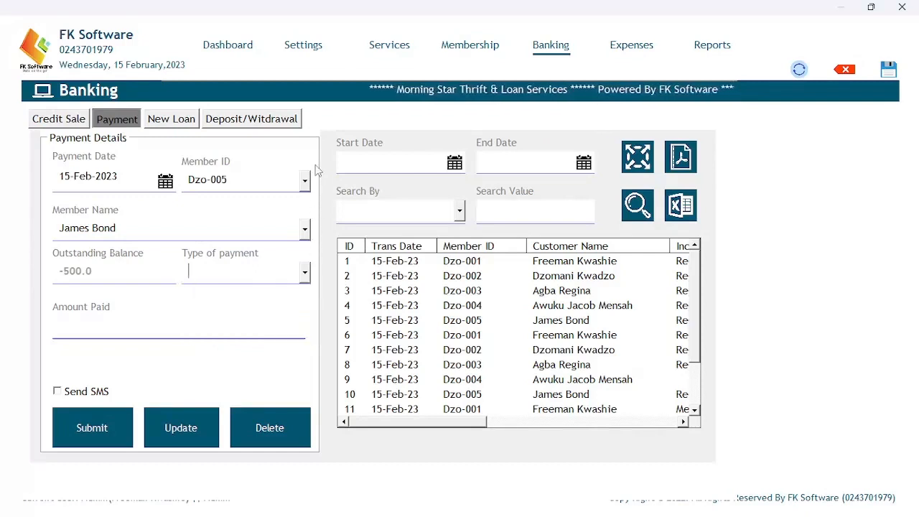
# Review the five members' records on the Membership page, scrolling across all grid columns.
pyautogui.click(184, 128)
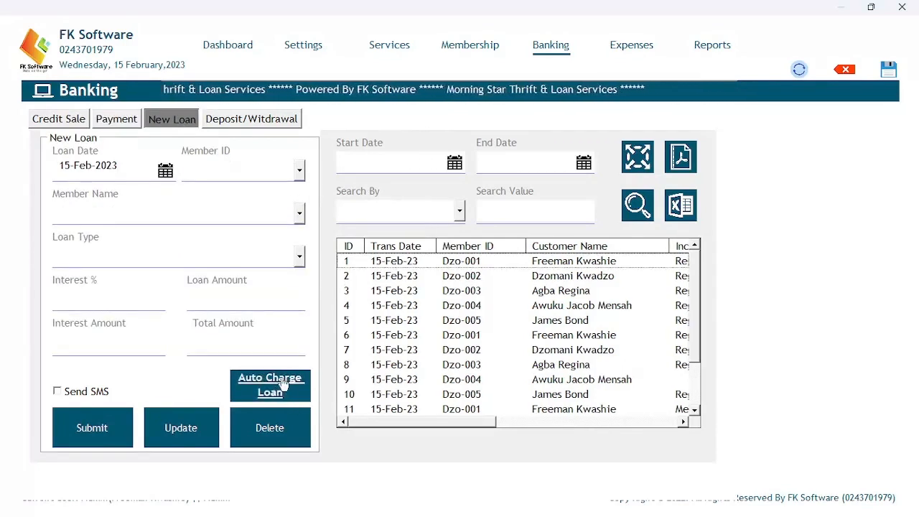
pyautogui.click(470, 50)
pyautogui.moveTo(390, 410); pyautogui.dragTo(597, 406)
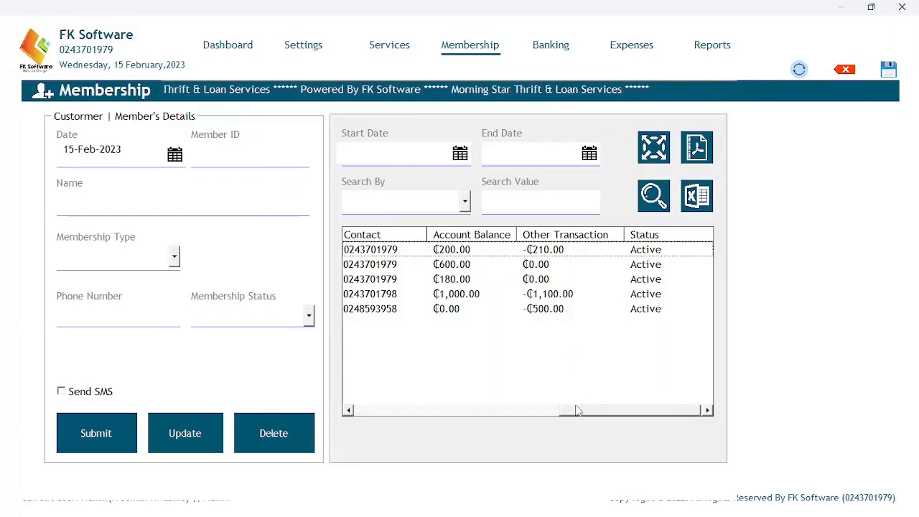
pyautogui.moveTo(574, 411); pyautogui.dragTo(368, 422)
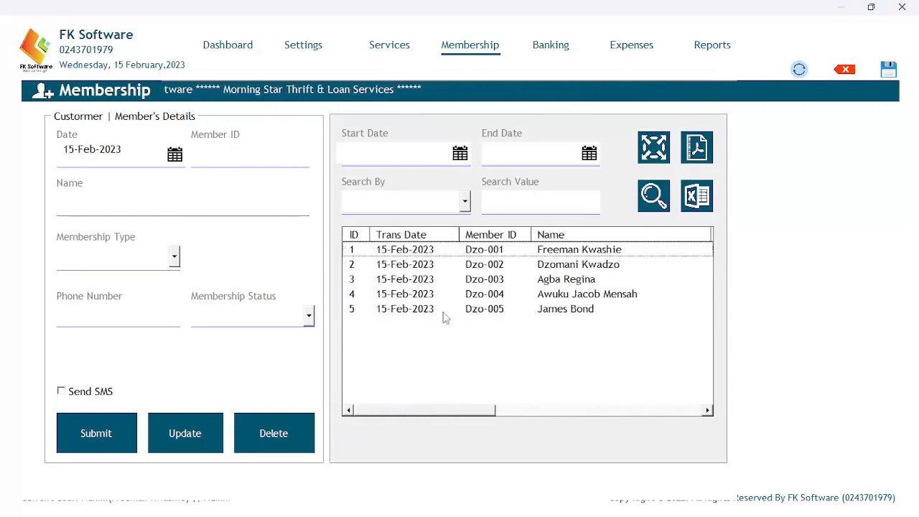
# Run Auto Charge Loan from Banking, charging interest to the 3 owing members and non-members.
pyautogui.click(555, 48)
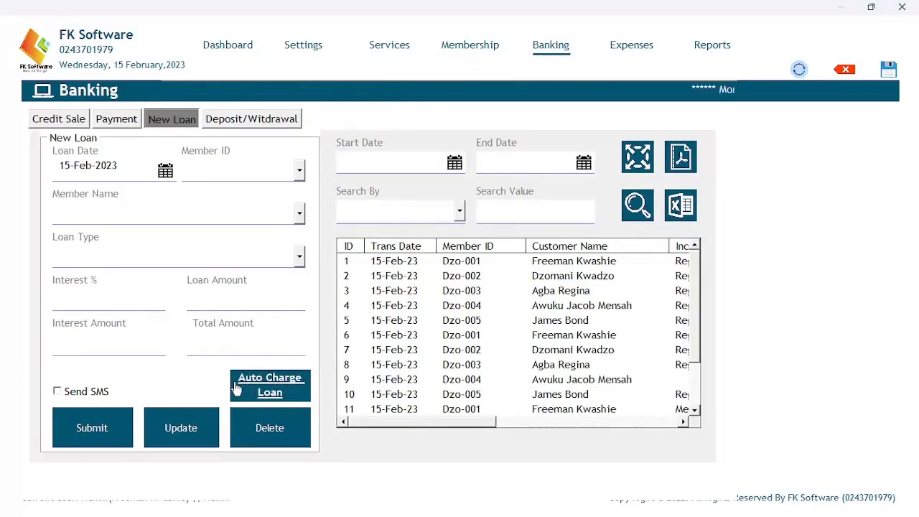
pyautogui.click(284, 389)
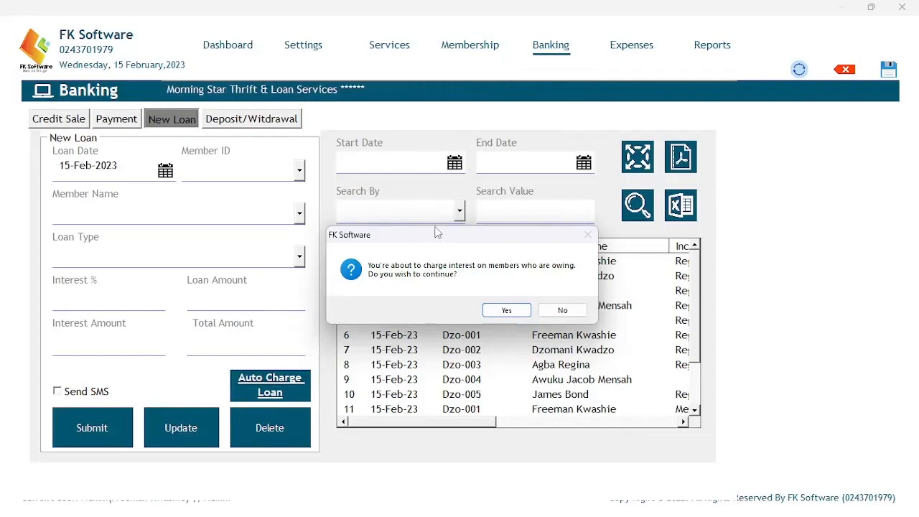
pyautogui.click(507, 310)
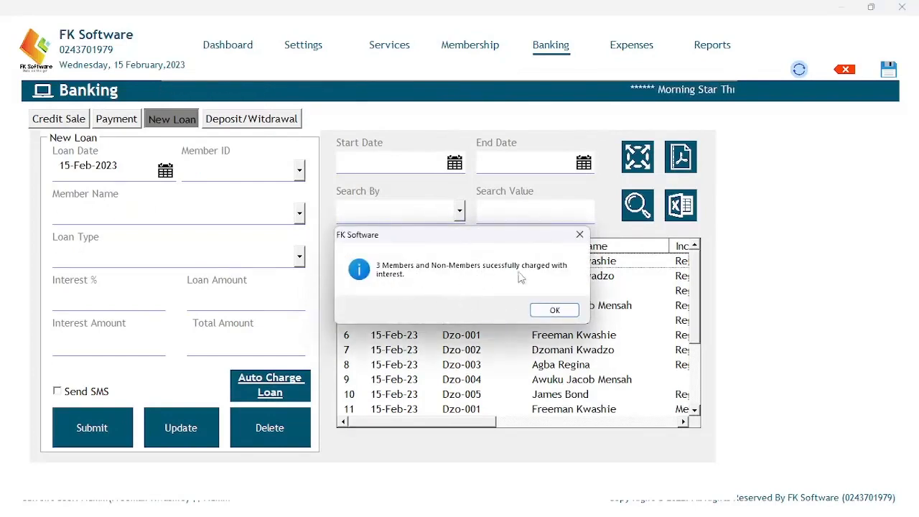
pyautogui.click(553, 311)
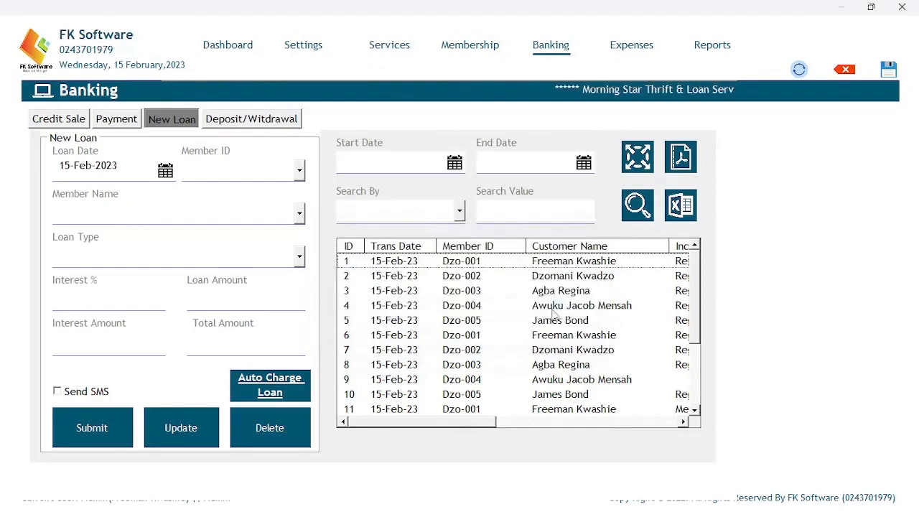
# Review the ₵10.5 and ₵55.0 Member Loan and the Non-Member Loan records, then return to Membership.
pyautogui.moveTo(697, 291); pyautogui.dragTo(688, 367)
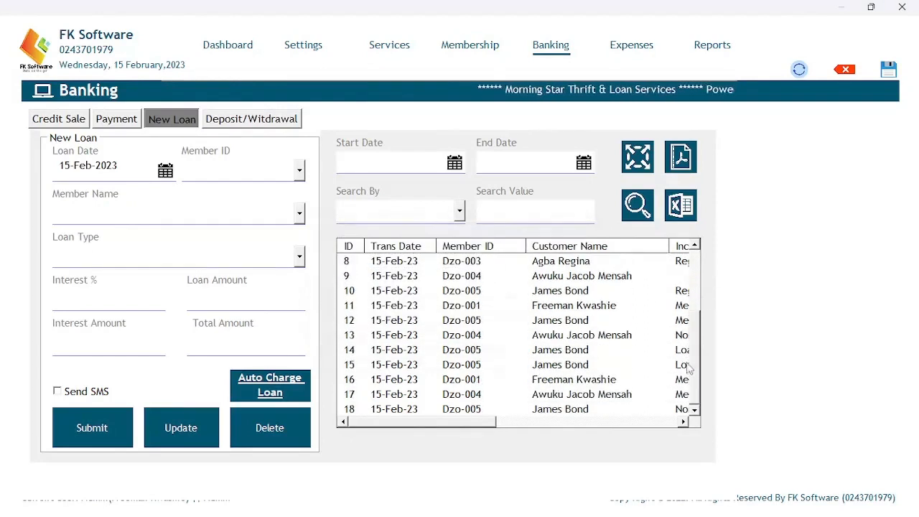
pyautogui.moveTo(467, 428); pyautogui.dragTo(611, 424)
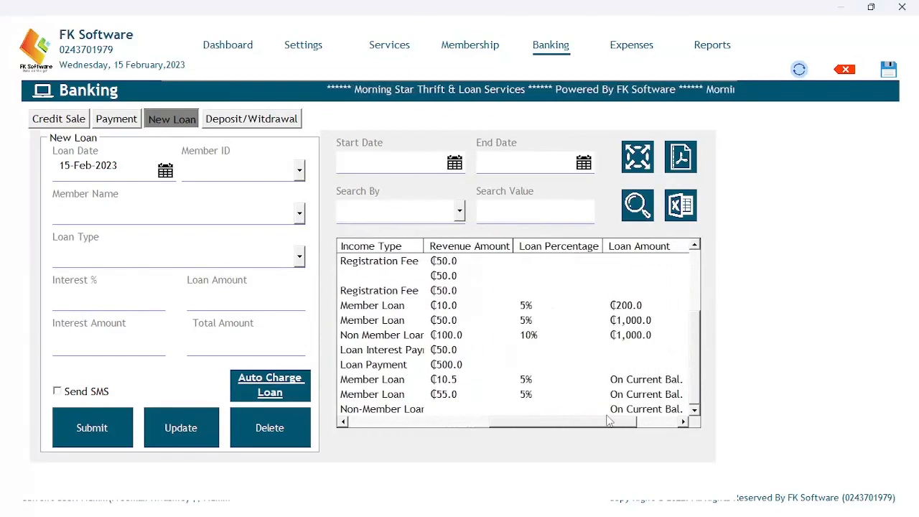
pyautogui.click(603, 381)
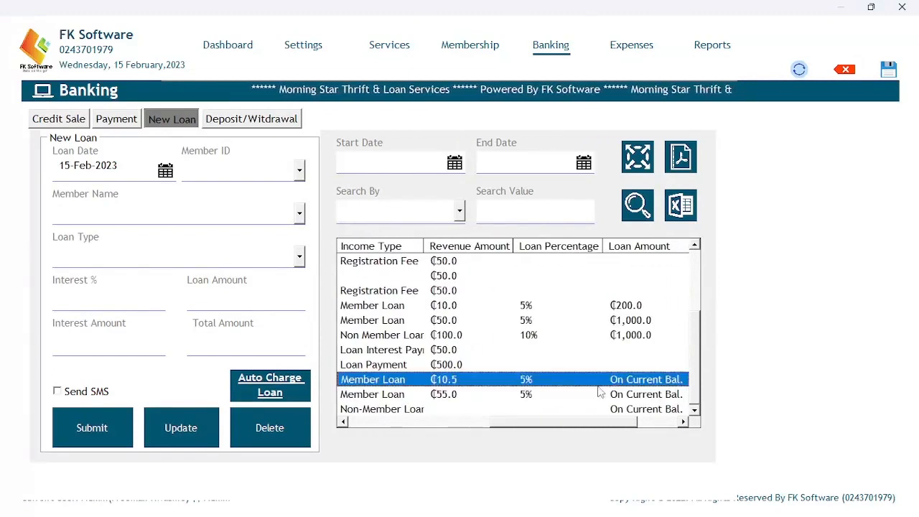
pyautogui.click(601, 395)
pyautogui.click(596, 409)
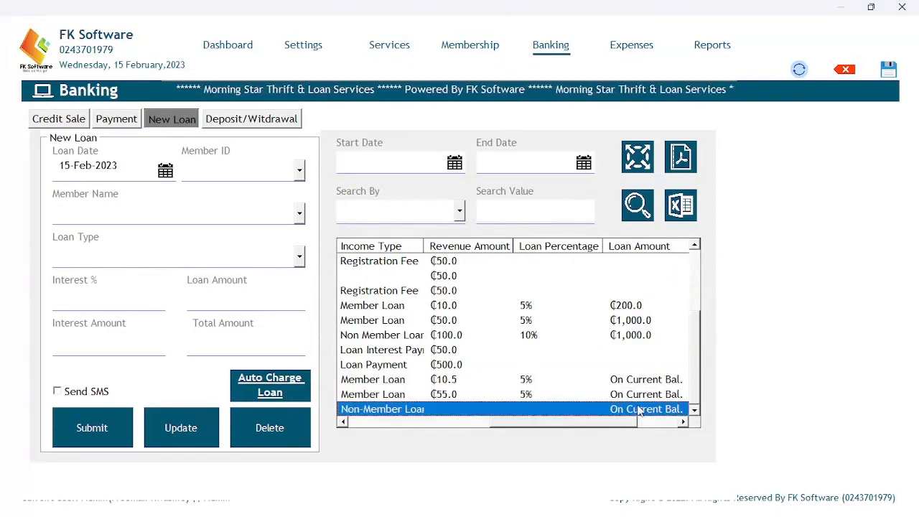
pyautogui.moveTo(545, 427); pyautogui.dragTo(345, 425)
pyautogui.moveTo(423, 423); pyautogui.dragTo(440, 416)
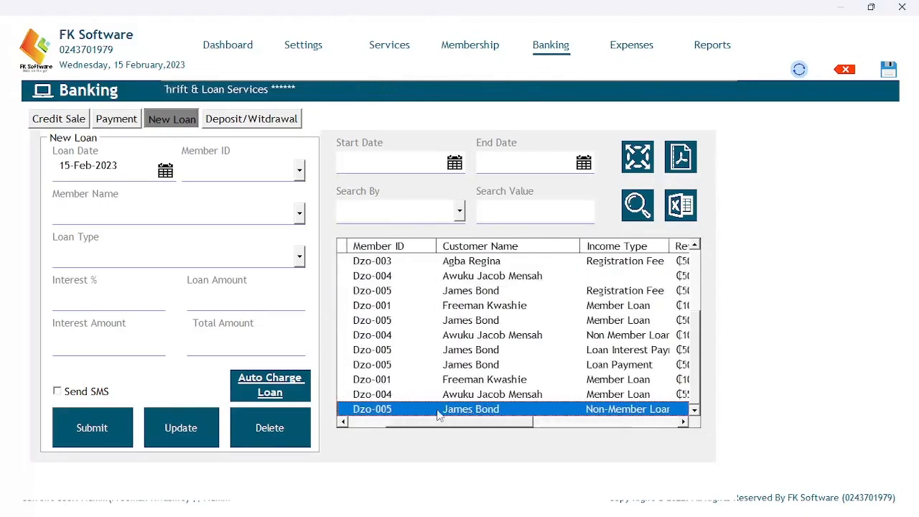
pyautogui.click(483, 50)
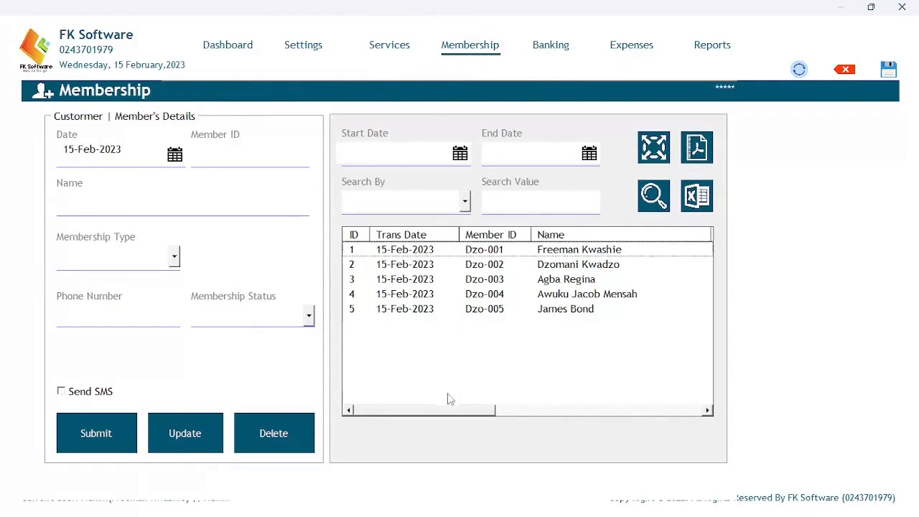
# Browse the member records, including the ₵1,000.00 balance account, then move via Banking to Expenses.
pyautogui.moveTo(433, 414); pyautogui.dragTo(636, 396)
pyautogui.click(562, 250)
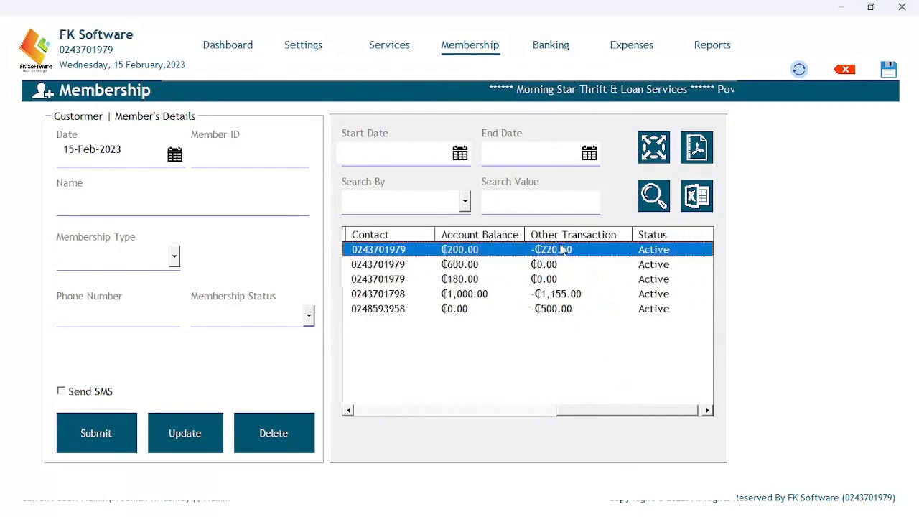
pyautogui.click(554, 292)
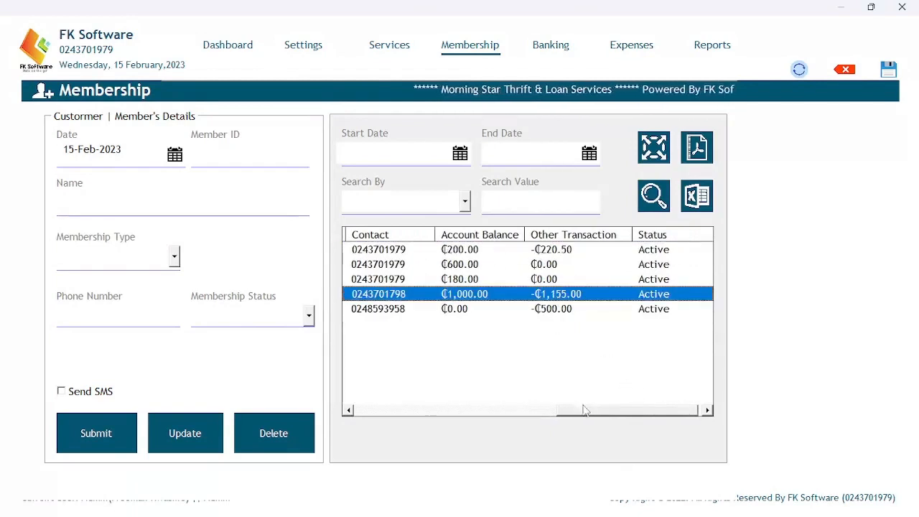
pyautogui.moveTo(582, 410); pyautogui.dragTo(355, 407)
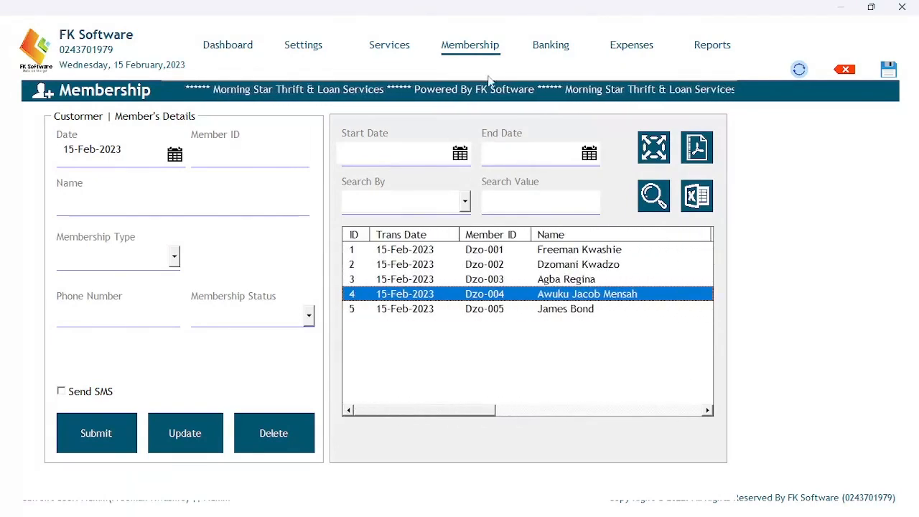
pyautogui.click(539, 46)
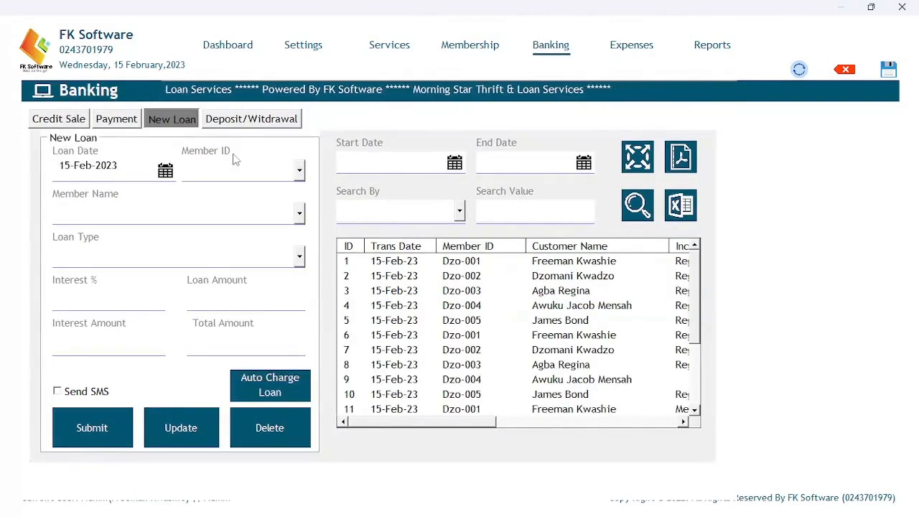
pyautogui.click(632, 45)
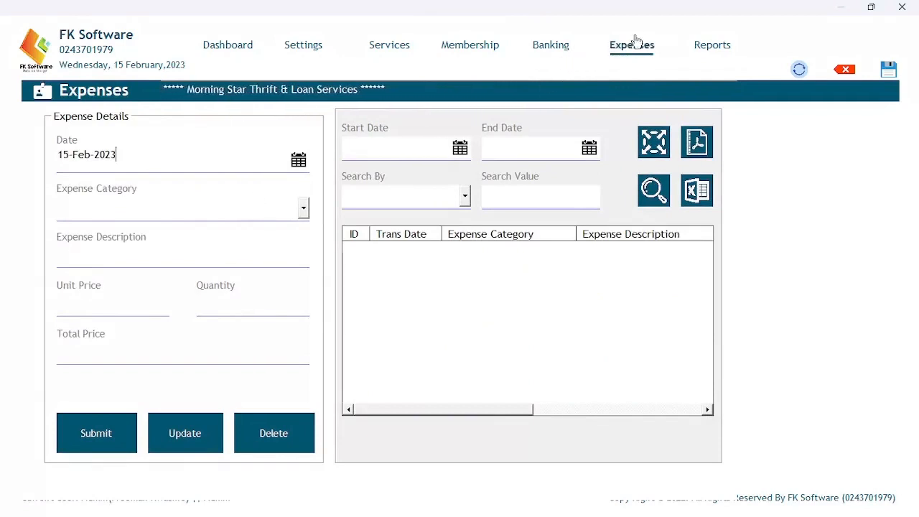
# Record an SMS credit expense 'Credit for January' at unit price 5, quantity 3, totalling 15.0.
pyautogui.click(304, 208)
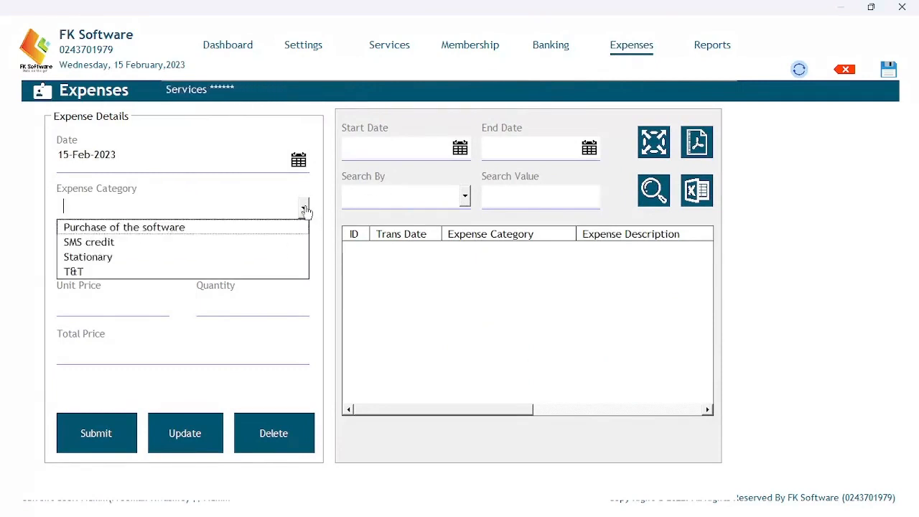
pyautogui.click(144, 242)
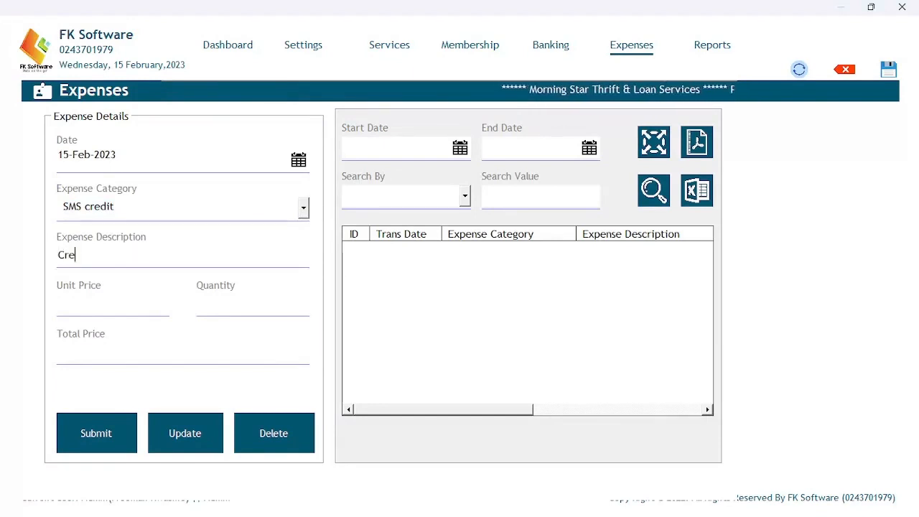
pyautogui.write('Credit f')
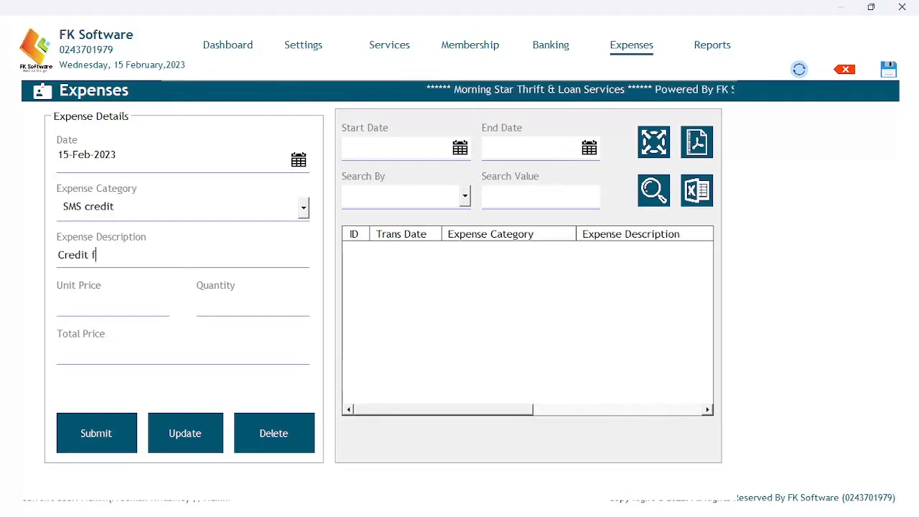
pyautogui.write('or Ja')
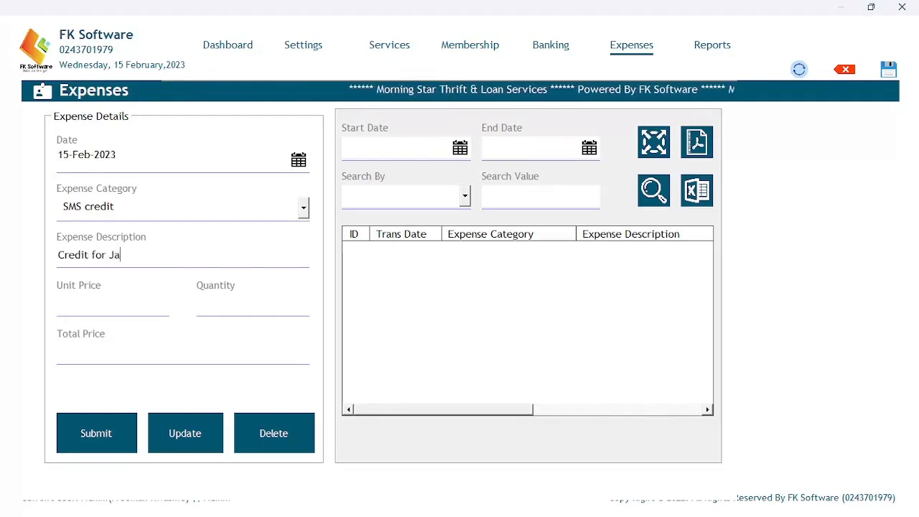
pyautogui.write('nuary')
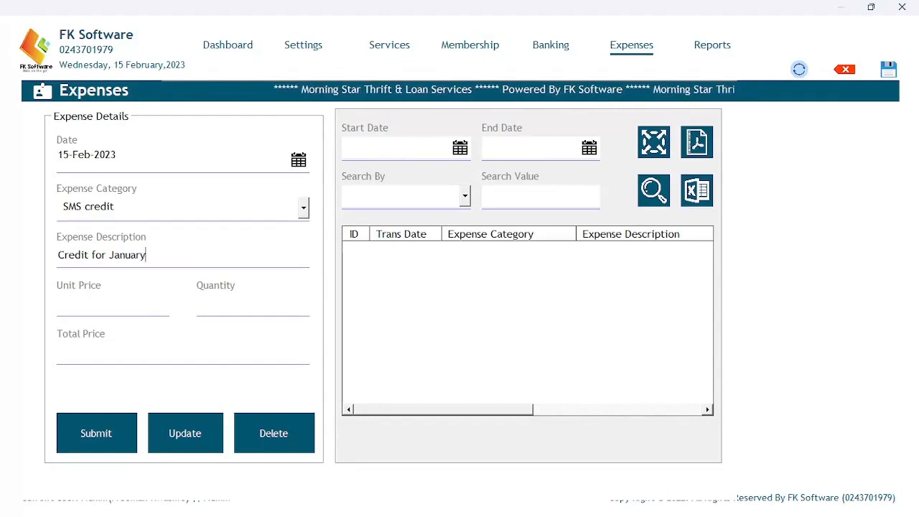
pyautogui.click(114, 306)
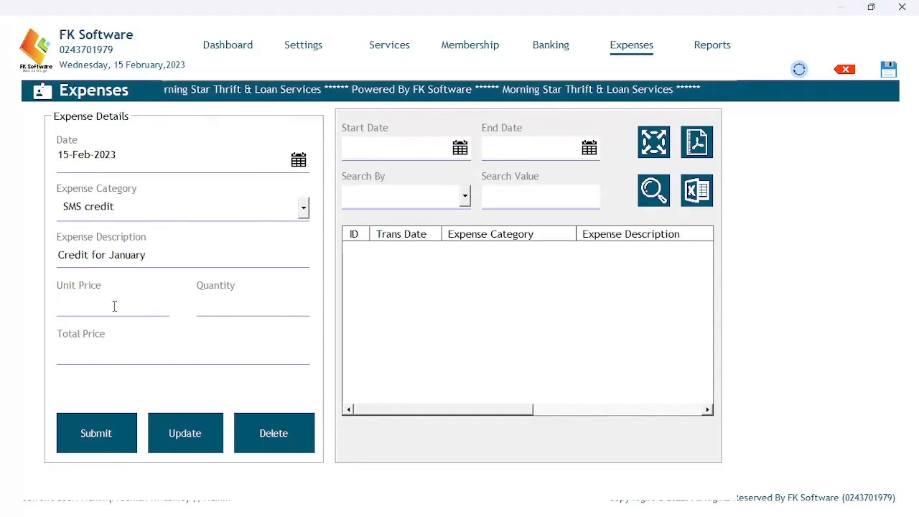
pyautogui.write('5')
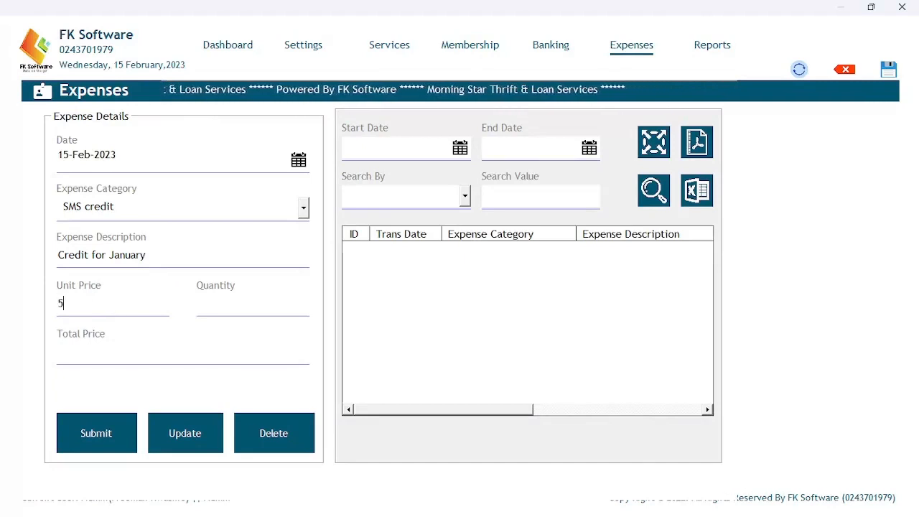
pyautogui.click(218, 304)
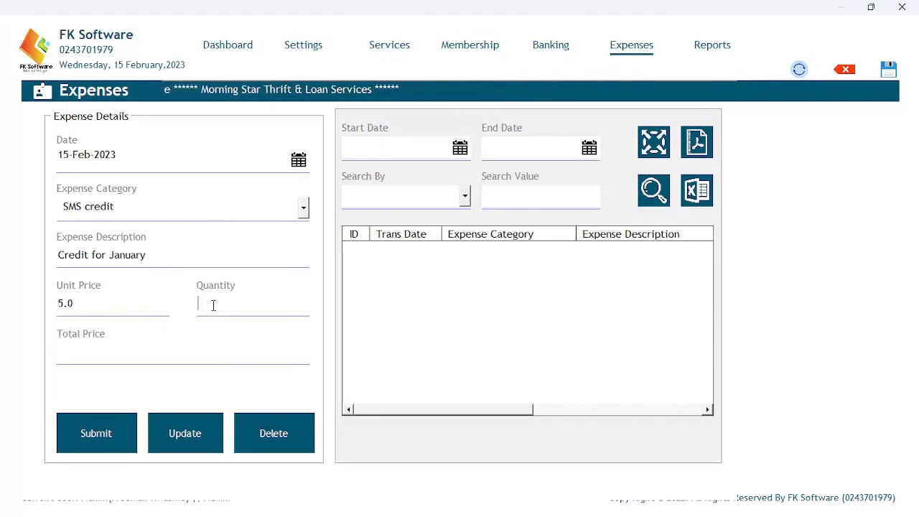
pyautogui.write('3')
pyautogui.press('Tab')
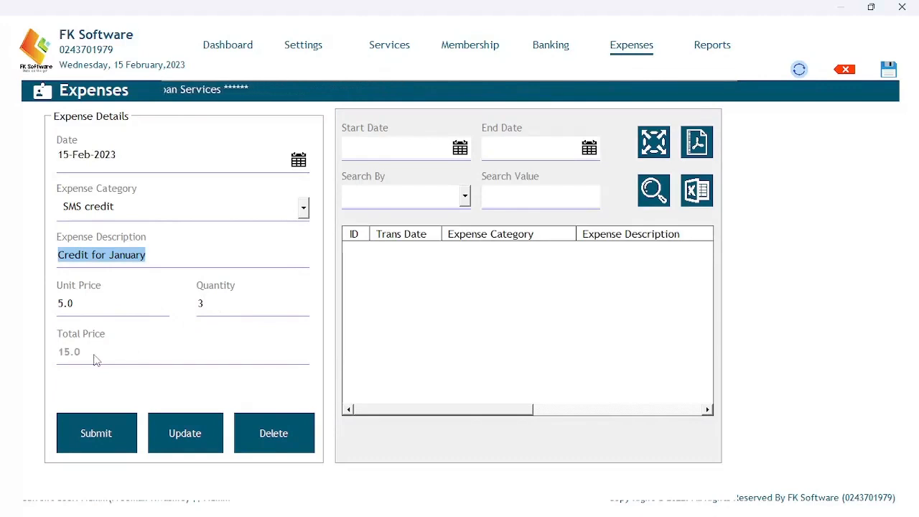
pyautogui.click(101, 428)
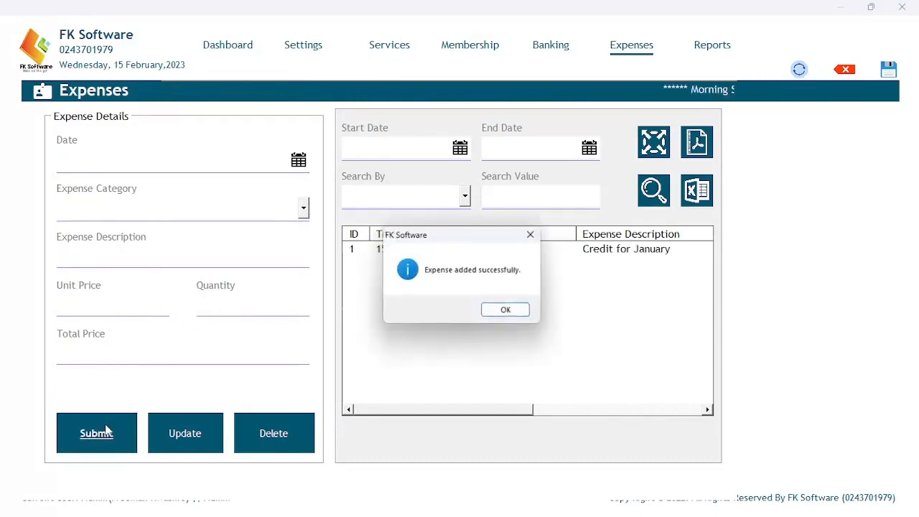
pyautogui.click(504, 313)
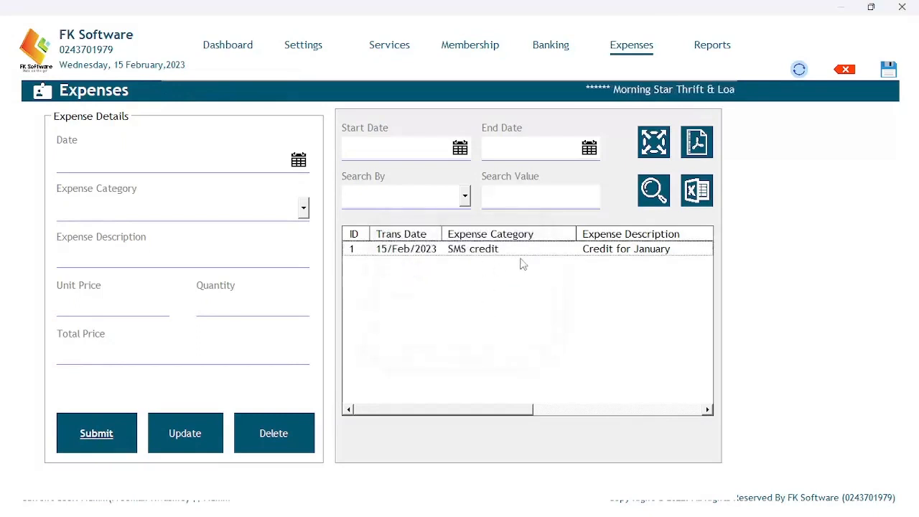
# Fill in a Stationary expense 'Printing of registration forms' with quantity 100.
pyautogui.click(304, 209)
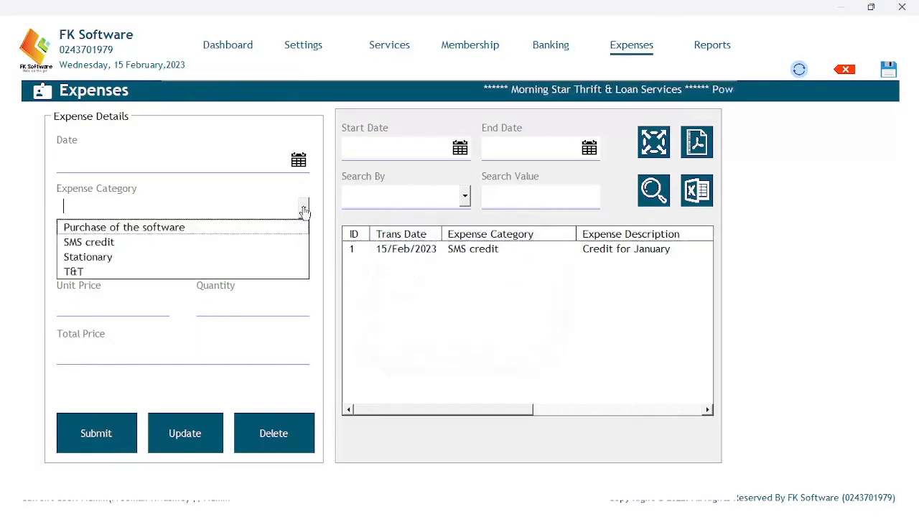
pyautogui.click(192, 263)
pyautogui.click(150, 260)
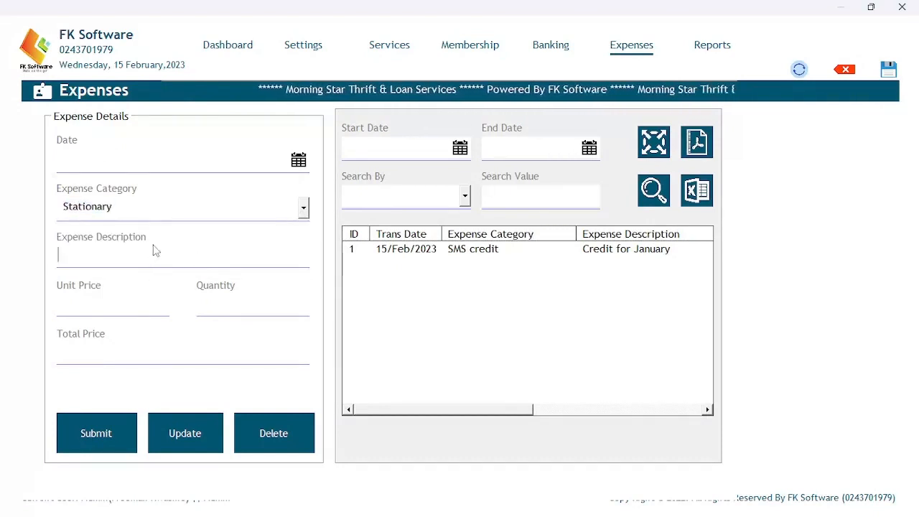
pyautogui.write('P')
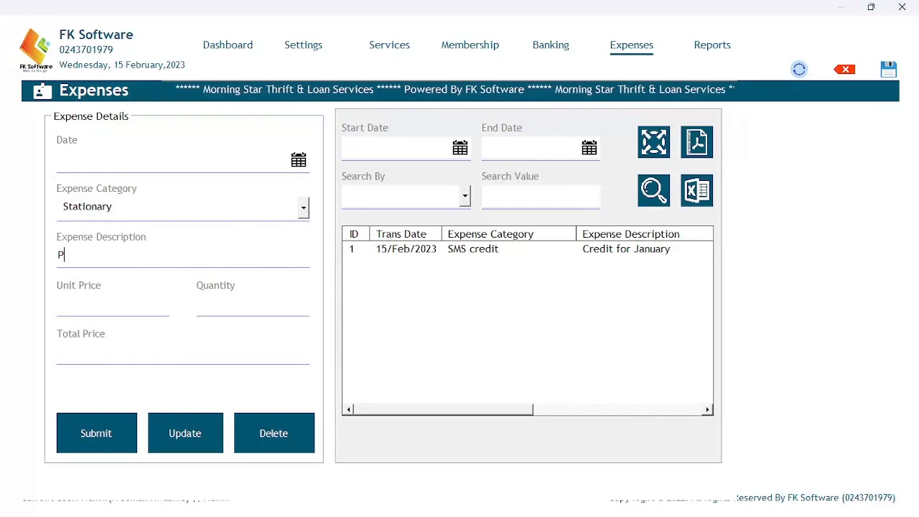
pyautogui.write('rint')
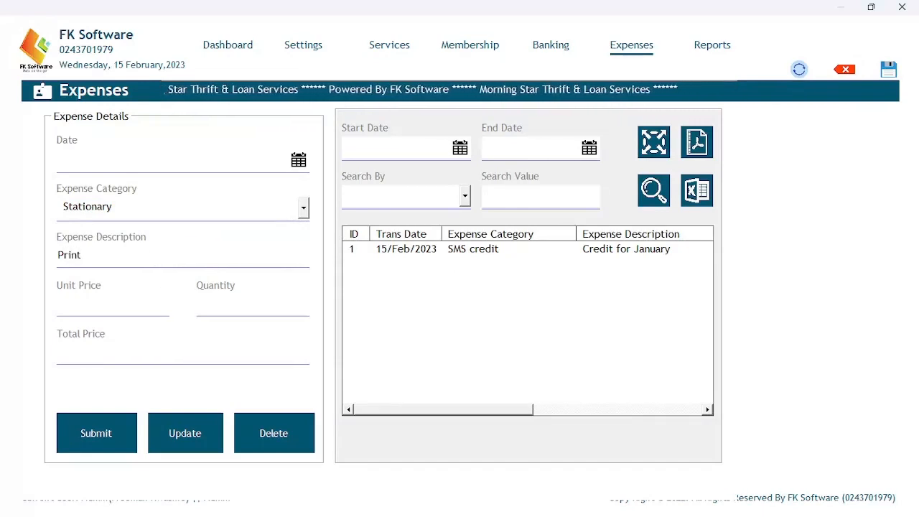
pyautogui.write('in')
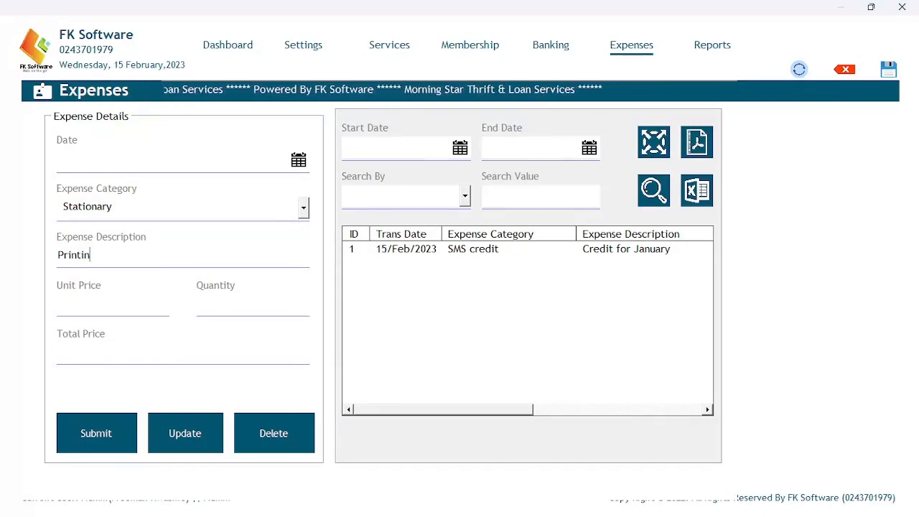
pyautogui.write('g of')
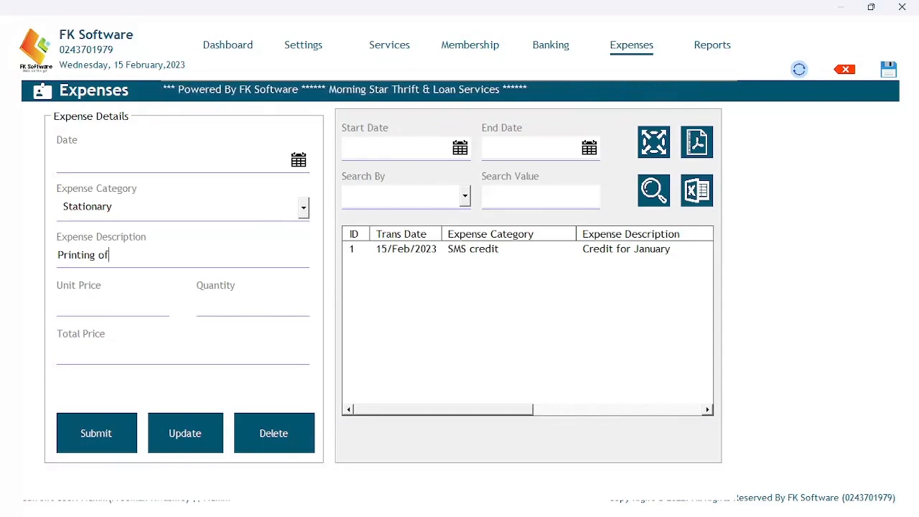
pyautogui.write(' reg')
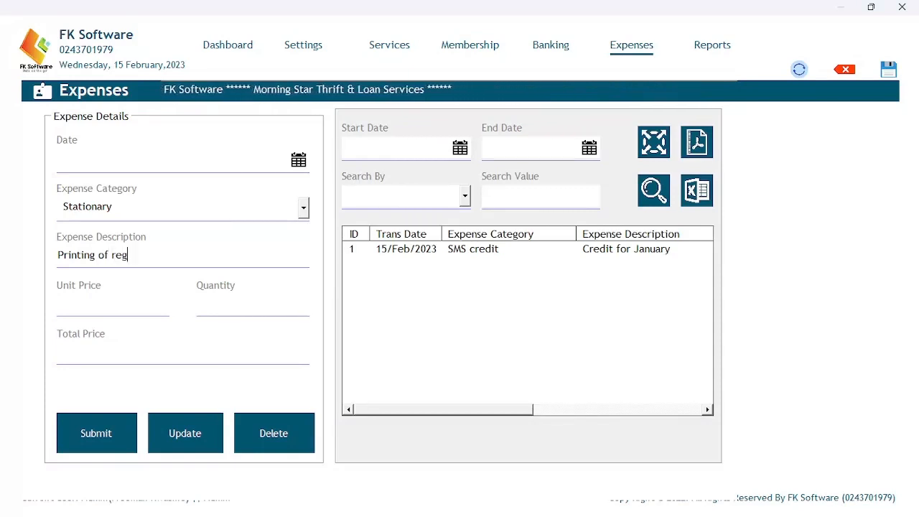
pyautogui.write('istr')
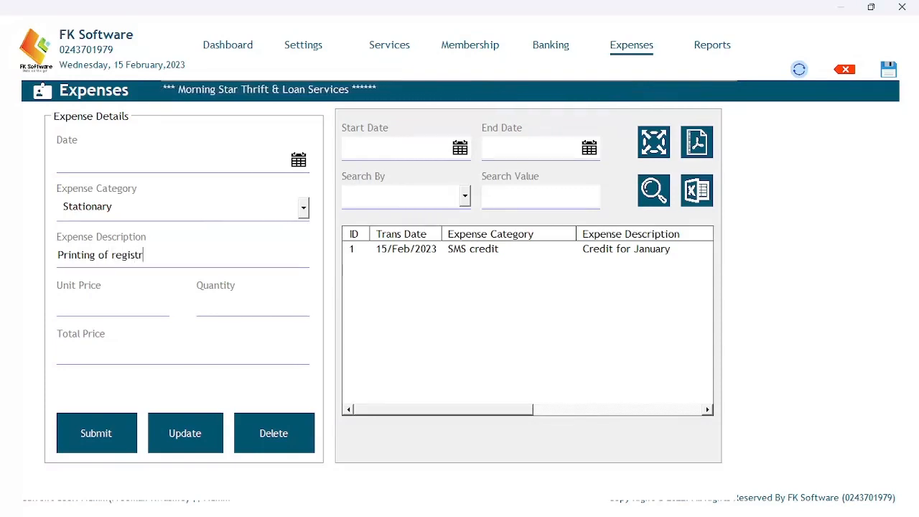
pyautogui.write('ation forms')
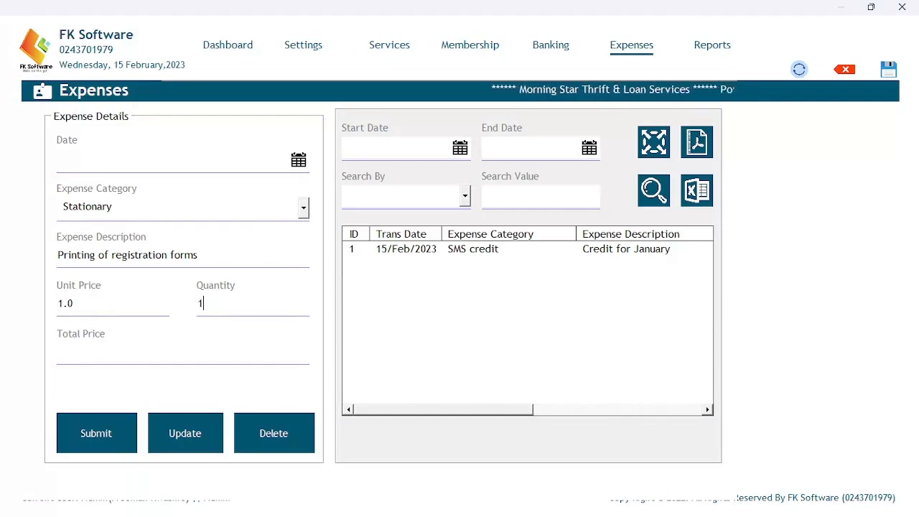
pyautogui.press('Tab')
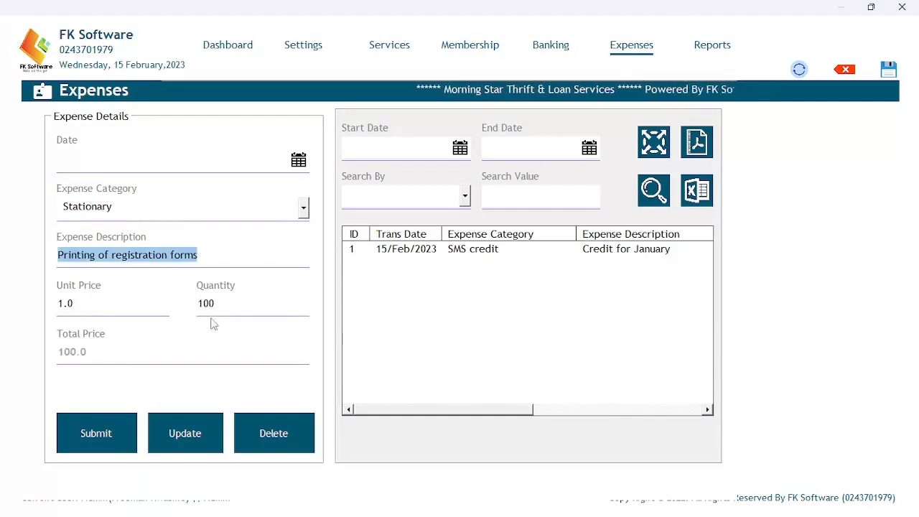
pyautogui.click(101, 431)
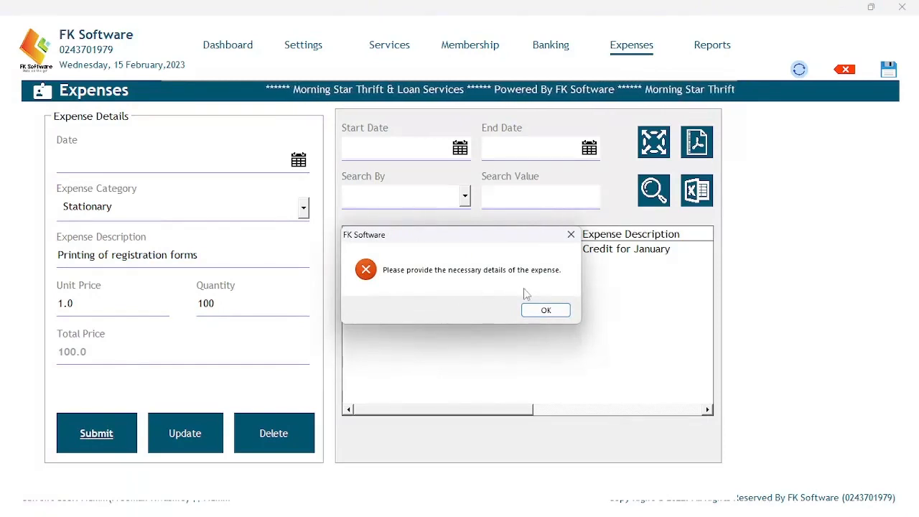
pyautogui.click(547, 307)
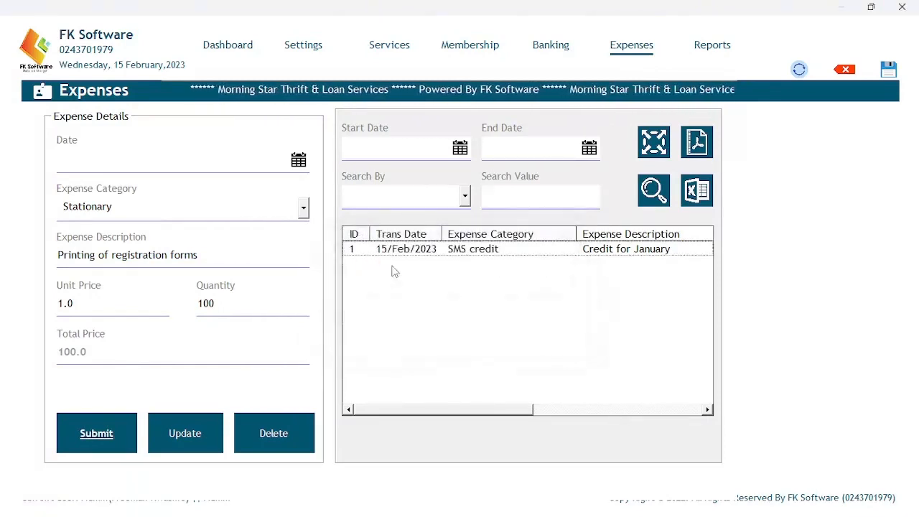
# Date the expense 15 February 2023 and save it as expense 2.
pyautogui.click(298, 160)
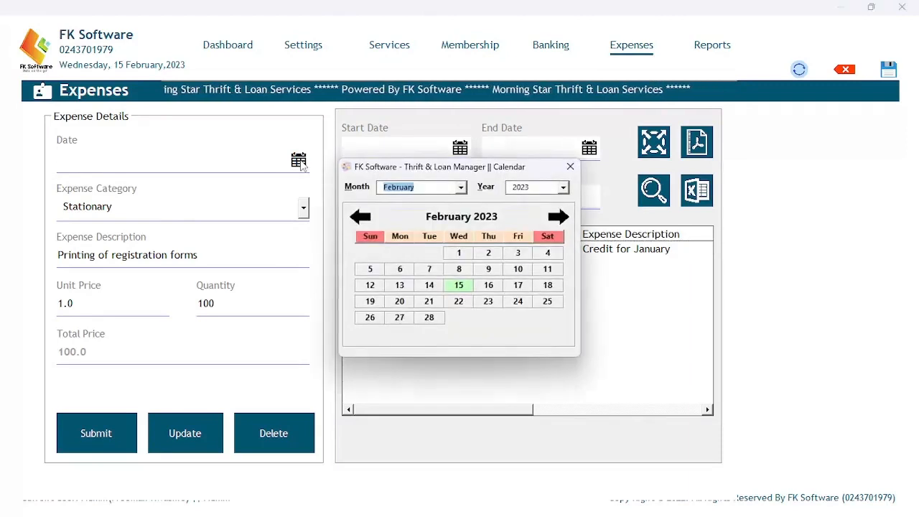
pyautogui.click(458, 285)
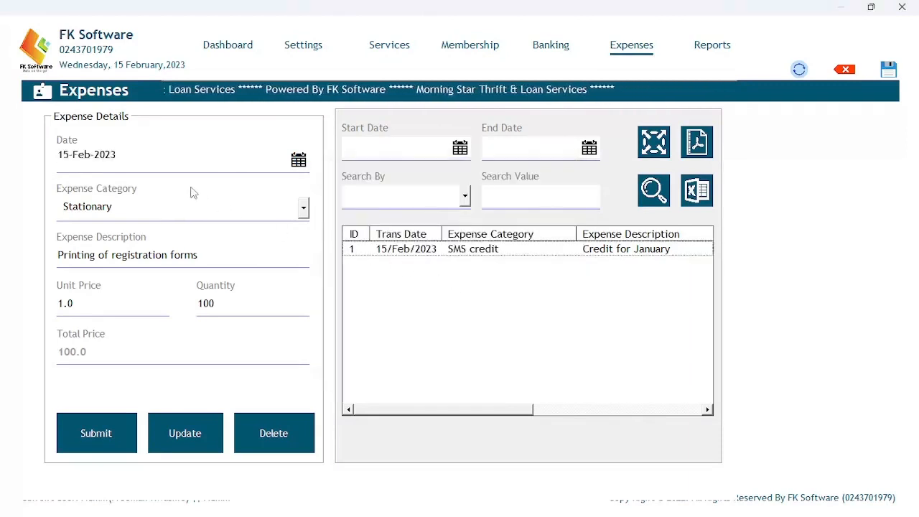
pyautogui.click(92, 434)
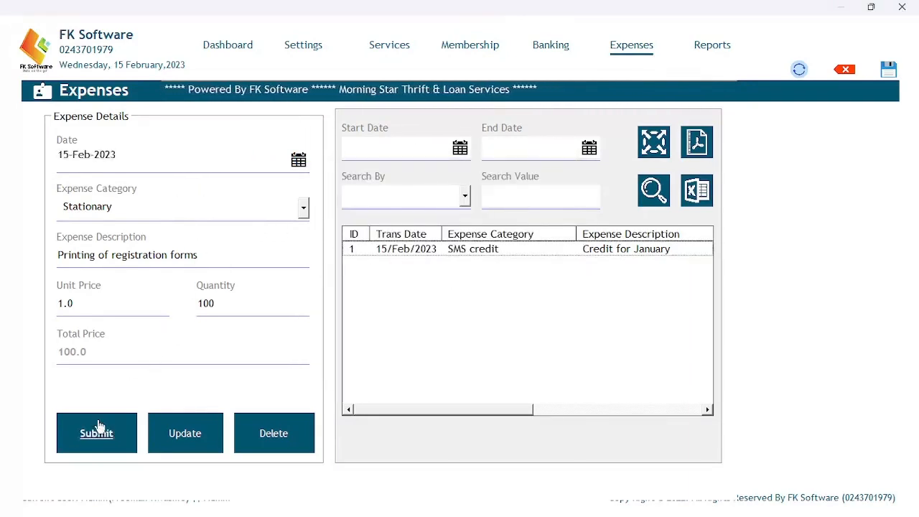
pyautogui.click(497, 311)
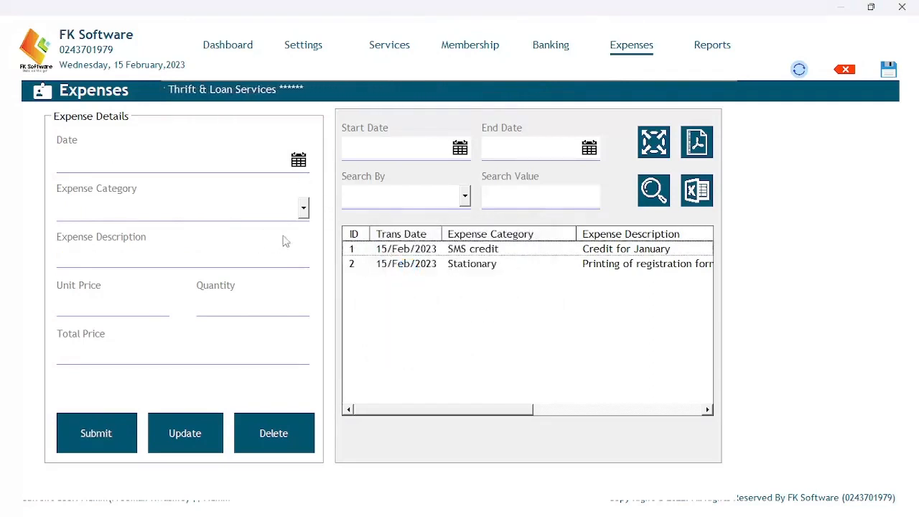
# On the Reports page, select the first member ID for the Individual Member Report.
pyautogui.click(710, 46)
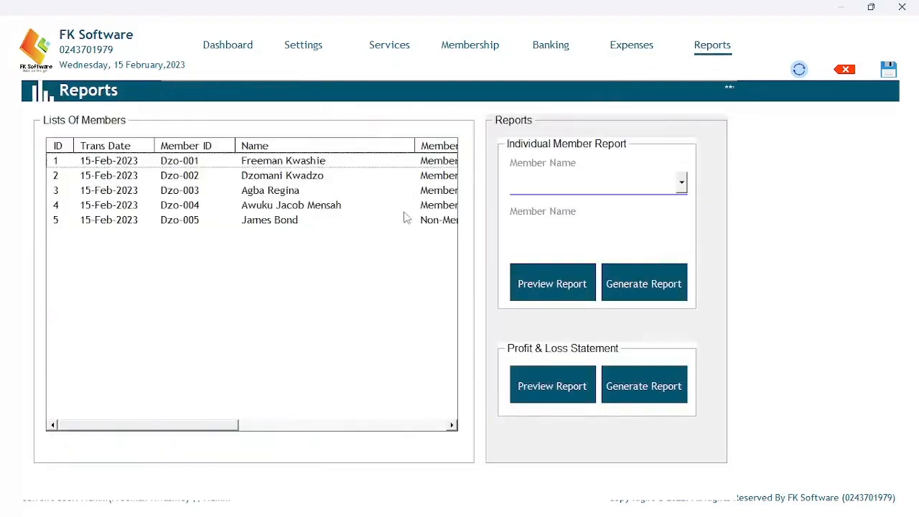
pyautogui.moveTo(201, 427); pyautogui.dragTo(105, 423)
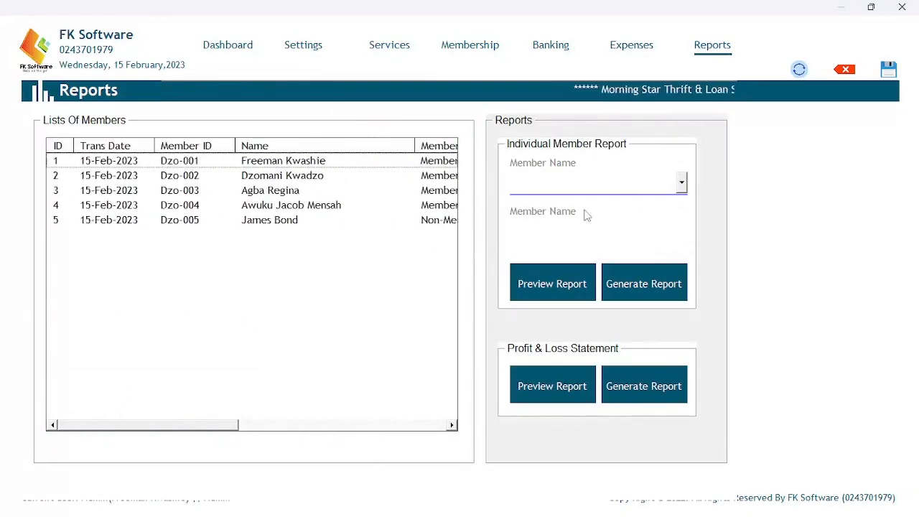
pyautogui.click(682, 181)
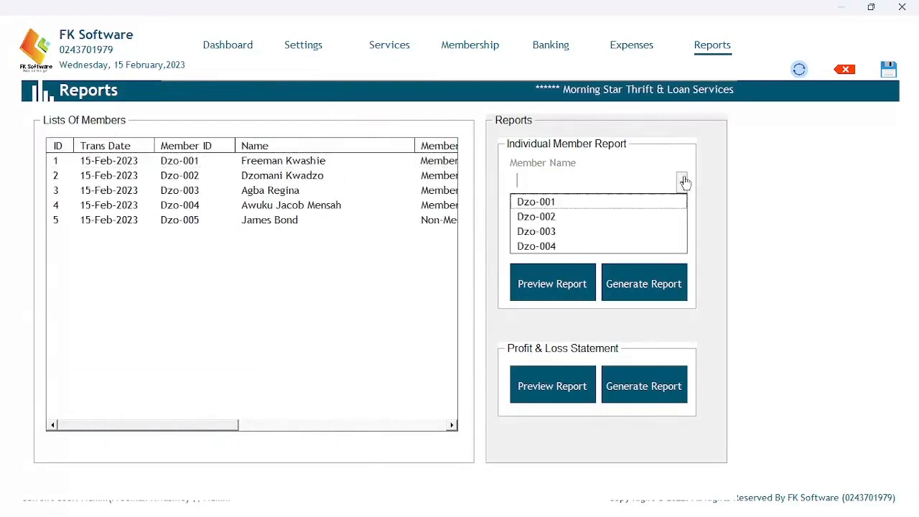
pyautogui.click(553, 204)
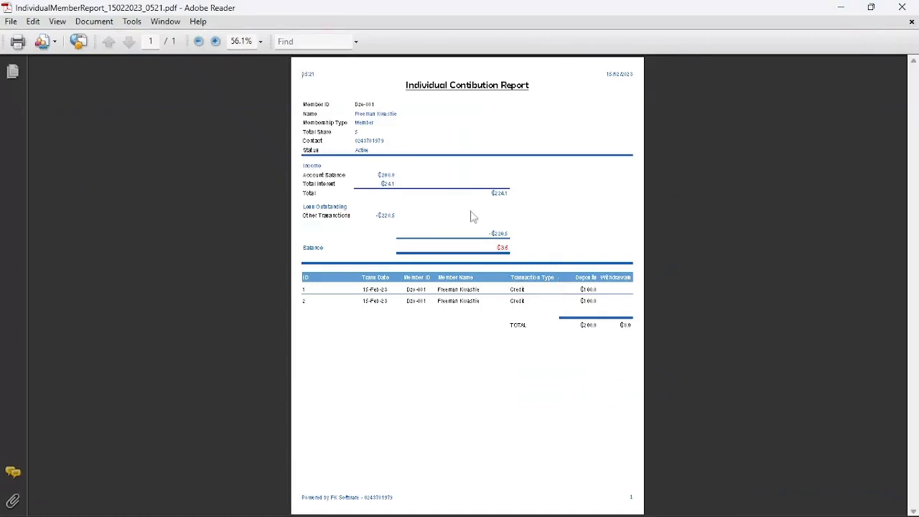
# Zoom the member contribution report to 100% and scroll through its pages.
pyautogui.click(214, 41)
pyautogui.click(215, 42)
pyautogui.scroll(-3, 397, 208)
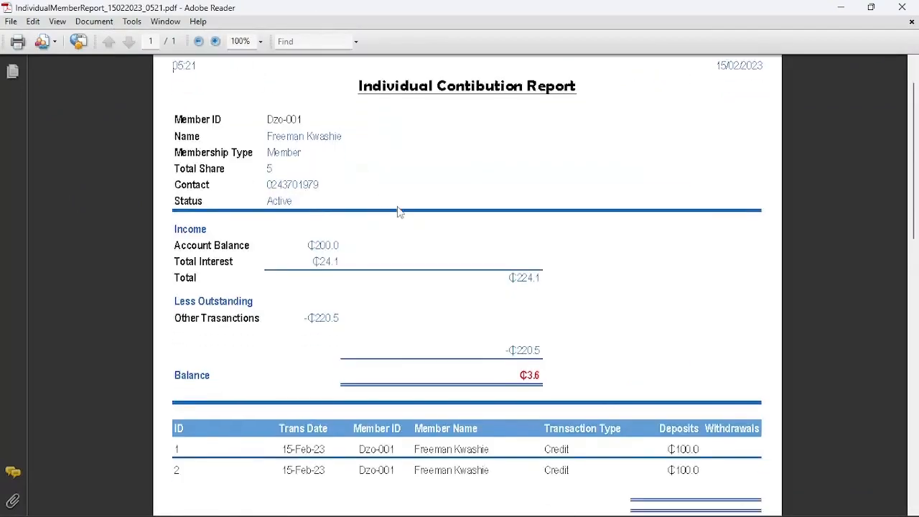
pyautogui.scroll(-5, 398, 209)
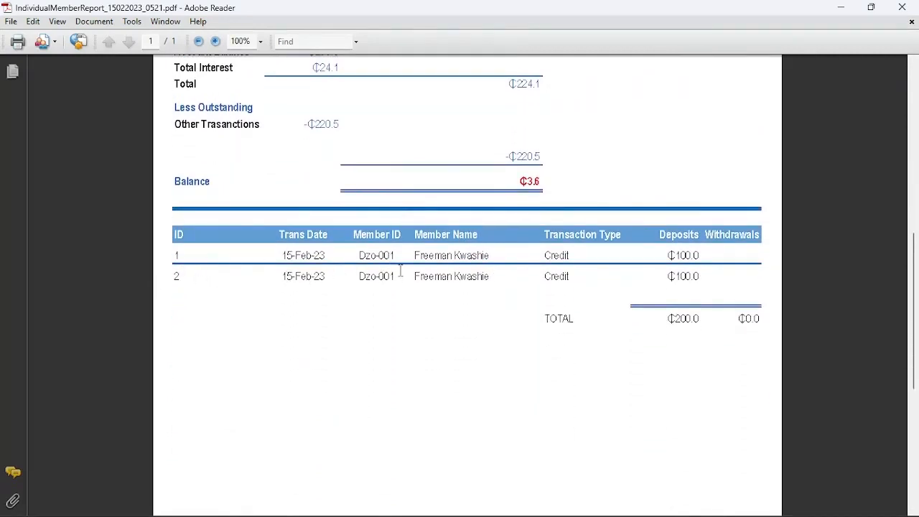
pyautogui.scroll(-3, 500, 273)
pyautogui.scroll(5, 505, 277)
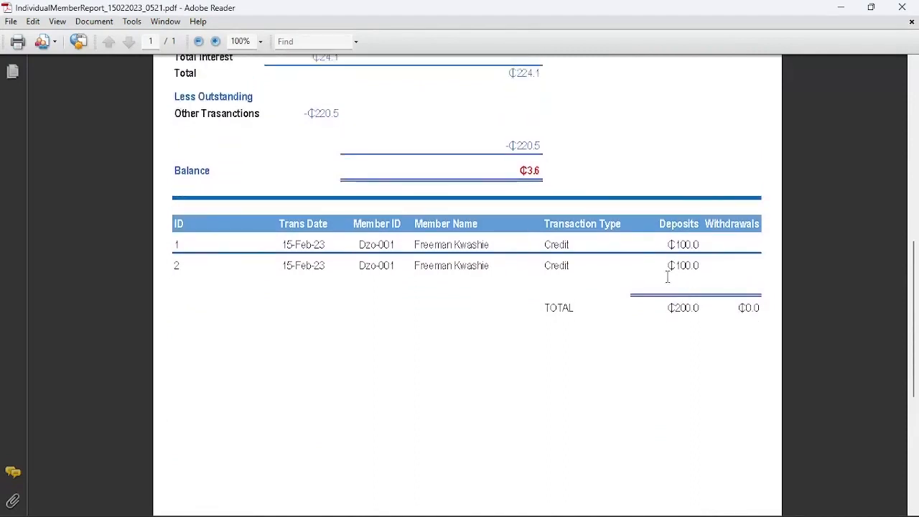
pyautogui.scroll(2, 318, 219)
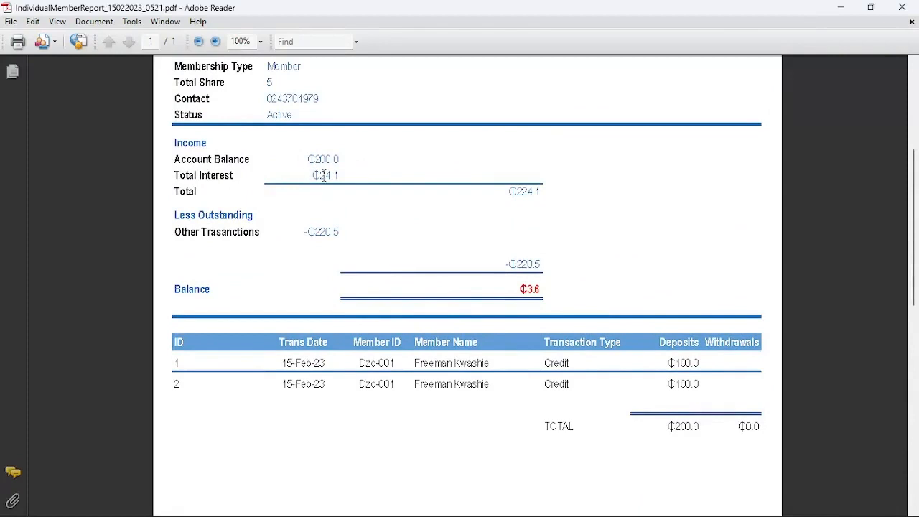
# Highlight the Total Interest value and the ₵220.5 Other Transactions amount.
pyautogui.moveTo(313, 176); pyautogui.dragTo(375, 177)
pyautogui.click(327, 175)
pyautogui.moveTo(310, 176); pyautogui.dragTo(328, 174)
pyautogui.moveTo(311, 237); pyautogui.dragTo(347, 227)
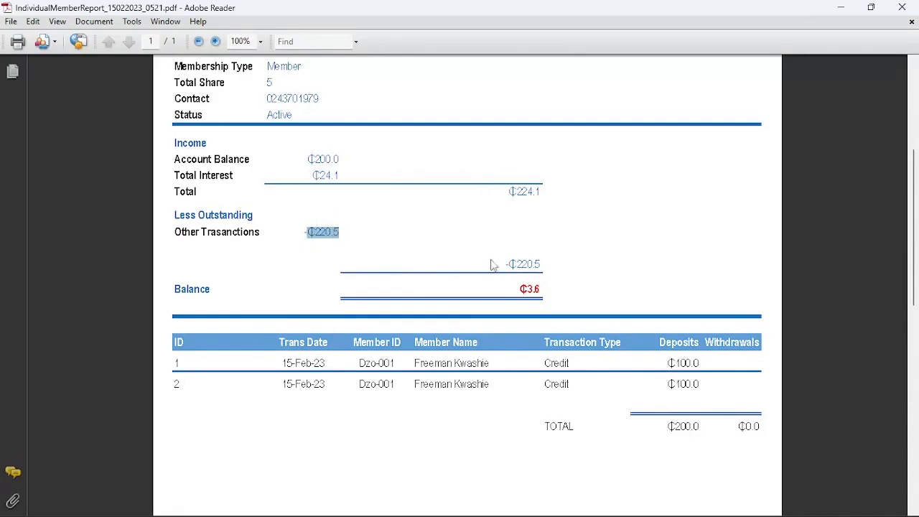
pyautogui.click(530, 191)
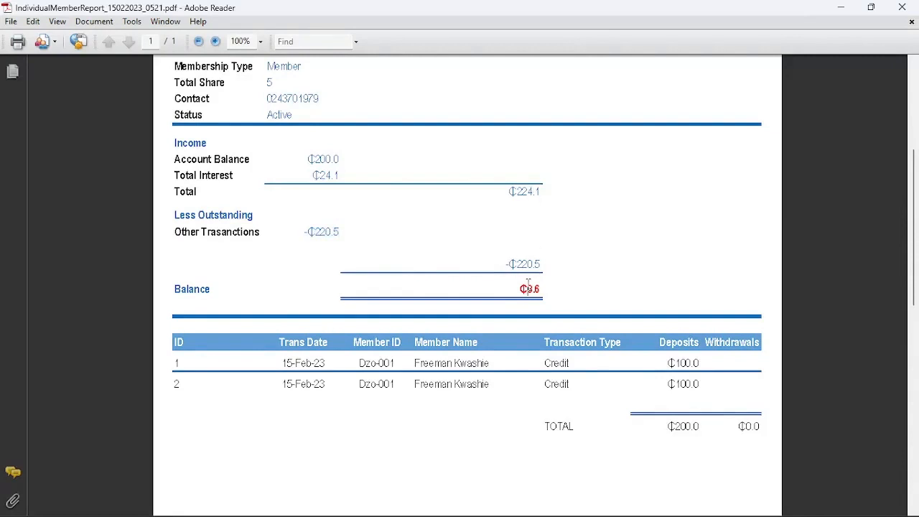
# Check the report's ₵3.6 balance figures, then close Adobe Reader.
pyautogui.scroll(-1, 545, 286)
pyautogui.scroll(-2, 545, 283)
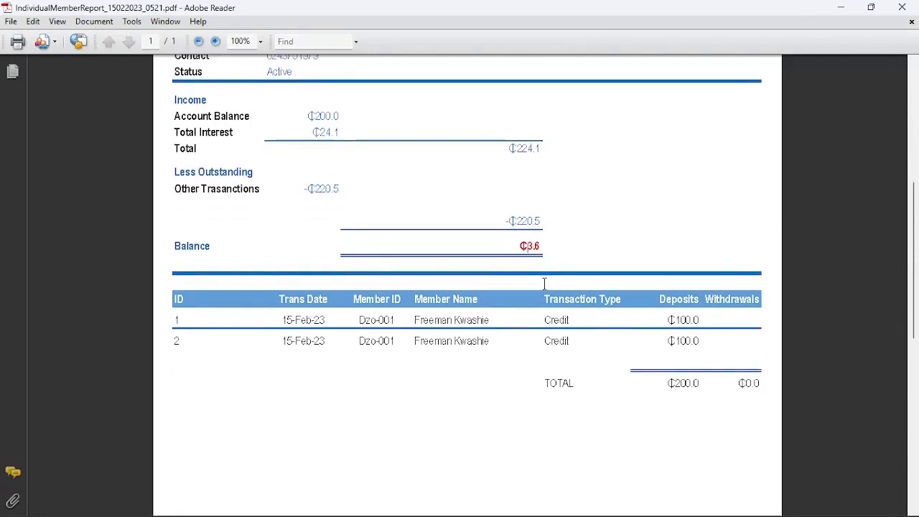
pyautogui.scroll(3, 543, 285)
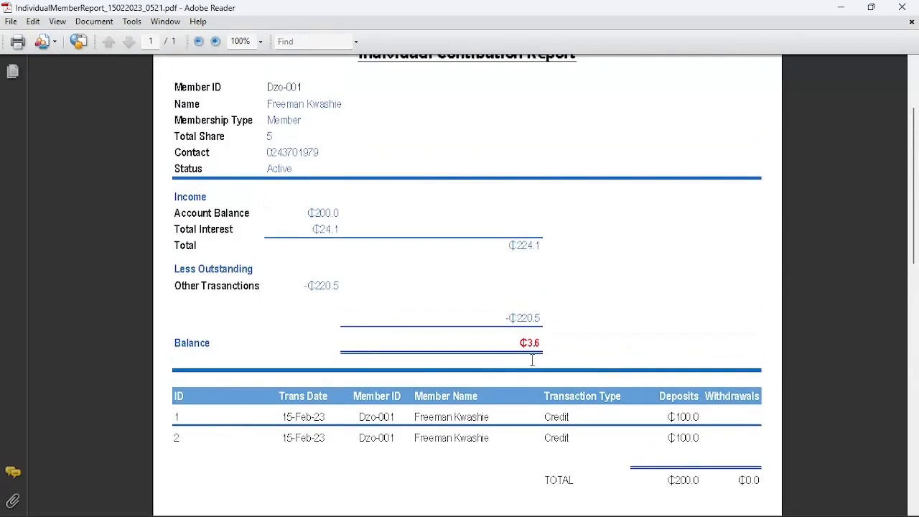
pyautogui.moveTo(537, 359); pyautogui.dragTo(507, 335)
pyautogui.scroll(3, 556, 312)
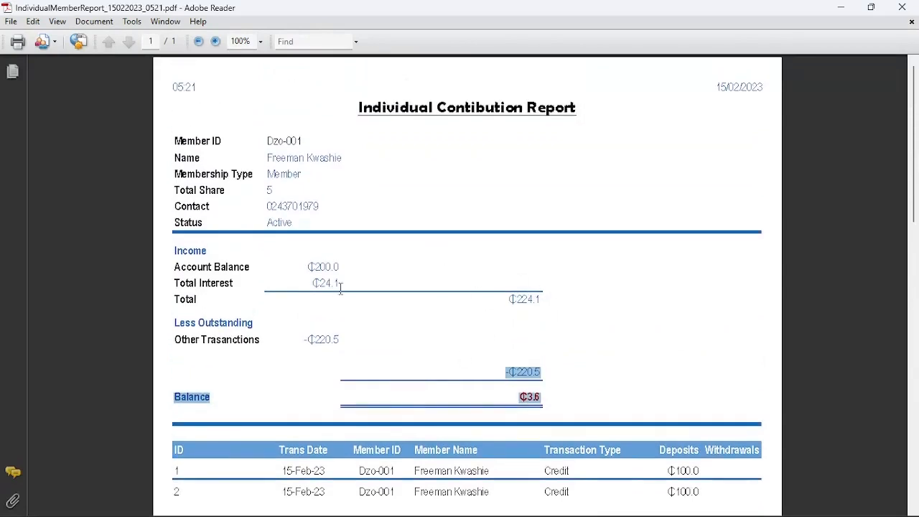
pyautogui.scroll(-5, 414, 279)
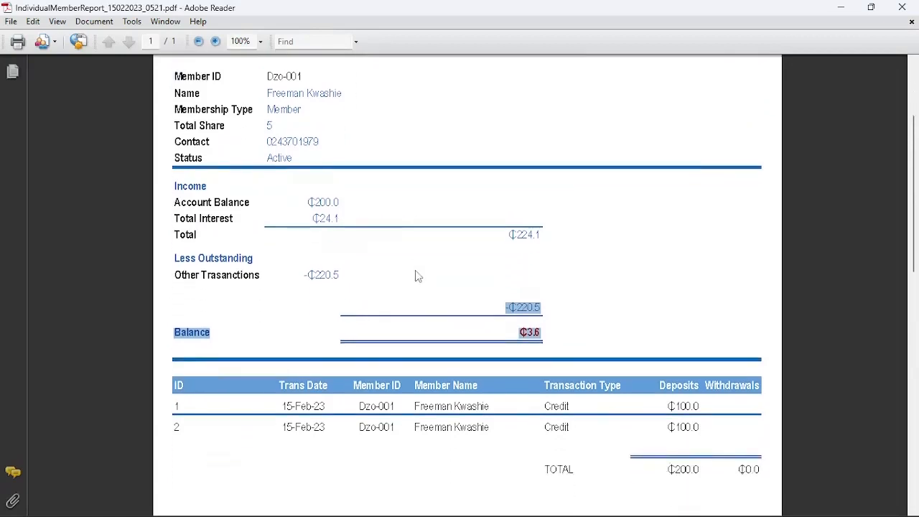
pyautogui.scroll(2, 415, 280)
pyautogui.click(529, 321)
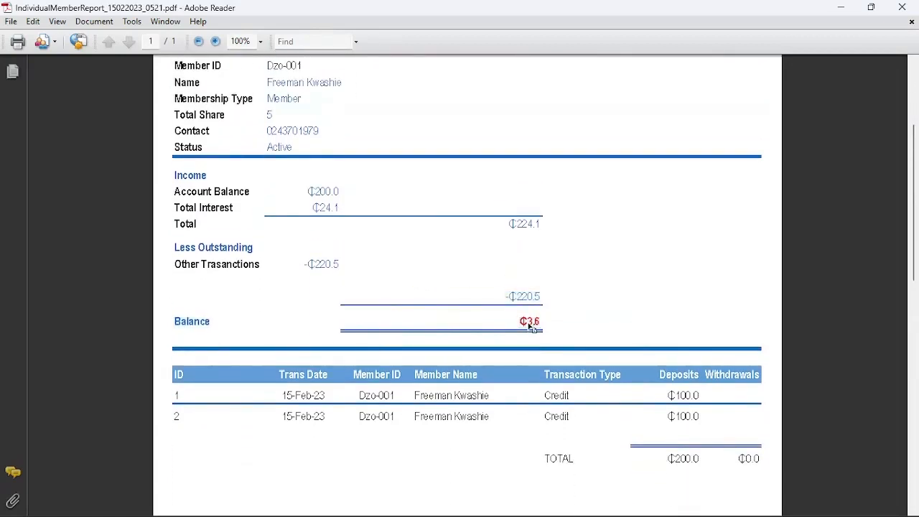
pyautogui.scroll(3, 529, 321)
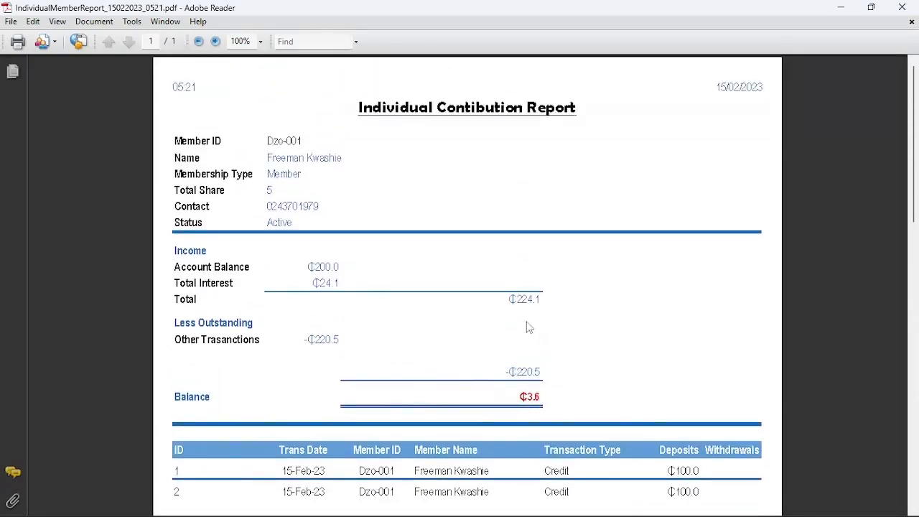
pyautogui.click(902, 8)
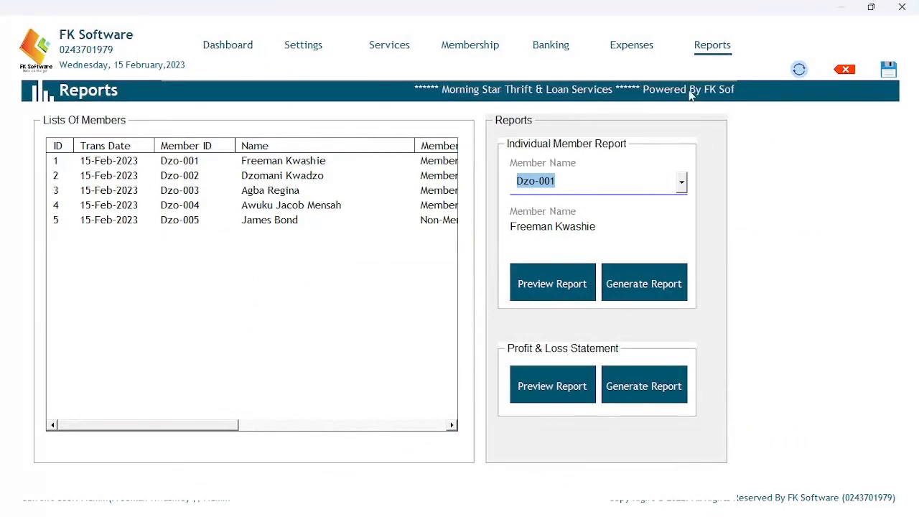
# Preview the Profit & Loss Statement: ₵250.0 income, ₵115.0 expenses, ₵135.0 balance.
pyautogui.click(582, 384)
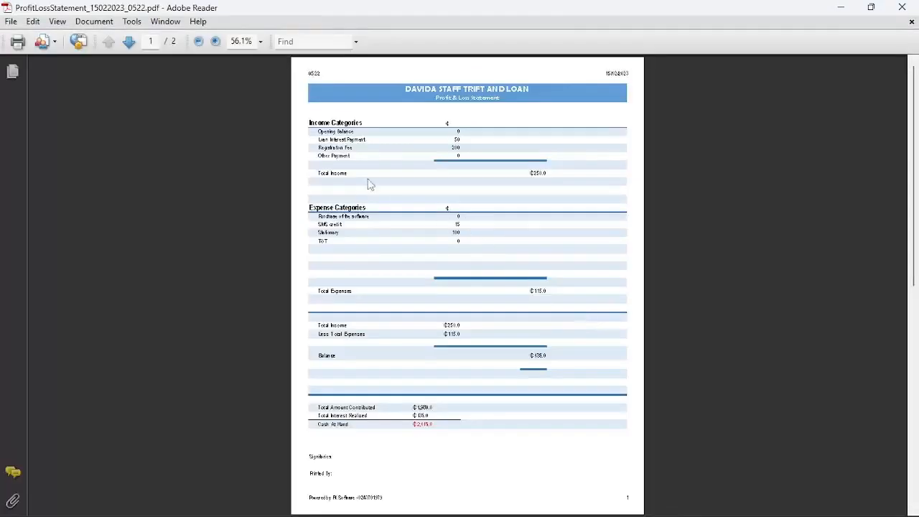
pyautogui.click(215, 41)
pyautogui.click(216, 41)
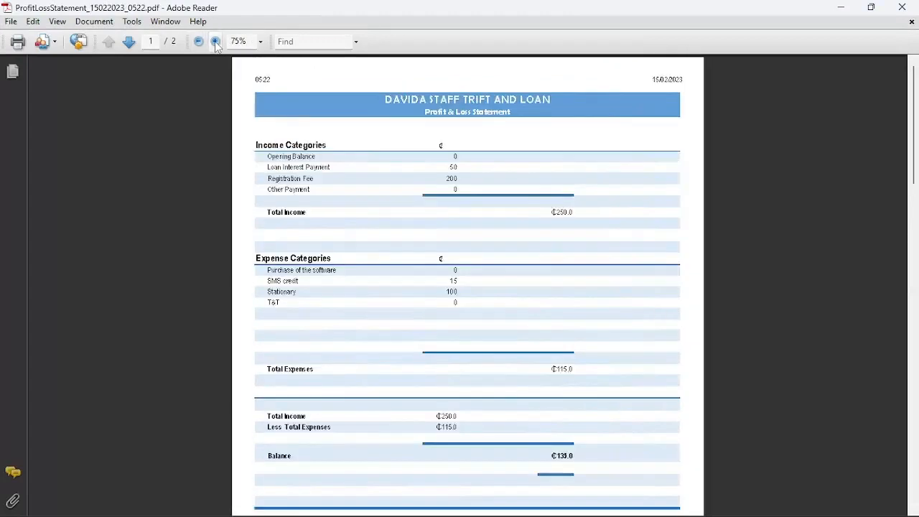
pyautogui.click(216, 41)
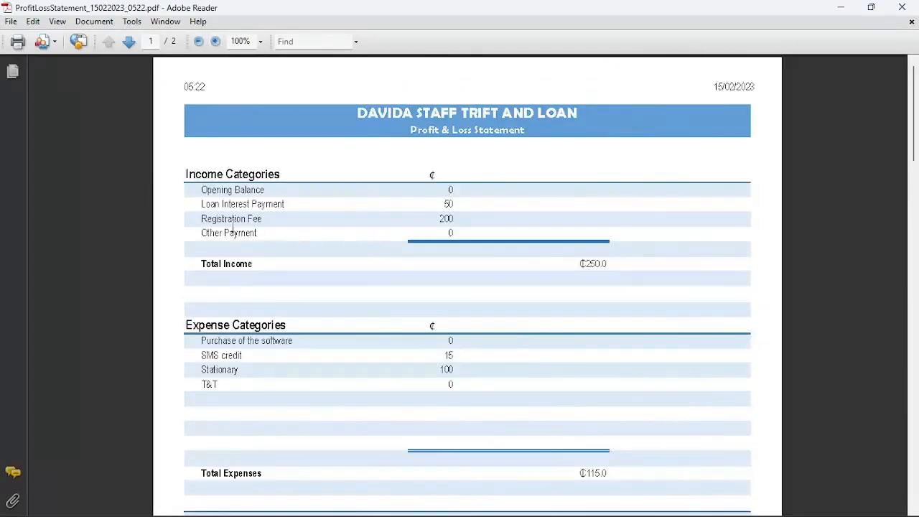
pyautogui.moveTo(462, 219); pyautogui.dragTo(433, 221)
pyautogui.scroll(-1, 509, 237)
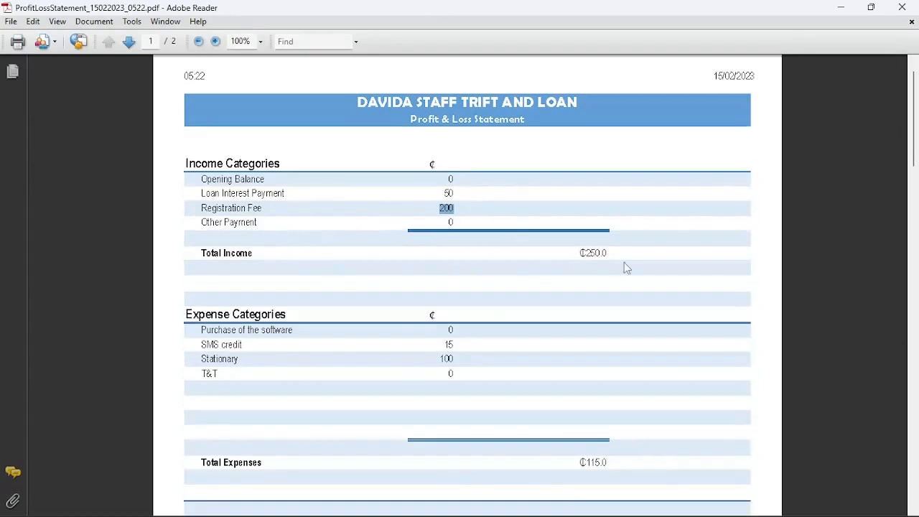
pyautogui.scroll(-2, 550, 269)
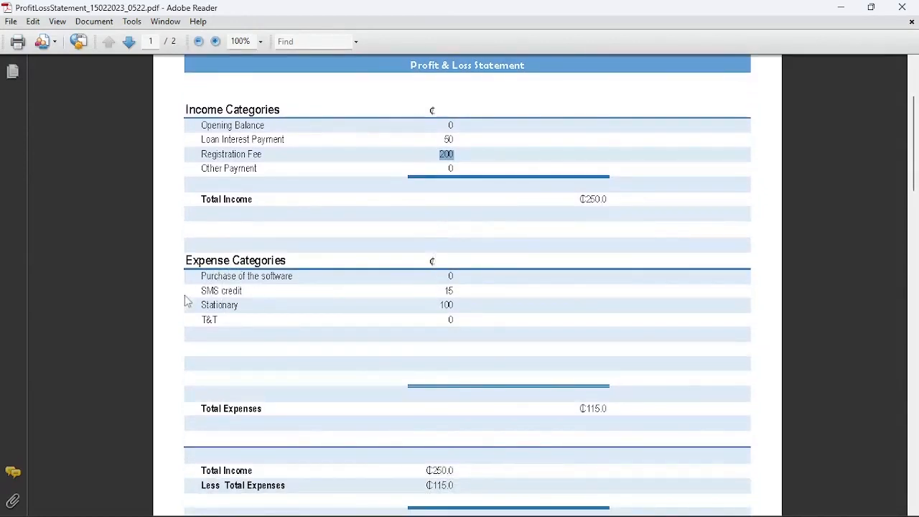
pyautogui.scroll(-1, 424, 333)
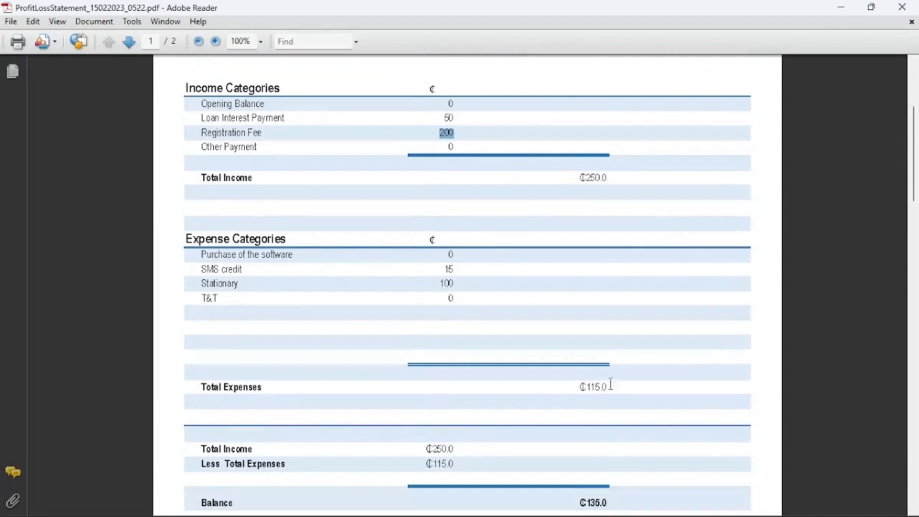
pyautogui.scroll(-3, 610, 382)
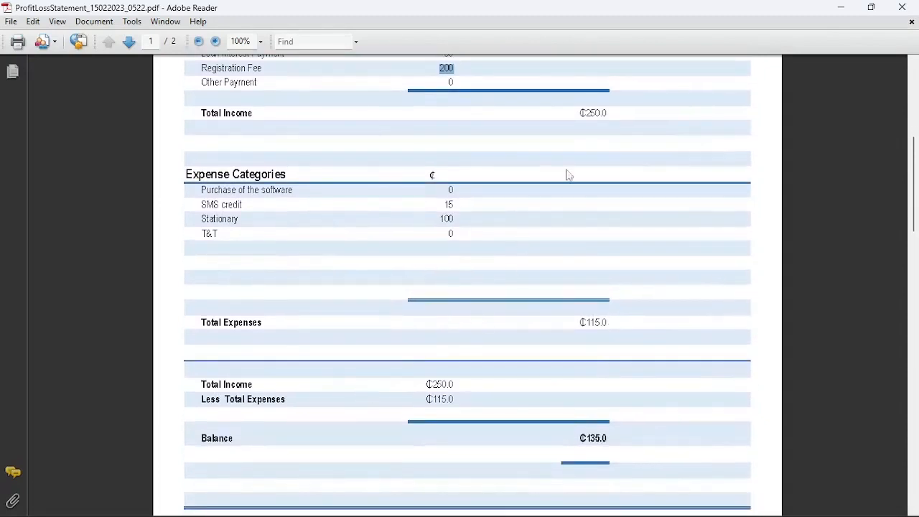
pyautogui.moveTo(593, 108); pyautogui.dragTo(609, 113)
pyautogui.moveTo(425, 384); pyautogui.dragTo(478, 400)
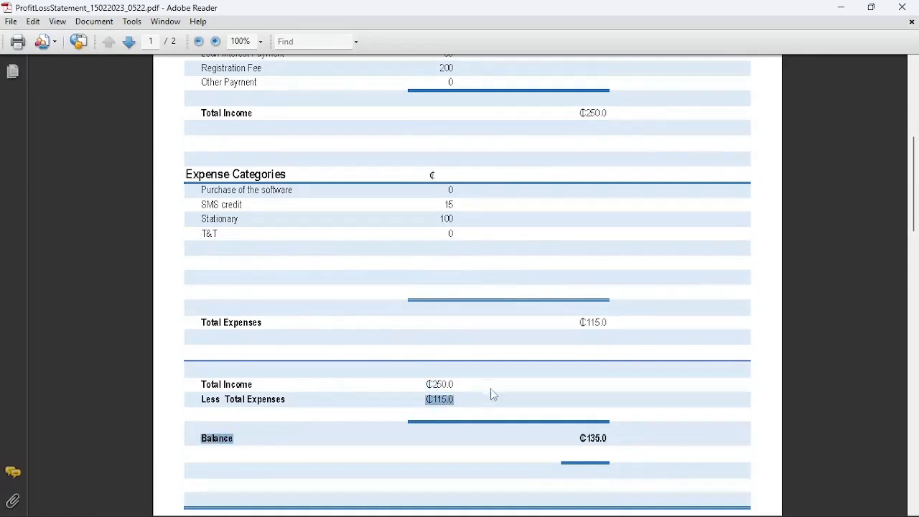
pyautogui.scroll(-2, 474, 391)
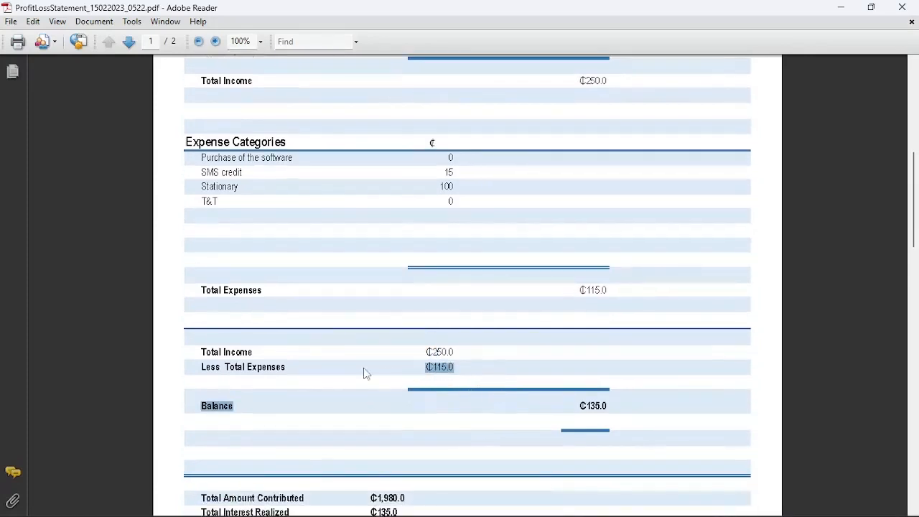
pyautogui.scroll(-1, 474, 372)
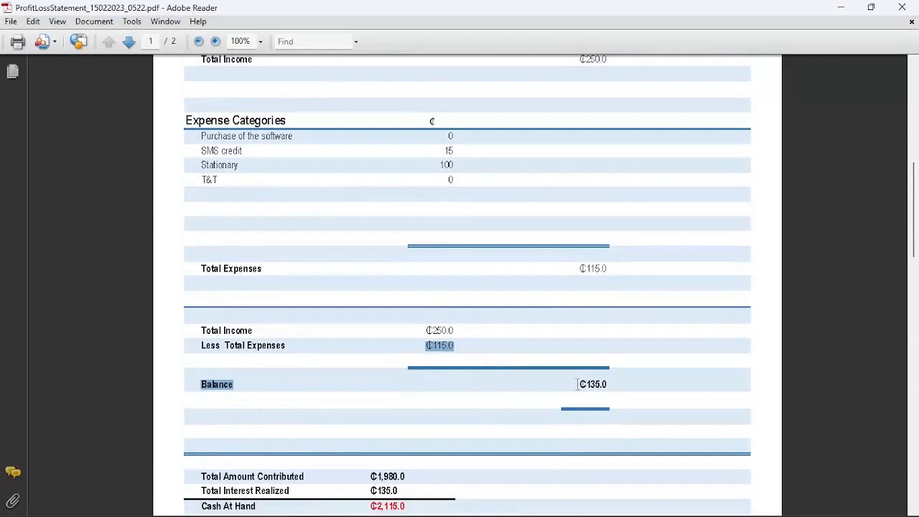
pyautogui.scroll(-2, 605, 385)
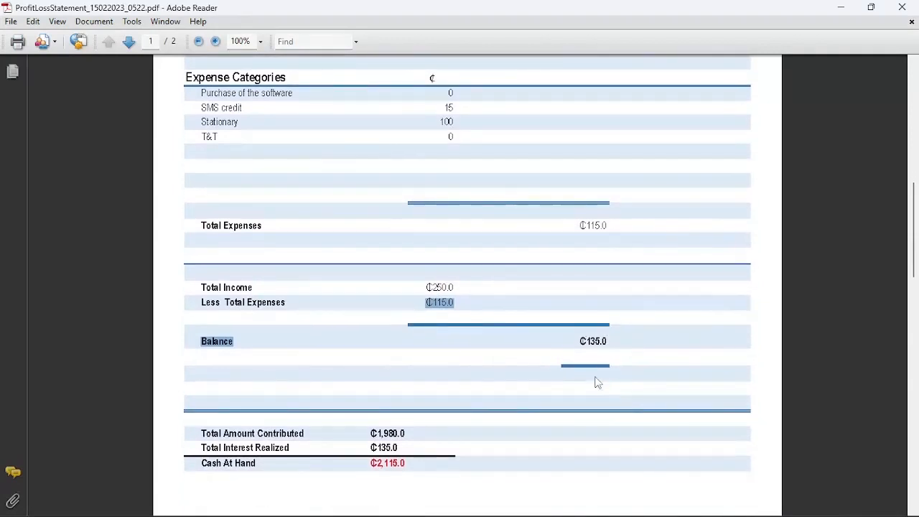
pyautogui.moveTo(614, 345); pyautogui.dragTo(569, 344)
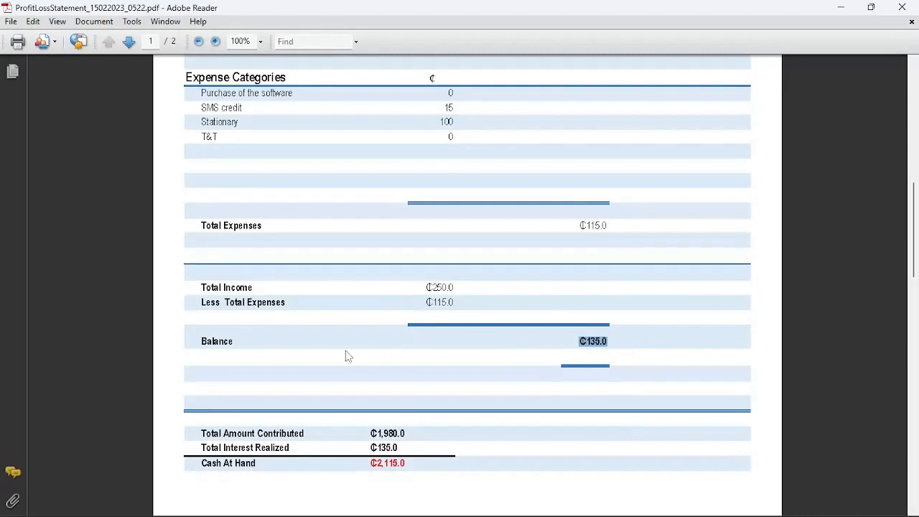
pyautogui.scroll(-3, 472, 368)
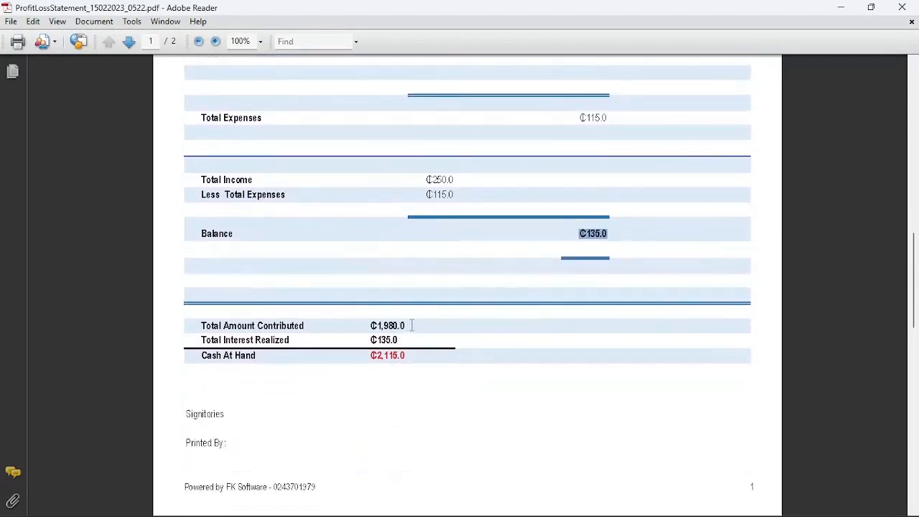
pyautogui.moveTo(412, 325); pyautogui.dragTo(374, 326)
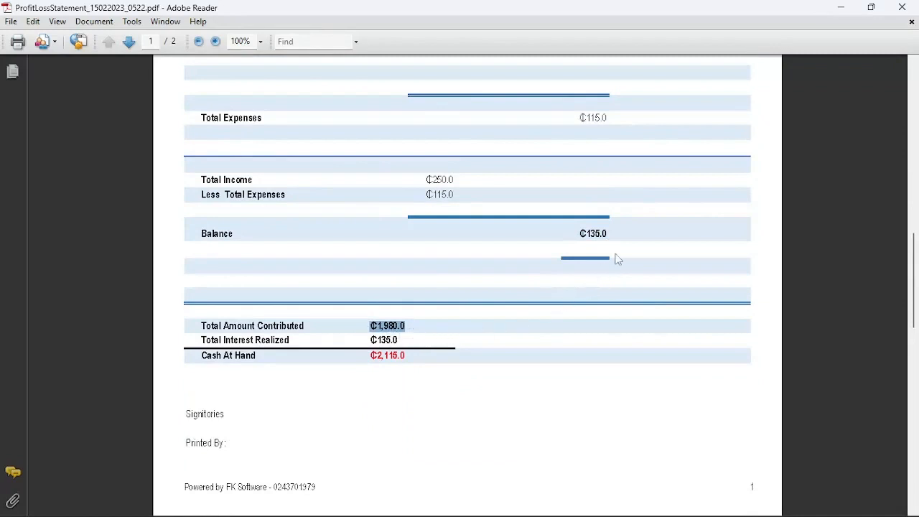
pyautogui.moveTo(616, 237); pyautogui.dragTo(579, 234)
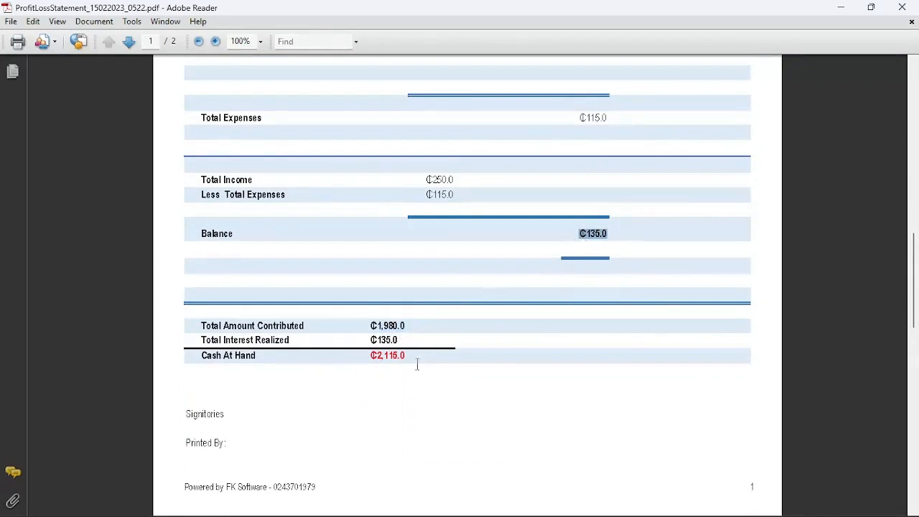
pyautogui.moveTo(423, 365); pyautogui.dragTo(371, 359)
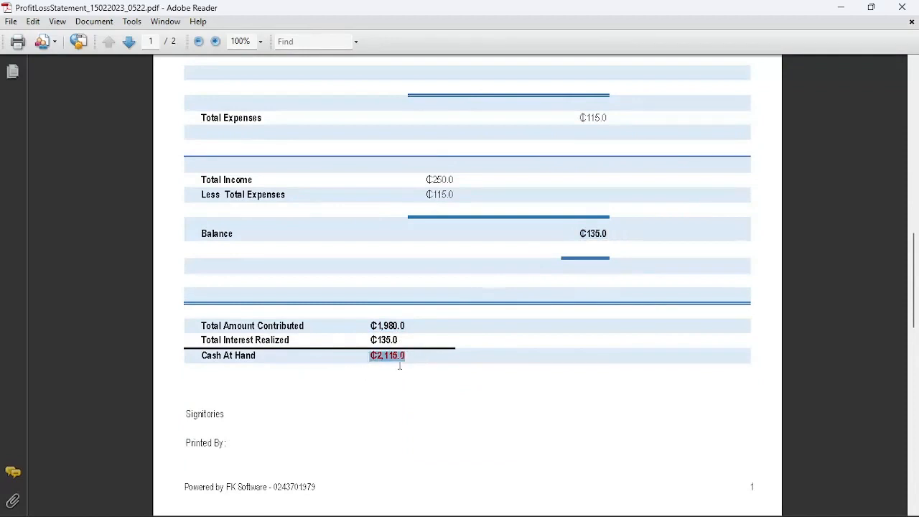
pyautogui.scroll(-10, 399, 365)
pyautogui.scroll(10, 400, 365)
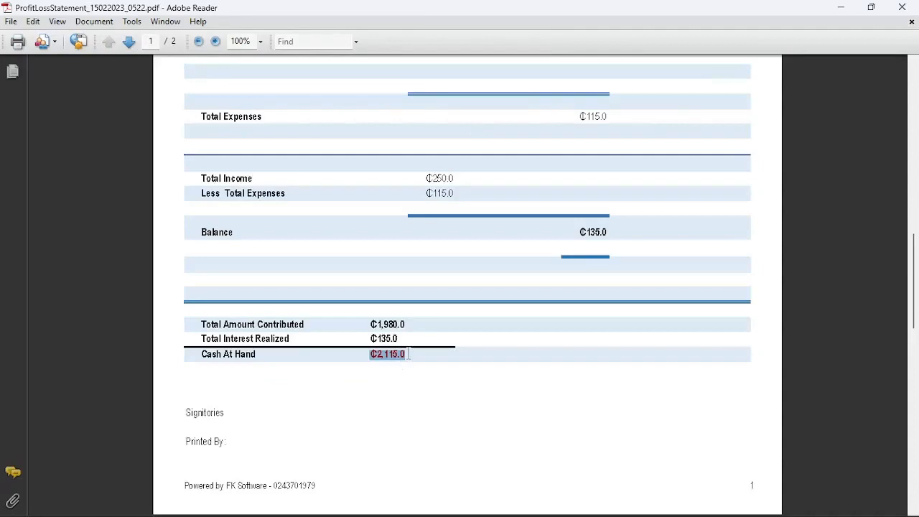
pyautogui.scroll(6, 413, 353)
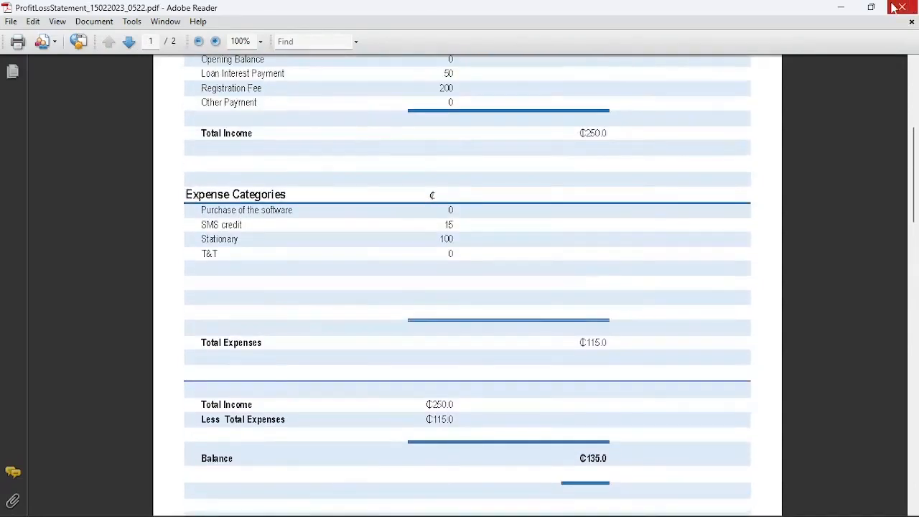
# Close the statement PDF and show the Dashboard with GHC 2,980.0 contributed and GHC 1,700.0 loaned.
pyautogui.click(897, 7)
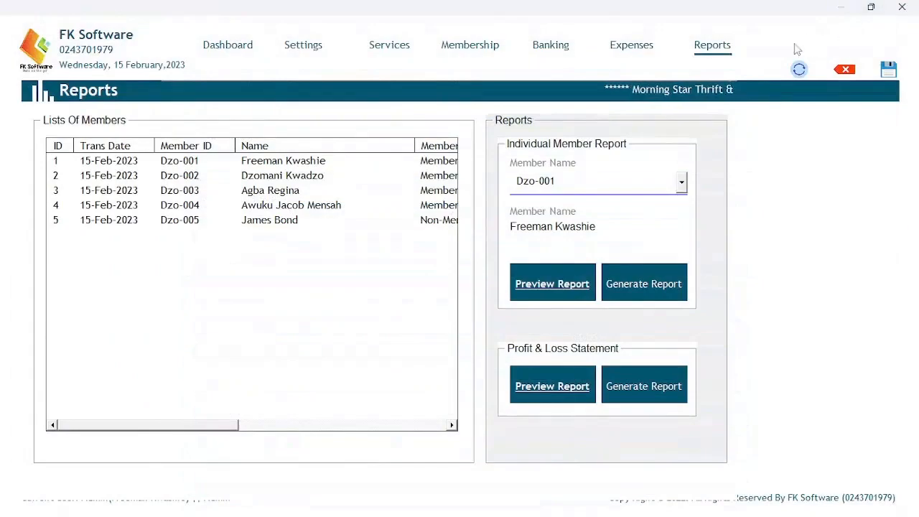
pyautogui.moveTo(201, 425); pyautogui.dragTo(167, 428)
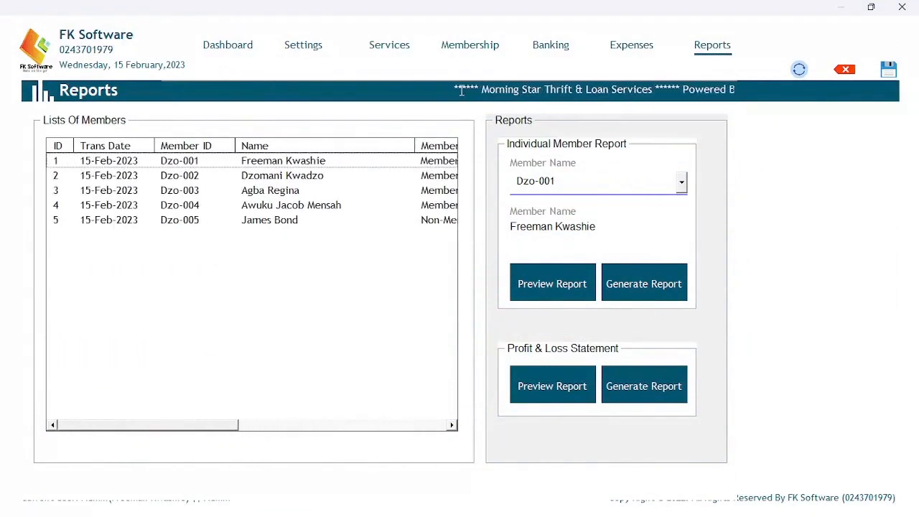
pyautogui.click(249, 46)
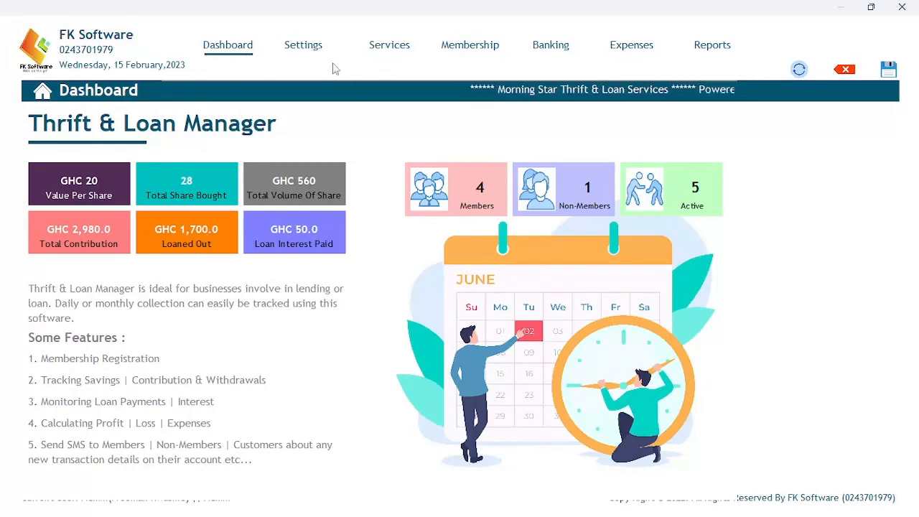
pyautogui.click(307, 48)
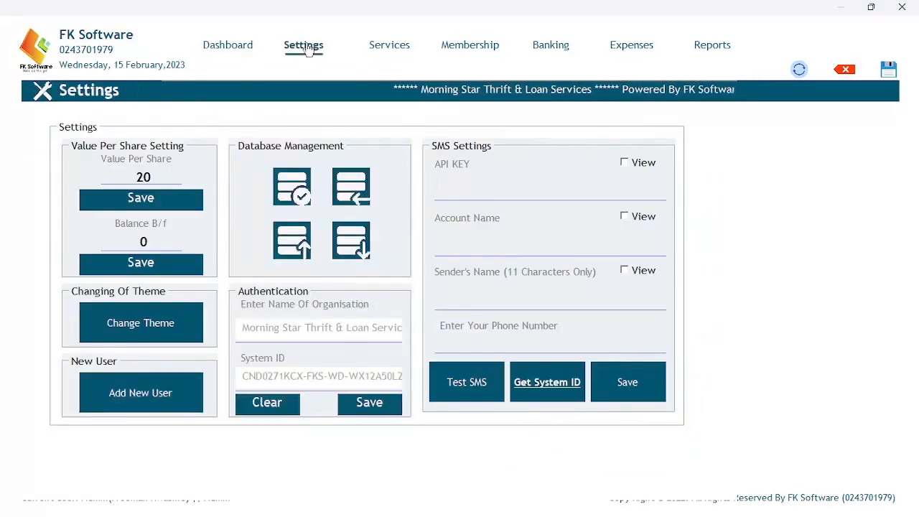
pyautogui.click(377, 48)
pyautogui.click(226, 48)
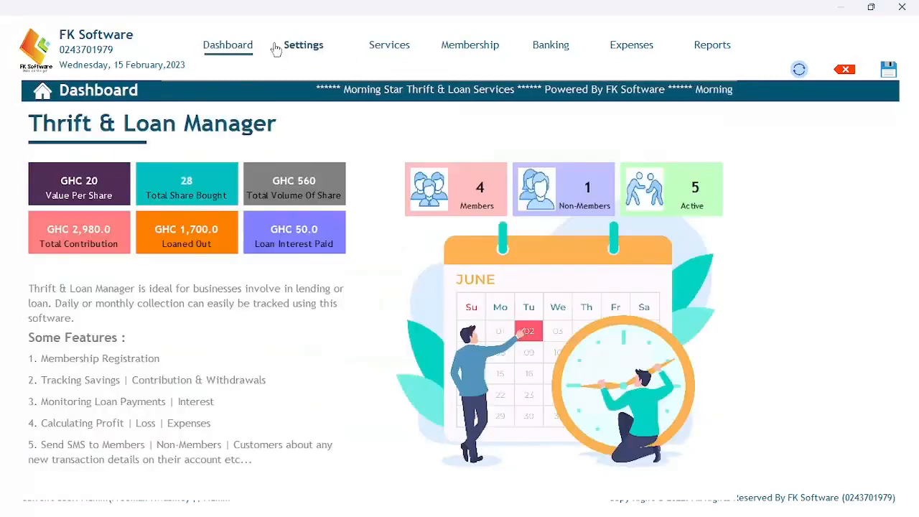
pyautogui.click(296, 50)
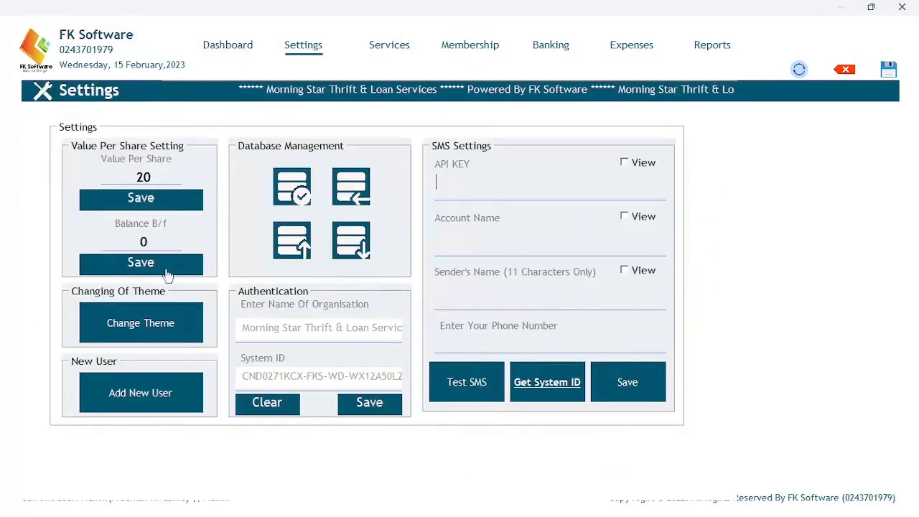
pyautogui.click(390, 45)
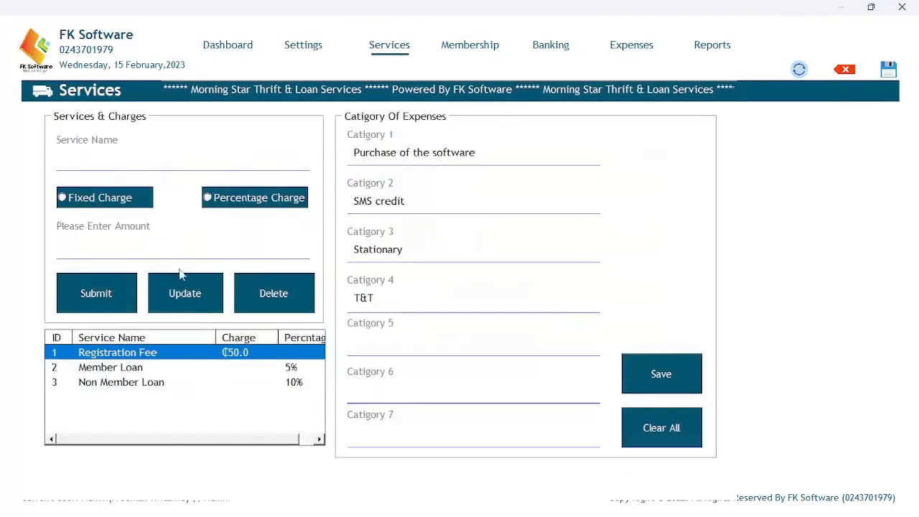
pyautogui.click(468, 49)
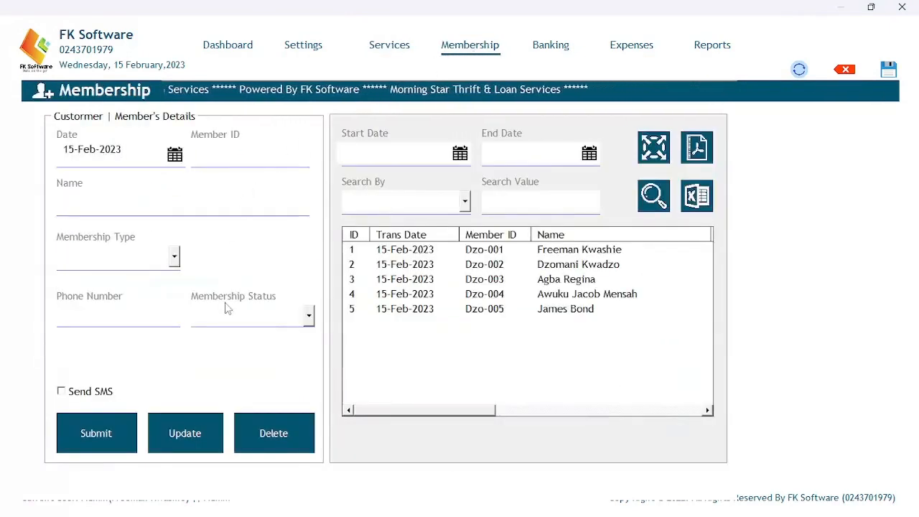
pyautogui.click(549, 52)
pyautogui.click(62, 123)
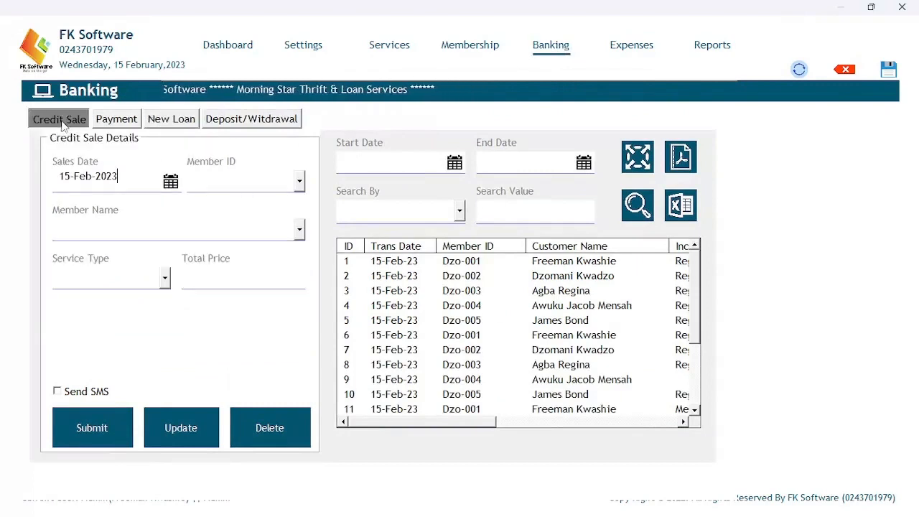
pyautogui.click(121, 123)
pyautogui.click(163, 125)
pyautogui.click(244, 125)
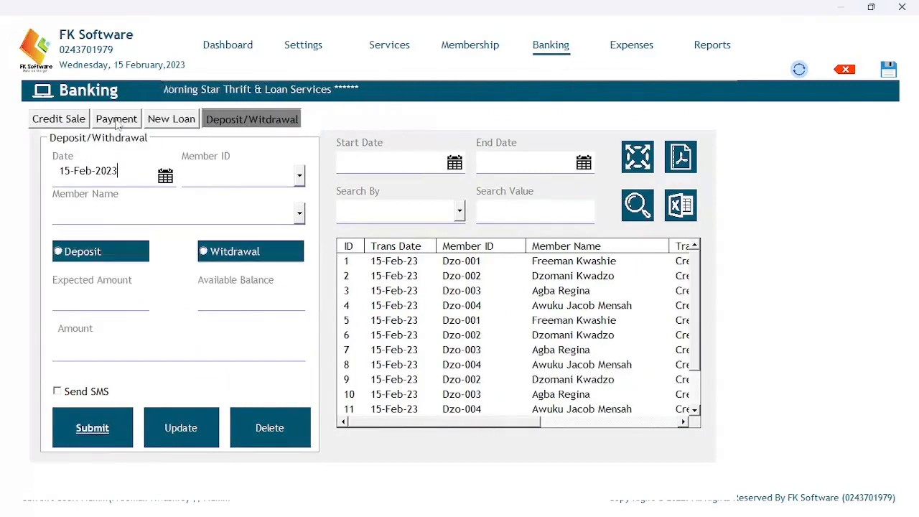
pyautogui.click(74, 122)
pyautogui.click(126, 124)
pyautogui.click(174, 123)
pyautogui.click(237, 121)
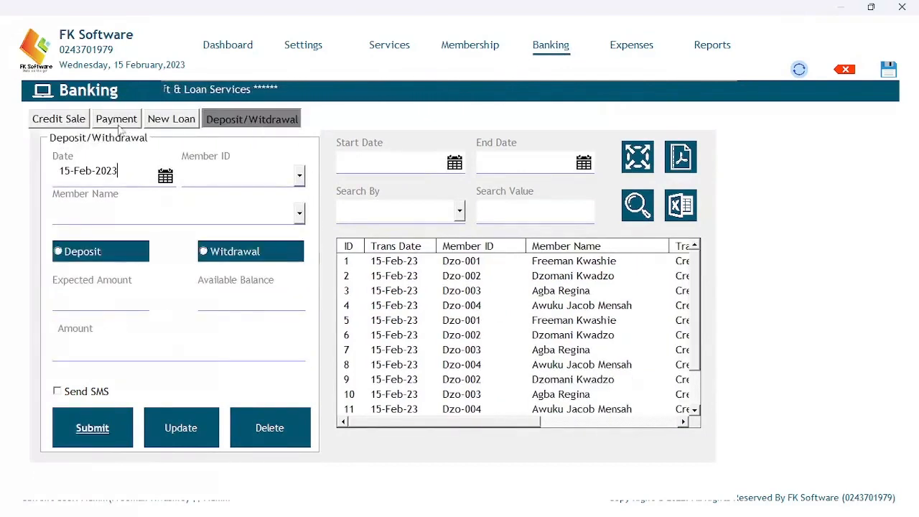
pyautogui.click(64, 120)
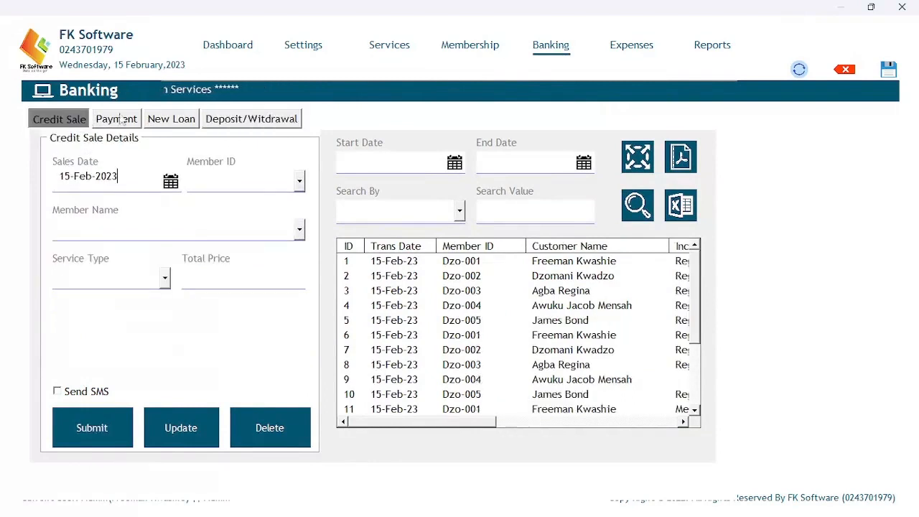
pyautogui.click(622, 44)
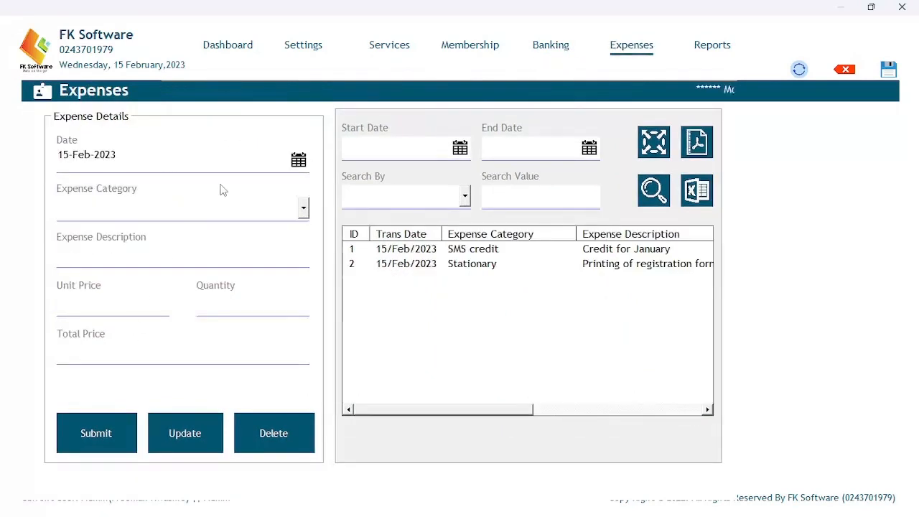
pyautogui.click(714, 46)
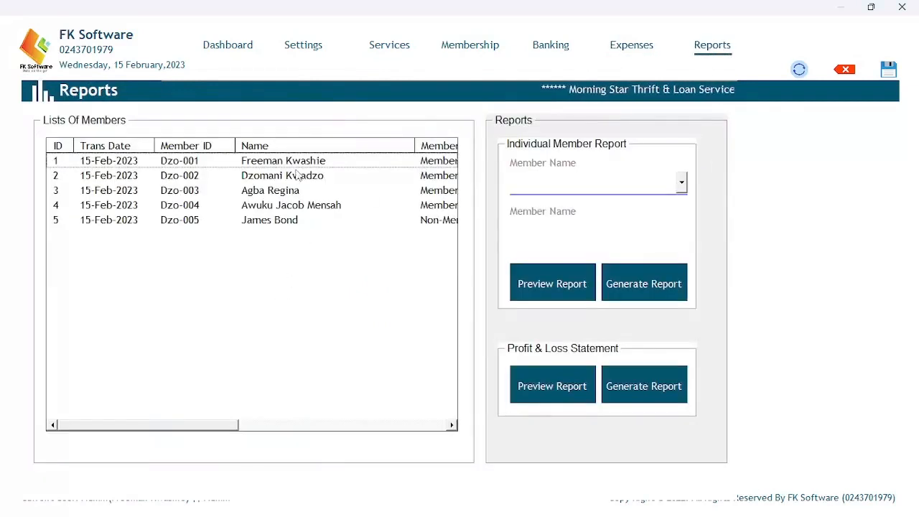
pyautogui.click(226, 49)
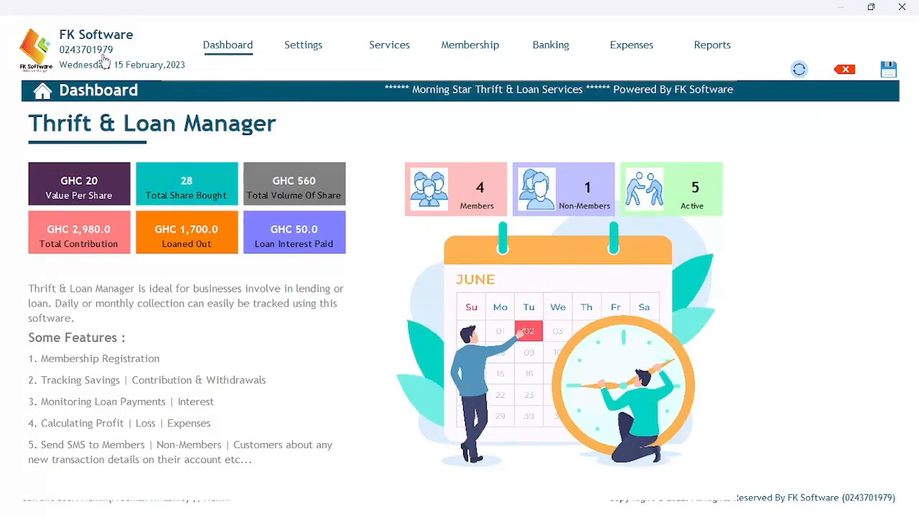